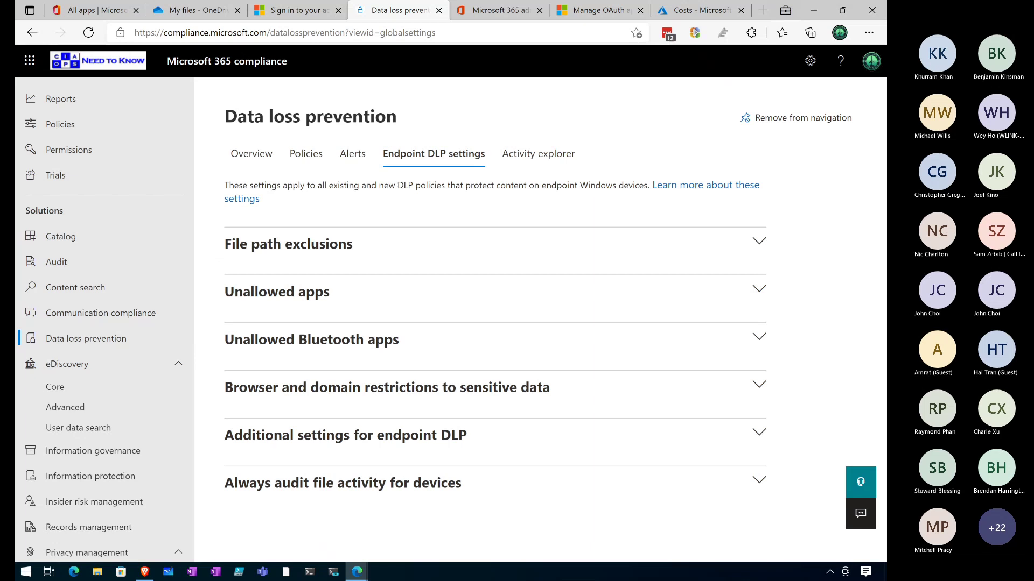
# Step: Open Word, create a blank document and enter the text "Hello world"
pyautogui.click(26, 572)
pyautogui.write('word')
pyautogui.press('Return')
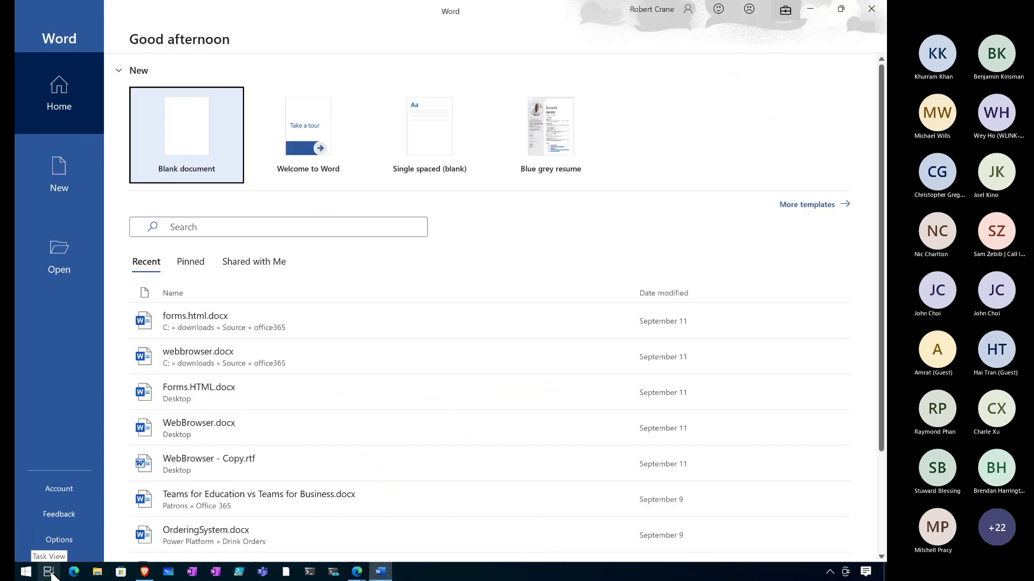
pyautogui.click(178, 141)
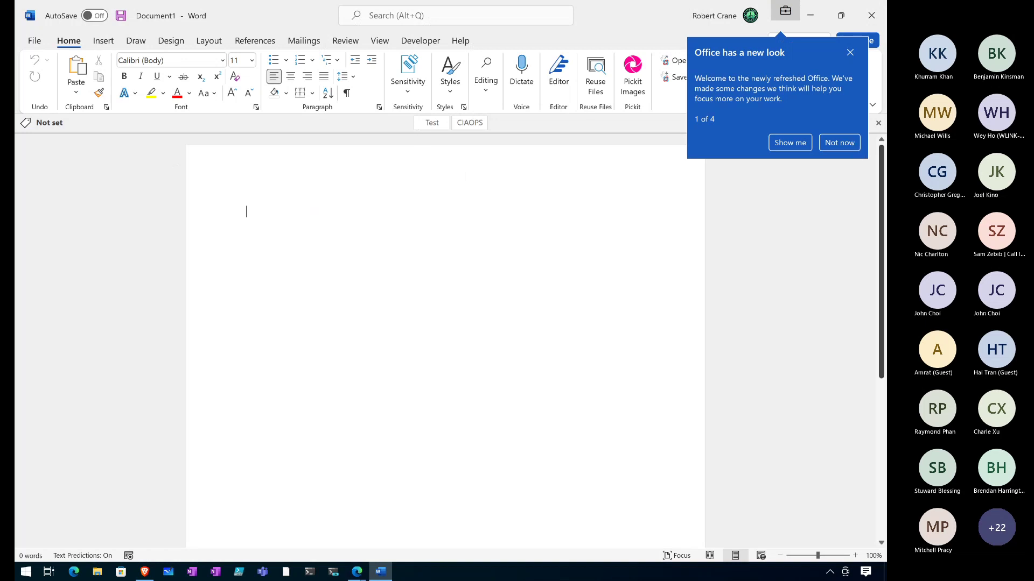
pyautogui.click(838, 142)
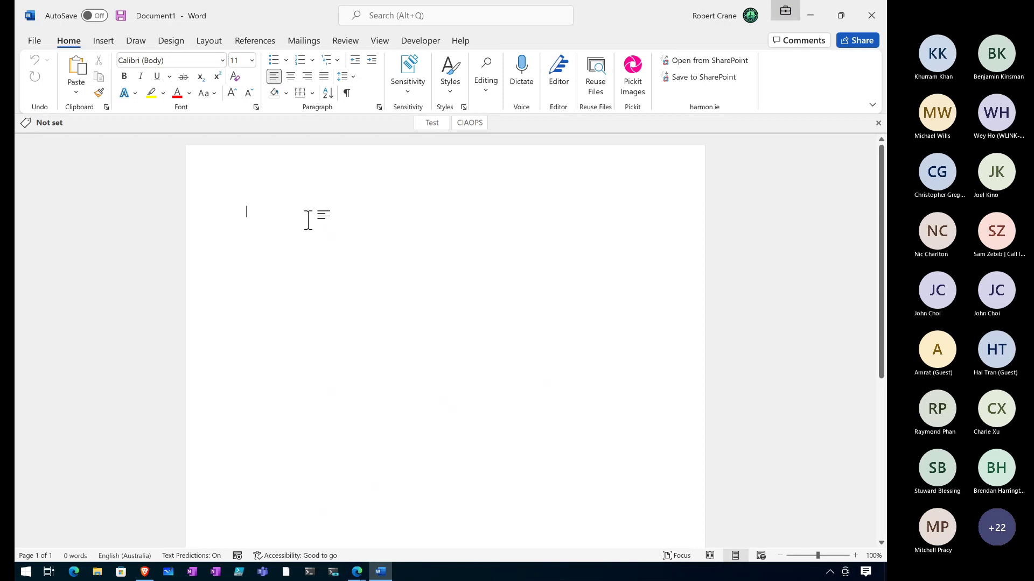
pyautogui.write('Hello world')
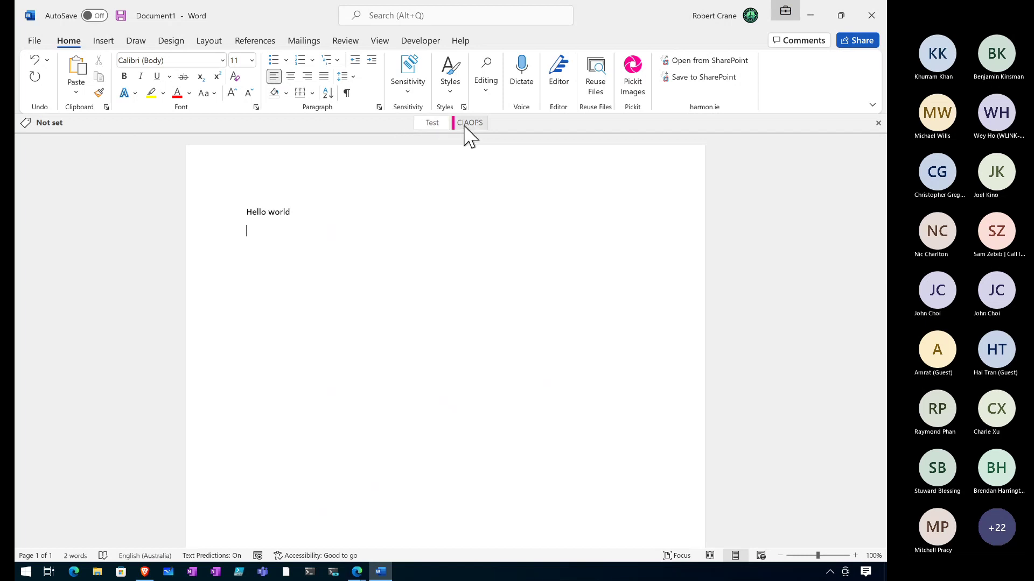
# Step: Review the Protect Document options in the document's info and return to the document
pyautogui.click(34, 42)
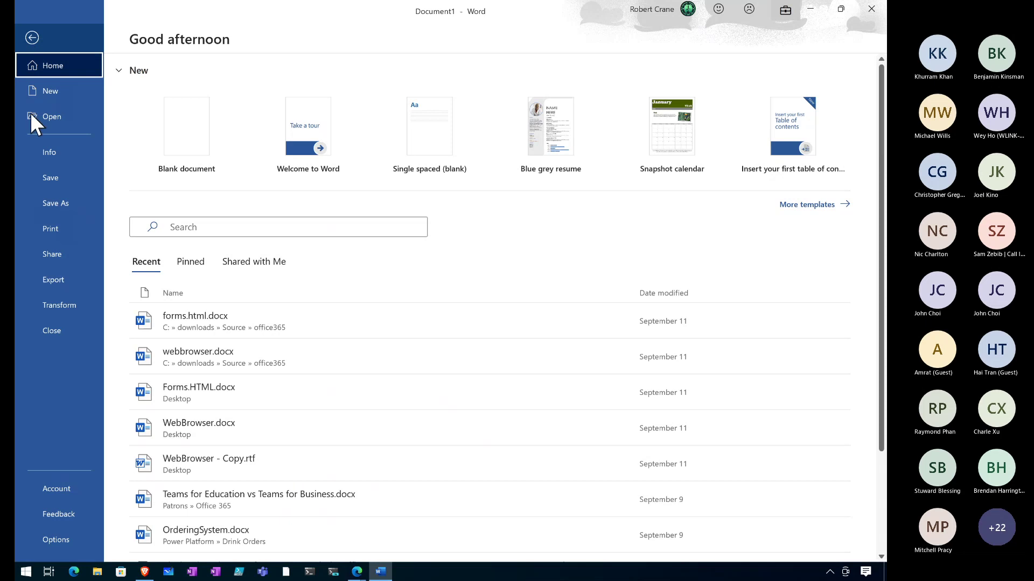
pyautogui.click(44, 151)
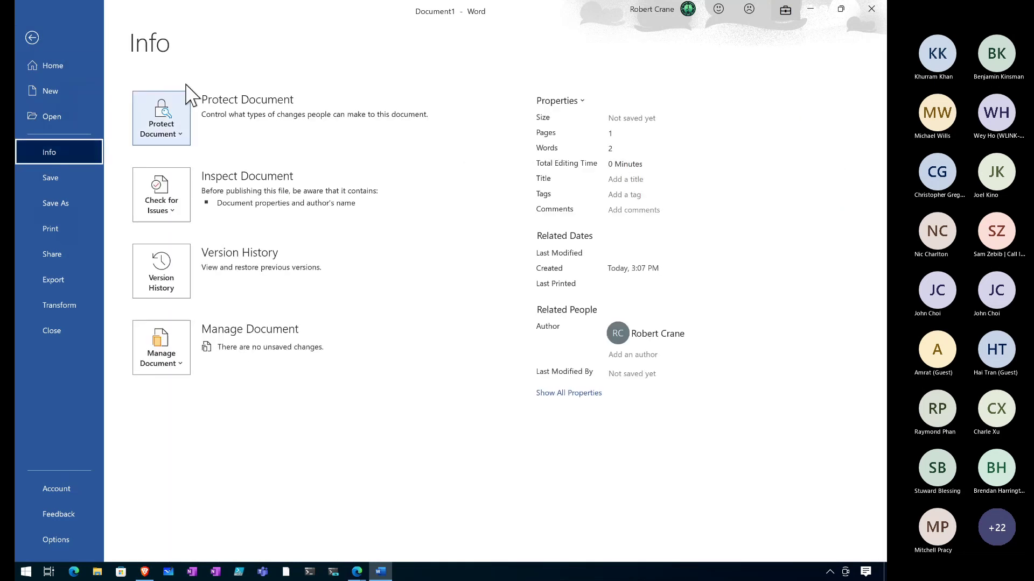
pyautogui.click(183, 139)
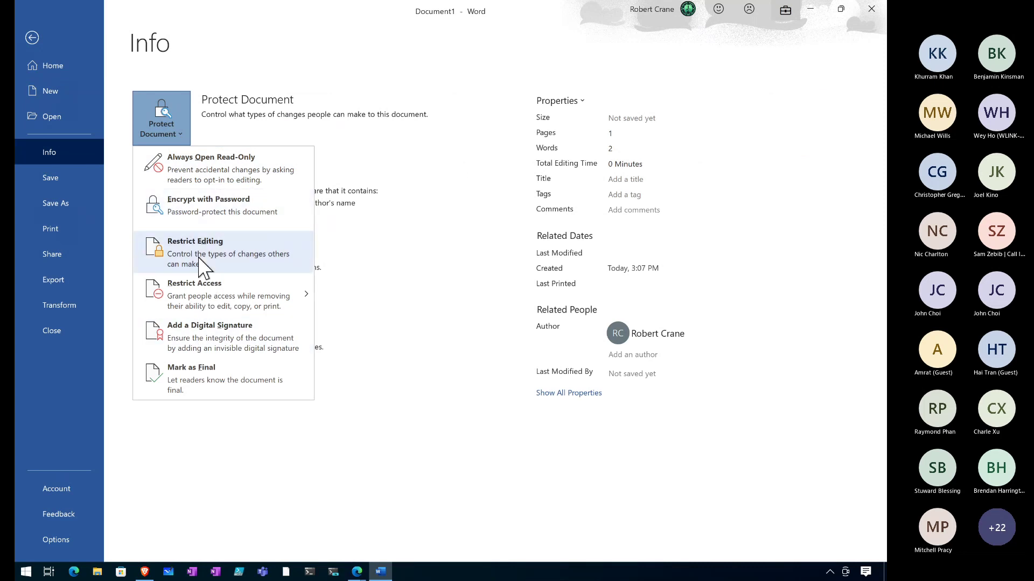
pyautogui.click(30, 38)
pyautogui.click(30, 37)
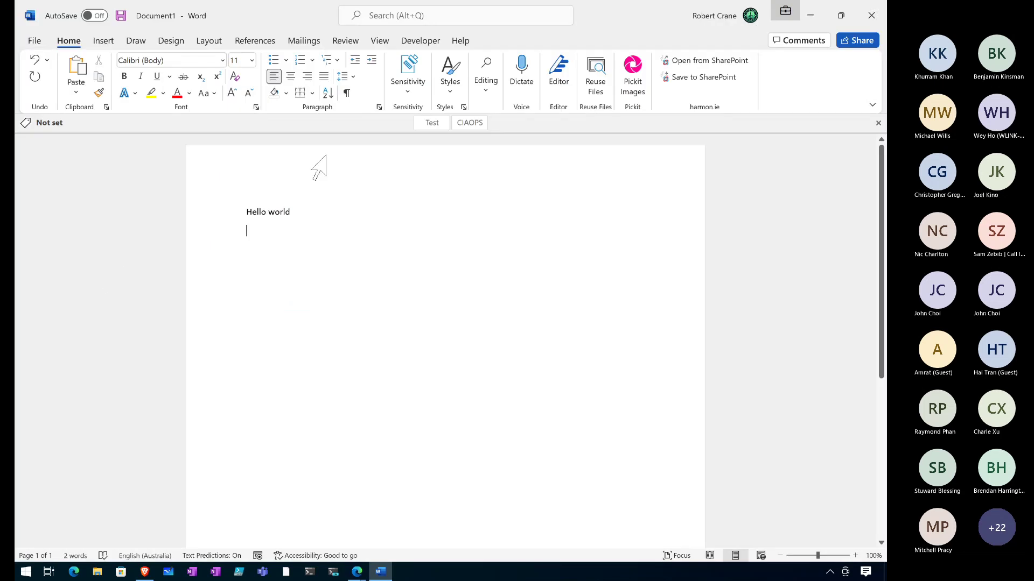
# Step: Apply the CIAOPS sensitivity label to the document and check its header, watermark and footer
pyautogui.click(413, 95)
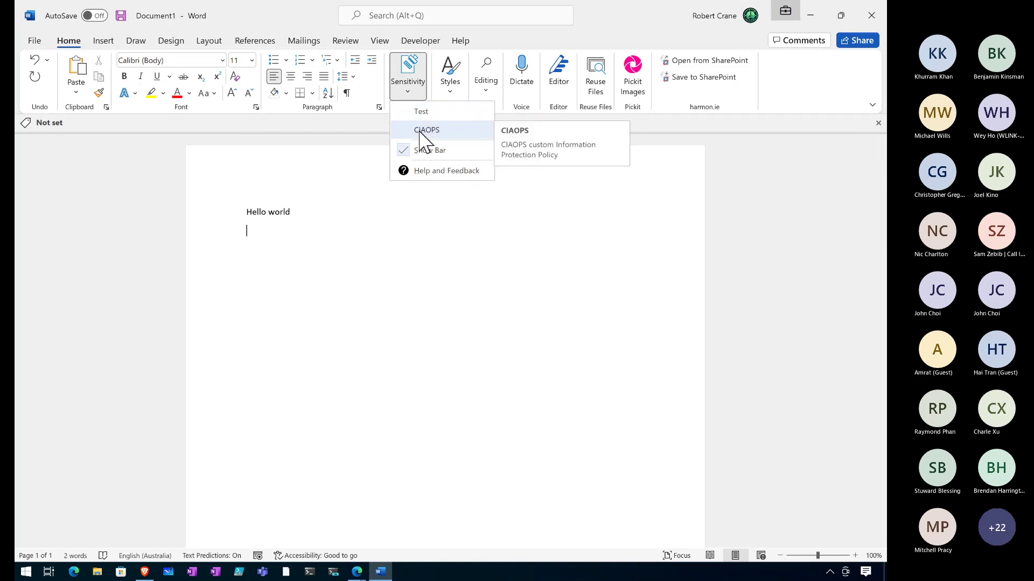
pyautogui.click(309, 154)
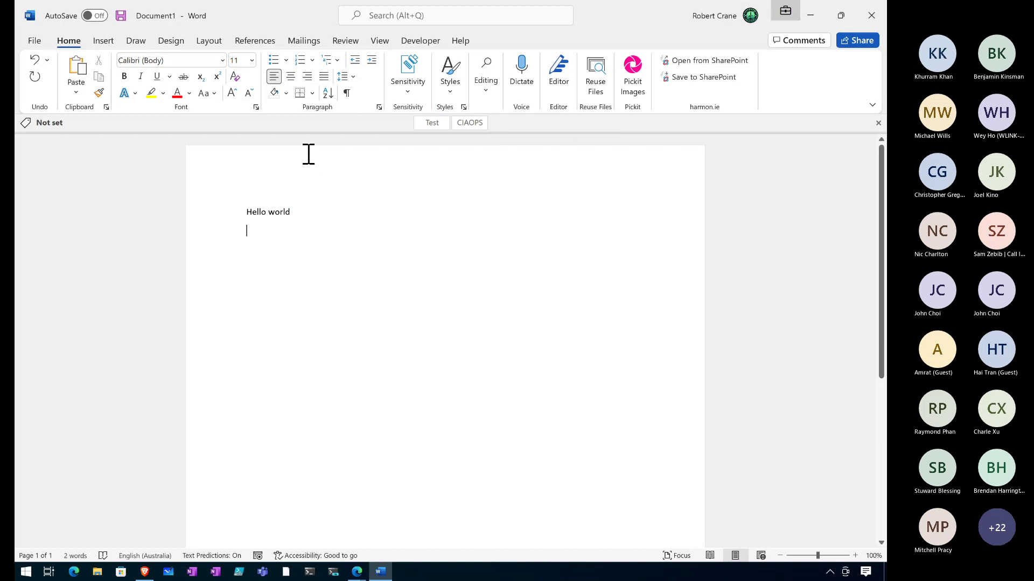
pyautogui.click(470, 123)
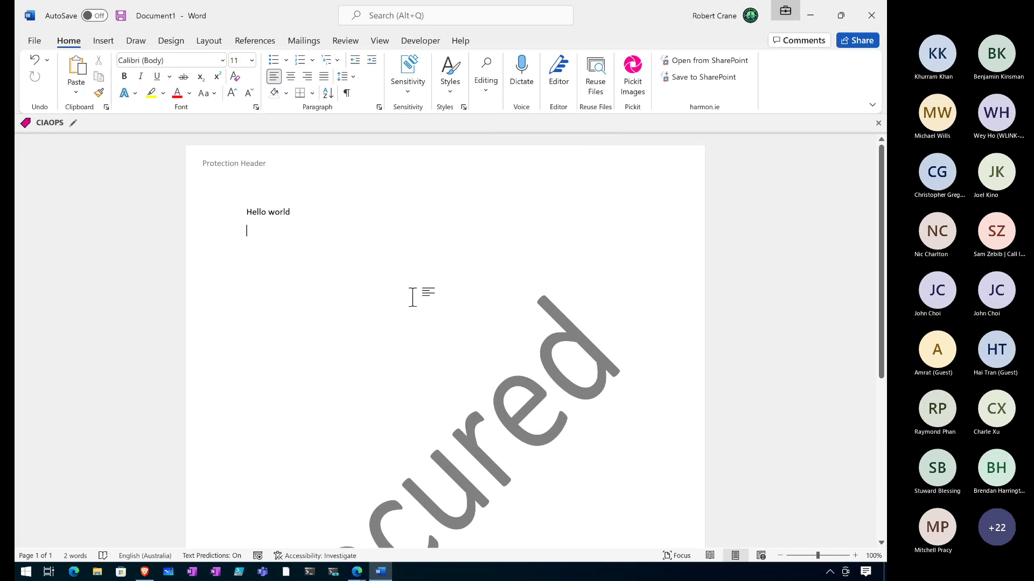
pyautogui.scroll(-4, 413, 296)
pyautogui.scroll(-5, 413, 298)
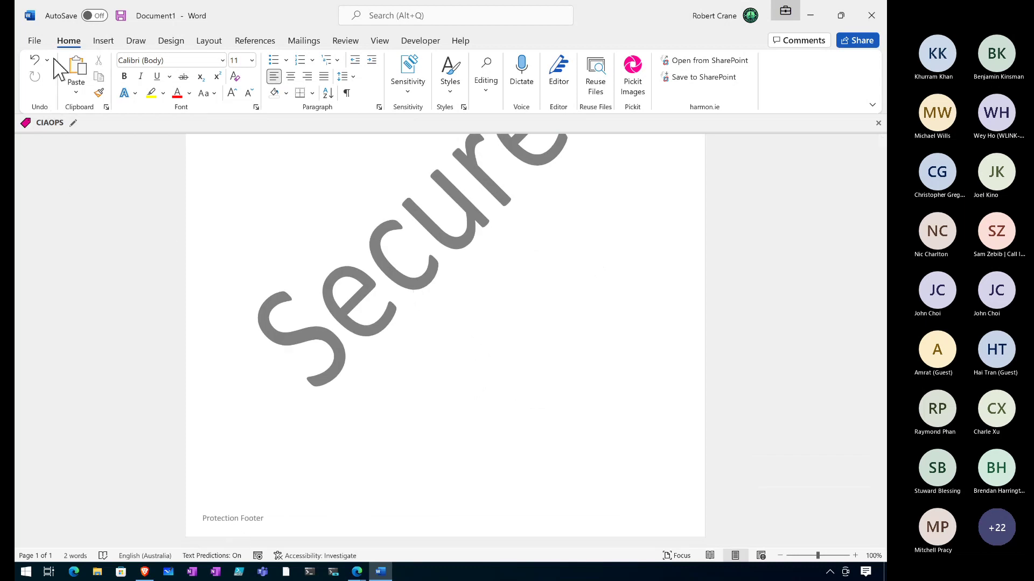
# Step: Check the protection policy listed in the document's info, and return to the start of the page
pyautogui.click(35, 43)
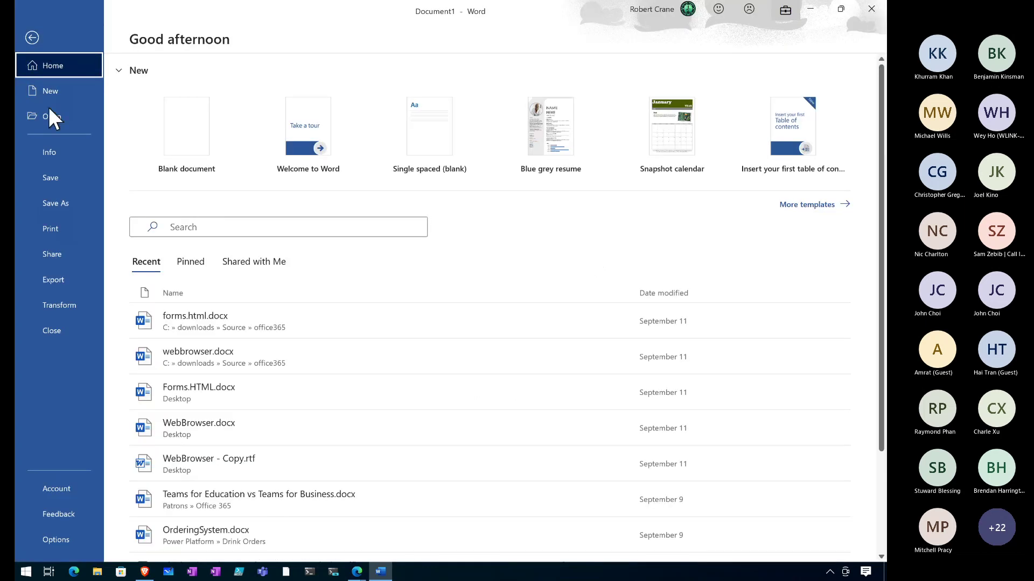
pyautogui.click(50, 152)
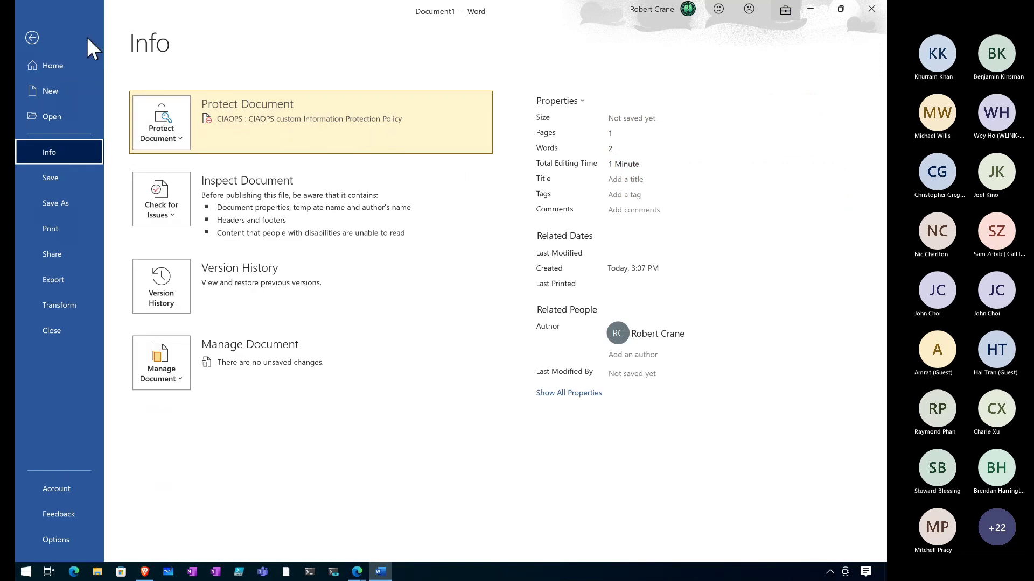
pyautogui.click(31, 36)
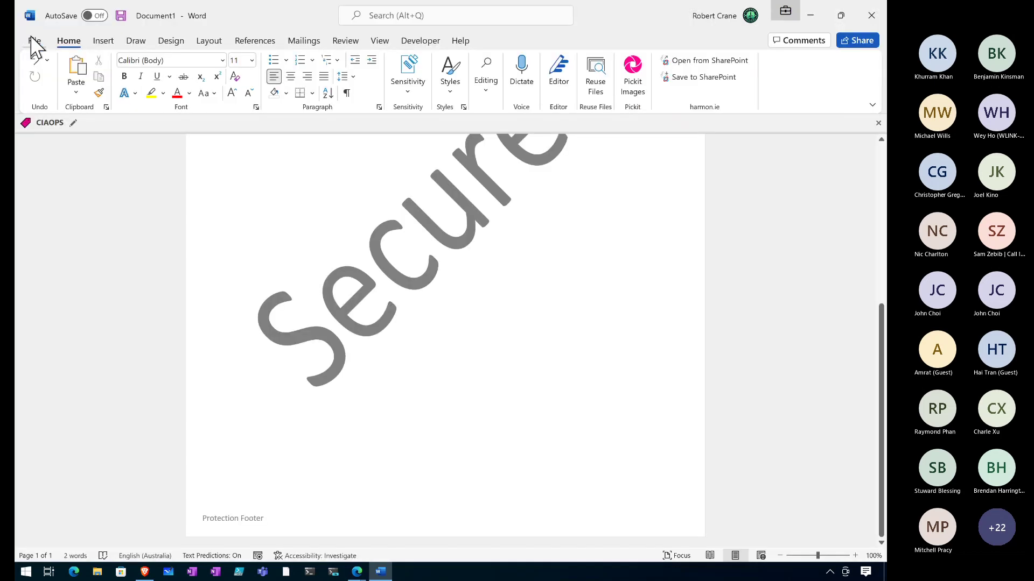
pyautogui.scroll(5, 356, 311)
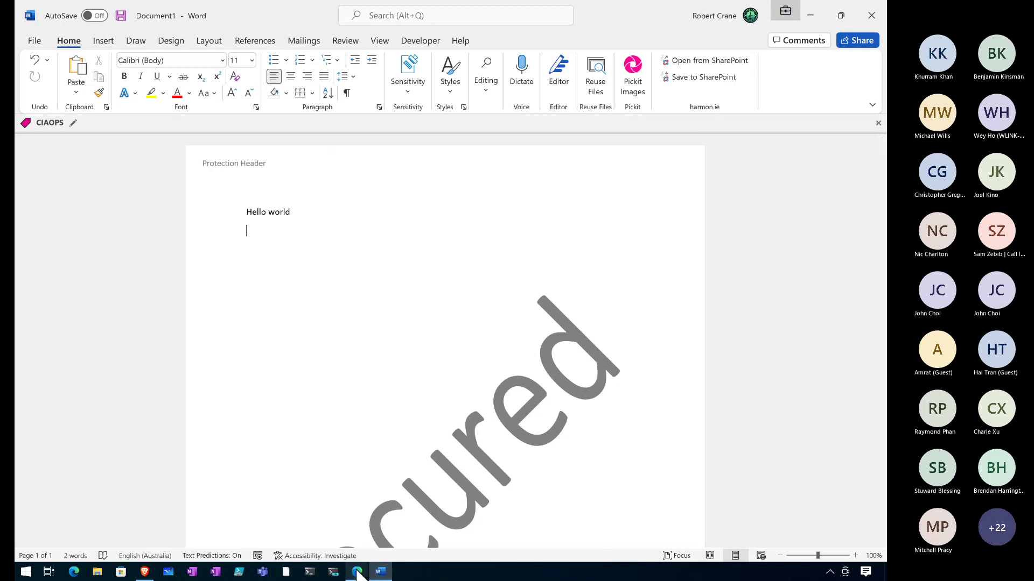
# Step: Switch to the Data loss prevention window in Edge and collapse the eDiscovery and Privacy management navigation groups
pyautogui.click(357, 573)
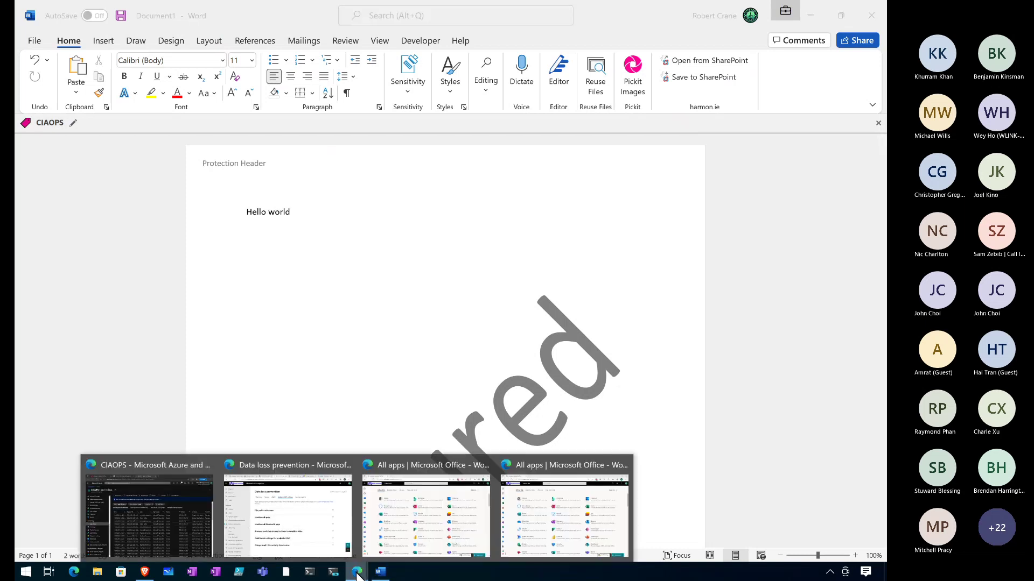
pyautogui.click(291, 547)
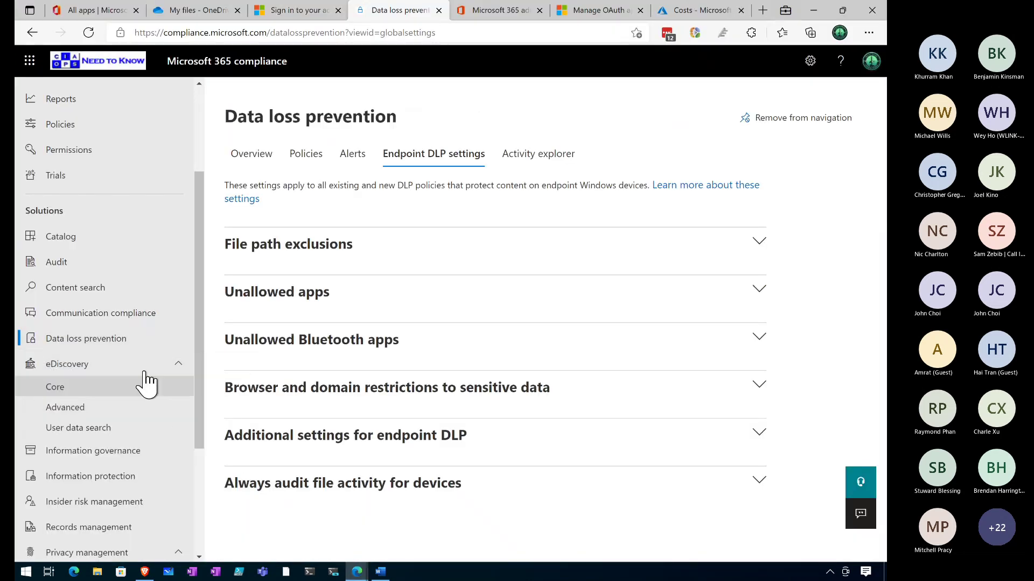
pyautogui.click(178, 364)
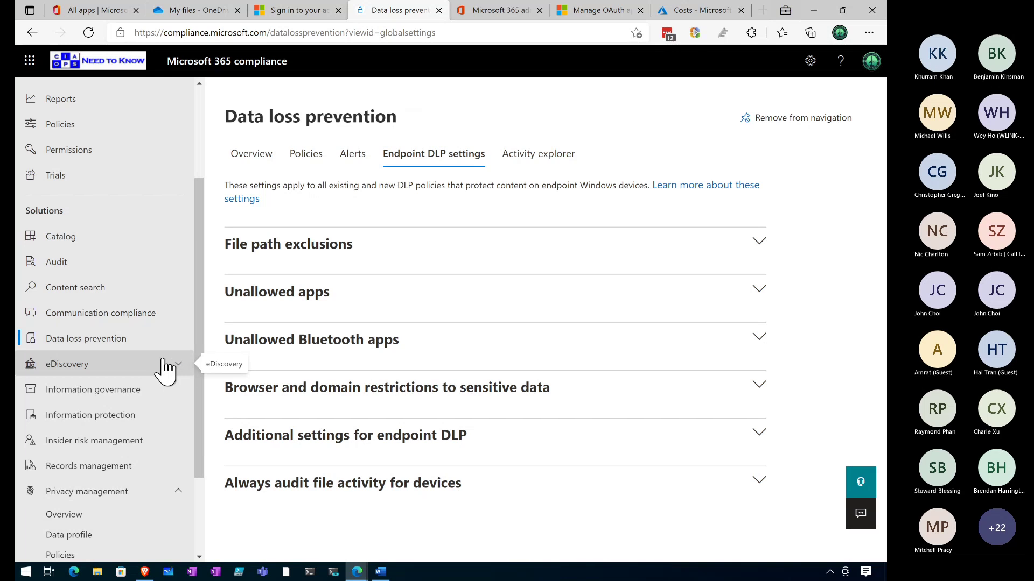
pyautogui.scroll(3, 167, 371)
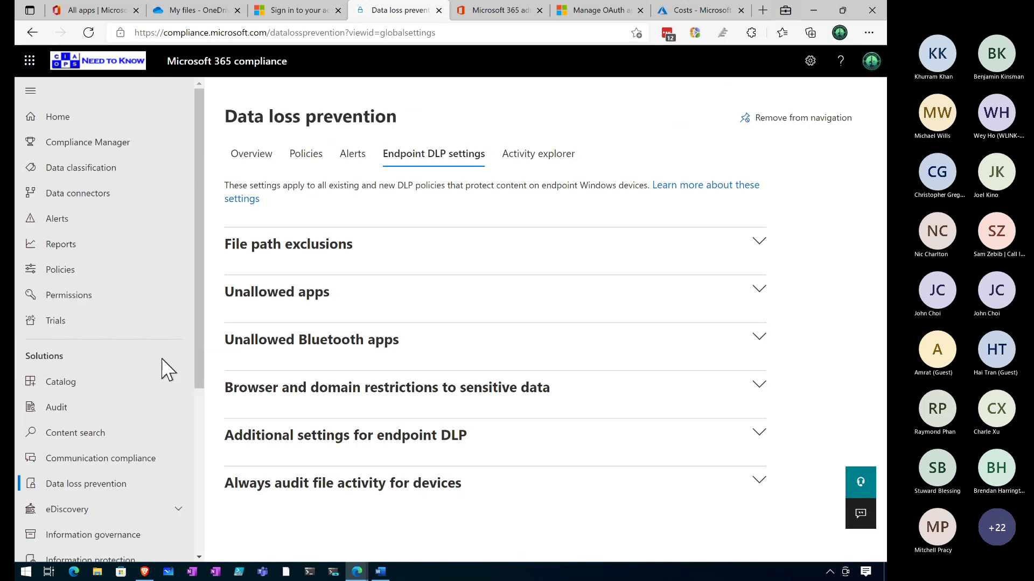
pyautogui.scroll(-2, 142, 382)
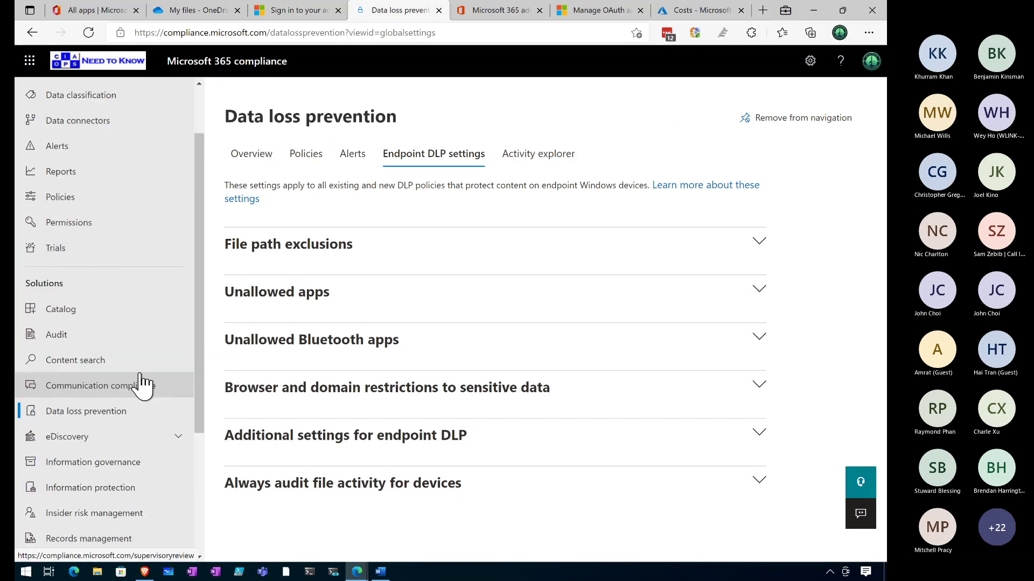
pyautogui.scroll(-4, 143, 382)
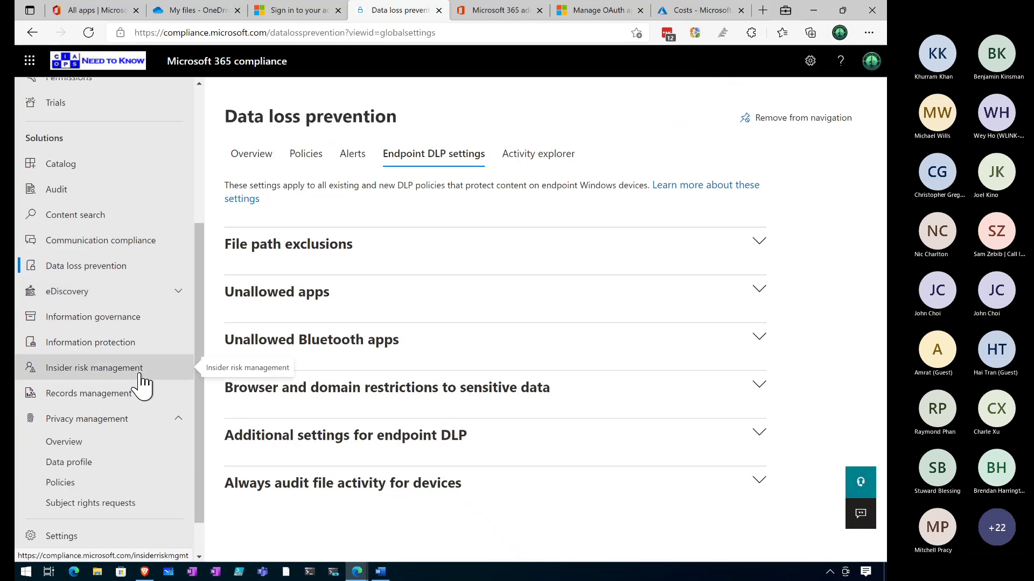
pyautogui.click(178, 424)
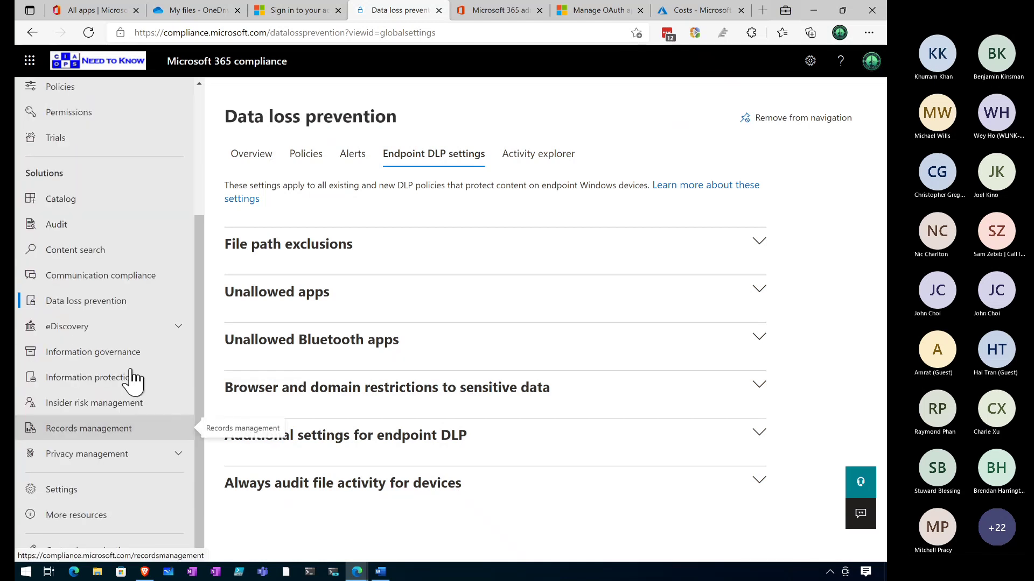
# Step: Open Information governance and view the details of the Top Secret retention label
pyautogui.click(121, 355)
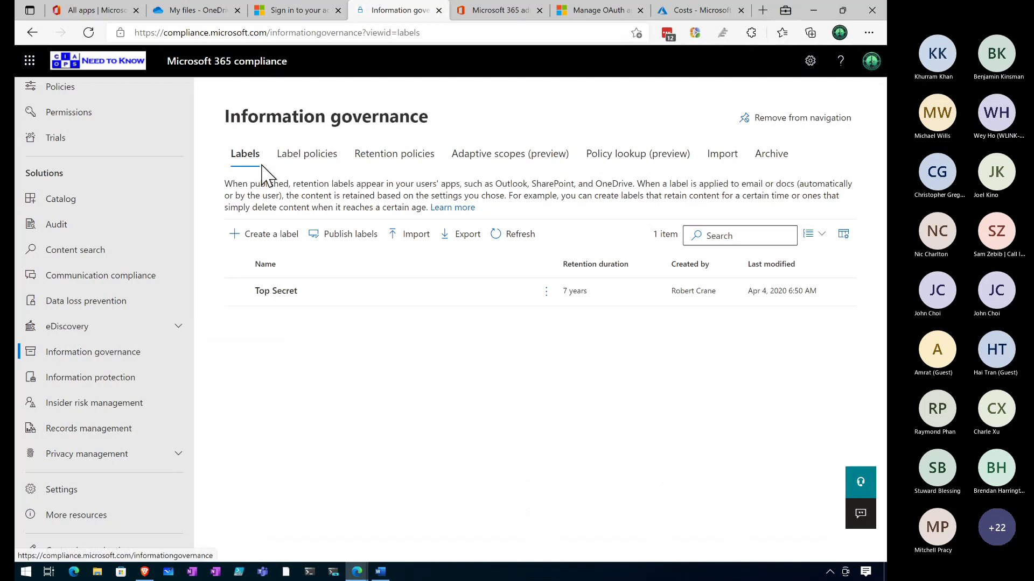
pyautogui.click(272, 298)
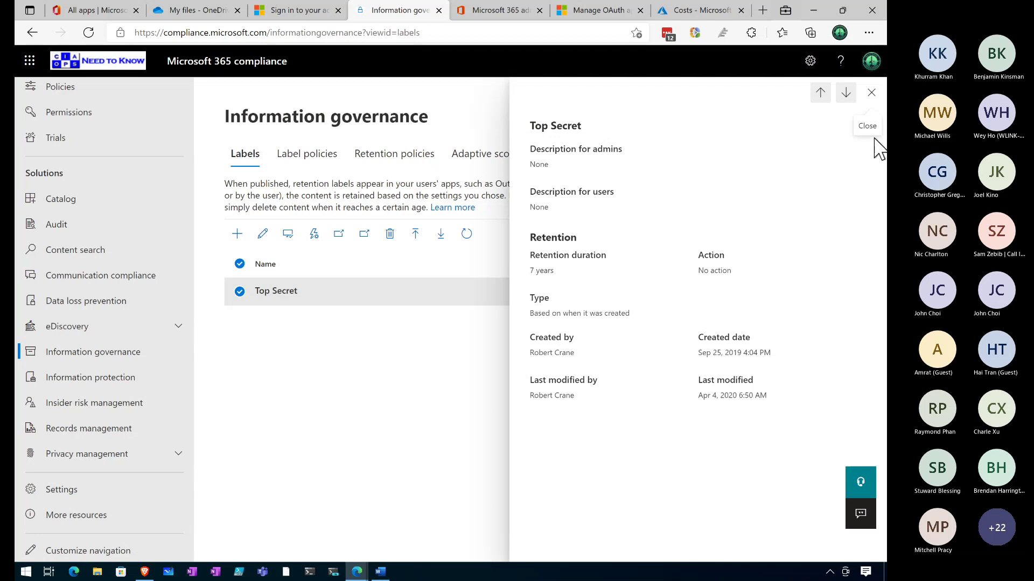
# Step: Start a retention label named Demo, review the available retention settings, and leave the wizard without creating the label
pyautogui.click(237, 233)
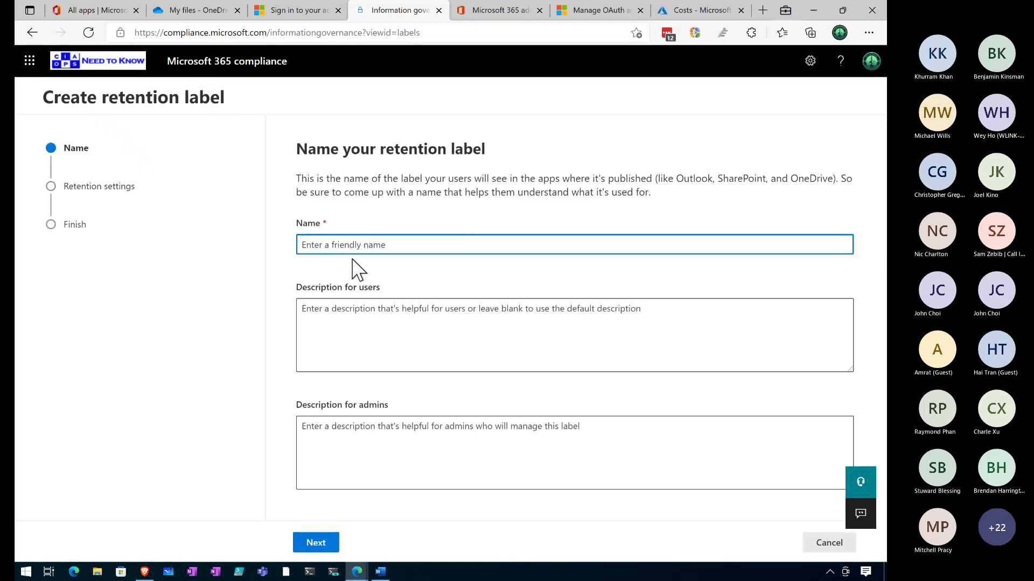
pyautogui.write('D')
pyautogui.click(322, 548)
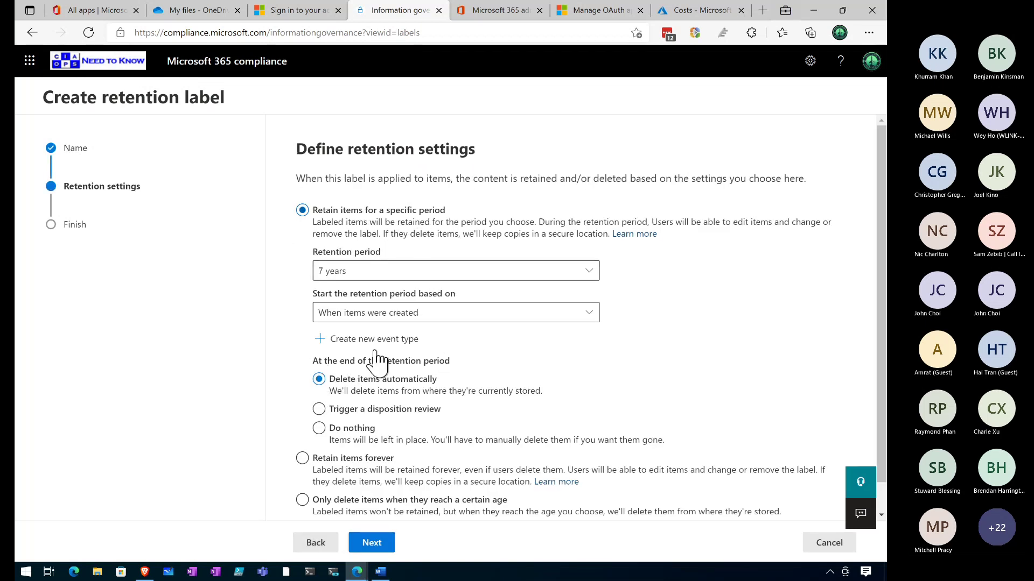
pyautogui.scroll(-1, 377, 362)
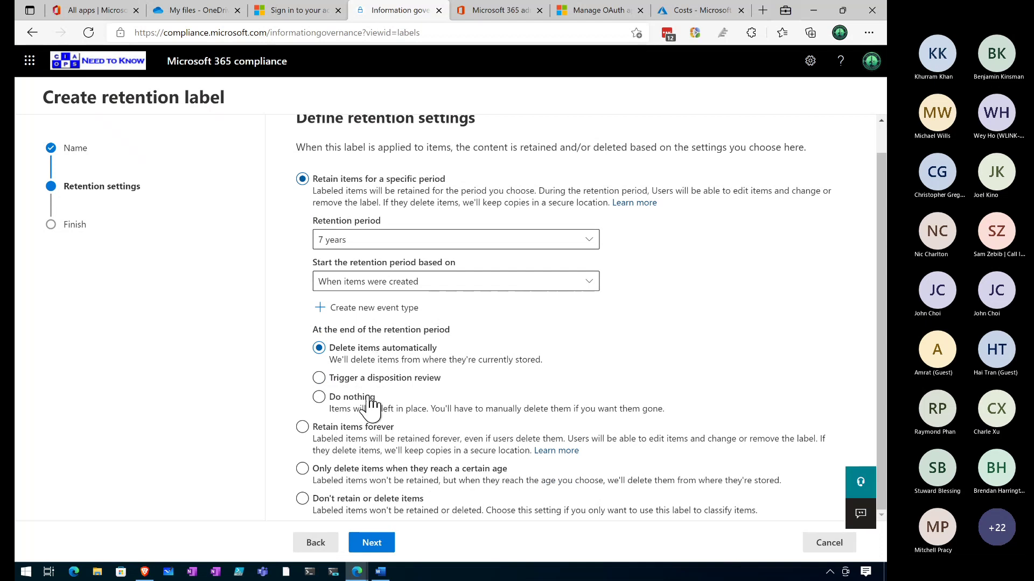
pyautogui.click(317, 542)
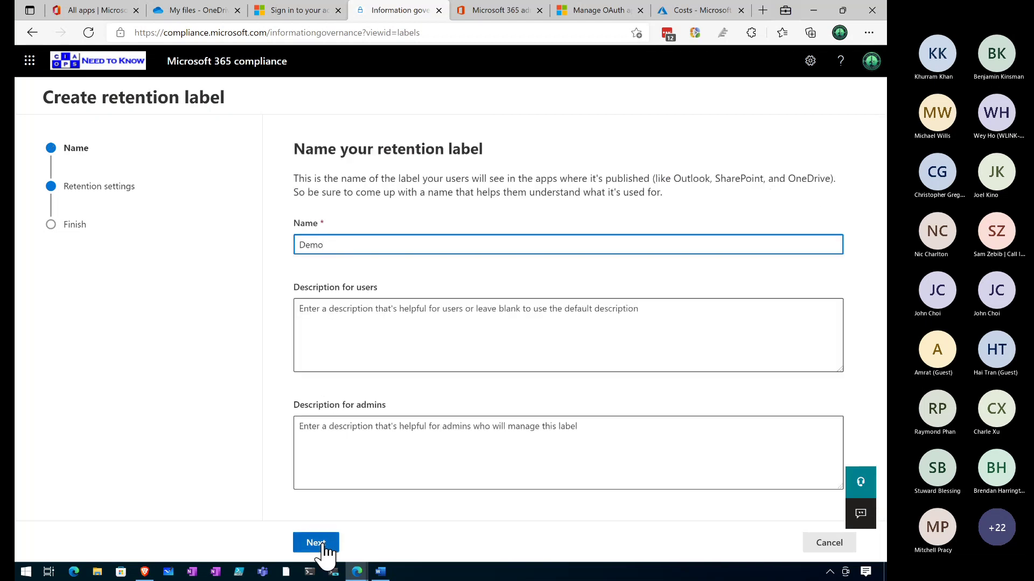
pyautogui.click(219, 65)
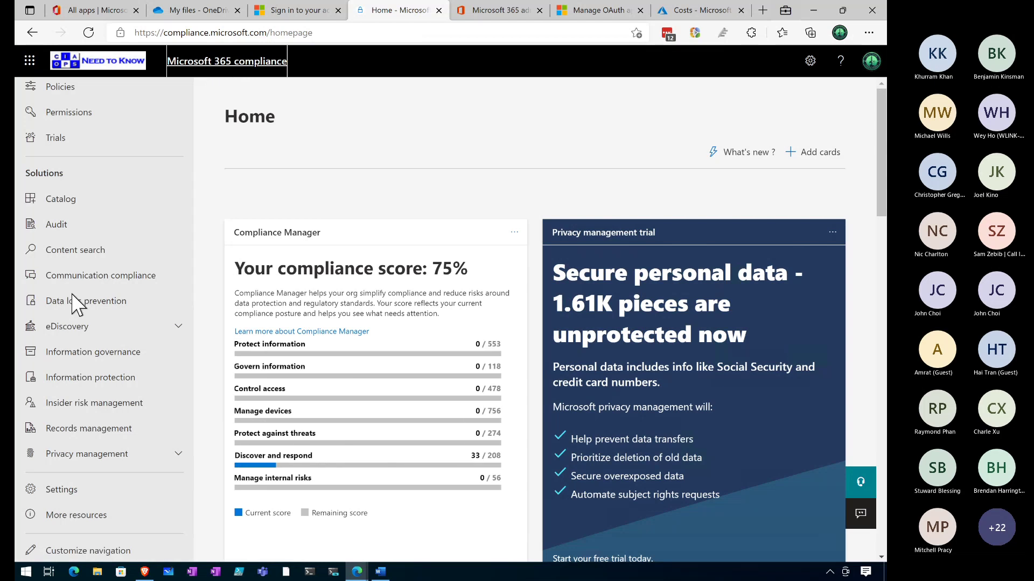
# Step: Open the label policies in Information governance and view the details of Test Policy
pyautogui.scroll(3, 111, 447)
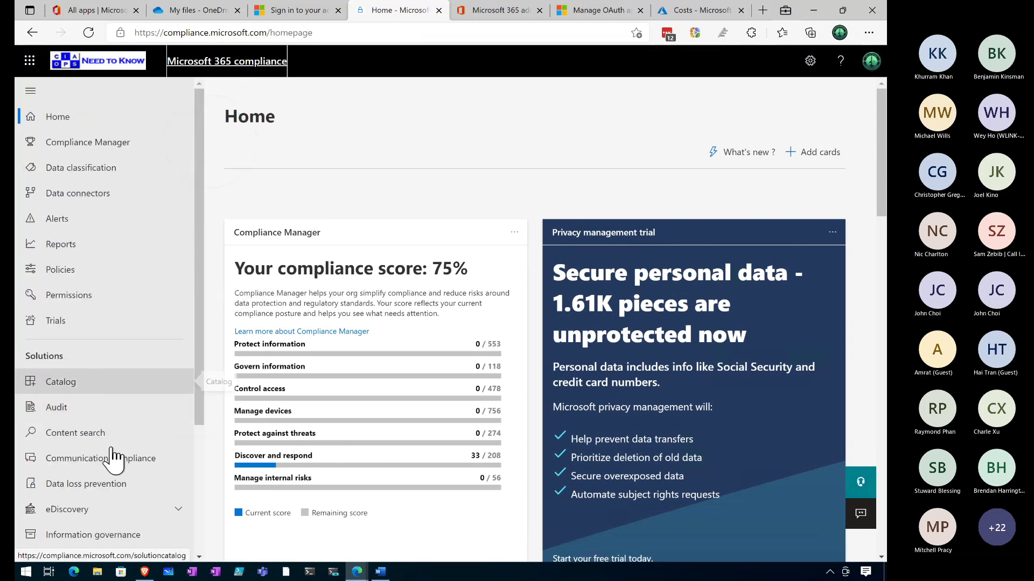
pyautogui.scroll(-3, 105, 455)
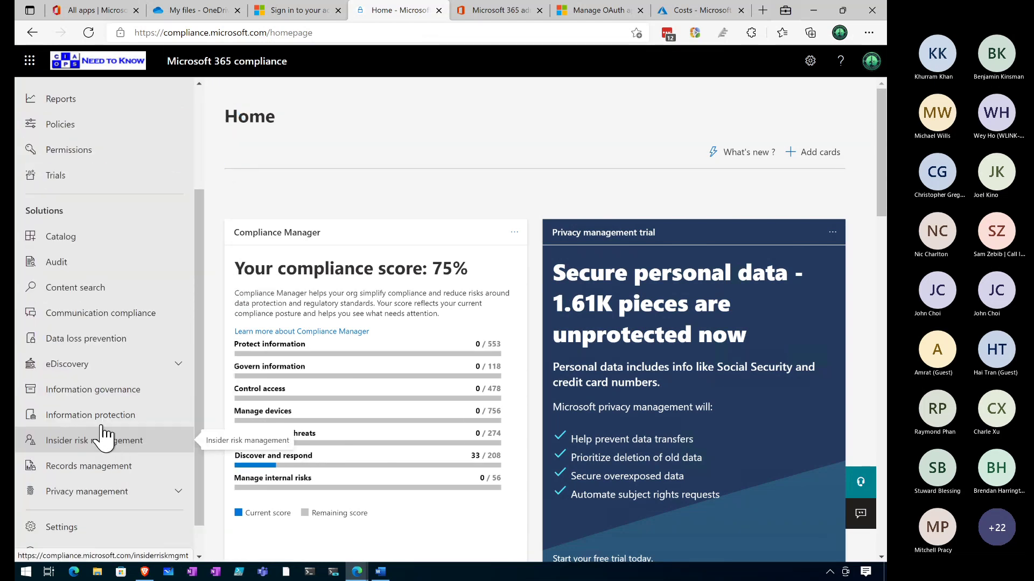
pyautogui.click(100, 393)
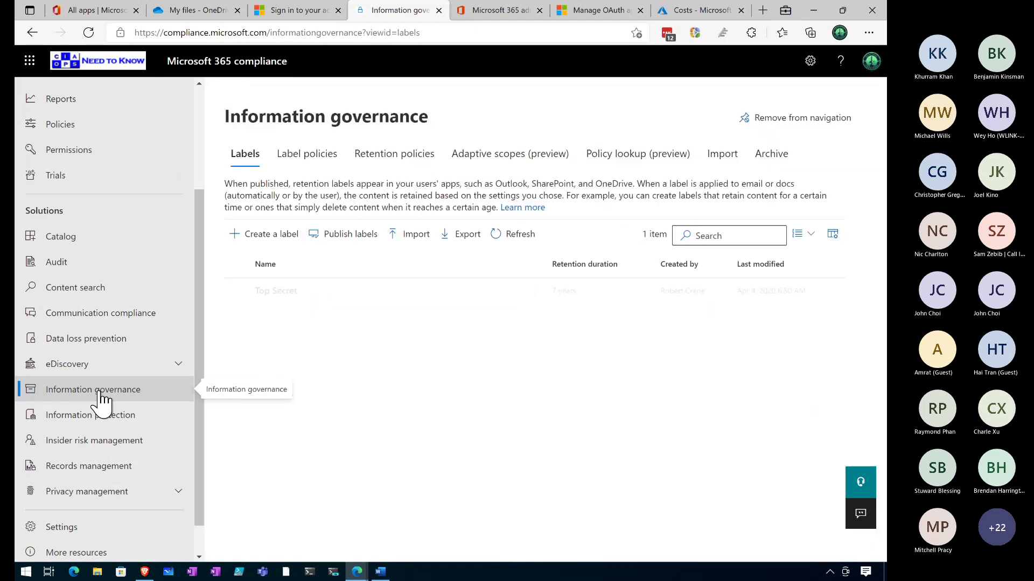
pyautogui.click(295, 158)
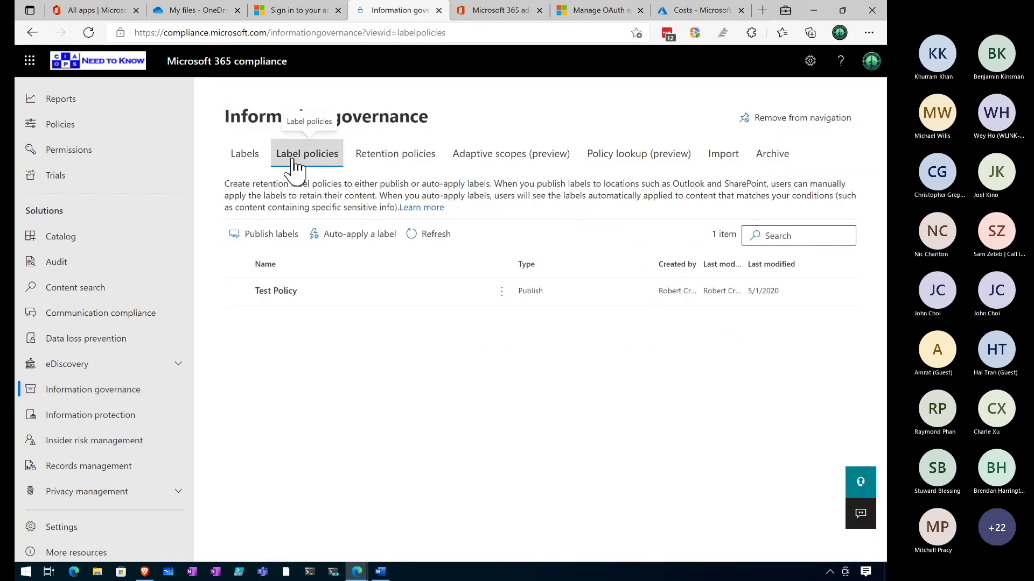
pyautogui.click(278, 292)
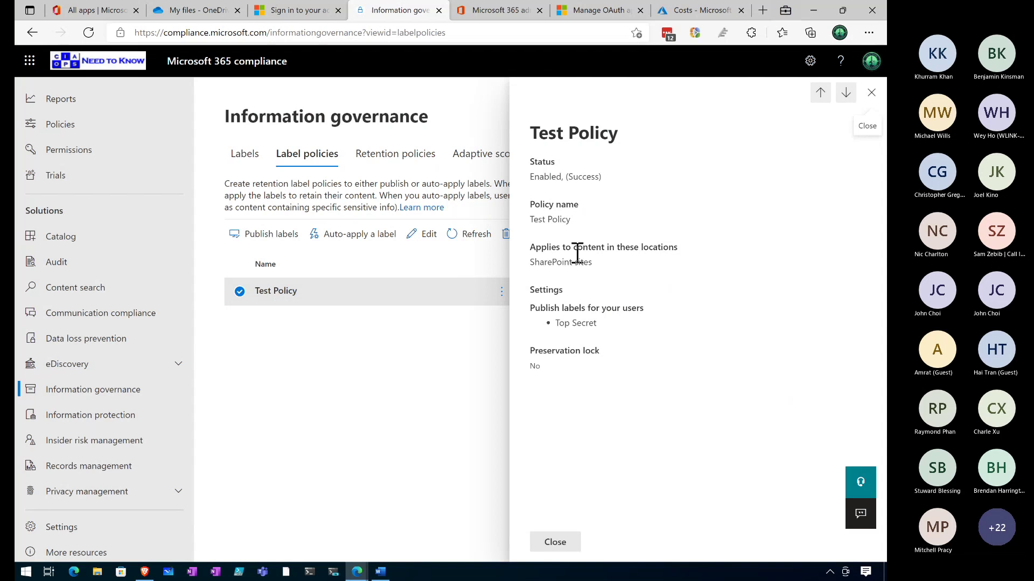
# Step: Examine Test Policy's content locations and preservation lock, close its details, and view the retention policies in Information governance
pyautogui.moveTo(593, 264); pyautogui.dragTo(528, 247)
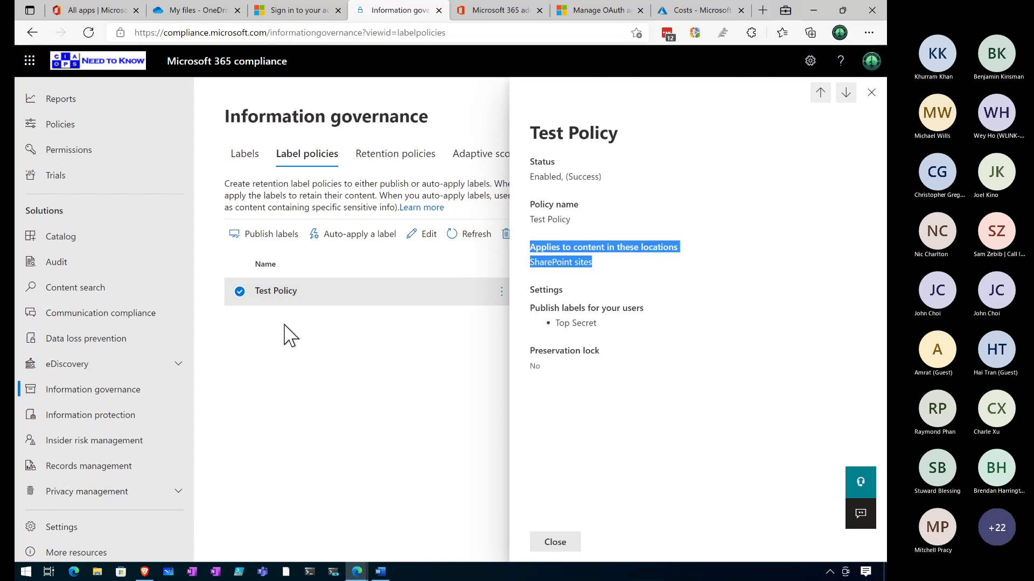
pyautogui.click(262, 425)
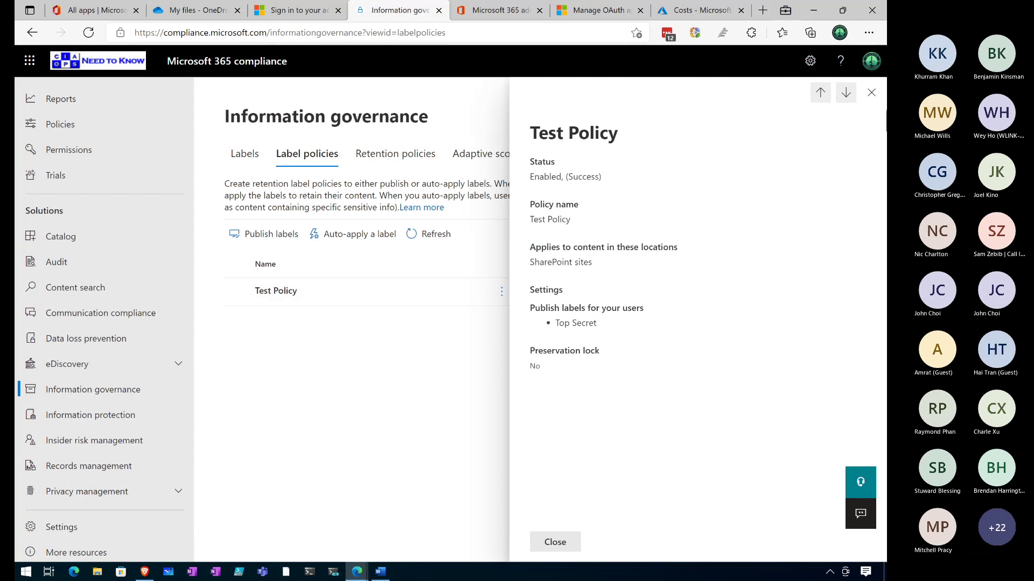
pyautogui.moveTo(579, 370); pyautogui.dragTo(510, 351)
pyautogui.click(871, 93)
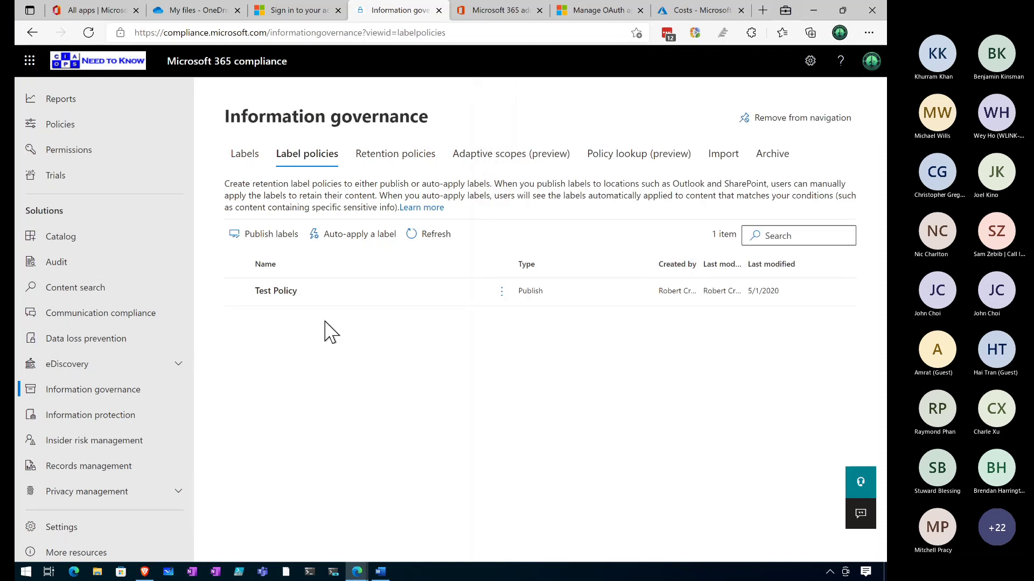
pyautogui.click(394, 162)
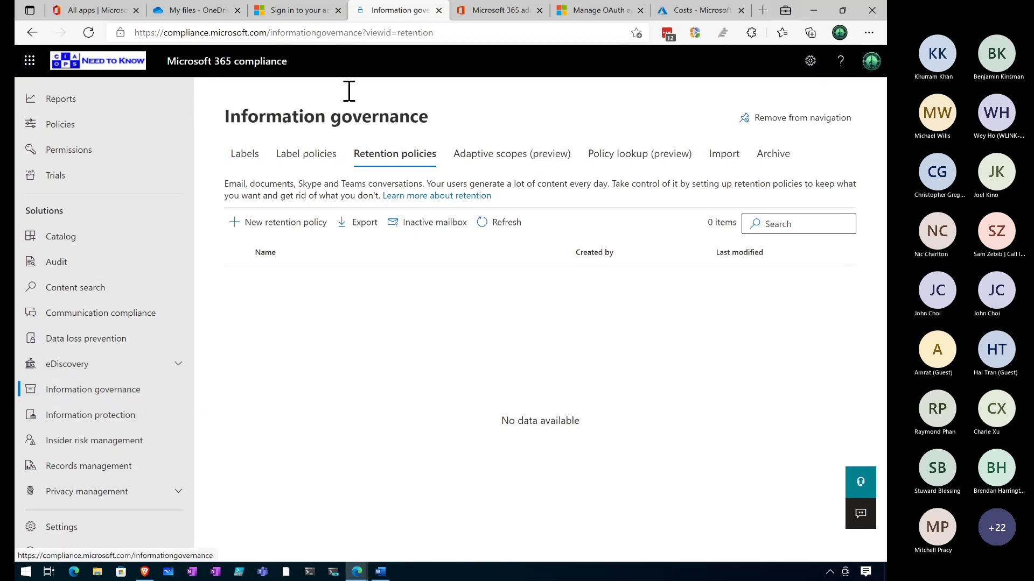
# Step: Open Information protection and view the details of the CIAOPS sensitivity label
pyautogui.click(96, 423)
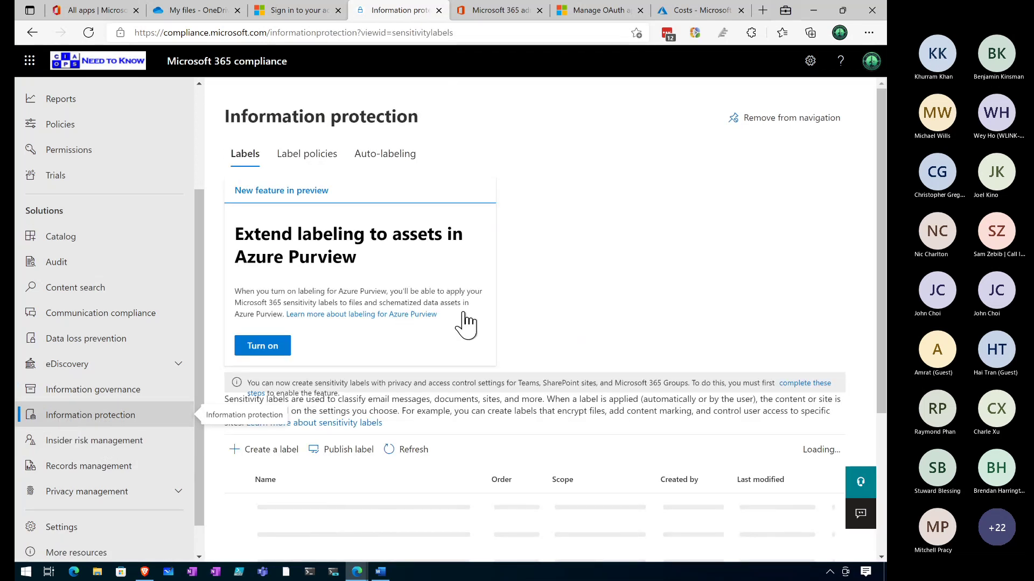
pyautogui.scroll(-3, 483, 331)
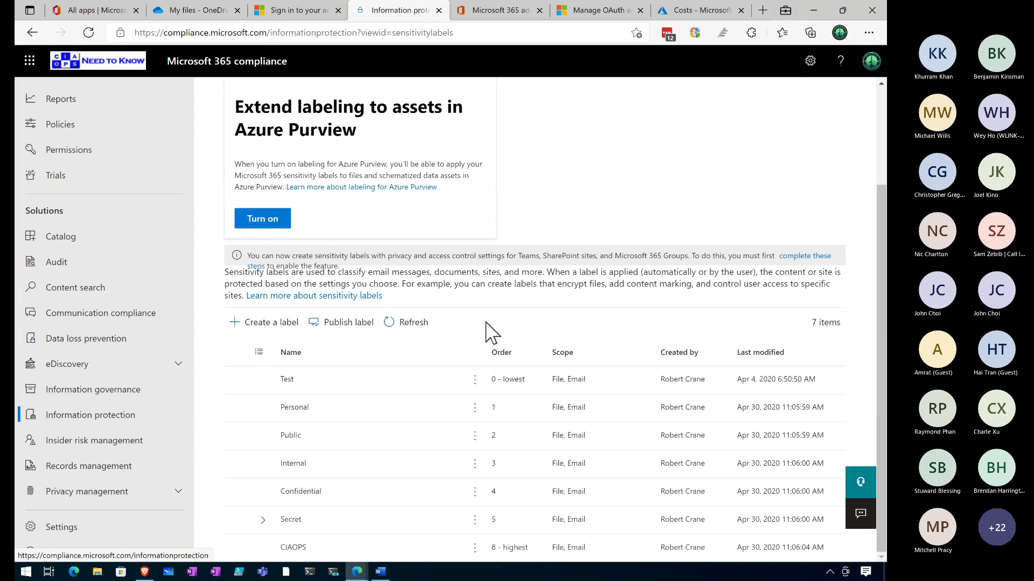
pyautogui.click(294, 547)
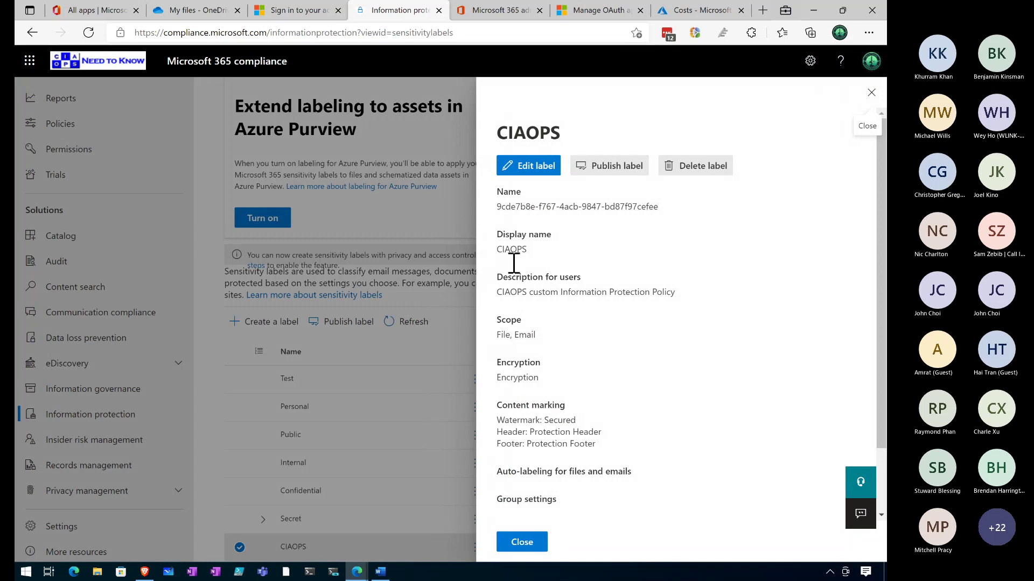
# Step: Open the CIAOPS label for editing and review its name, scope and protection settings up to the Encryption page
pyautogui.click(526, 168)
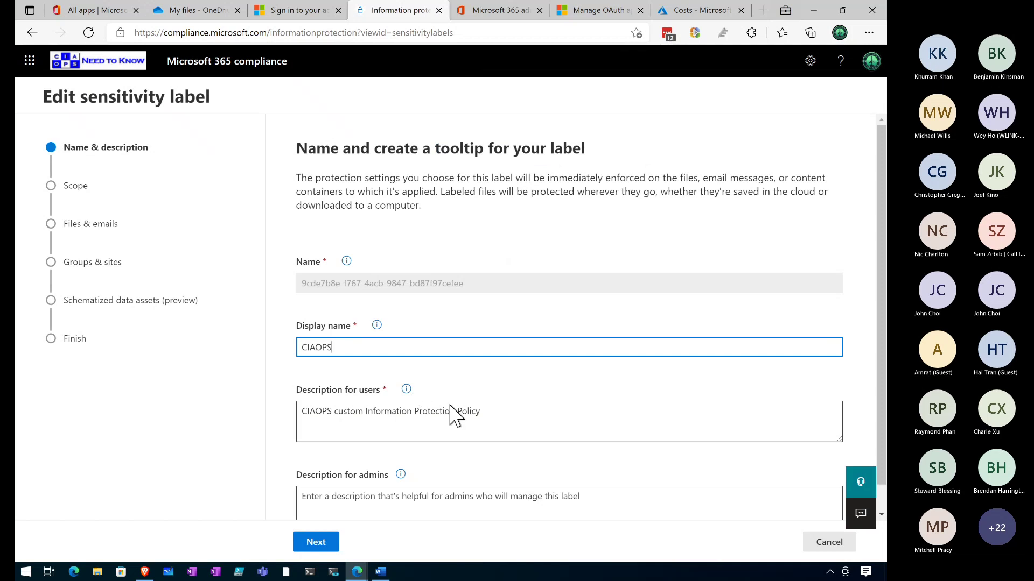
pyautogui.click(308, 543)
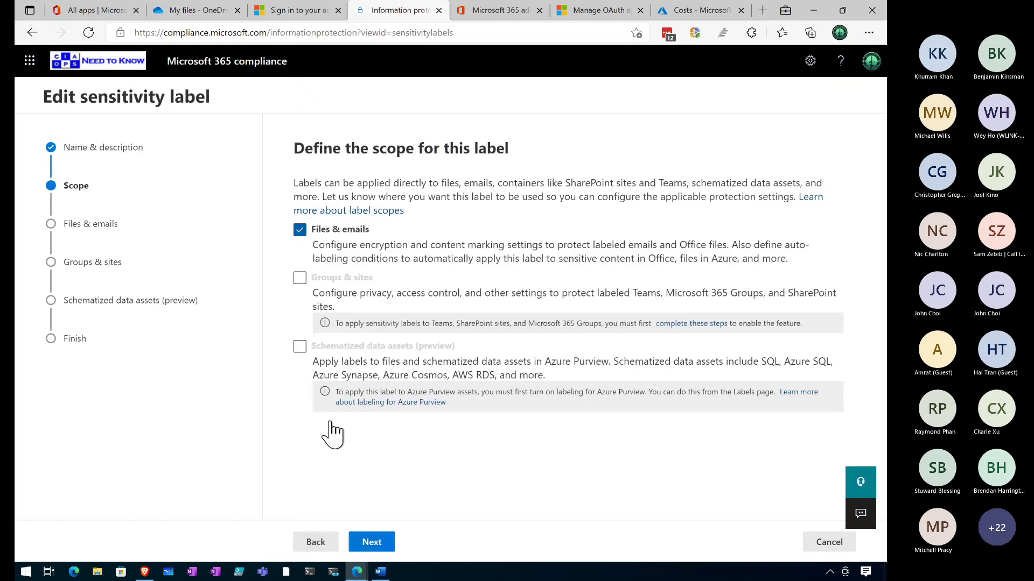
pyautogui.click(371, 542)
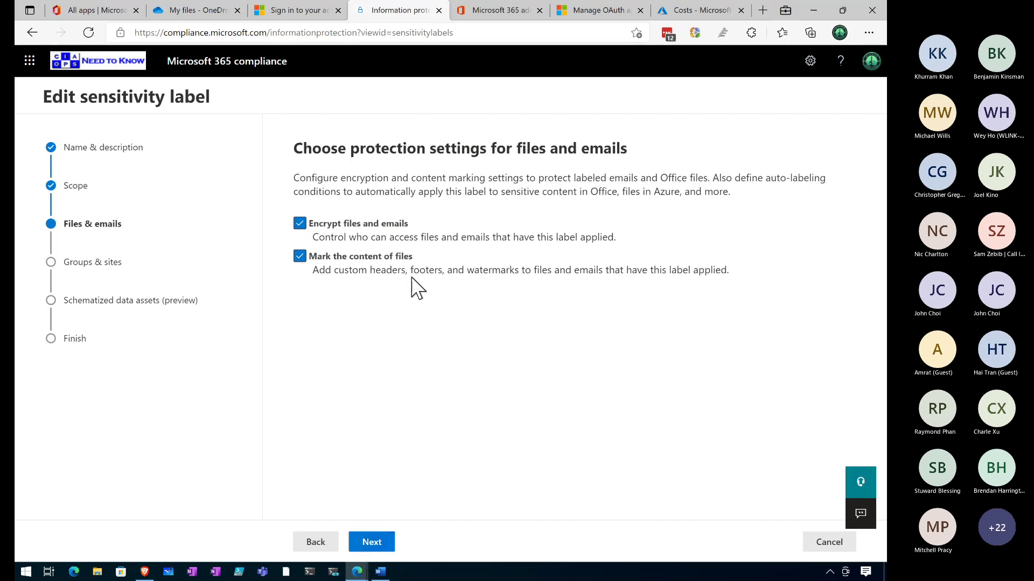
pyautogui.click(370, 544)
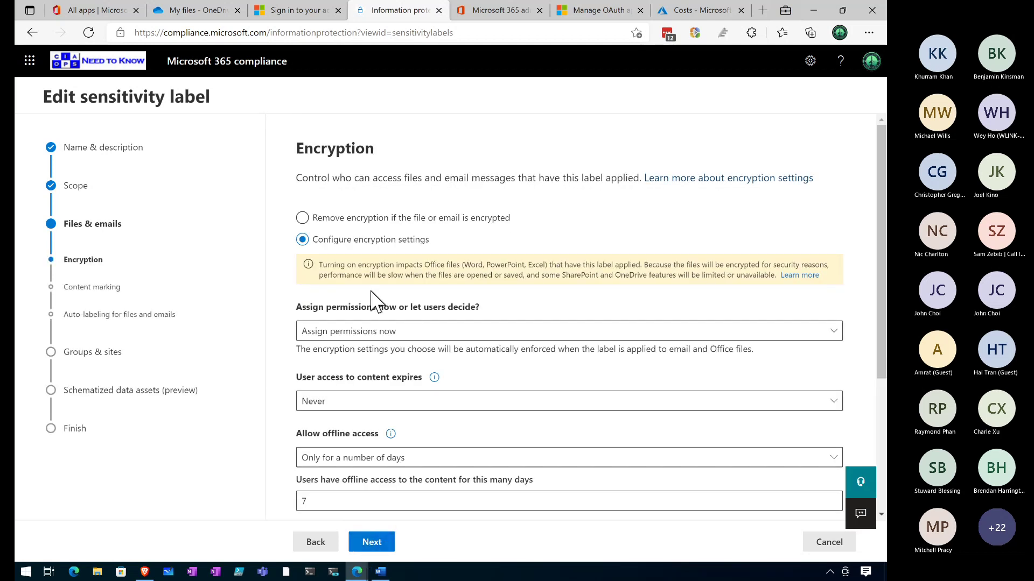
# Step: Examine the encryption permissions and the custom rights of the individual e-mail address, and leave the label editor for the compliance home page
pyautogui.scroll(-4, 375, 299)
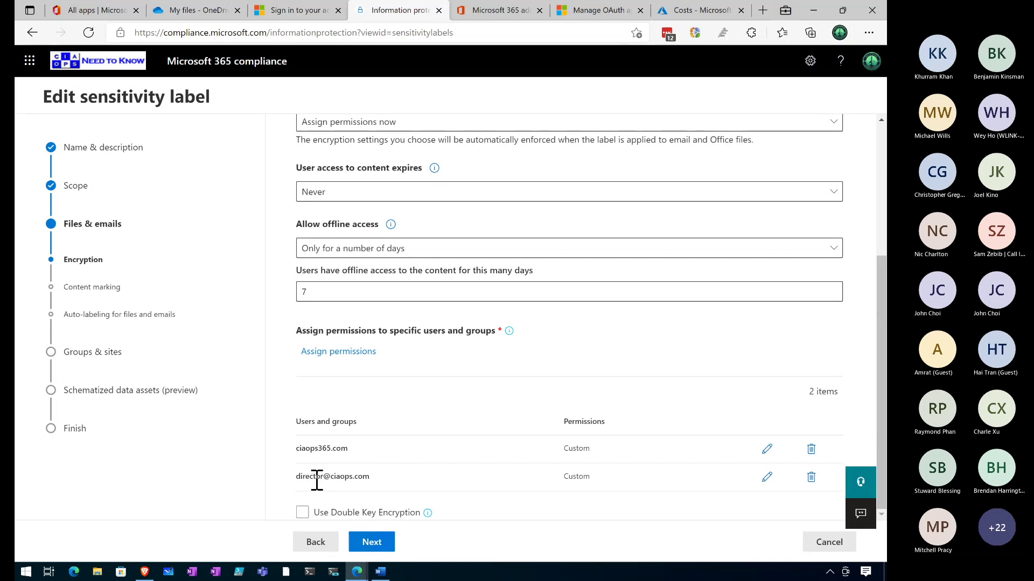
pyautogui.moveTo(285, 477); pyautogui.dragTo(286, 487)
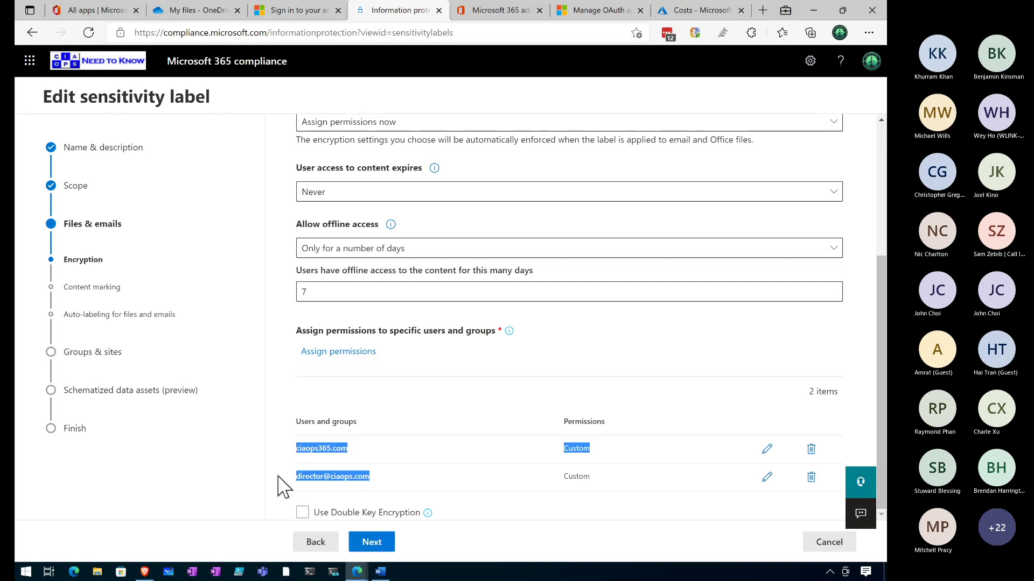
pyautogui.click(291, 485)
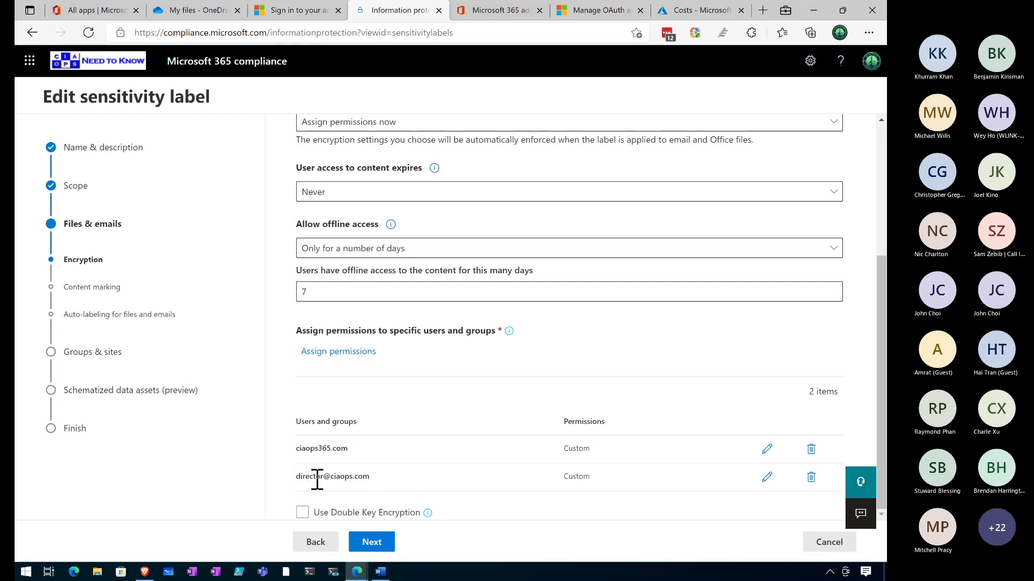
pyautogui.click(767, 477)
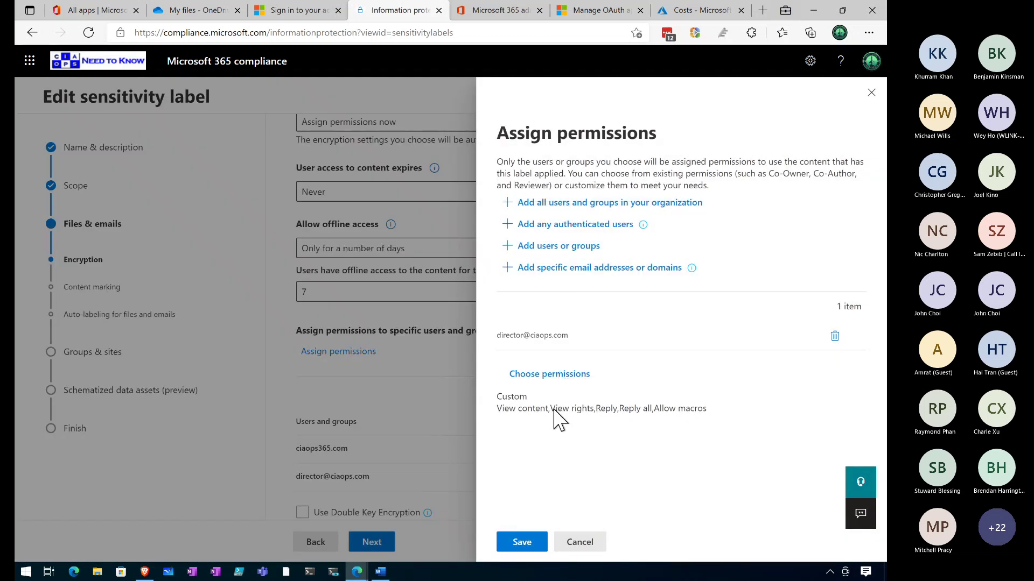
pyautogui.moveTo(499, 412); pyautogui.dragTo(625, 411)
pyautogui.click(593, 406)
pyautogui.click(332, 326)
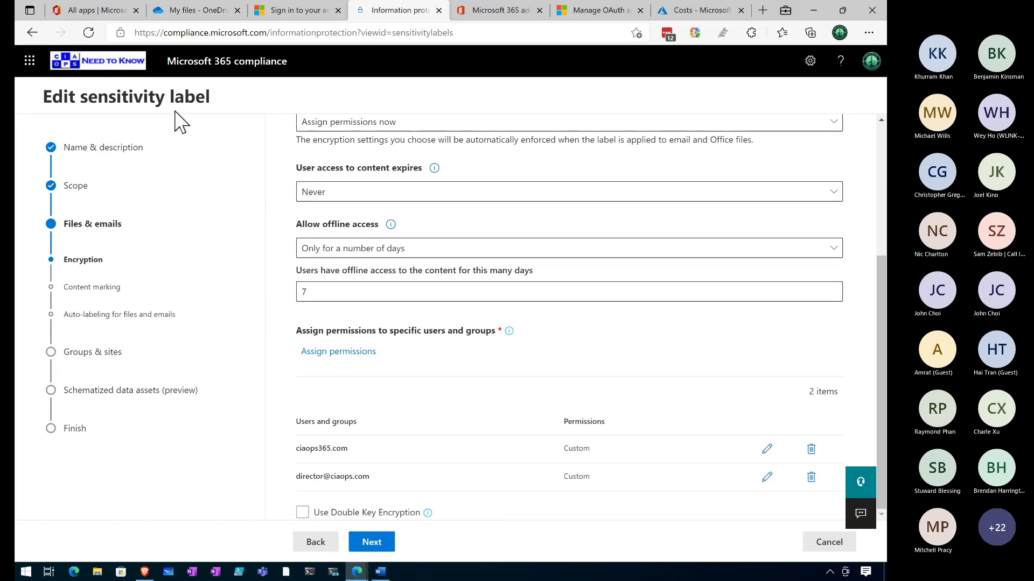
pyautogui.click(204, 63)
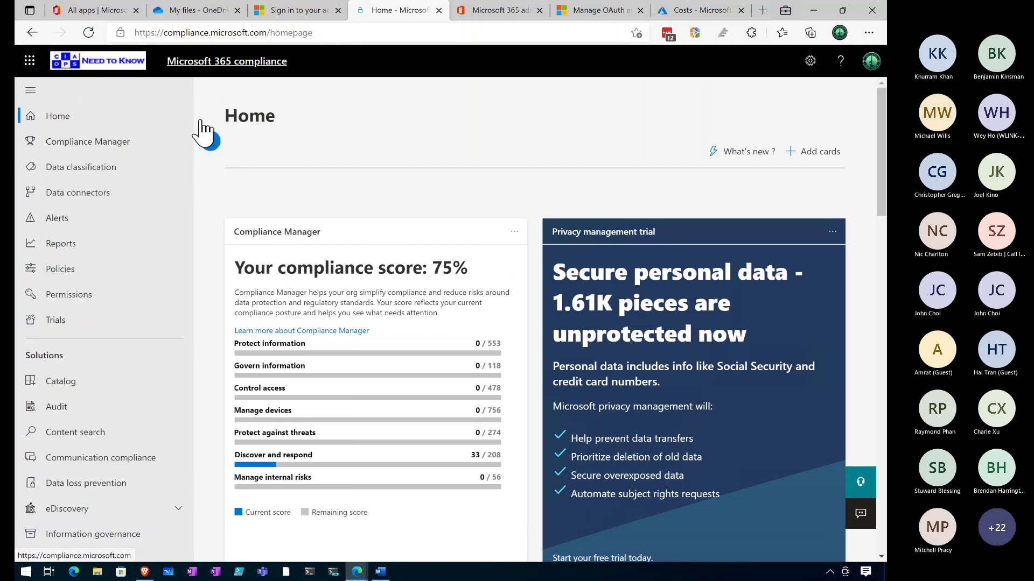
# Step: Return to Information protection and view its label policies and auto-labeling policies
pyautogui.scroll(-3, 144, 416)
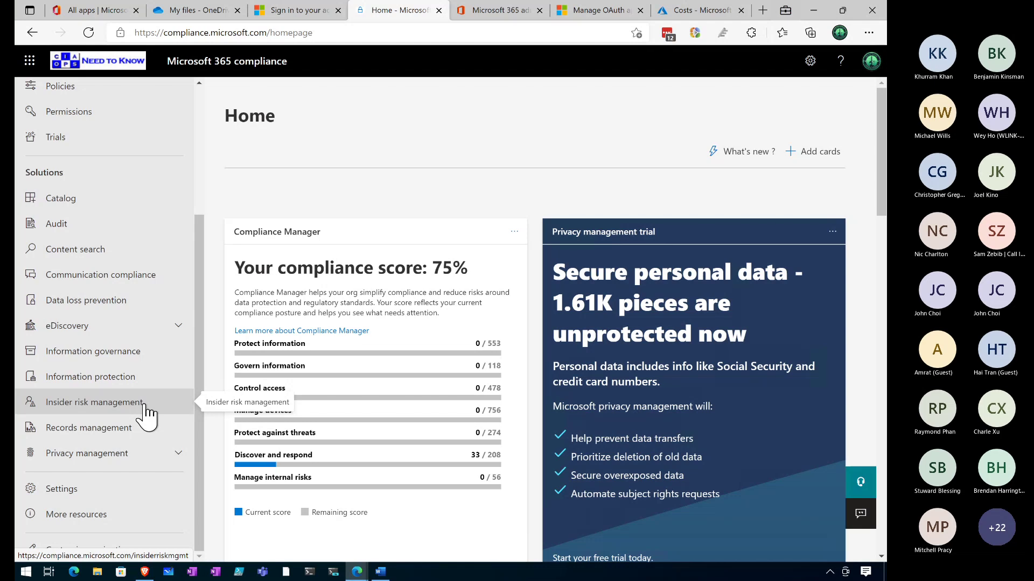
pyautogui.click(102, 382)
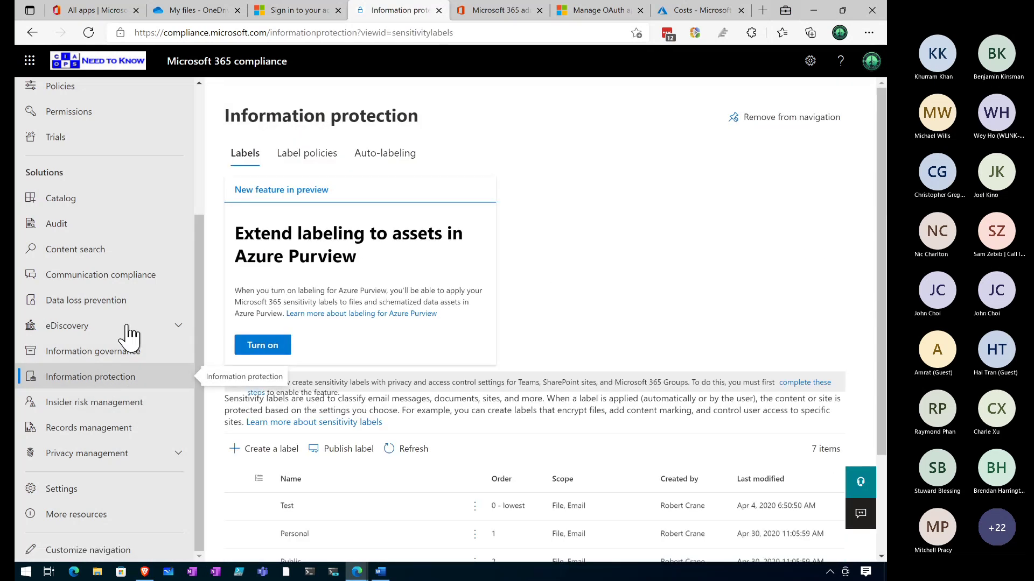
pyautogui.click(318, 167)
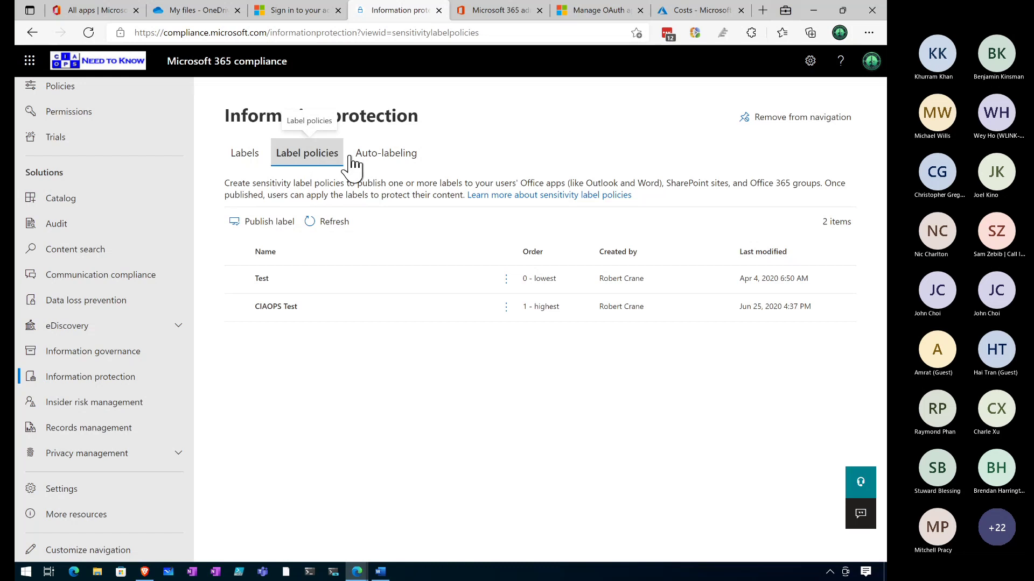
pyautogui.click(370, 160)
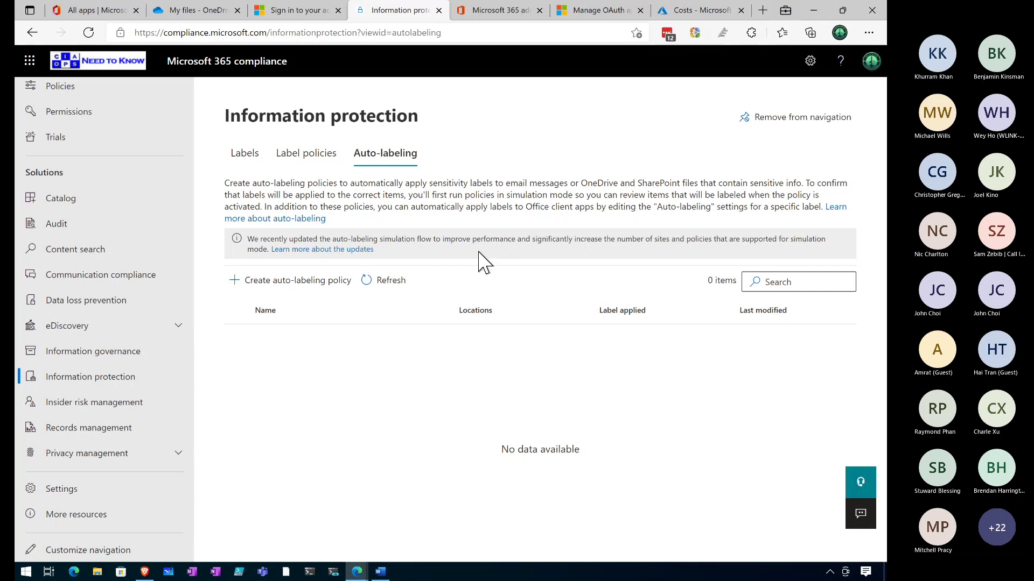
pyautogui.hotkey('alt', 'Tab')
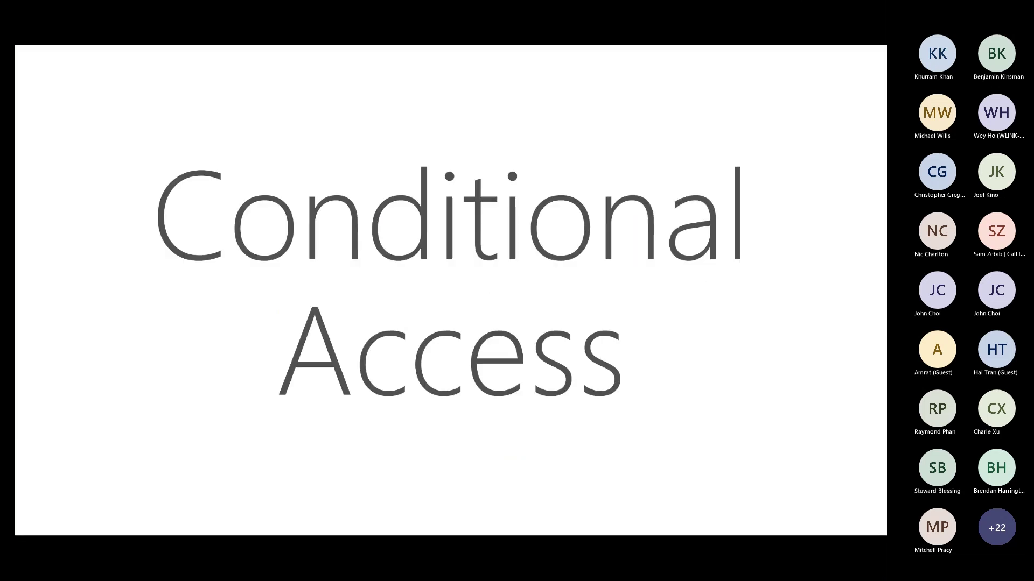
pyautogui.press('Right')
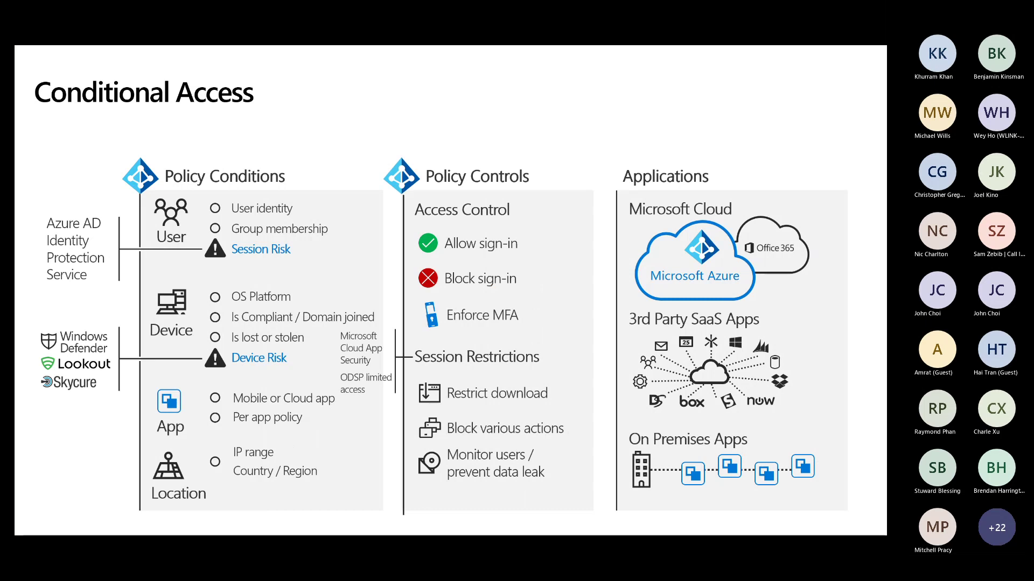
pyautogui.press('Right')
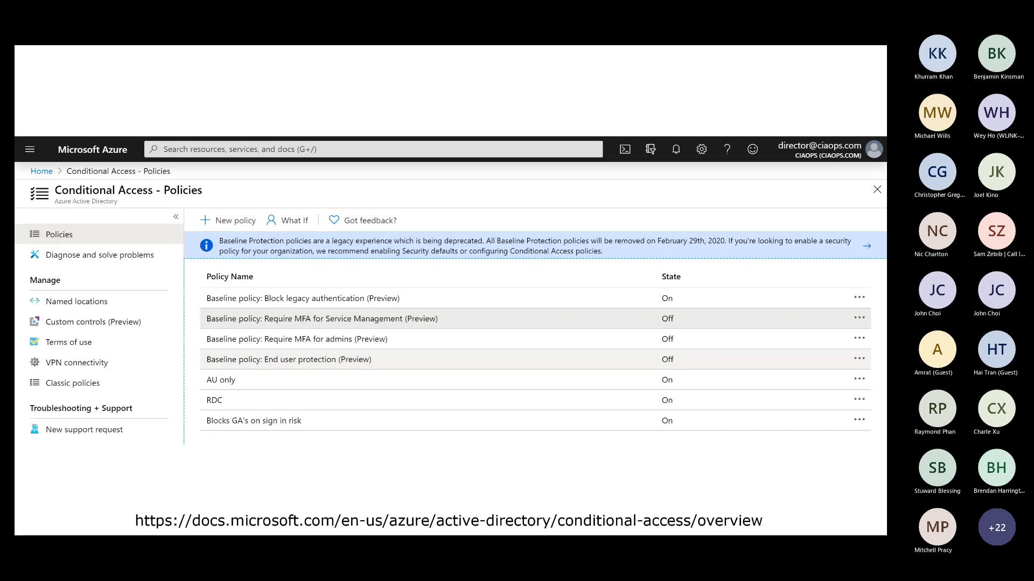
pyautogui.press('Right')
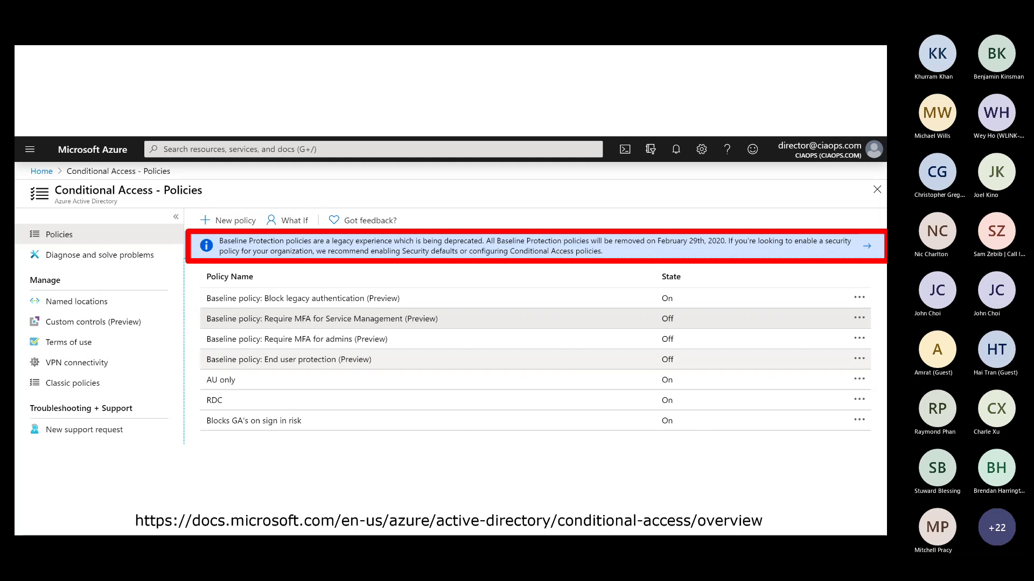
pyautogui.press('Right')
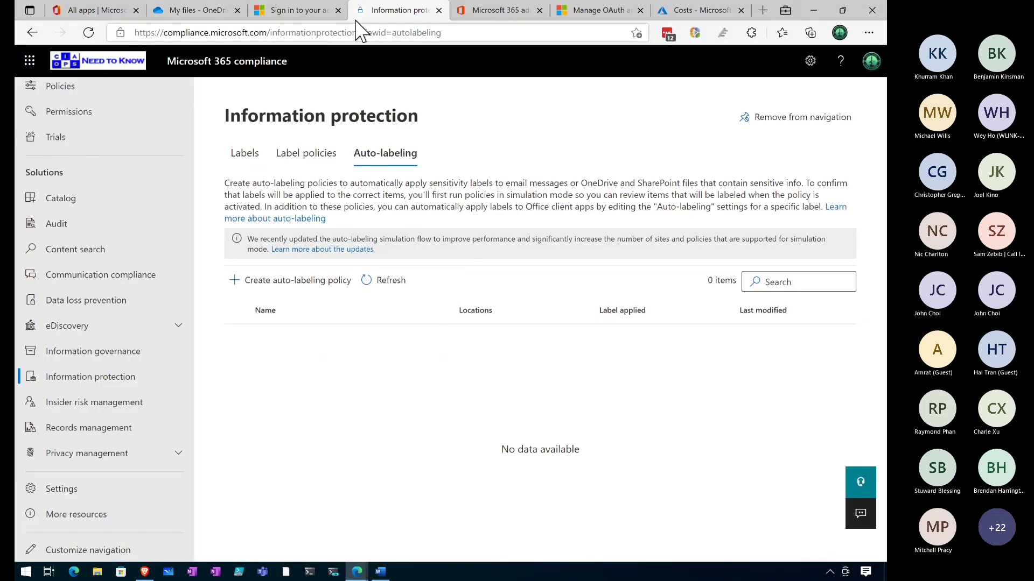
# Step: Switch to the Brave private window and bring up the ciaopslabs tenant in the Azure portal
pyautogui.click(680, 14)
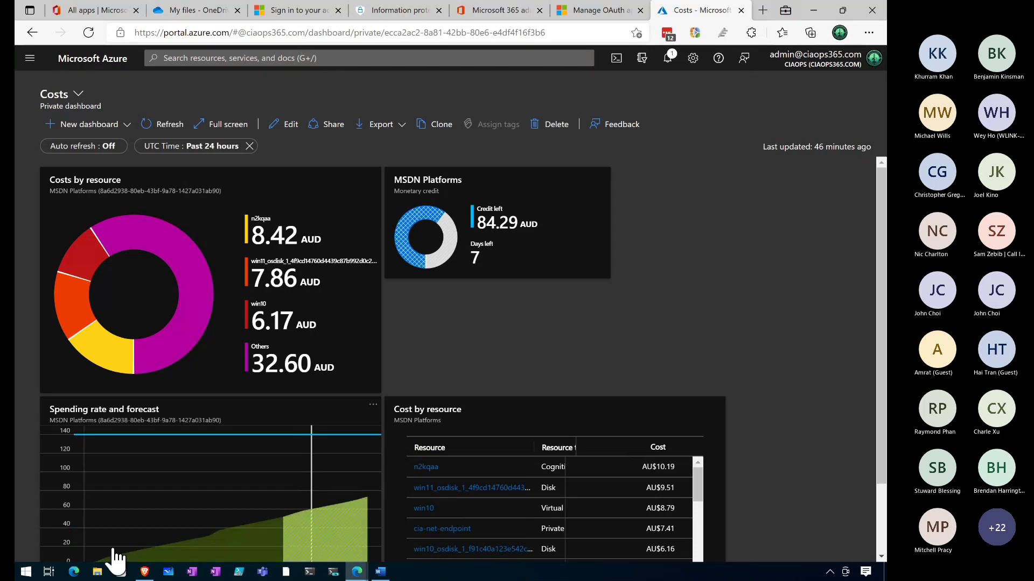
pyautogui.click(150, 575)
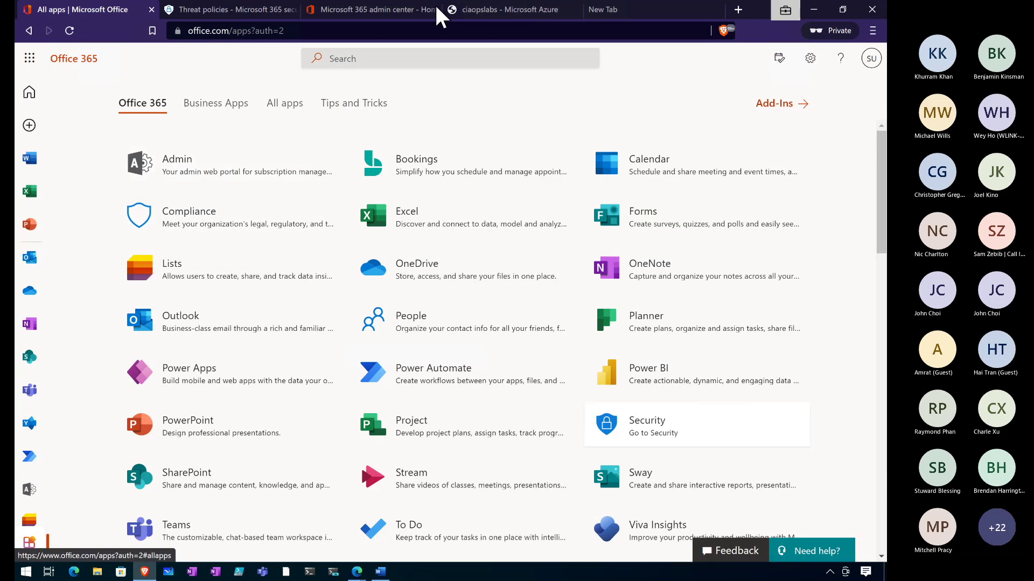
pyautogui.click(256, 11)
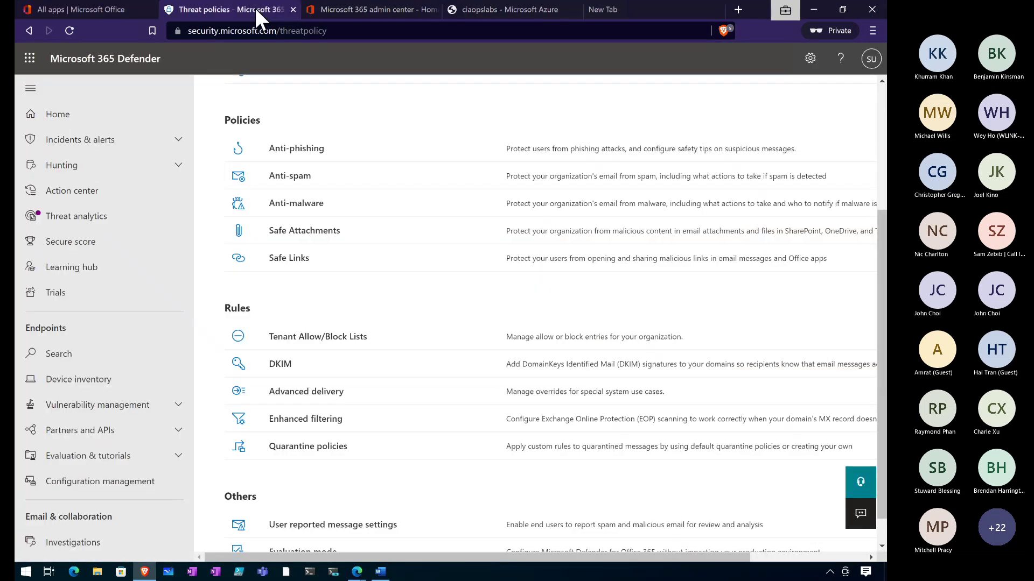
pyautogui.click(533, 11)
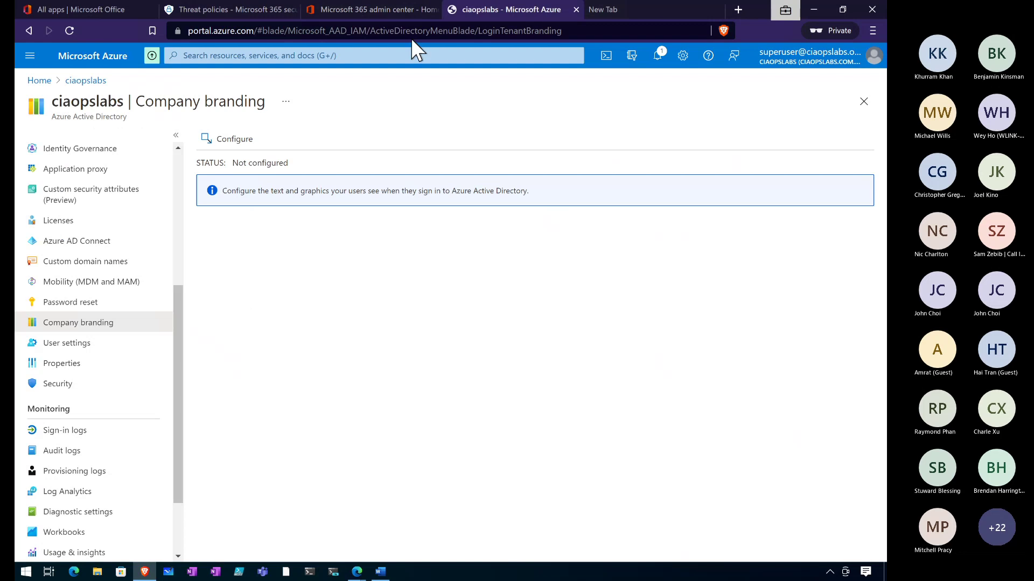
# Step: Search the Azure portal for "condit" and open the Azure AD Conditional Access policies
pyautogui.click(228, 55)
pyautogui.write('condit')
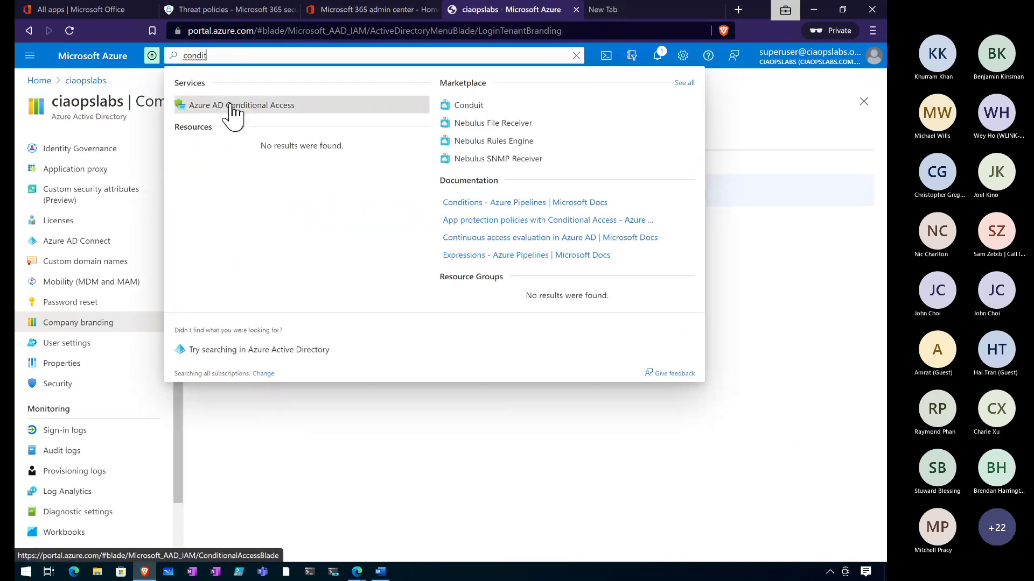
pyautogui.click(230, 105)
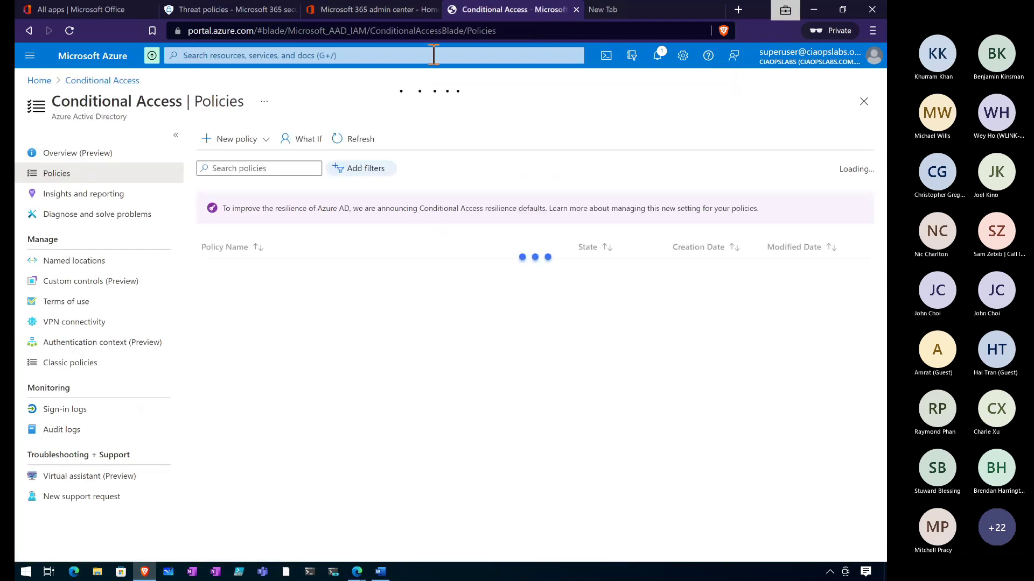
# Step: Open the Microsoft Endpoint Manager admin center at endpoint.microsoft.com in the empty browser tab
pyautogui.click(618, 8)
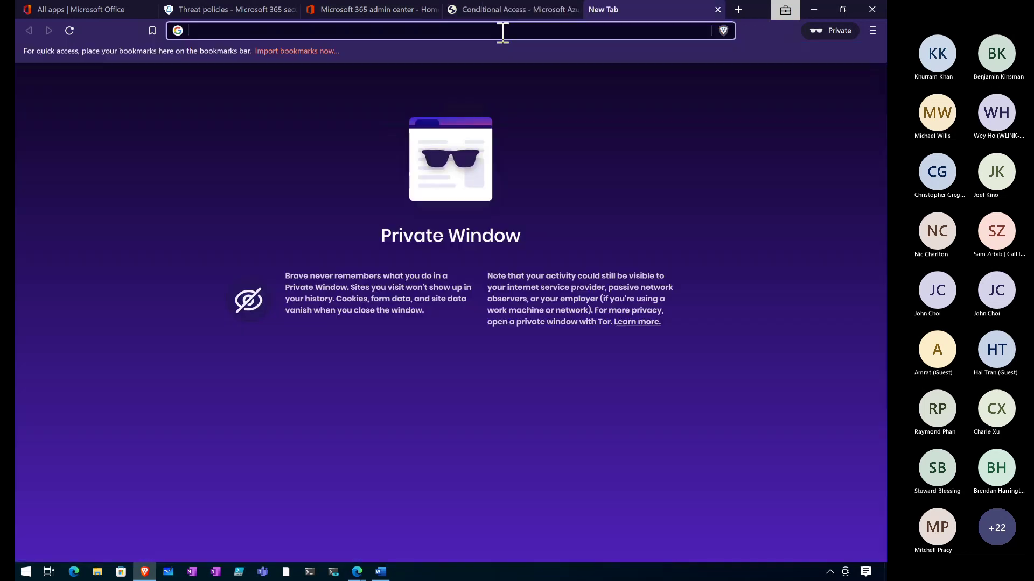
pyautogui.write('endpo')
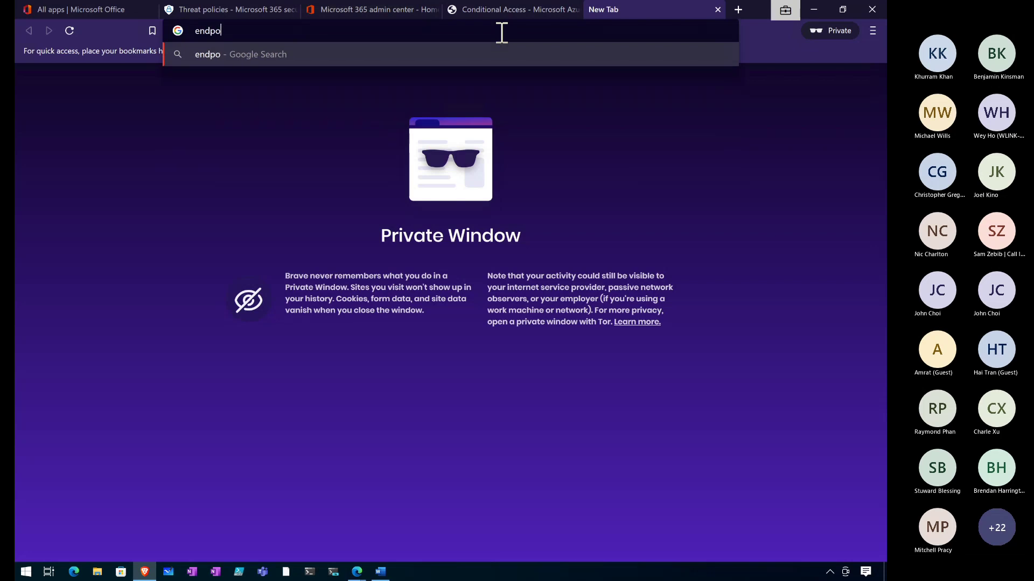
pyautogui.write('int.micr')
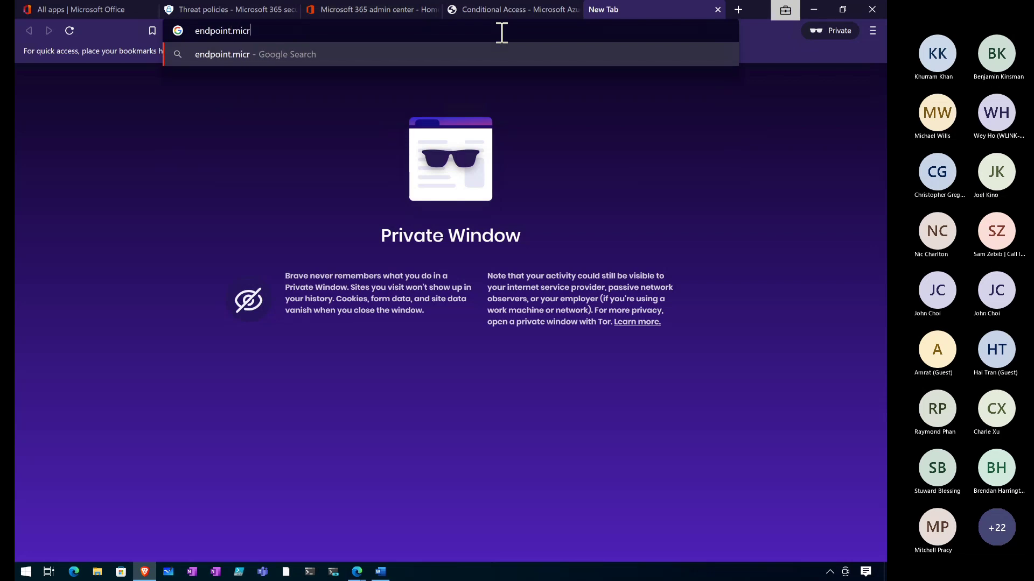
pyautogui.write('osoft.com')
pyautogui.press('Return')
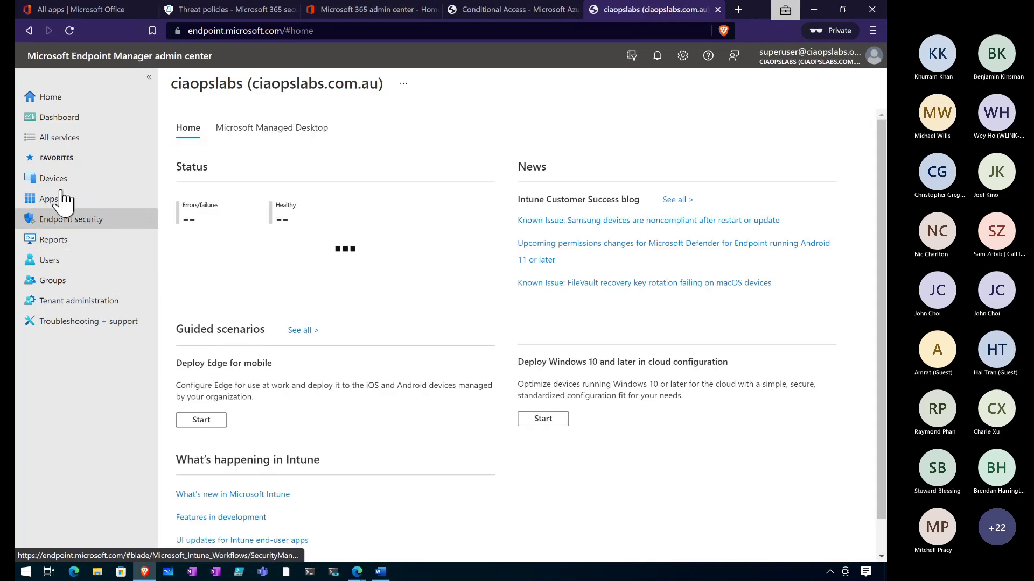
# Step: Bring up the Conditional Access policies among the device policies in Endpoint Manager
pyautogui.click(56, 181)
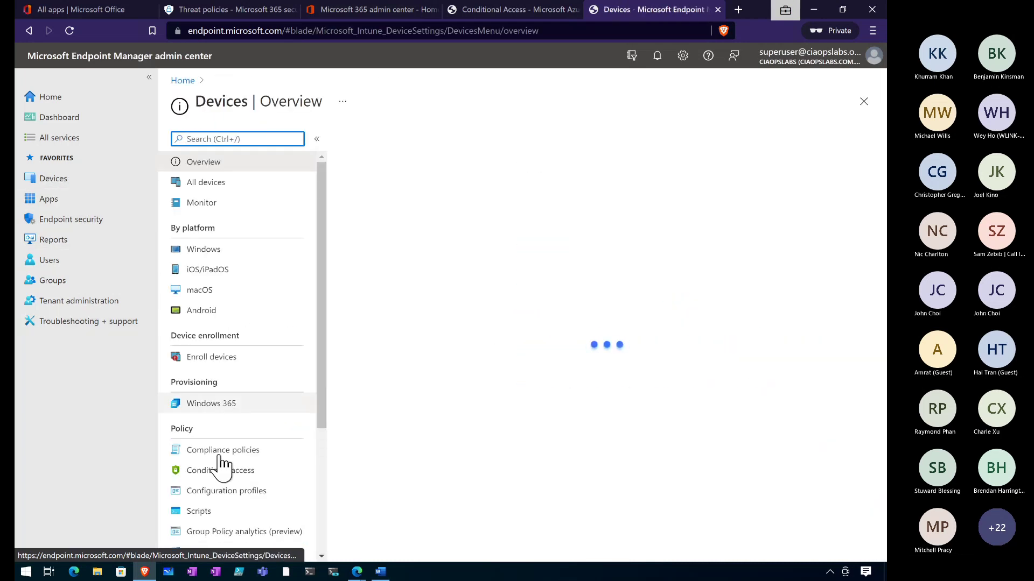
pyautogui.scroll(-3, 253, 456)
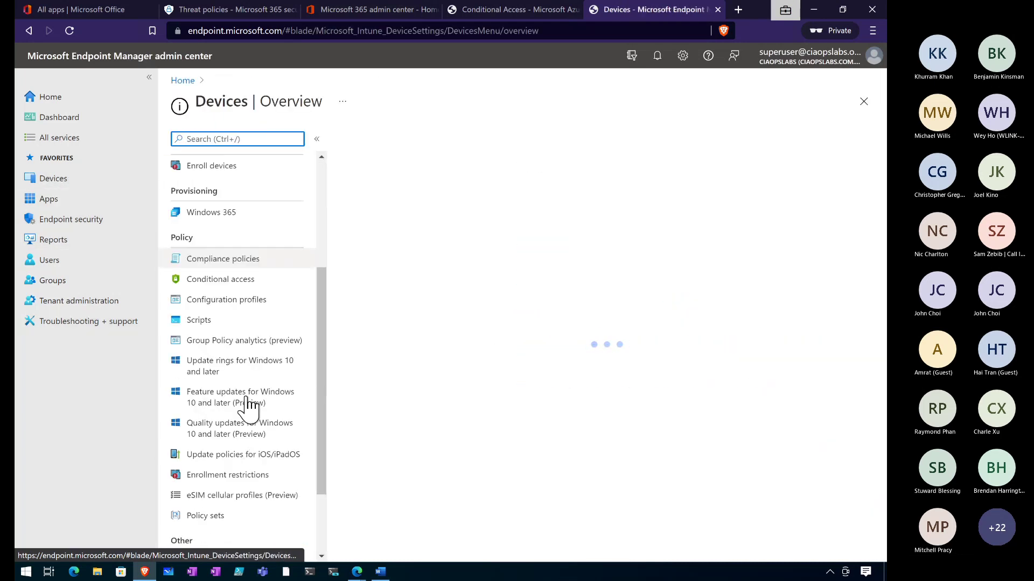
pyautogui.click(214, 286)
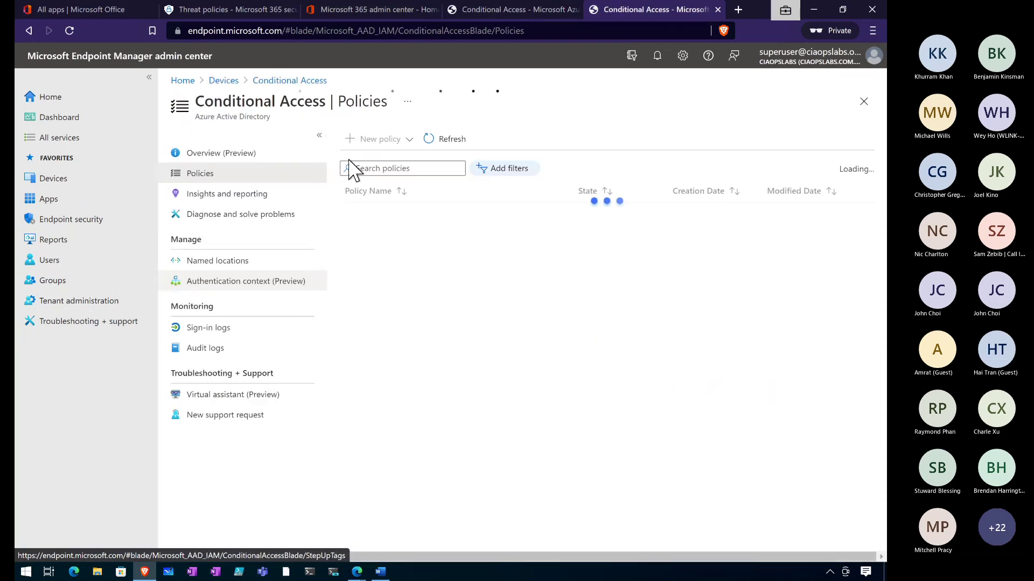
# Step: Return to Conditional Access in the Azure portal and examine the named locations Australia and Office, closing each without changes
pyautogui.click(480, 9)
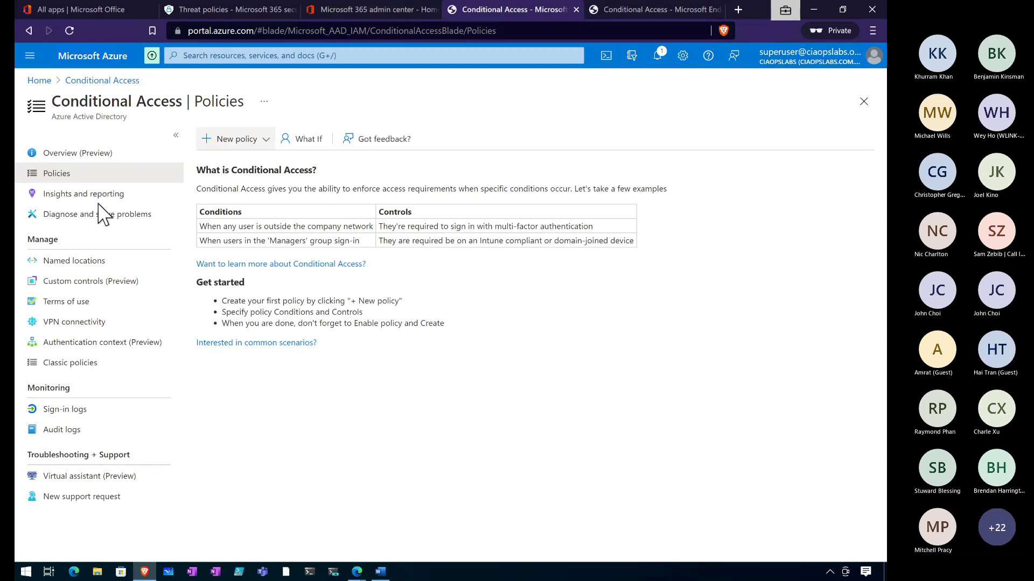
pyautogui.click(76, 263)
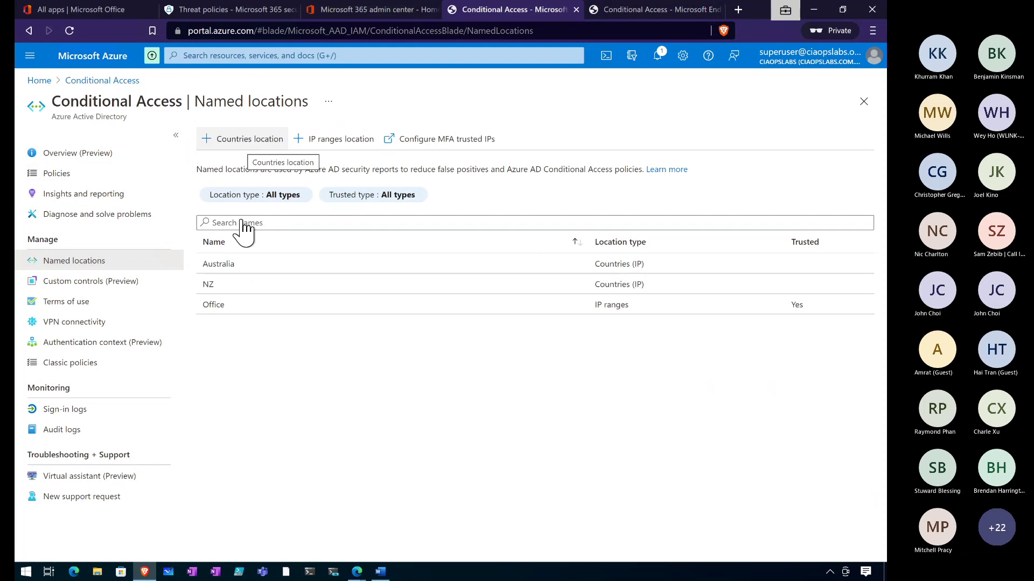
pyautogui.click(225, 266)
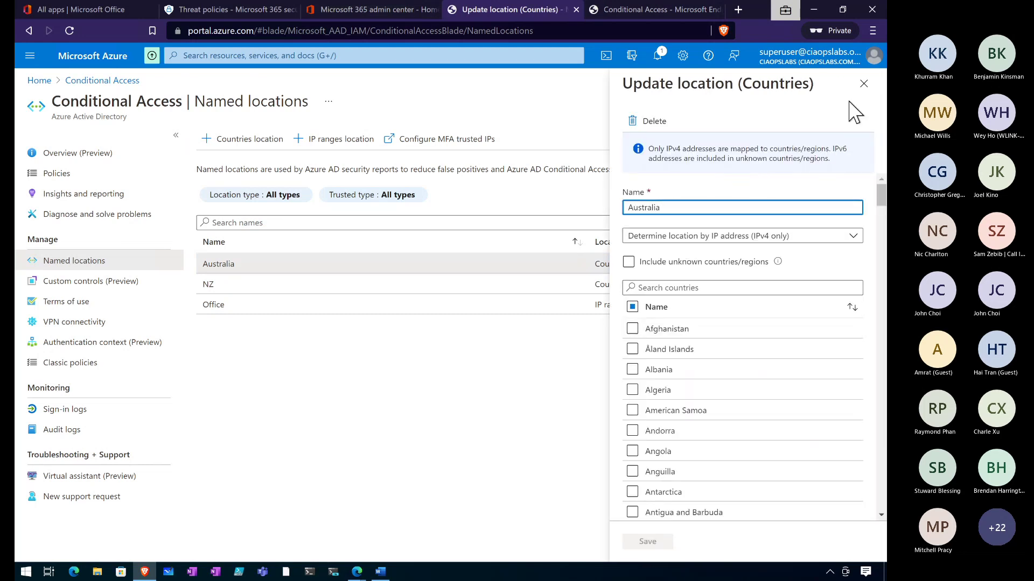
pyautogui.click(864, 84)
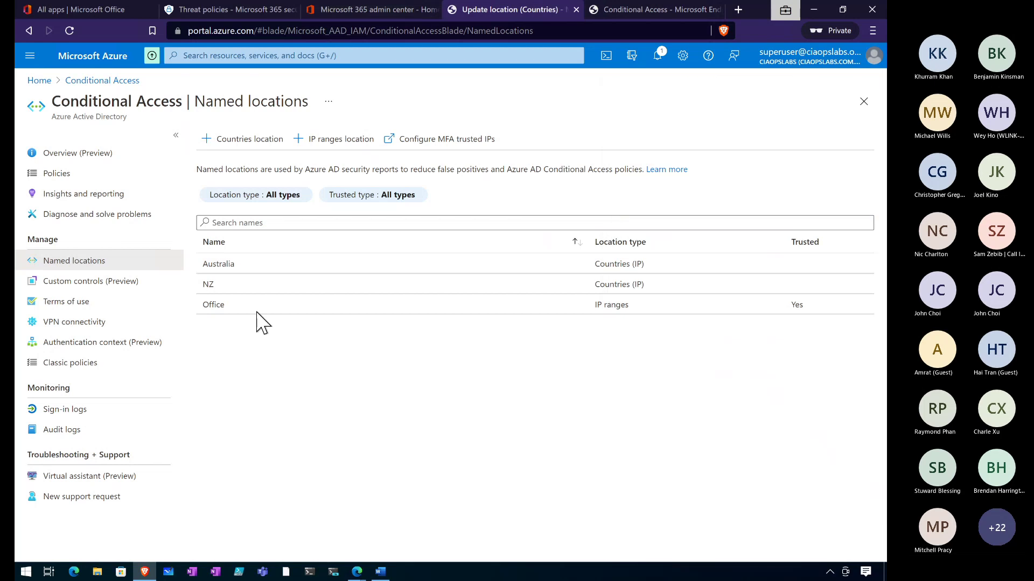
pyautogui.click(222, 313)
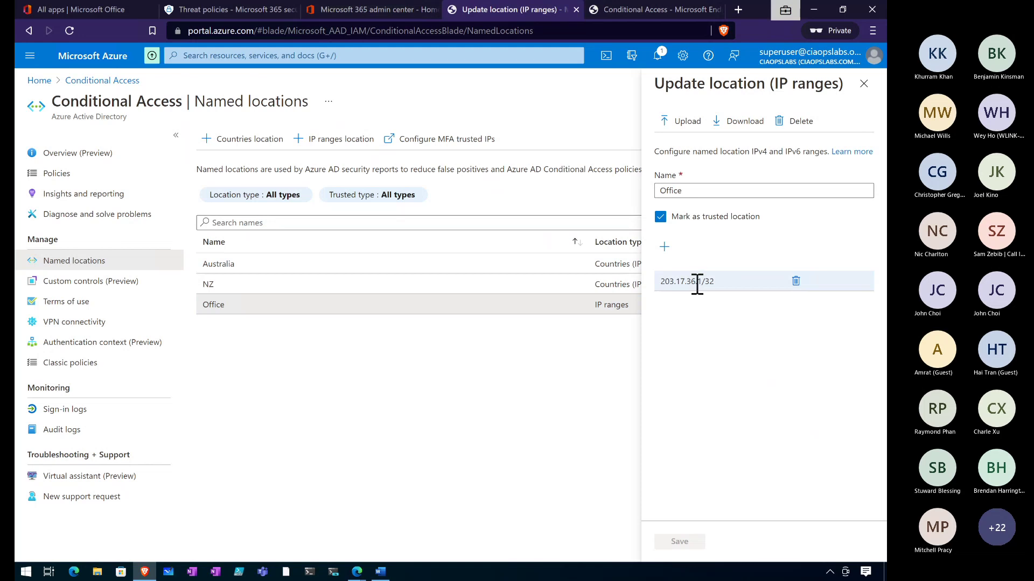
pyautogui.click(865, 85)
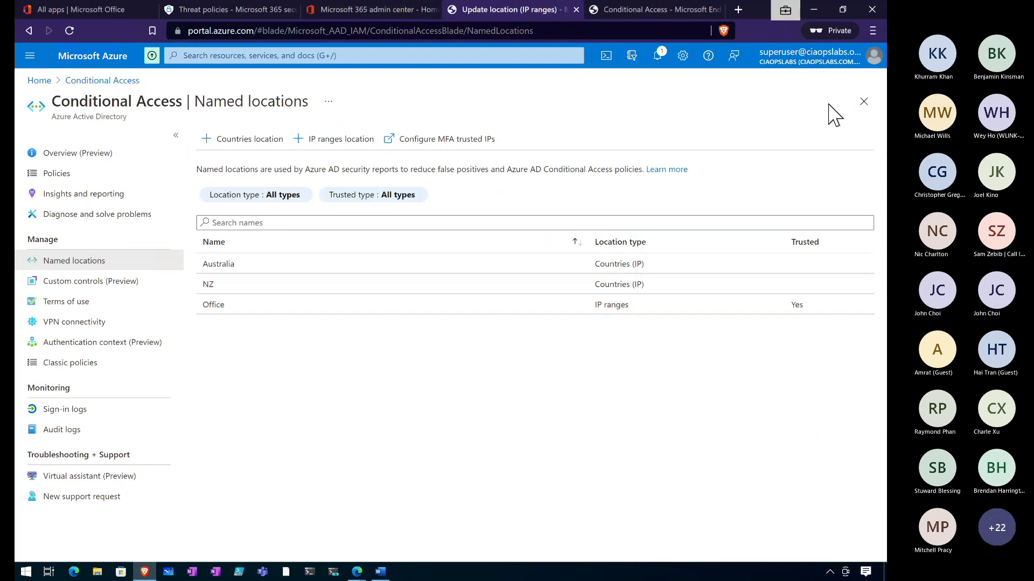
# Step: Review the GPS coordinates option for determining a new countries location, and close the form without creating the location
pyautogui.click(249, 141)
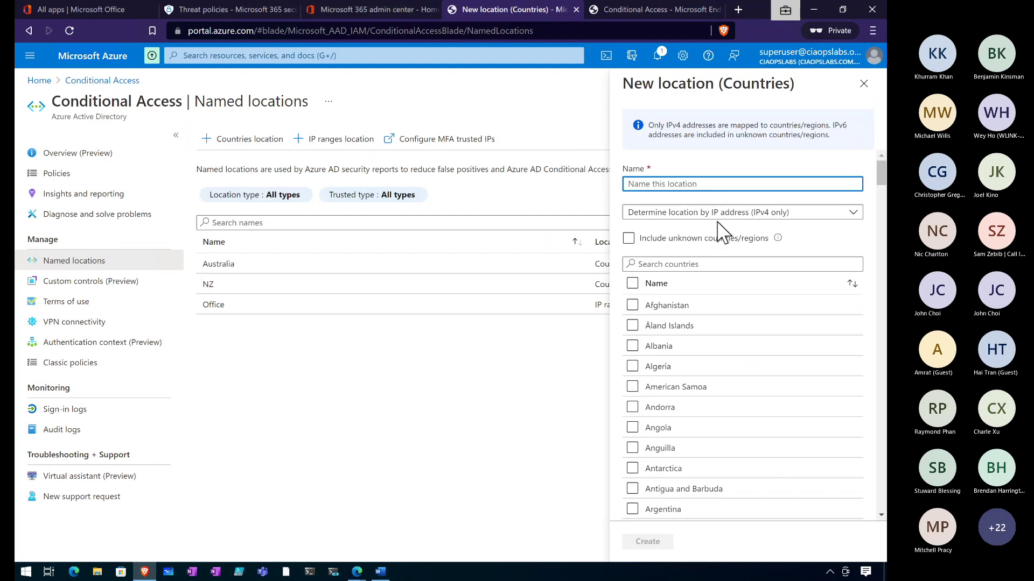
pyautogui.click(716, 215)
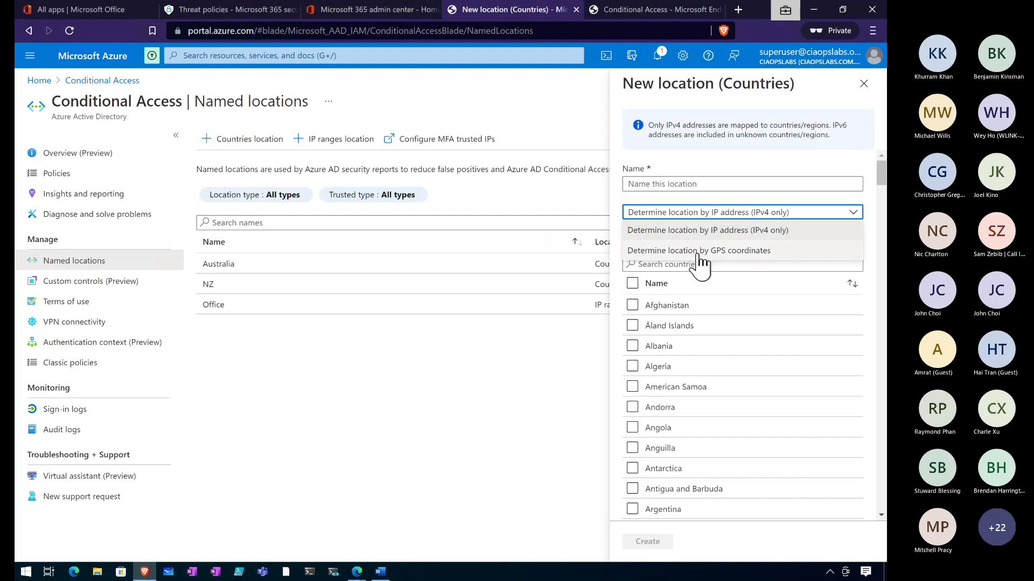
pyautogui.click(724, 251)
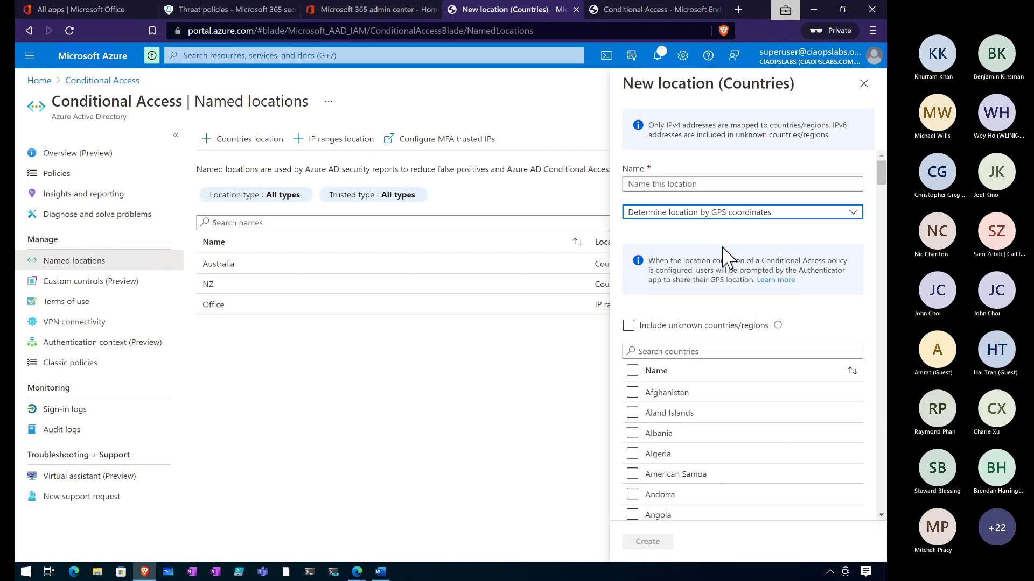
pyautogui.click(864, 85)
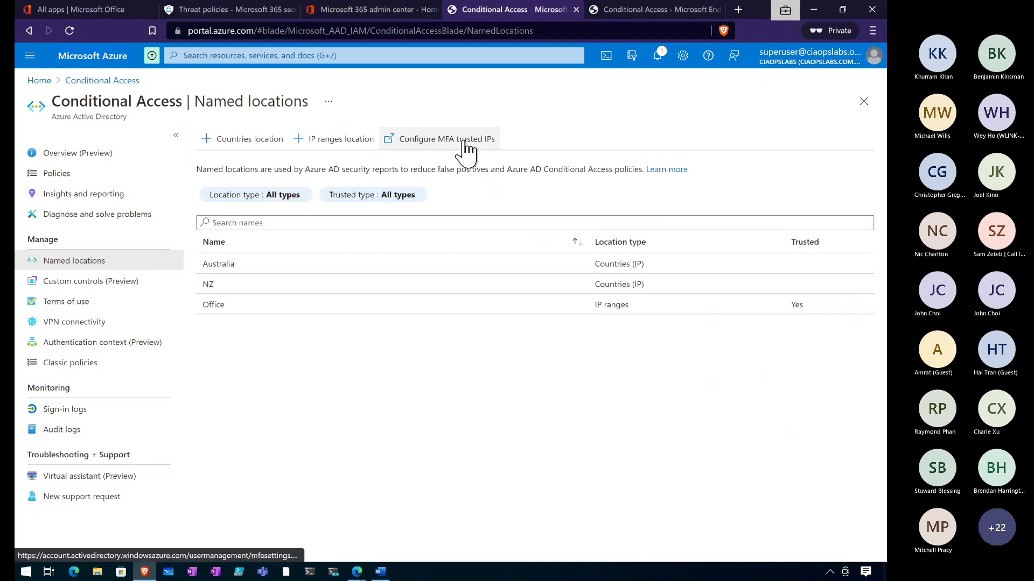
# Step: Start a new Conditional Access policy from scratch, name it "Block outside AU" and include all users
pyautogui.click(69, 177)
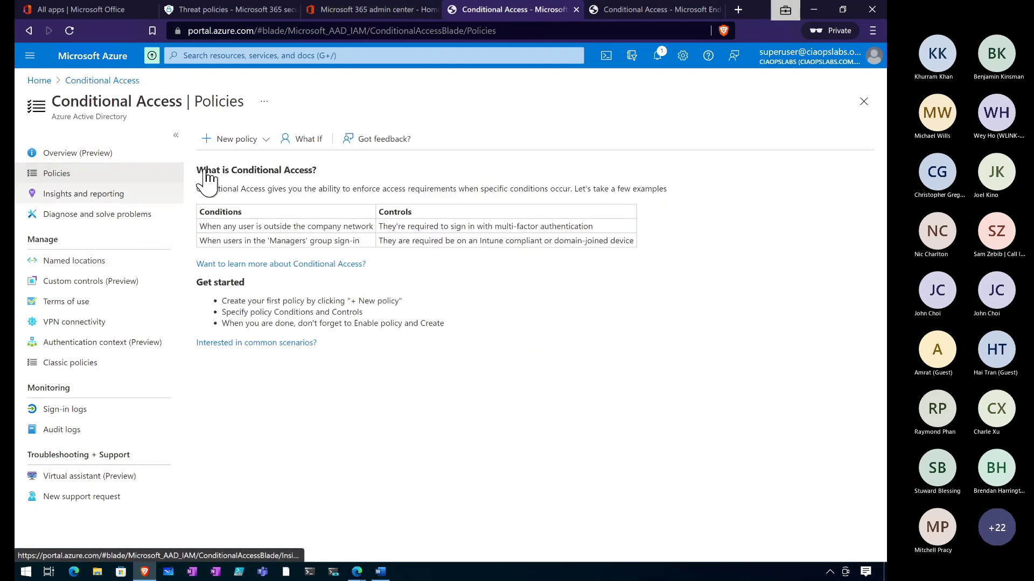
pyautogui.click(240, 142)
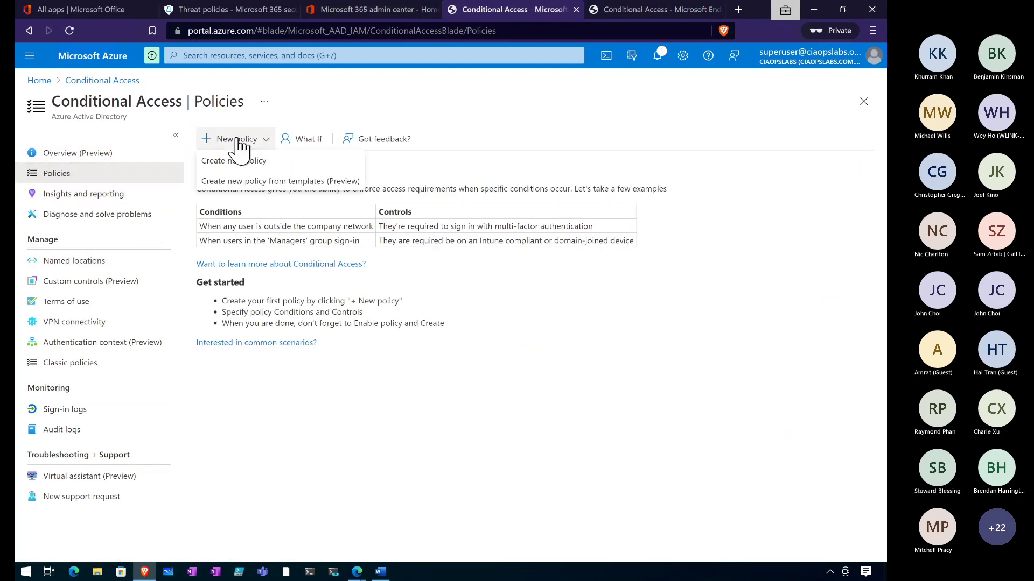
pyautogui.click(228, 168)
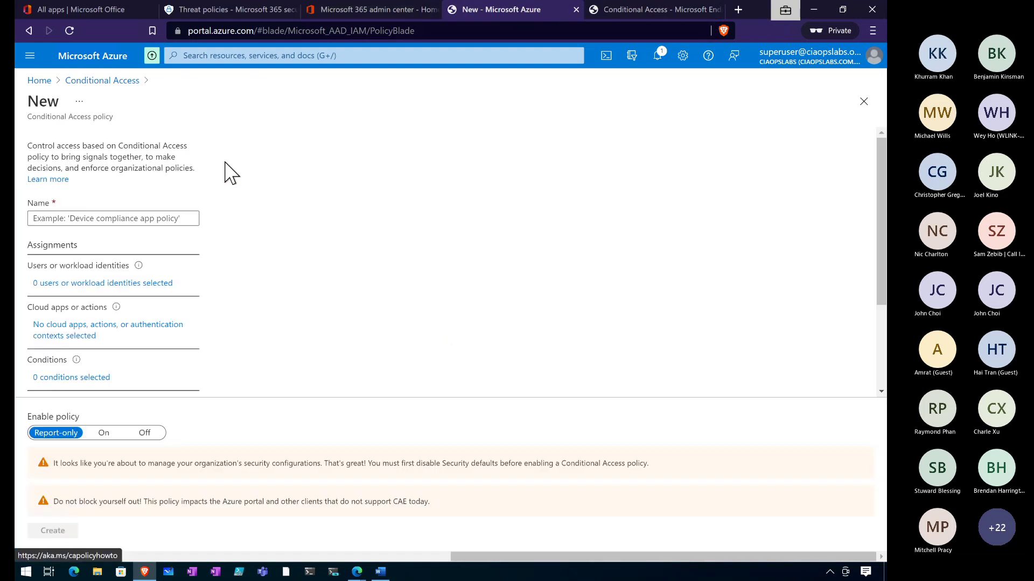
pyautogui.click(156, 218)
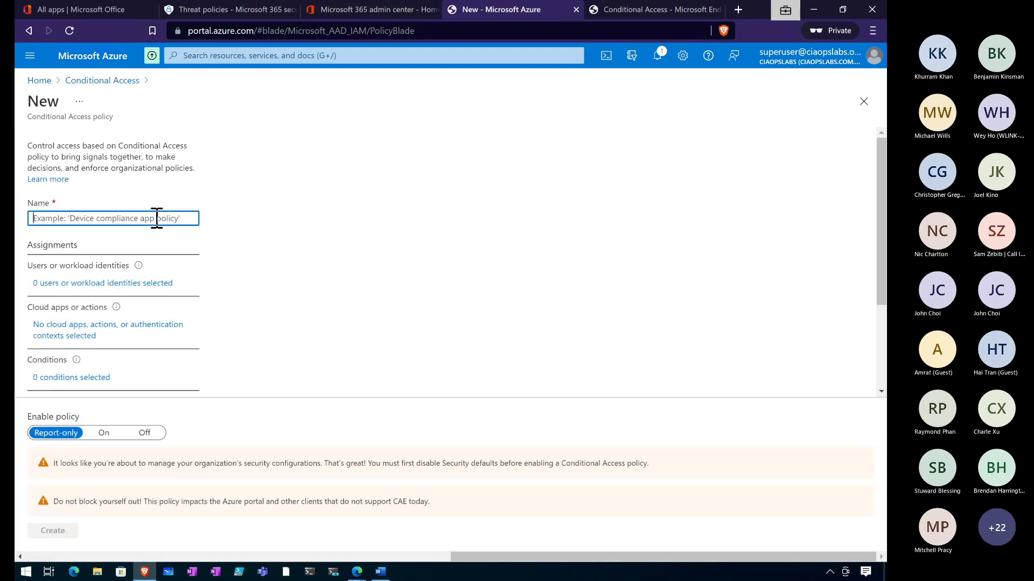
pyautogui.write('Block outside AU')
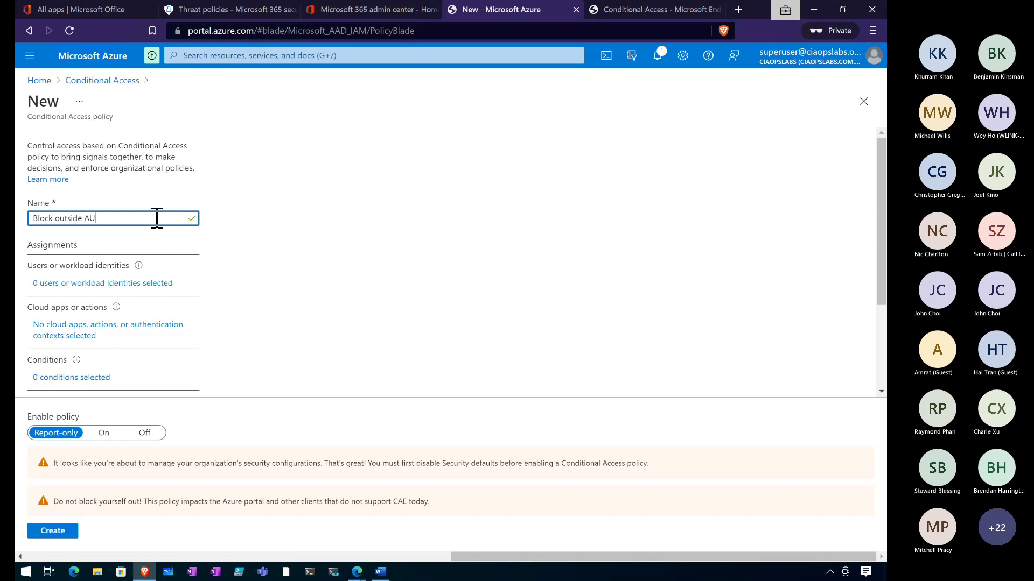
pyautogui.click(120, 284)
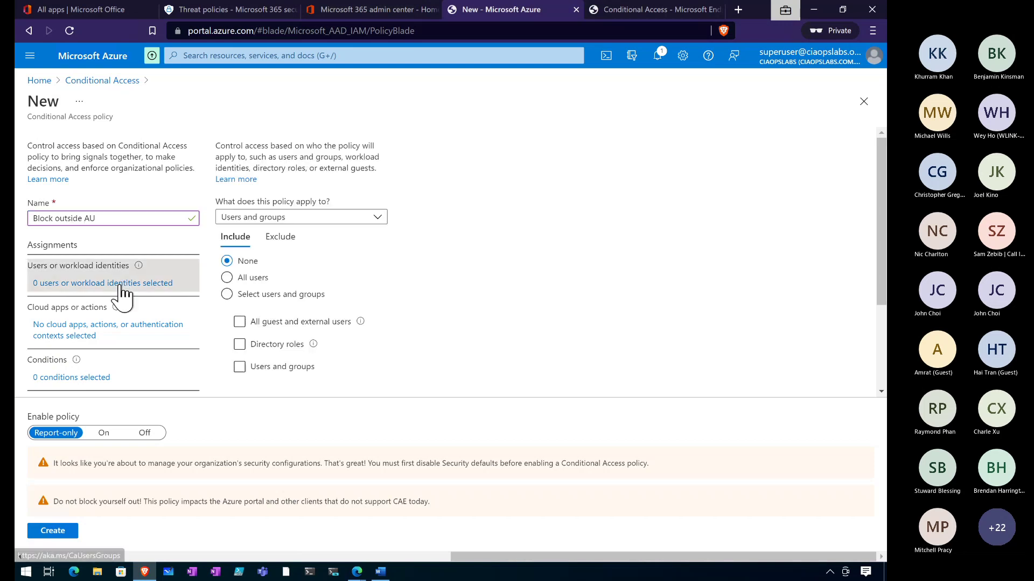
pyautogui.click(227, 277)
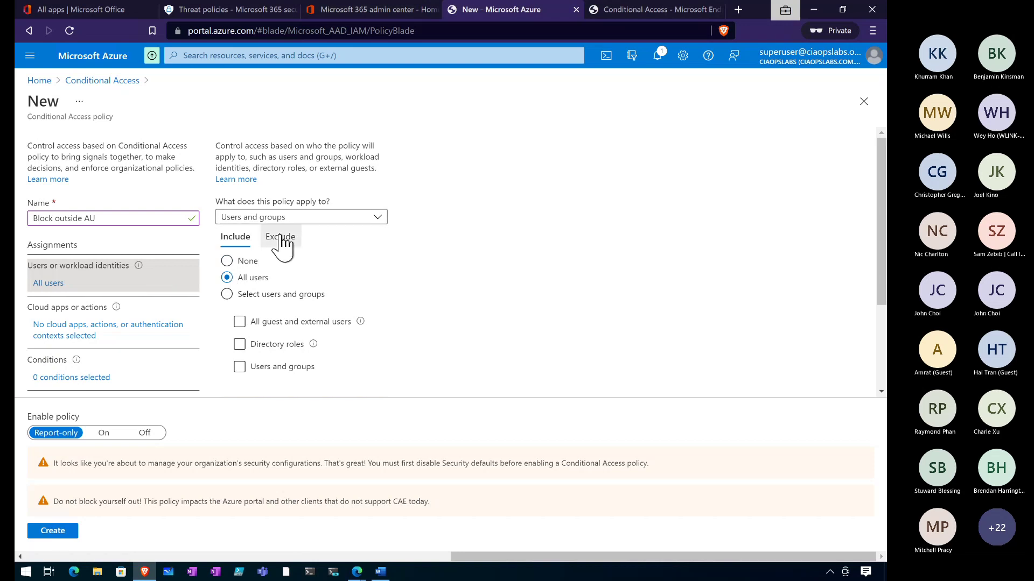
# Step: Exempt specific users and groups from the policy, picking the Administration group for exclusion
pyautogui.click(280, 238)
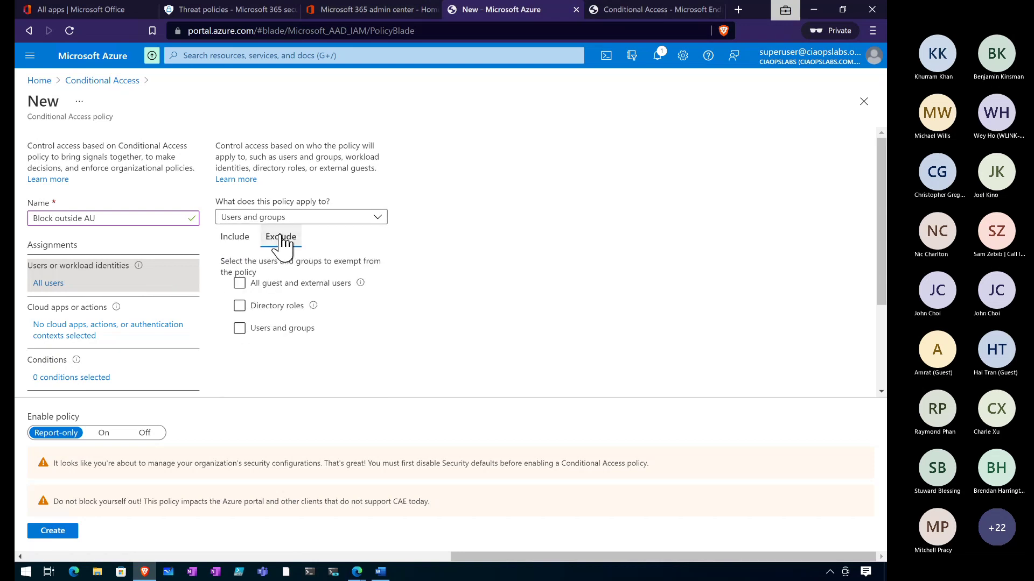
pyautogui.click(240, 329)
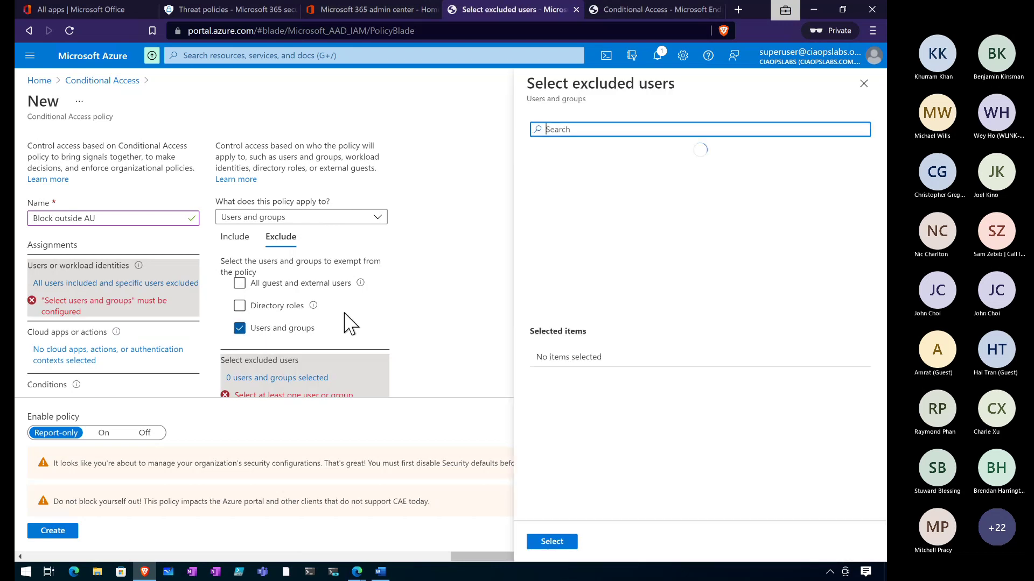
pyautogui.scroll(-2, 346, 323)
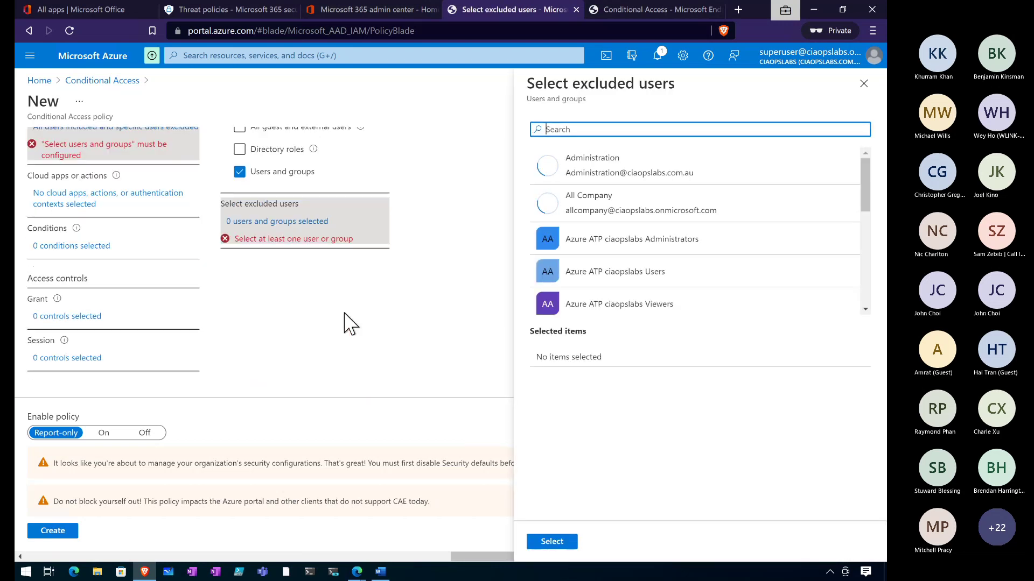
pyautogui.scroll(1, 350, 317)
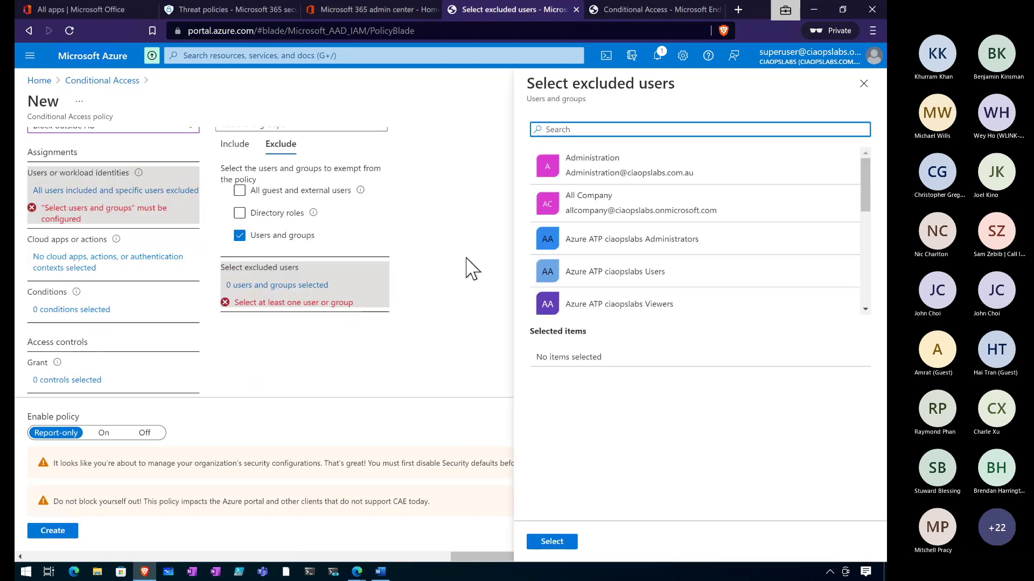
pyautogui.click(622, 173)
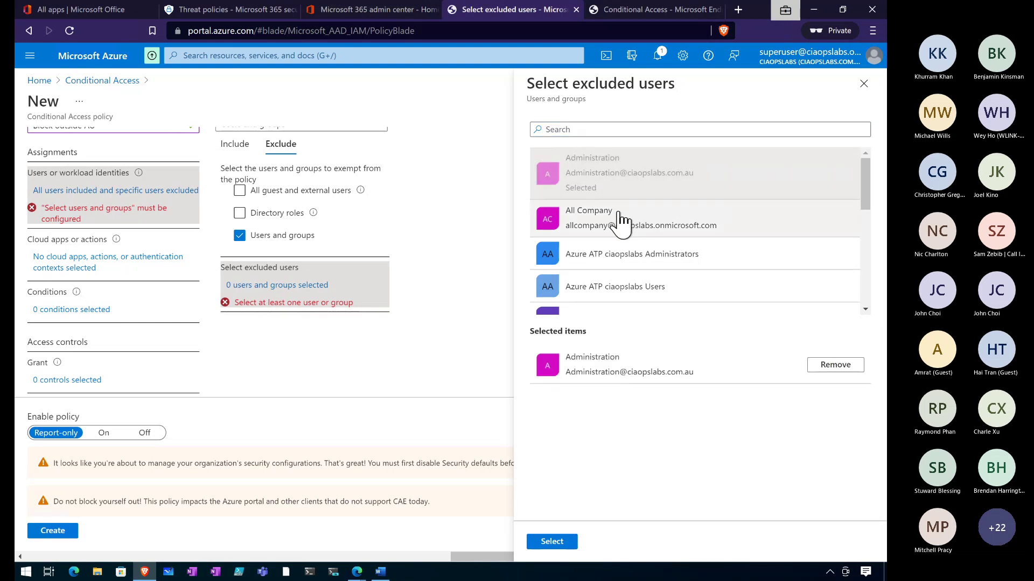
# Step: Search for "super", add the Super User account to the exclusions, apply the selection and return to the included users
pyautogui.scroll(-1, 622, 222)
pyautogui.scroll(-3, 621, 222)
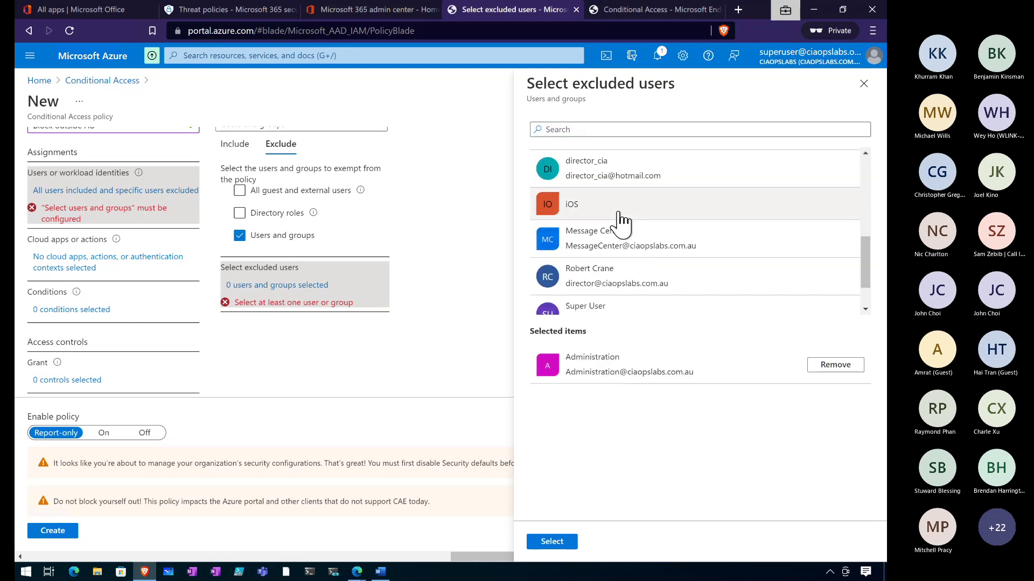
pyautogui.click(585, 129)
pyautogui.write('super')
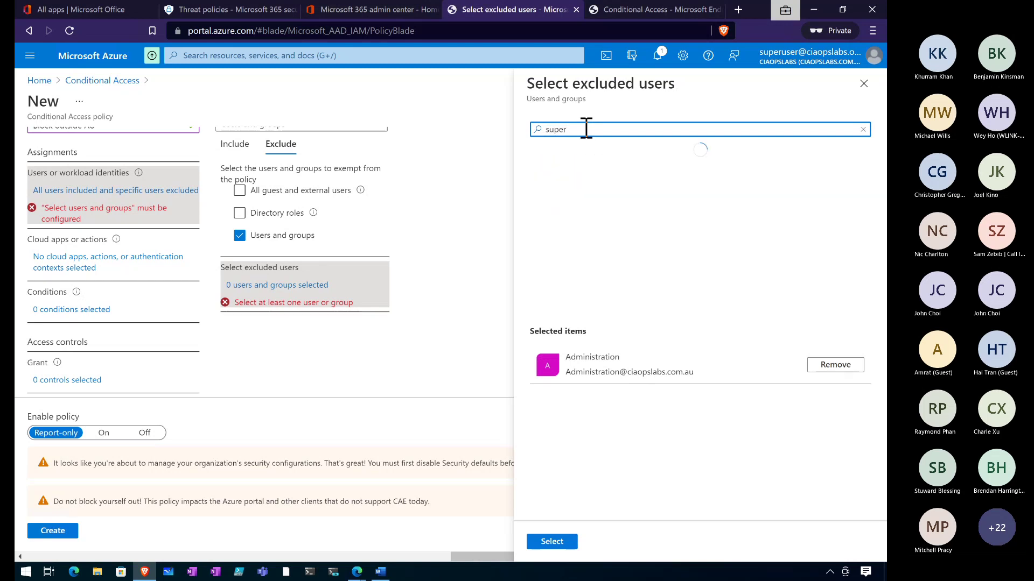
pyautogui.click(582, 174)
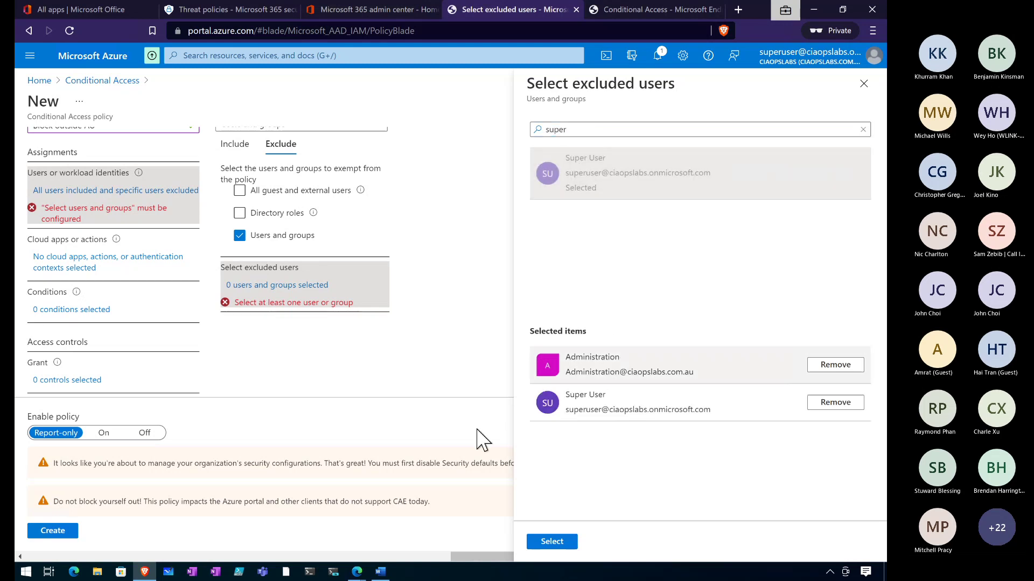
pyautogui.click(544, 544)
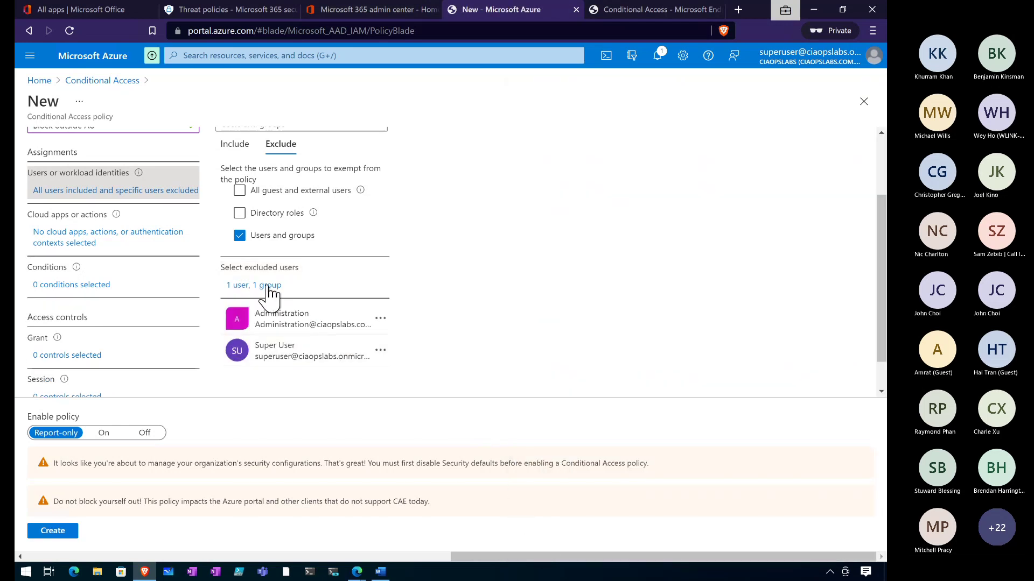
pyautogui.scroll(1, 269, 294)
pyautogui.scroll(1, 269, 293)
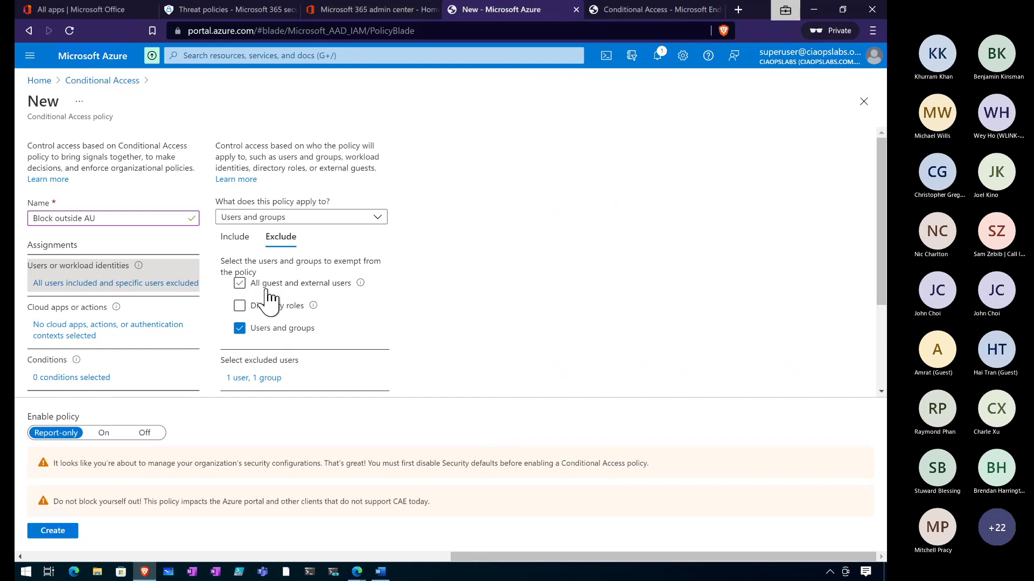
pyautogui.click(228, 243)
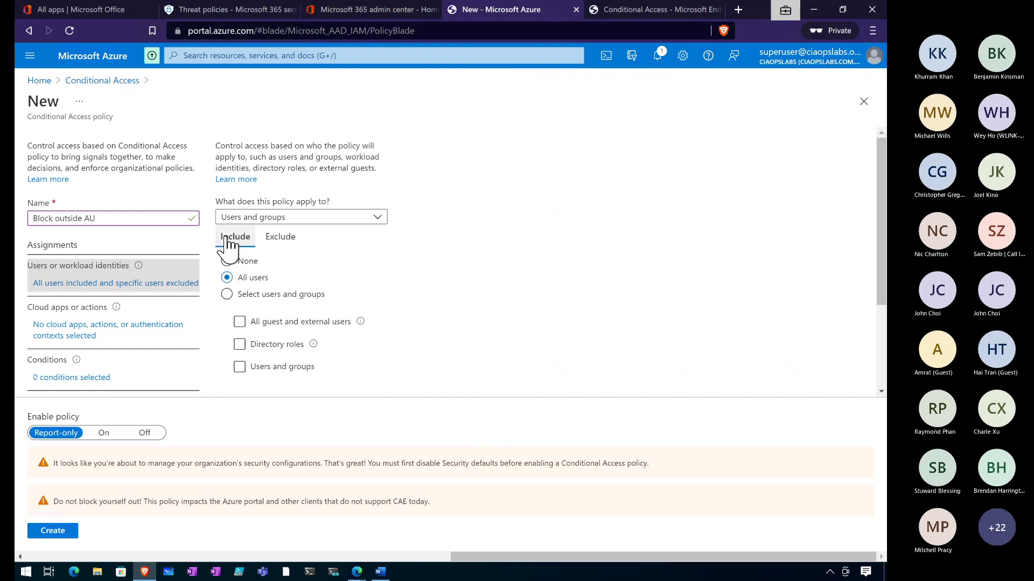
# Step: Review the policy's excluded users and groups, and set the included cloud apps to all cloud apps
pyautogui.click(276, 246)
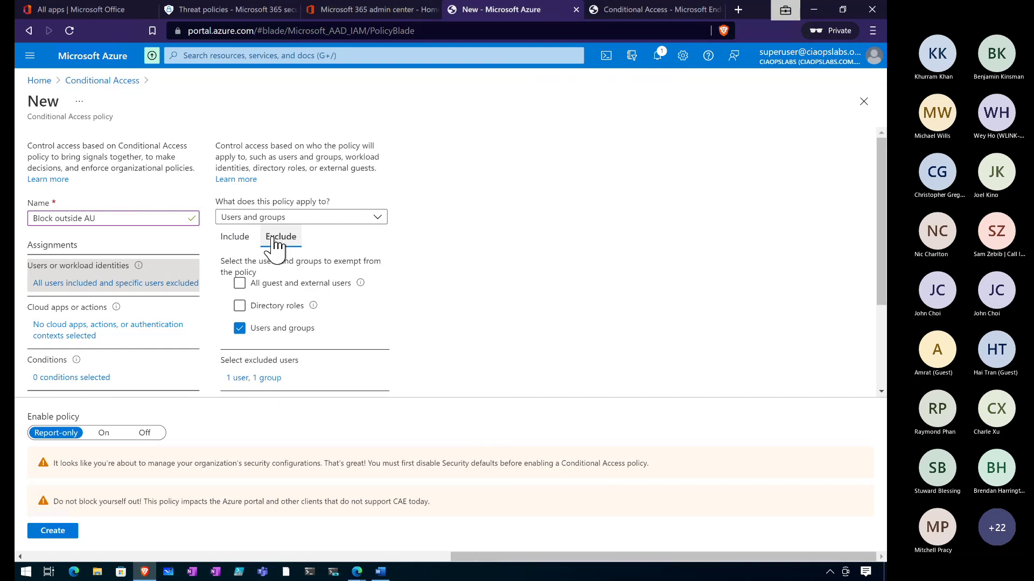
pyautogui.click(148, 336)
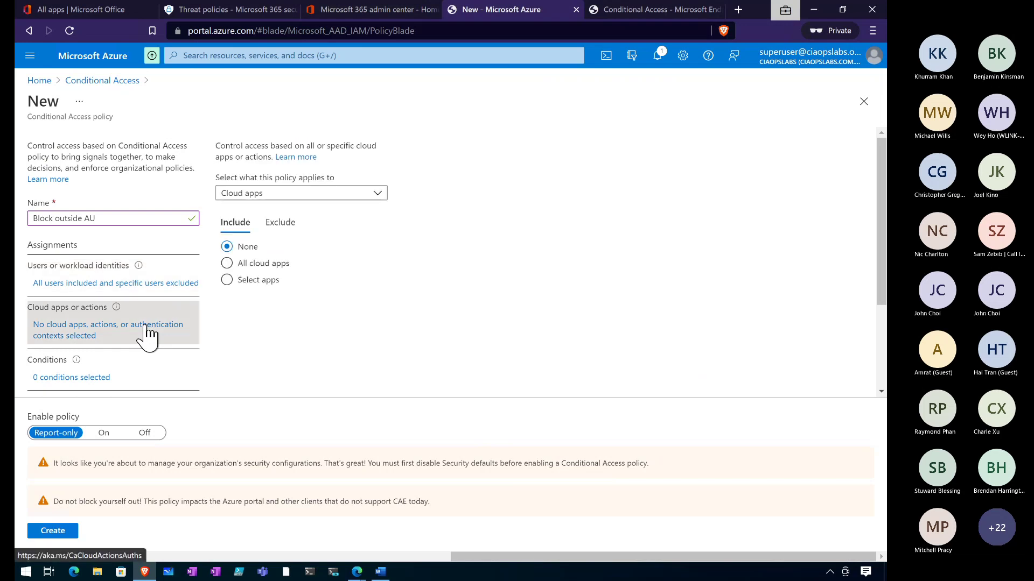
pyautogui.click(226, 263)
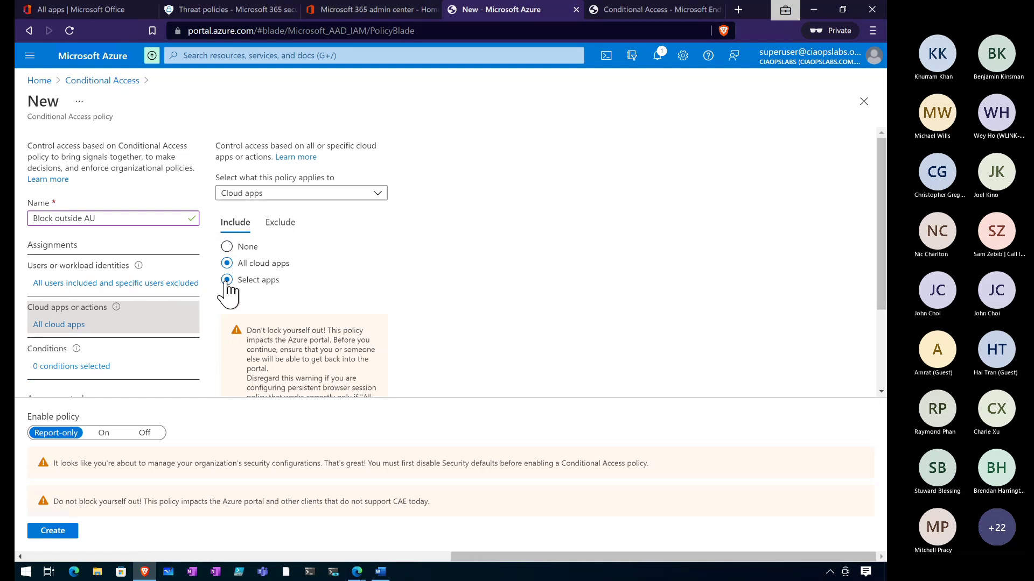
# Step: Switch to selecting individual apps, search for "powershell", browse the unfiltered app list and check the cloud app exclusions
pyautogui.click(226, 280)
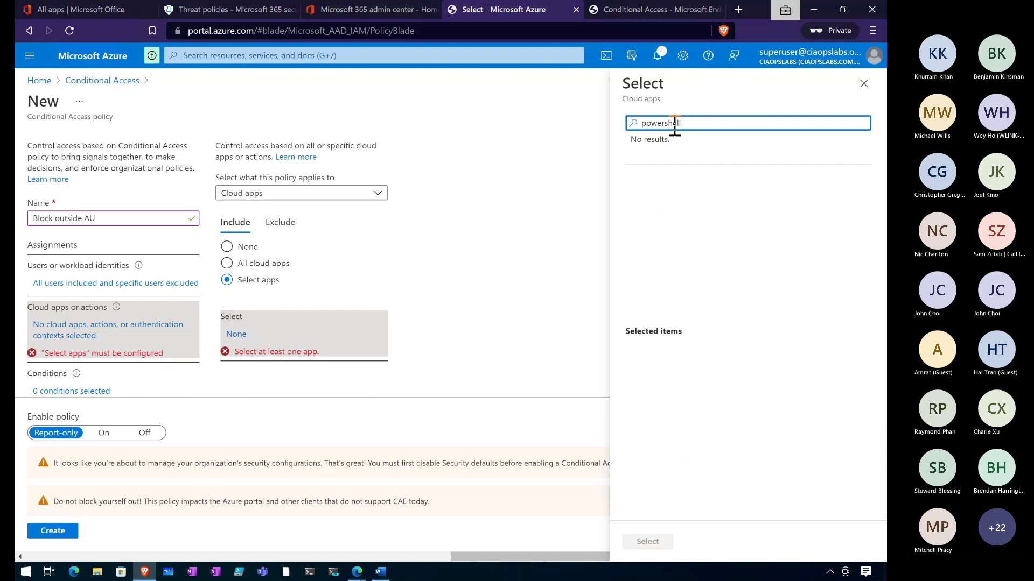
pyautogui.press('BackSpace')
pyautogui.press('BackSpace')
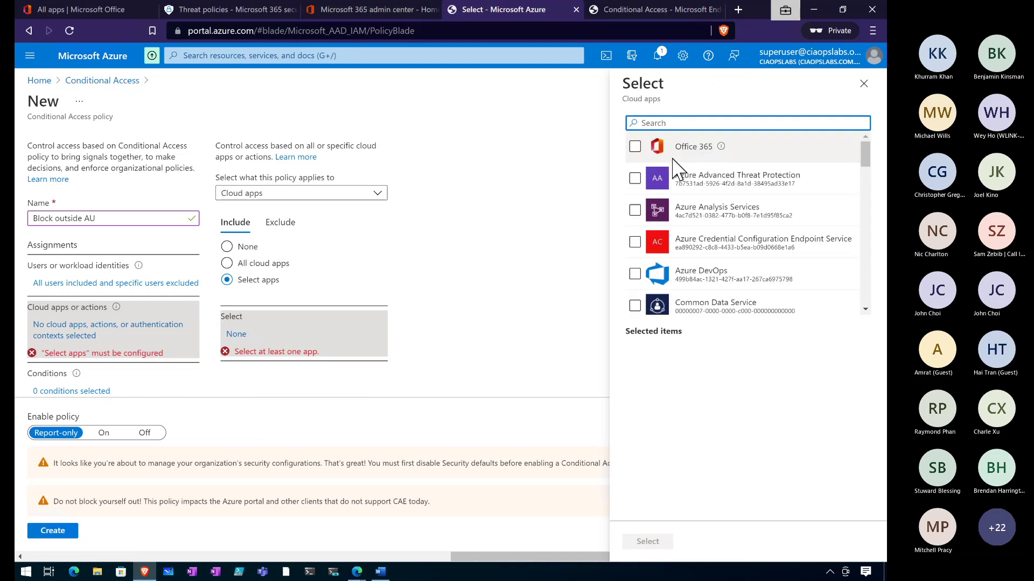
pyautogui.scroll(-10, 681, 211)
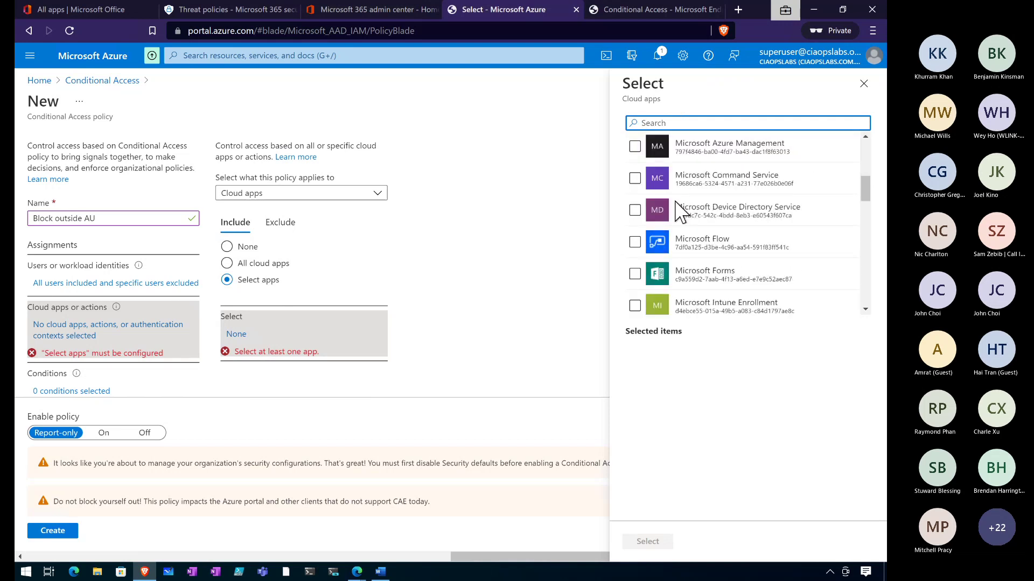
pyautogui.scroll(3, 681, 211)
pyautogui.click(278, 225)
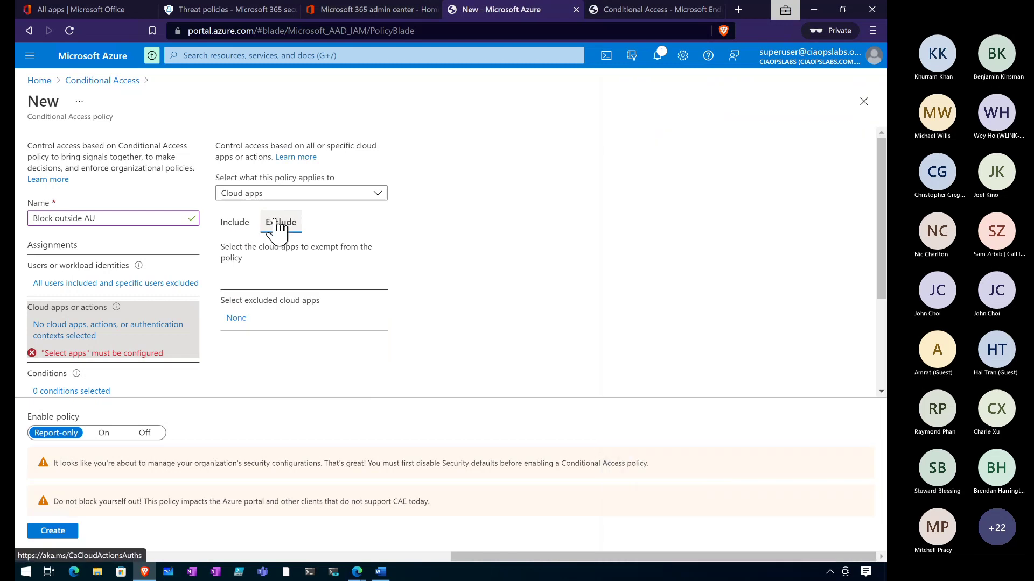
# Step: Review the User actions and Authentication context (preview) targets for the policy, and return the target to Cloud apps
pyautogui.click(289, 195)
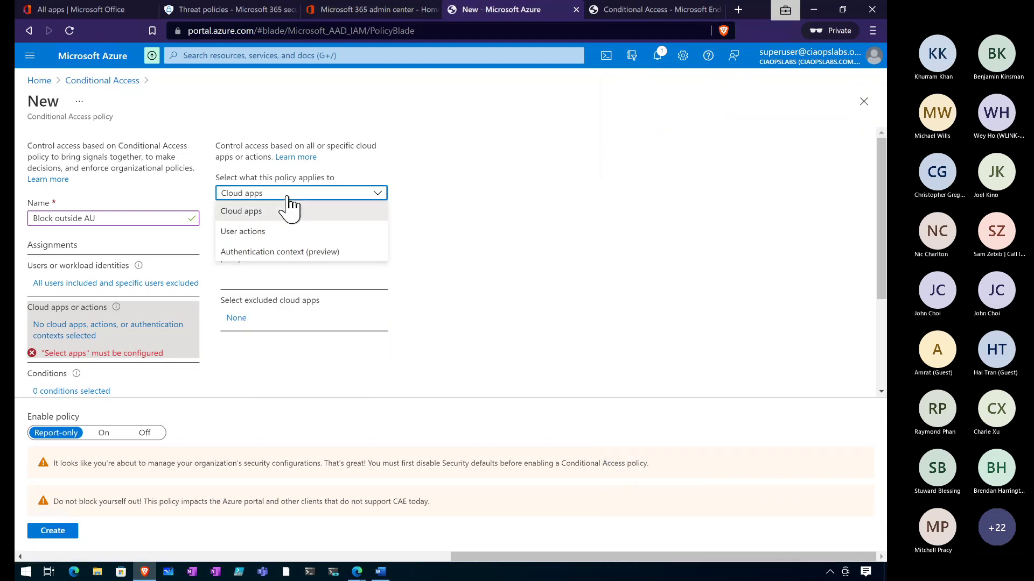
pyautogui.click(263, 228)
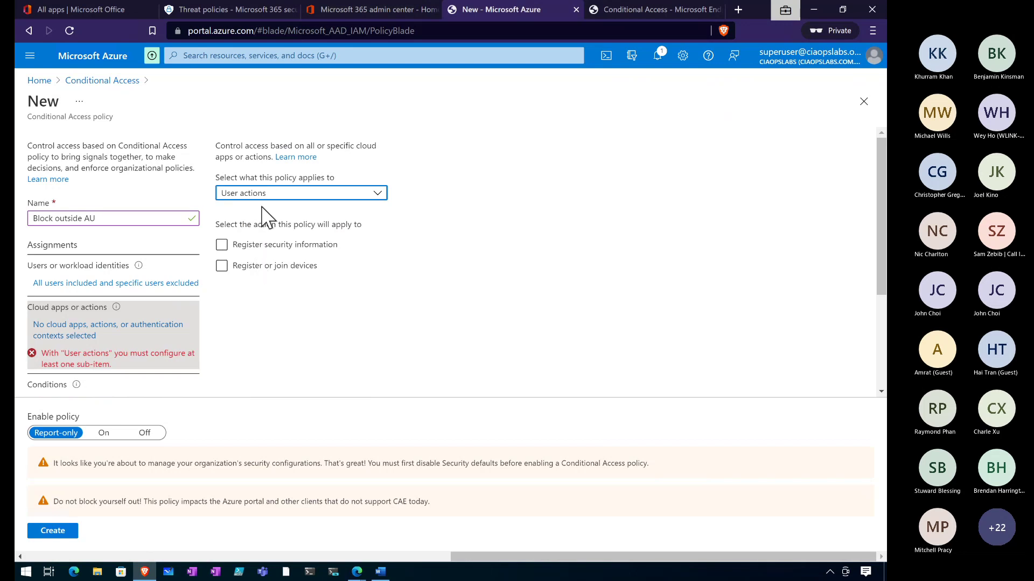
pyautogui.click(257, 196)
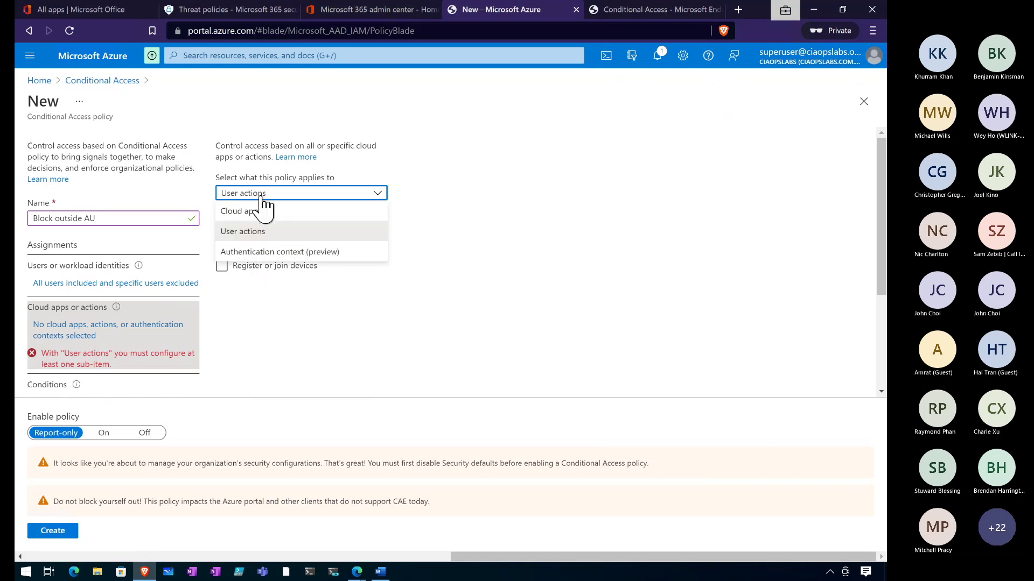
pyautogui.click(251, 256)
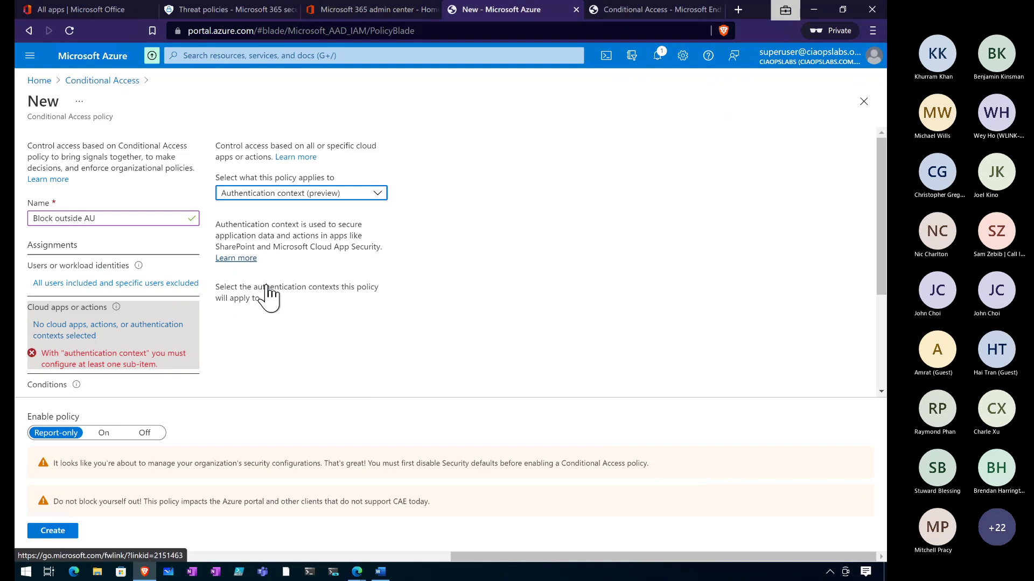
pyautogui.click(312, 197)
pyautogui.click(276, 210)
# Step: Go back to the included cloud apps and apply the policy to all cloud apps
pyautogui.click(279, 222)
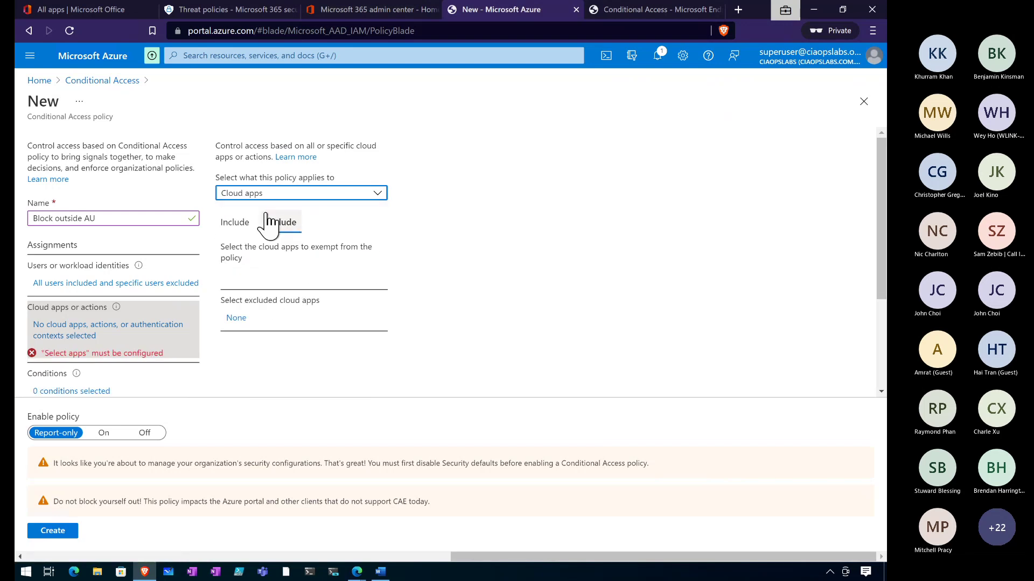
pyautogui.click(235, 222)
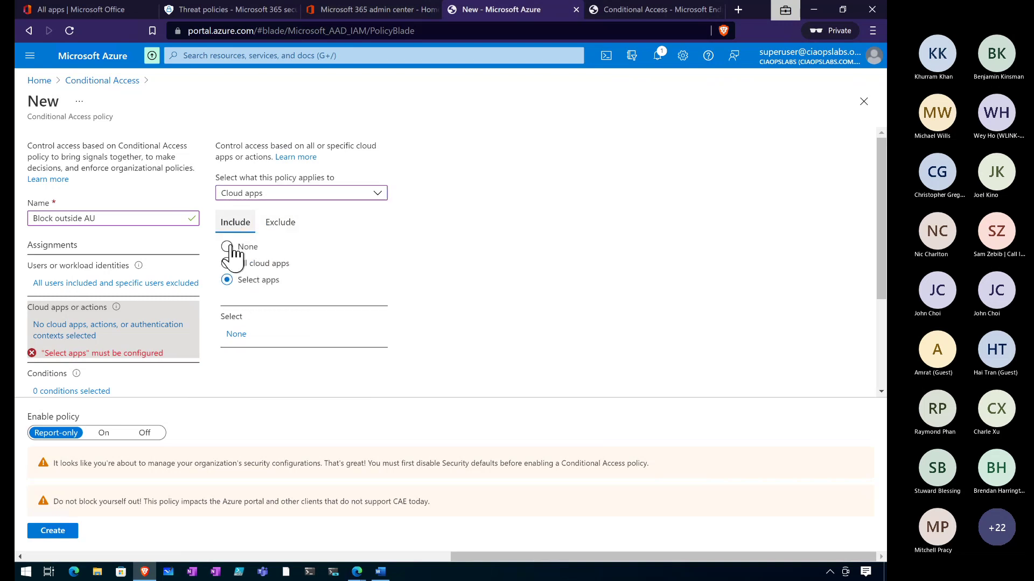
pyautogui.click(227, 264)
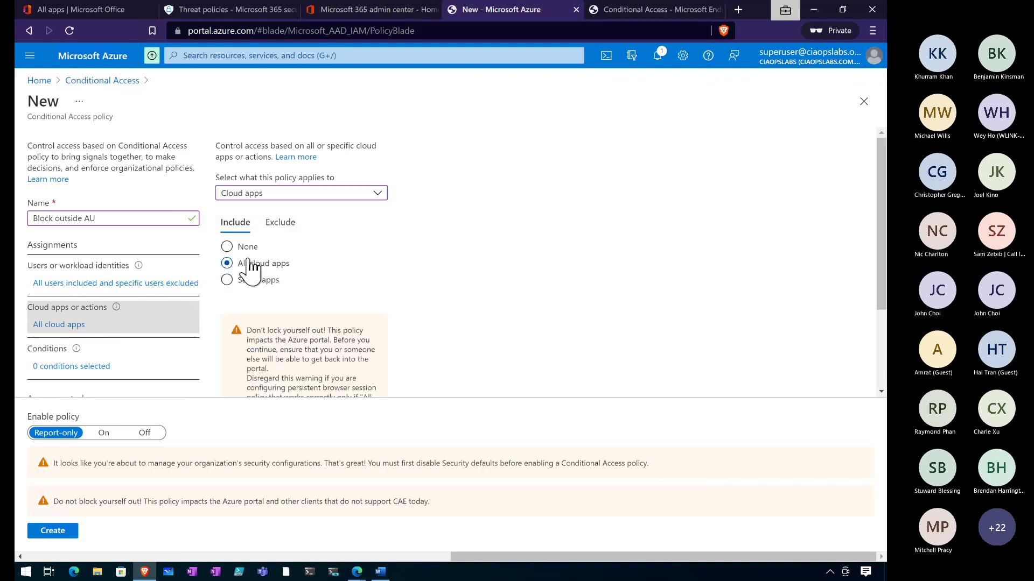
# Step: Open the policy's conditions and review the User risk and Device platforms options without configuring them
pyautogui.scroll(-1, 137, 350)
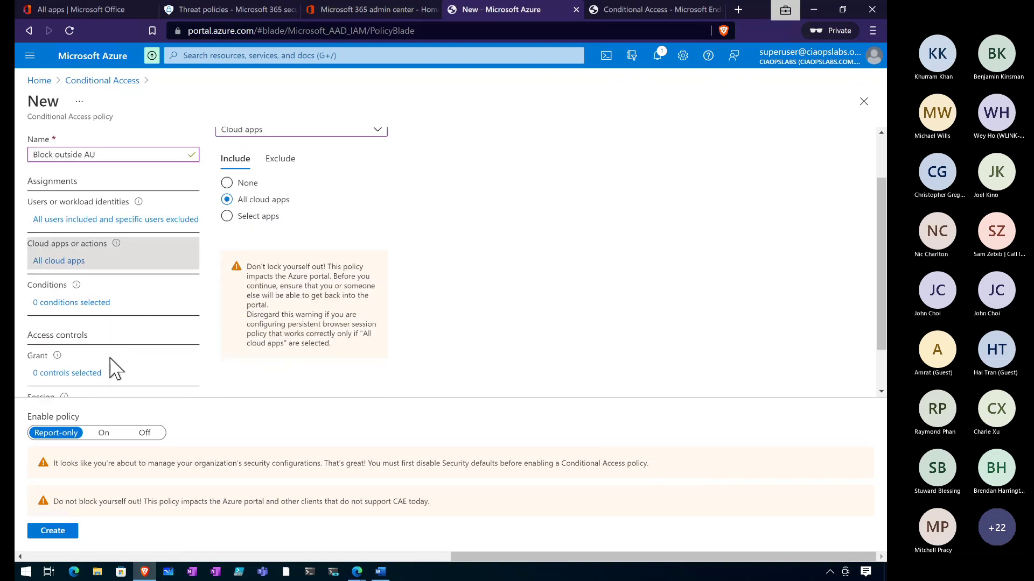
pyautogui.click(96, 303)
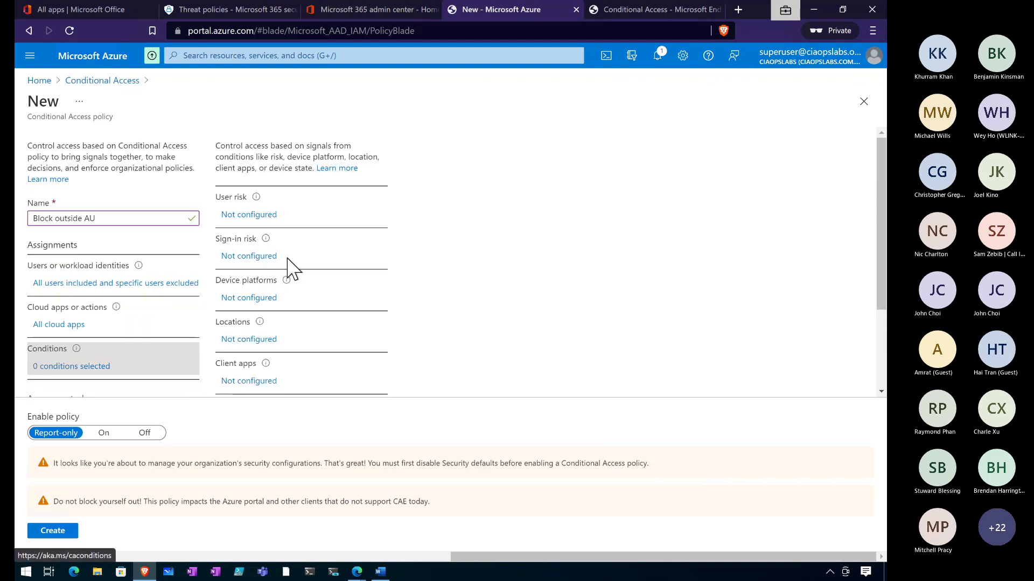
pyautogui.click(269, 215)
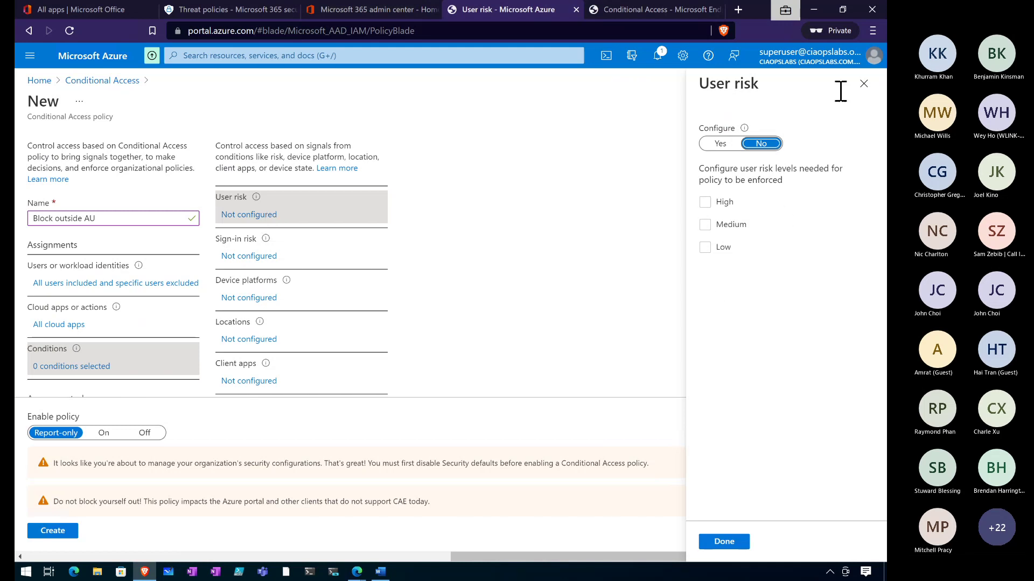
pyautogui.click(864, 85)
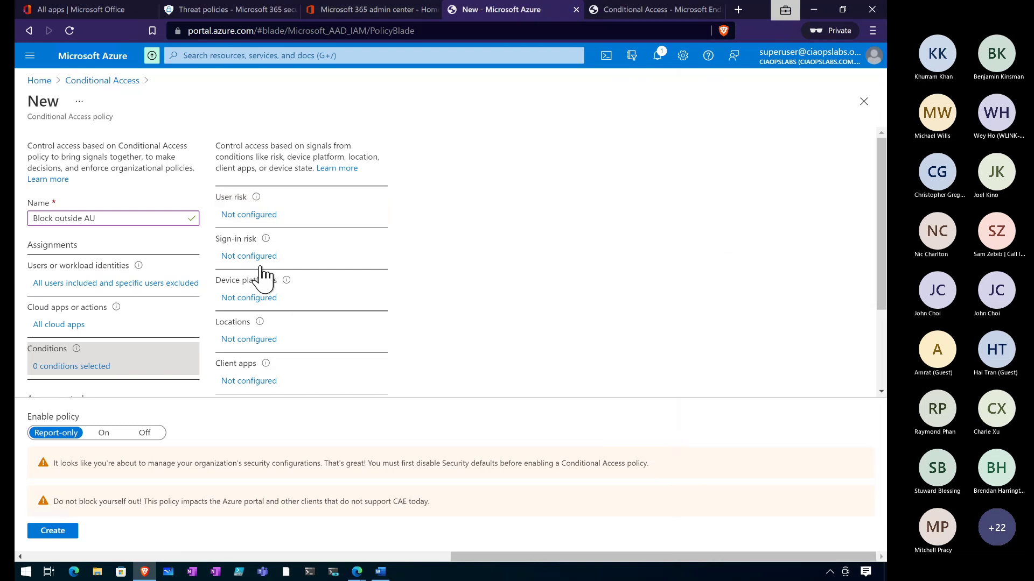
pyautogui.click(263, 304)
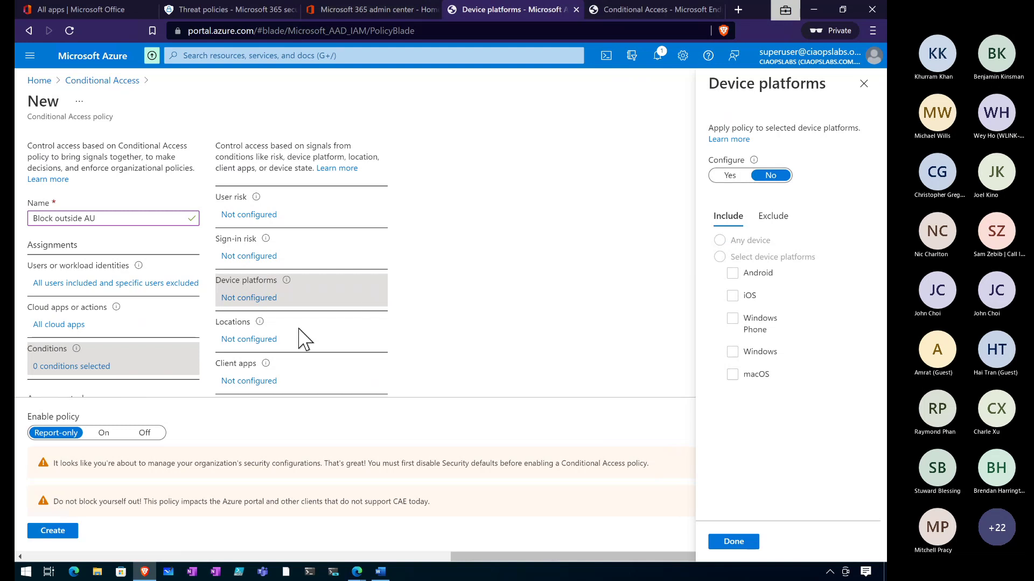
# Step: Enable the Locations condition for any location and go to its excluded locations
pyautogui.click(264, 349)
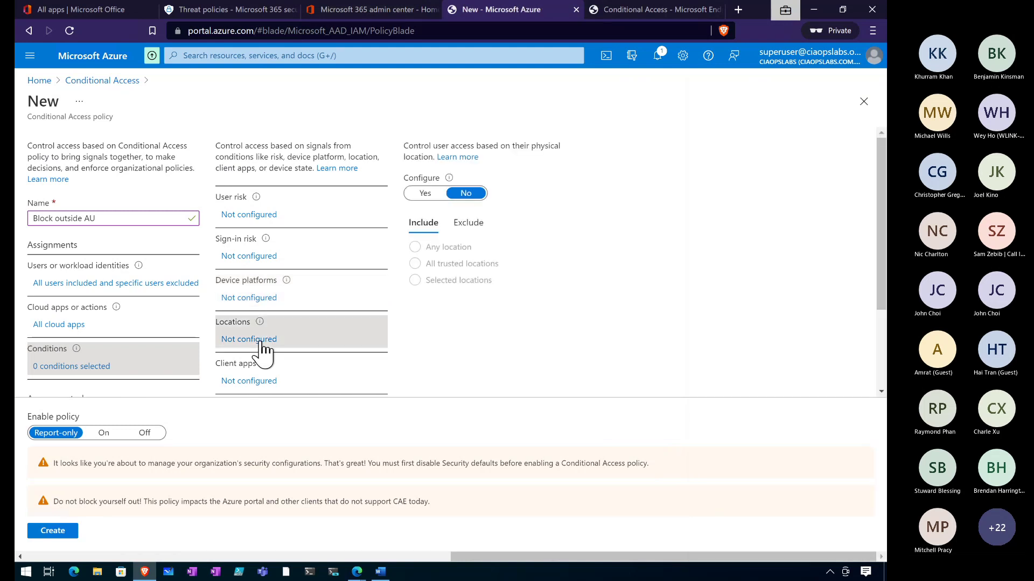
pyautogui.click(425, 196)
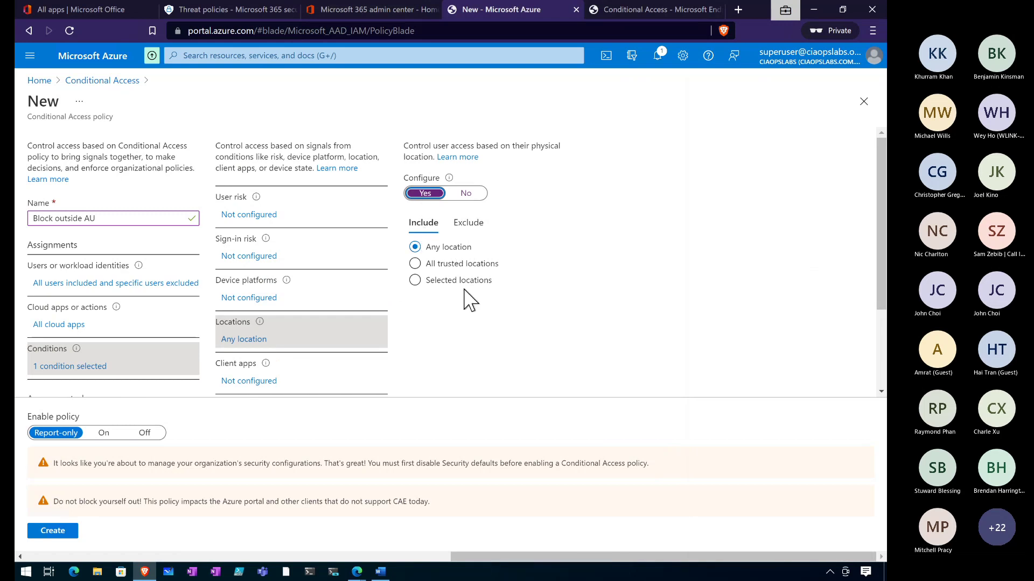
pyautogui.click(474, 225)
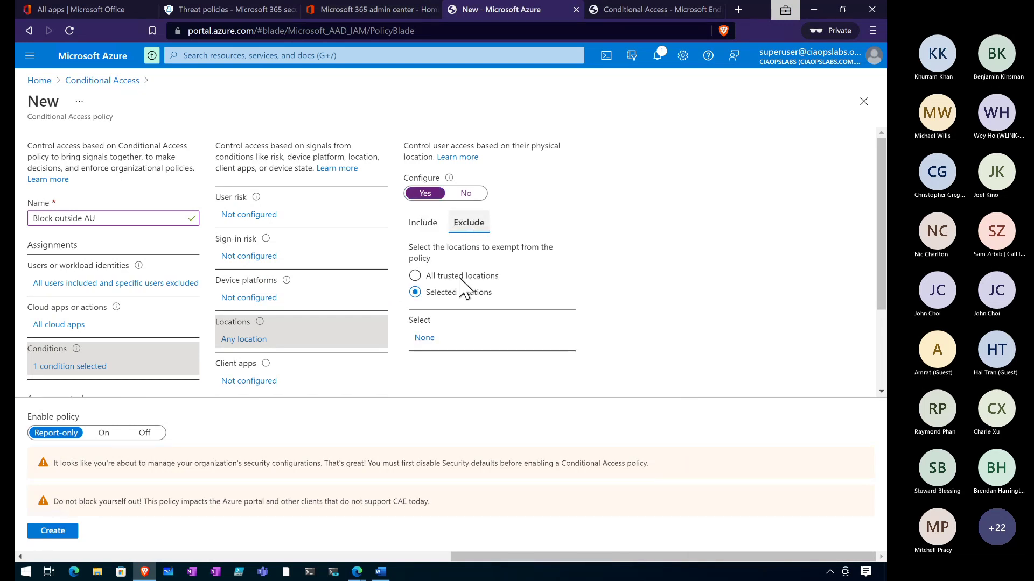
# Step: Exempt the Australia, NZ, Office and MFA Trusted IPs locations from the policy, and recheck the included and excluded locations
pyautogui.click(424, 340)
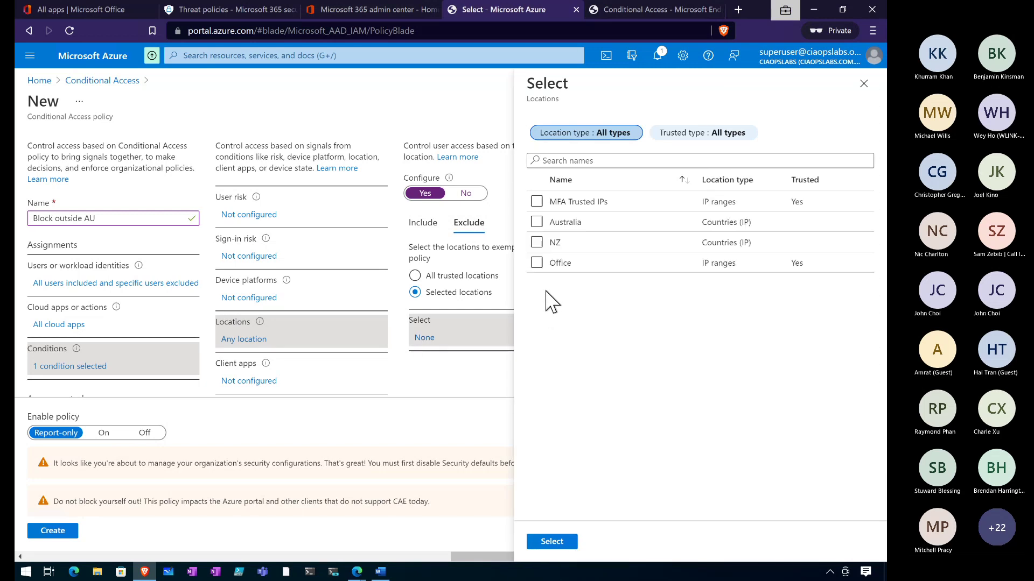
pyautogui.click(537, 222)
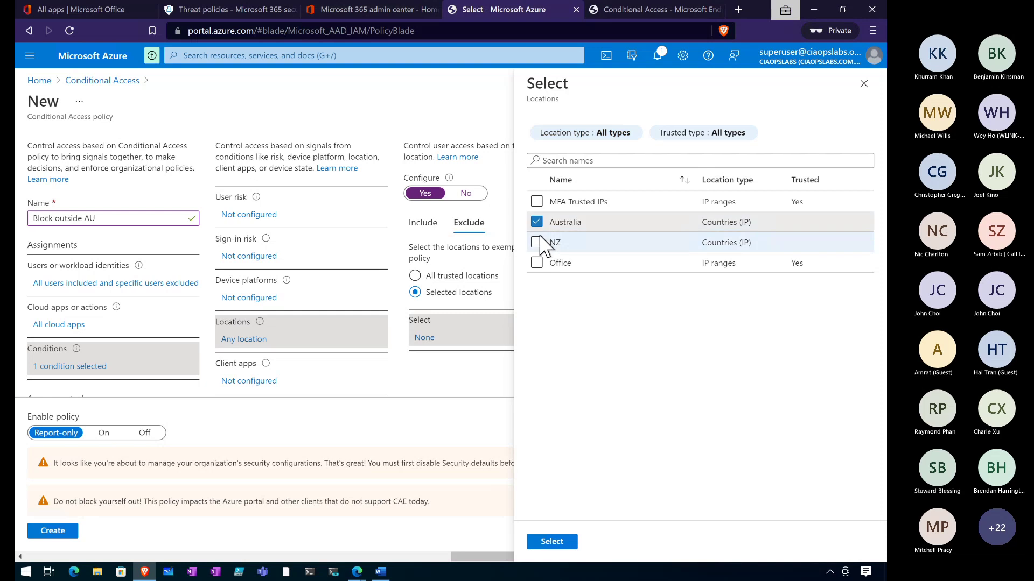
pyautogui.click(537, 243)
pyautogui.click(537, 264)
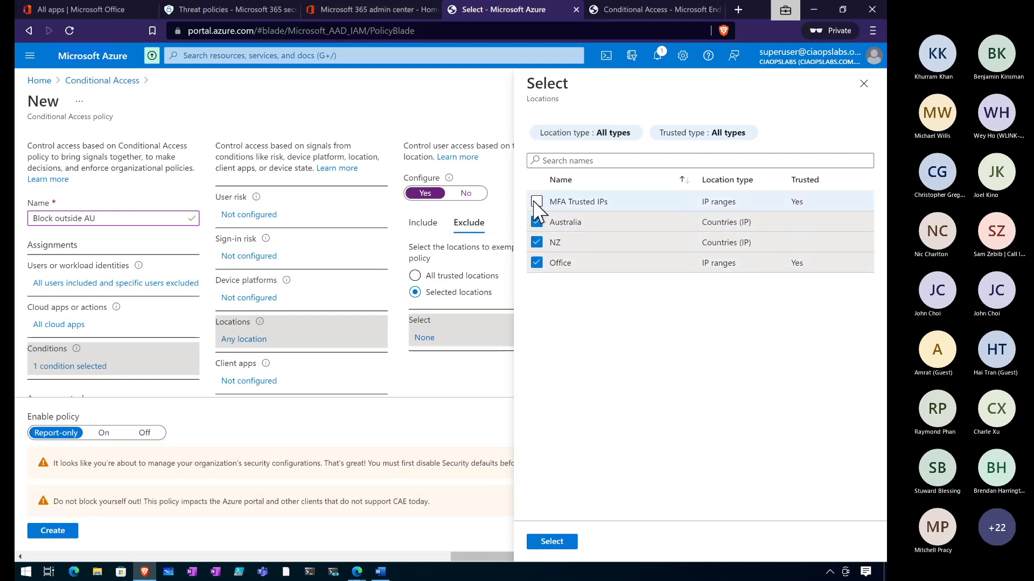
pyautogui.click(537, 201)
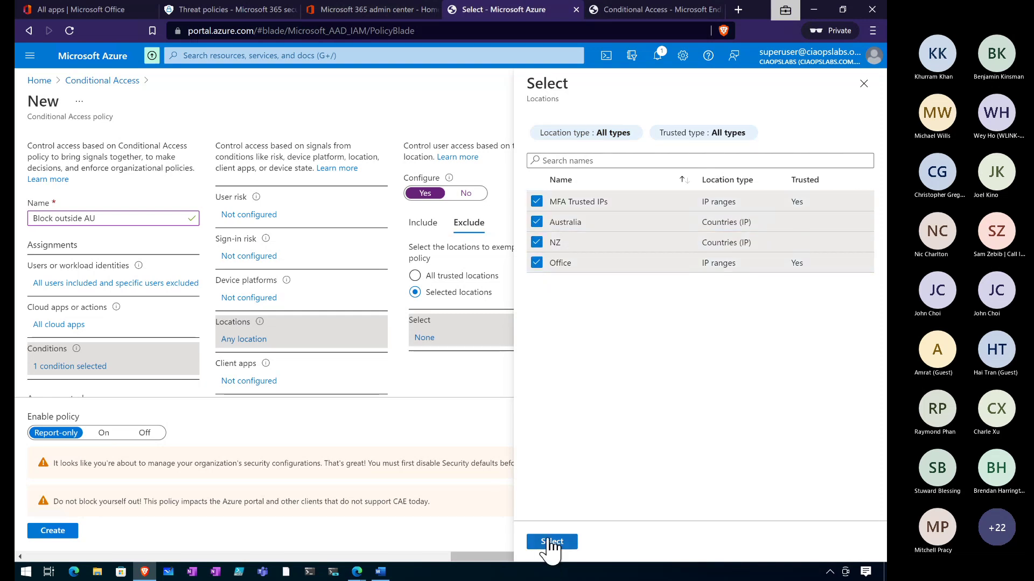
pyautogui.click(552, 542)
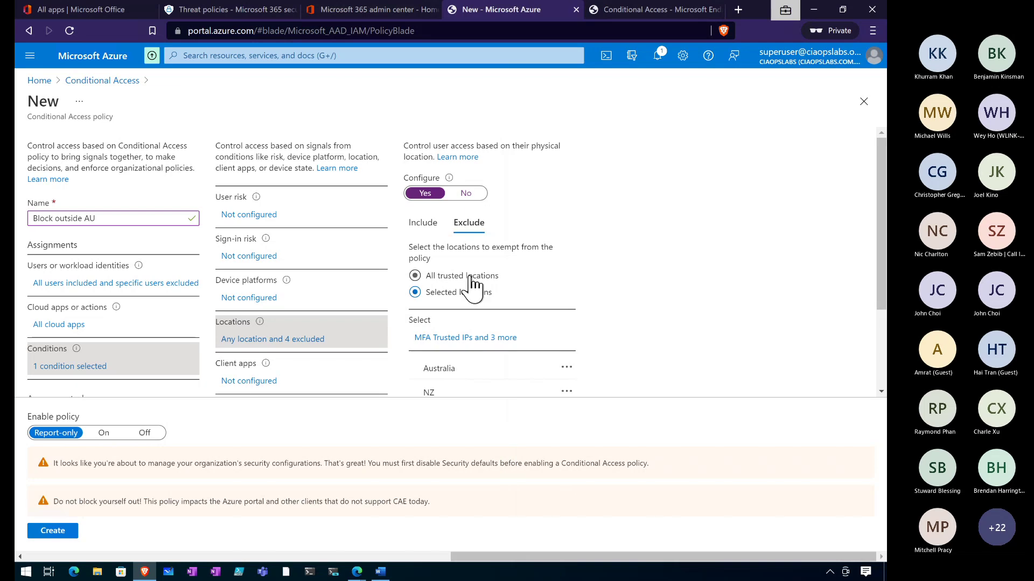
pyautogui.click(440, 229)
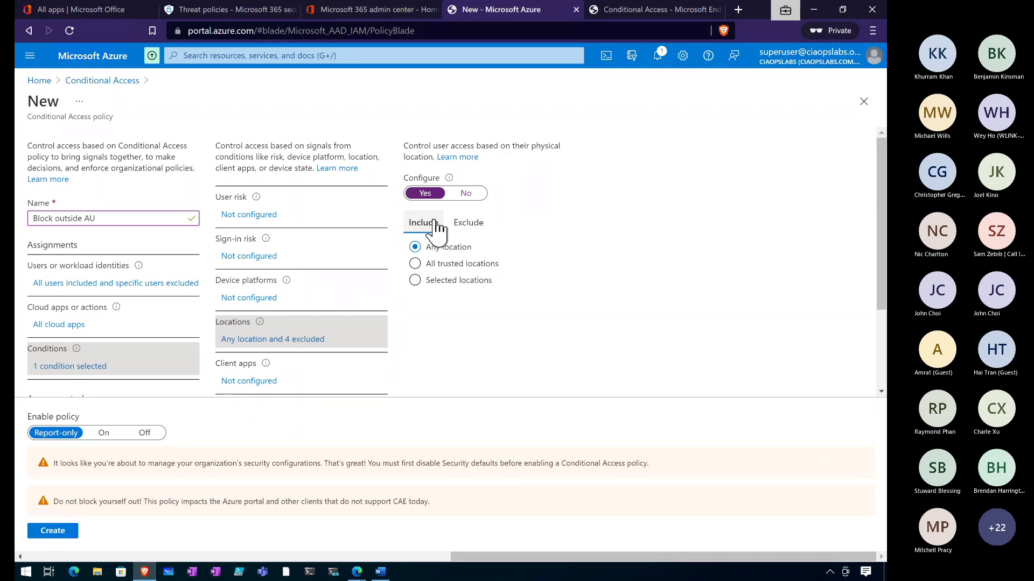
pyautogui.click(472, 230)
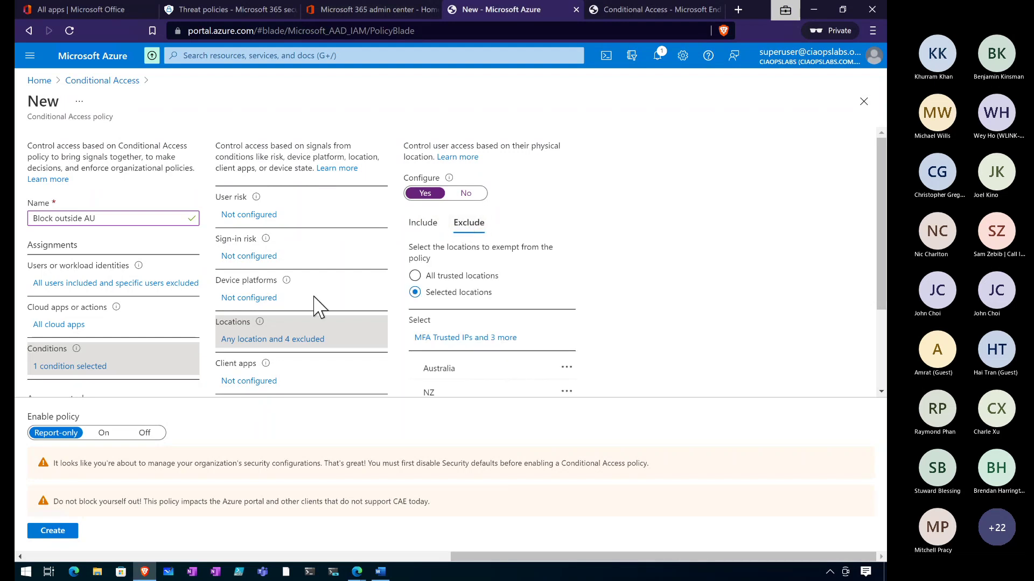
# Step: Review the Client apps, Device state (Preview) and Filter for devices conditions without configuring them
pyautogui.scroll(-2, 318, 307)
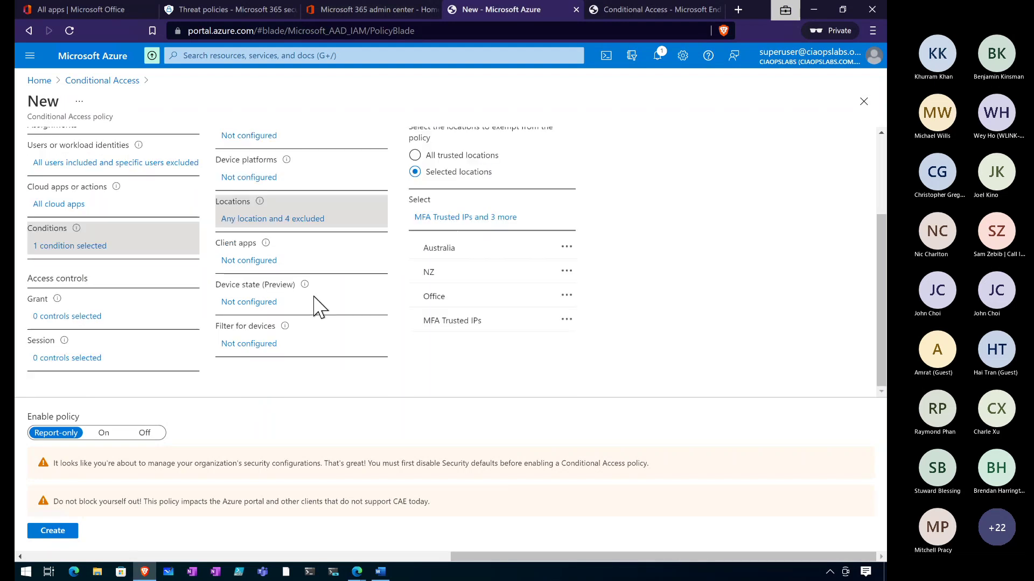
pyautogui.click(256, 262)
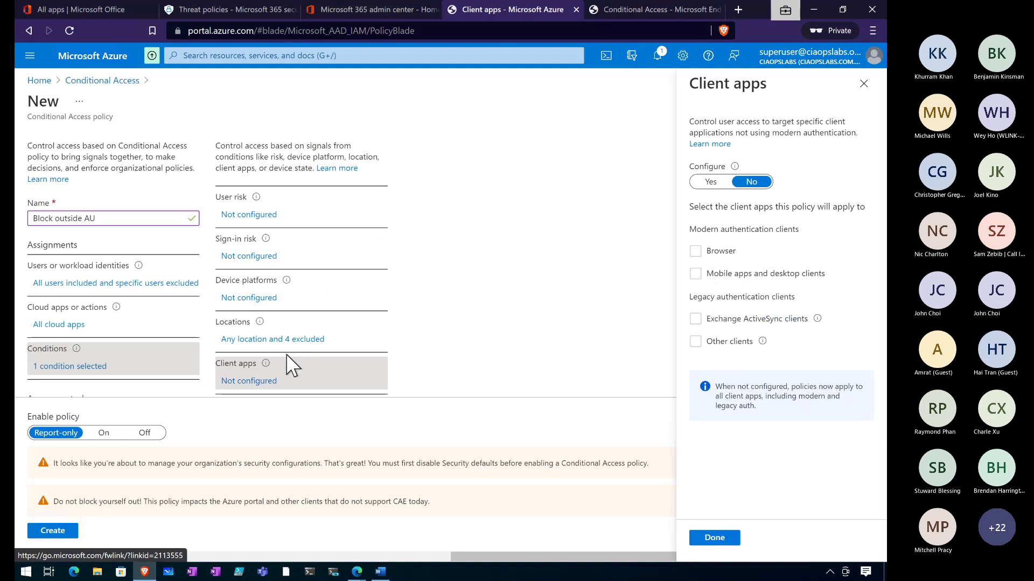
pyautogui.scroll(-2, 294, 358)
pyautogui.click(272, 309)
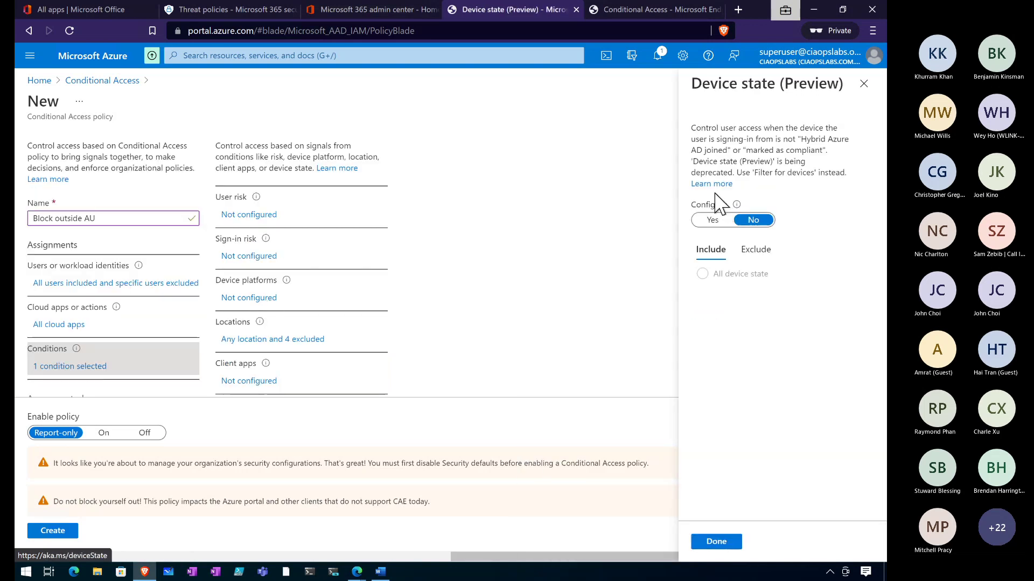
pyautogui.moveTo(731, 151); pyautogui.dragTo(690, 151)
pyautogui.moveTo(819, 151); pyautogui.dragTo(753, 153)
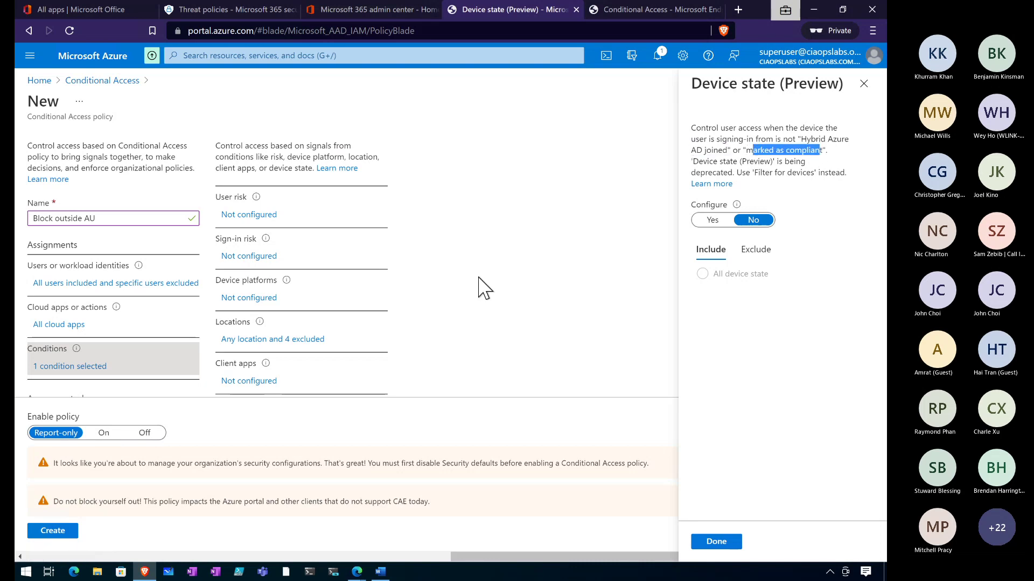
pyautogui.scroll(-2, 436, 323)
pyautogui.click(266, 345)
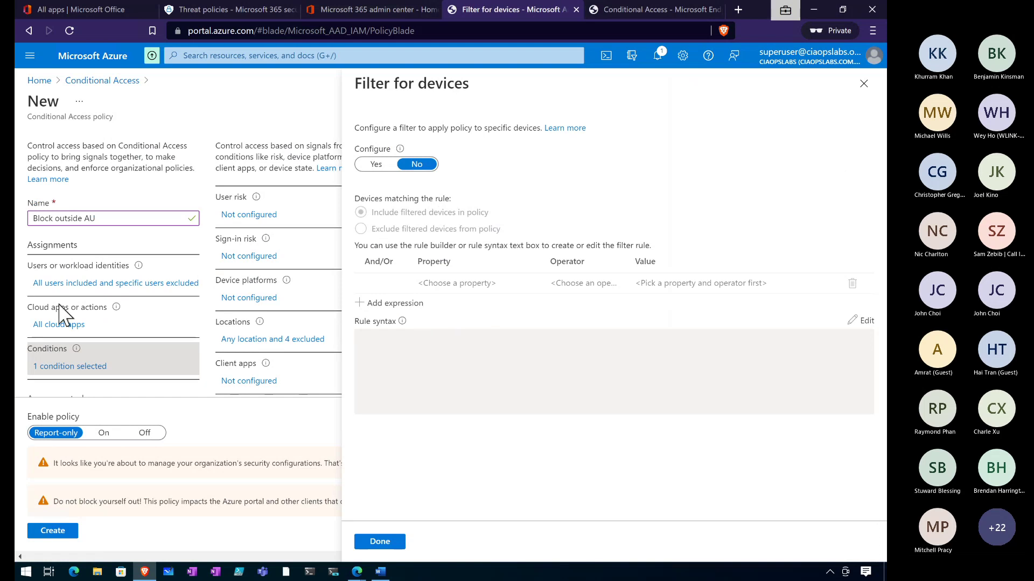
pyautogui.scroll(-2, 118, 335)
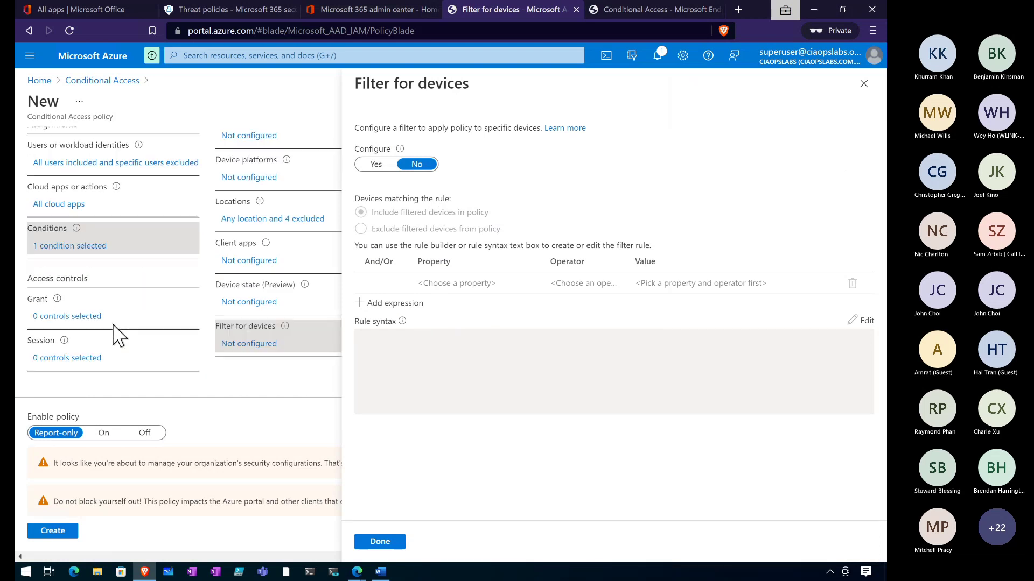
# Step: Review the policy's Grant options, set the control to Block access, and apply it
pyautogui.click(83, 318)
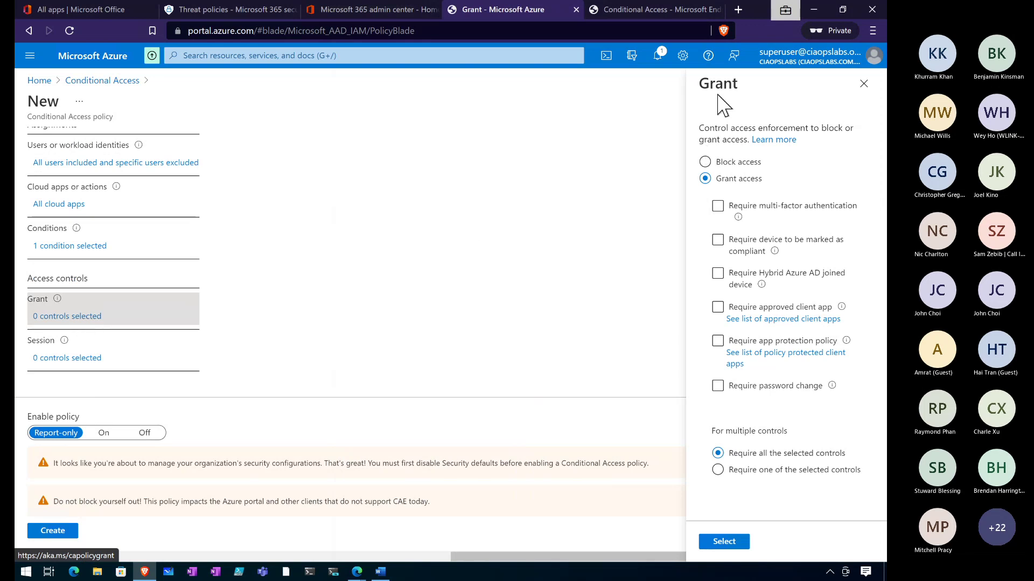
pyautogui.click(738, 205)
pyautogui.click(759, 213)
pyautogui.click(764, 318)
pyautogui.click(764, 318)
pyautogui.click(764, 283)
pyautogui.click(765, 284)
pyautogui.click(709, 165)
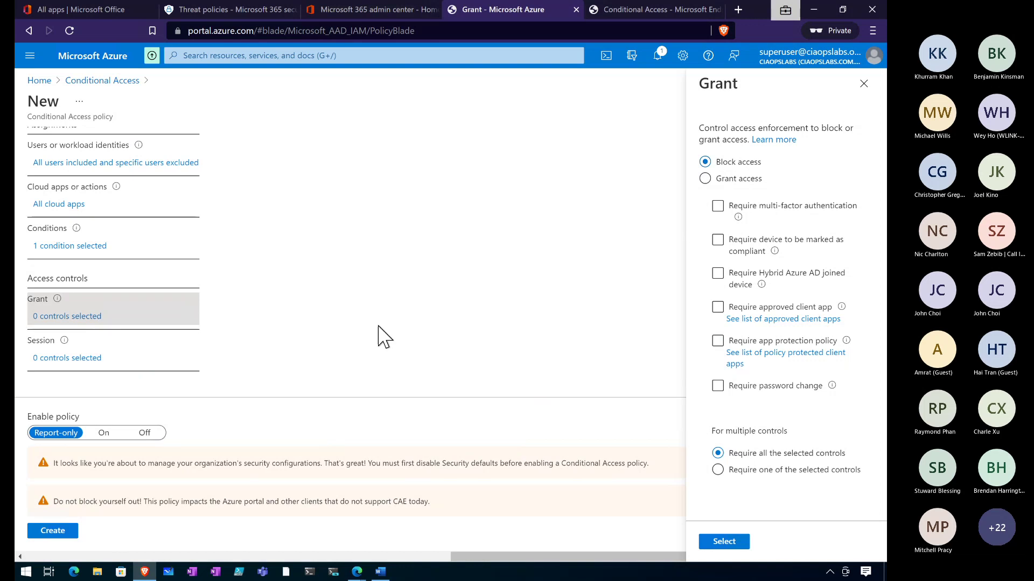
pyautogui.scroll(2, 100, 301)
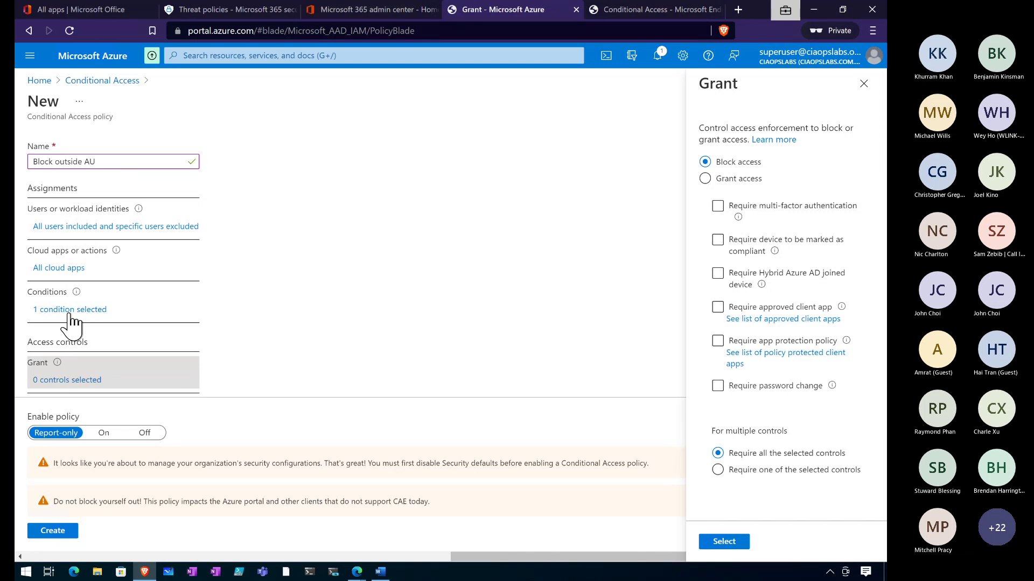
pyautogui.scroll(-1, 186, 347)
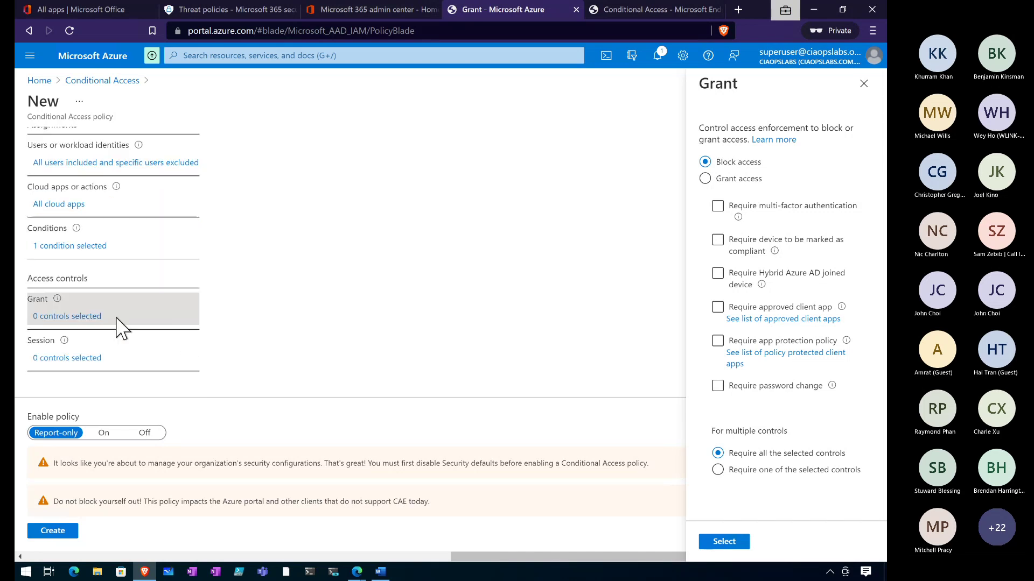
pyautogui.click(724, 542)
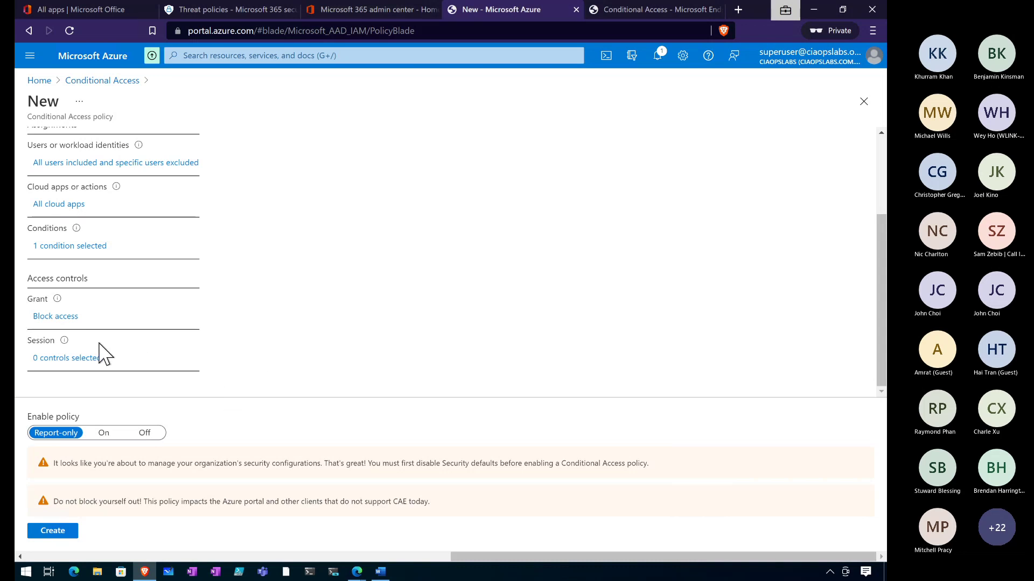
# Step: Review the Session controls without enabling any, and create the Block outside AU policy in Report-only mode
pyautogui.click(86, 359)
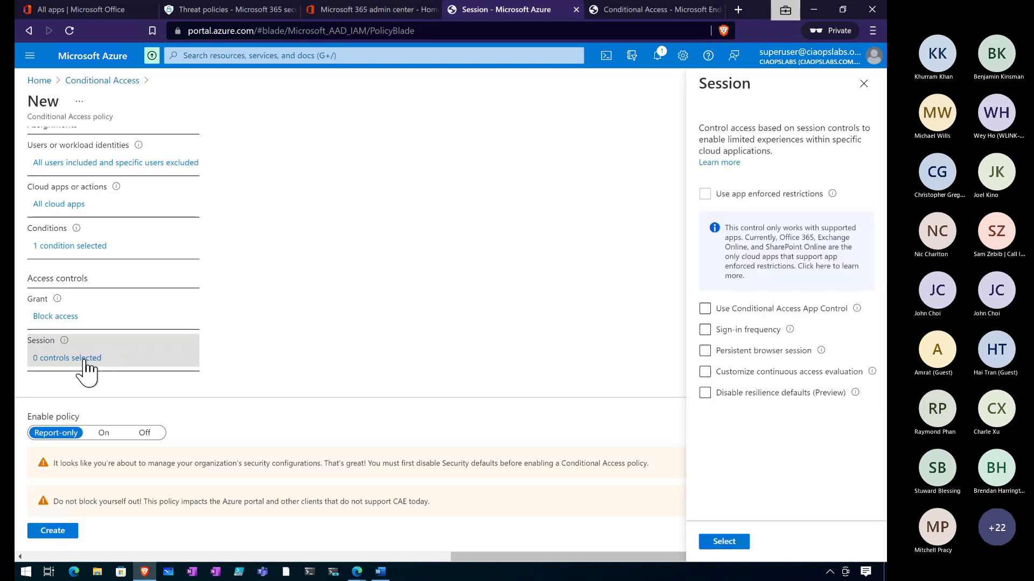
pyautogui.click(730, 373)
pyautogui.click(802, 372)
pyautogui.click(733, 310)
pyautogui.click(864, 84)
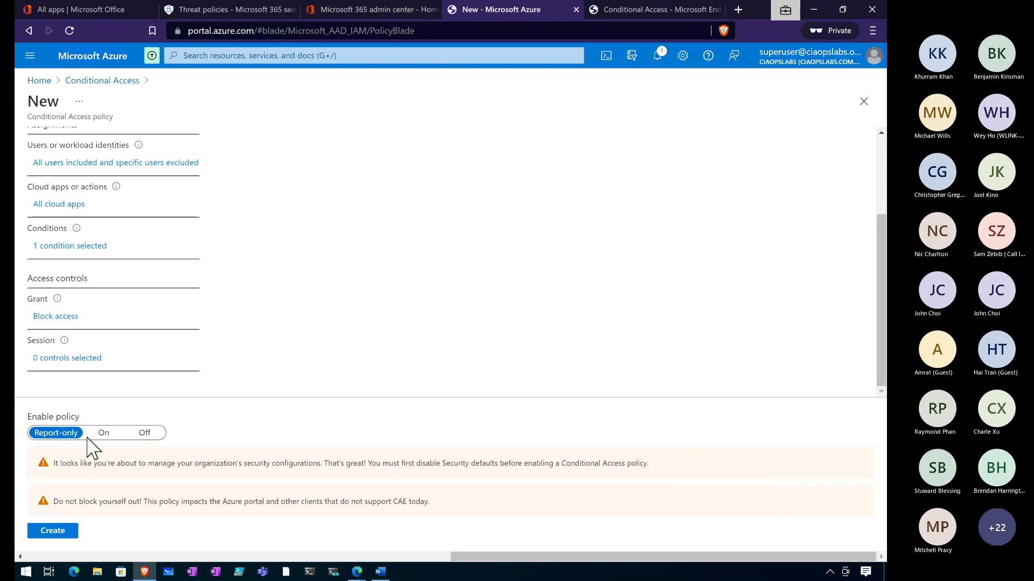
pyautogui.click(53, 533)
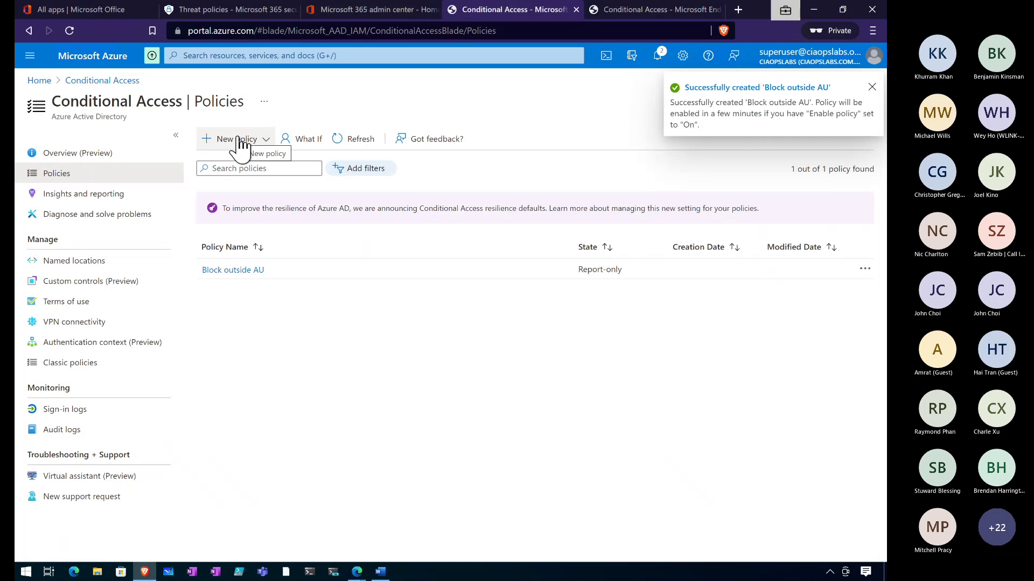
# Step: Open the What If tool and select the director account as the user to test
pyautogui.click(308, 139)
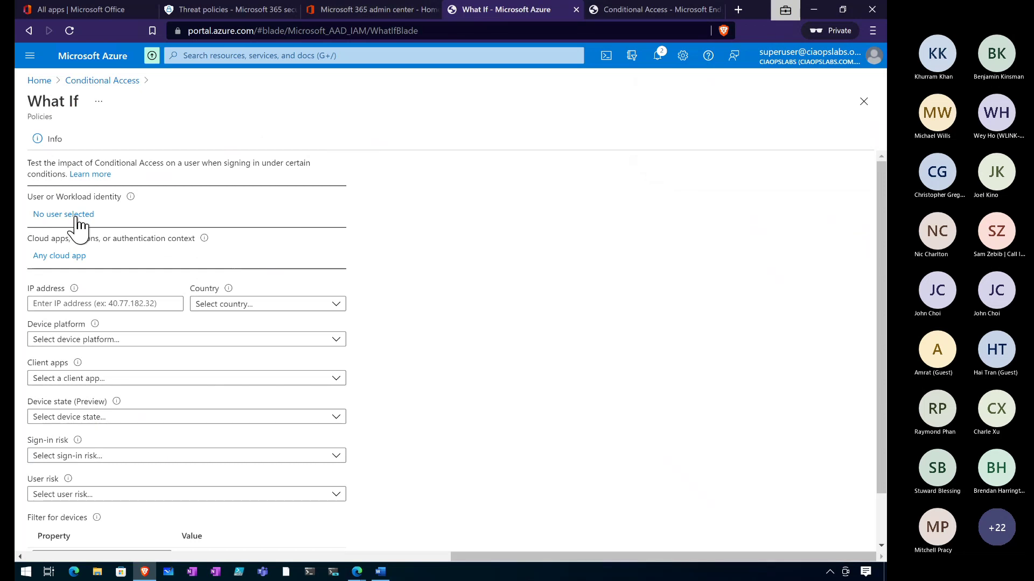
pyautogui.click(76, 216)
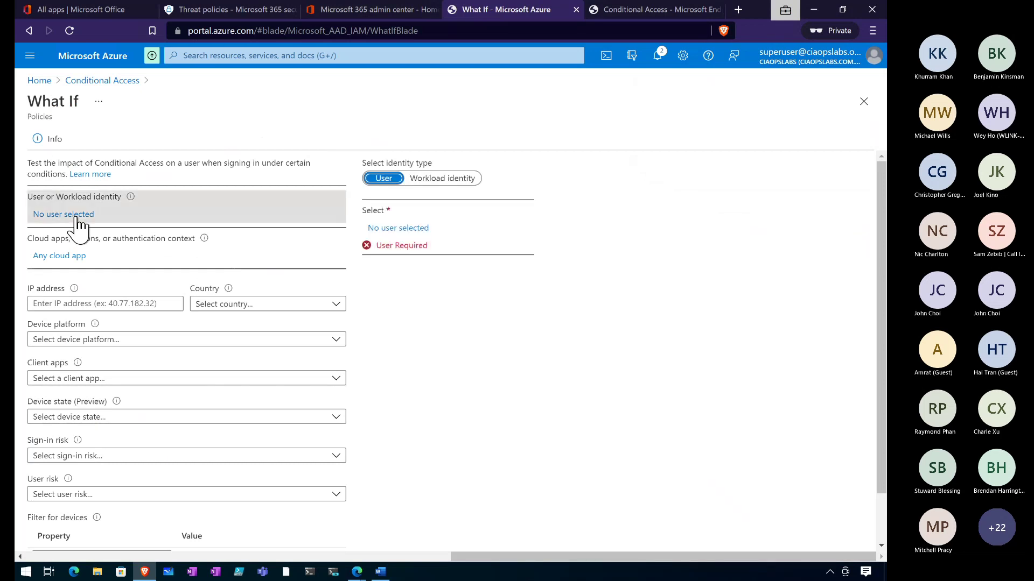
pyautogui.click(400, 229)
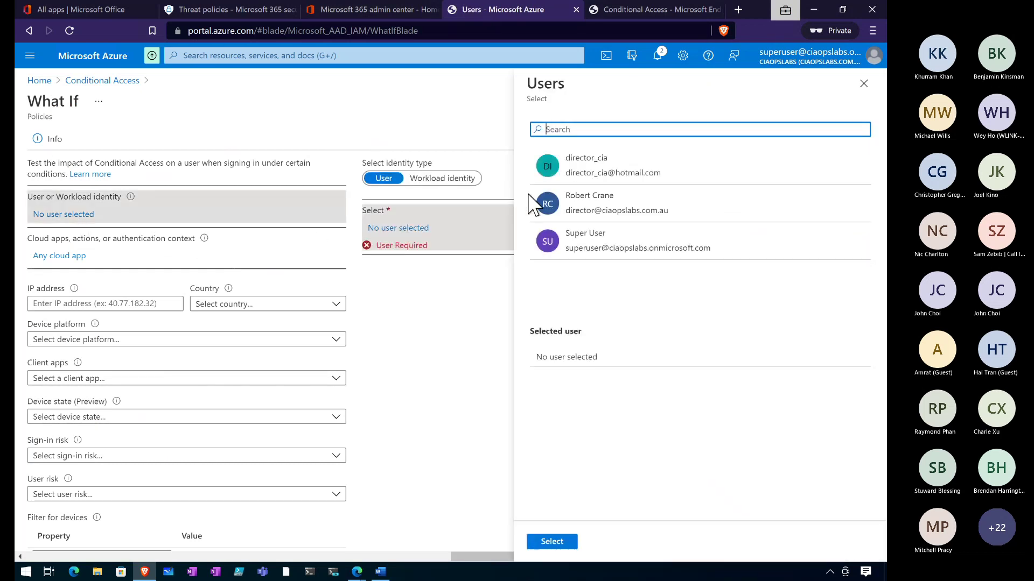
pyautogui.click(588, 201)
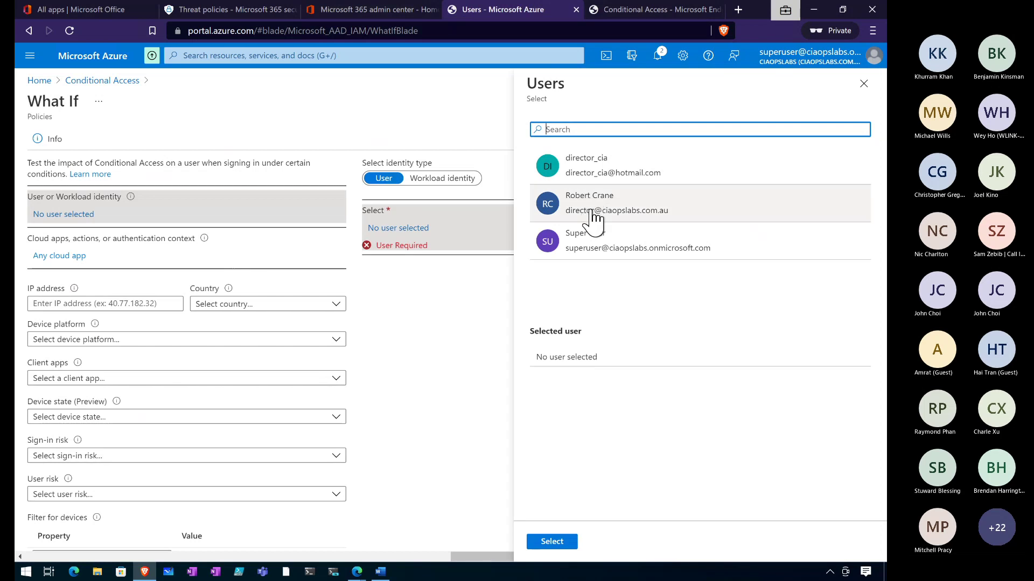
pyautogui.click(545, 541)
# Step: Set the test sign-in to IP address 203.17.36.1 and country Australia, and run the What If evaluation
pyautogui.click(102, 305)
pyautogui.click(102, 304)
pyautogui.write('2')
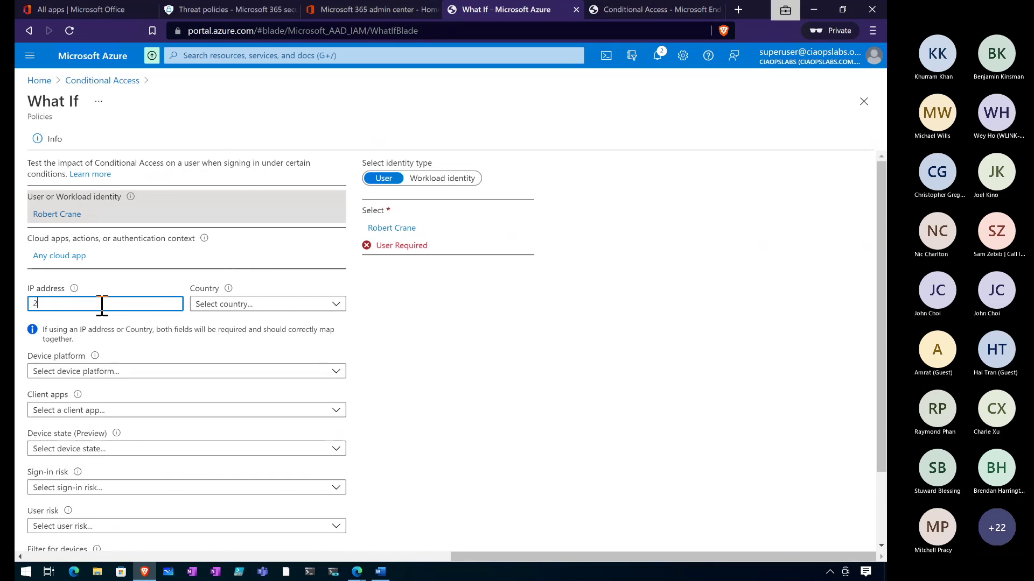
pyautogui.write('03.17.36.1')
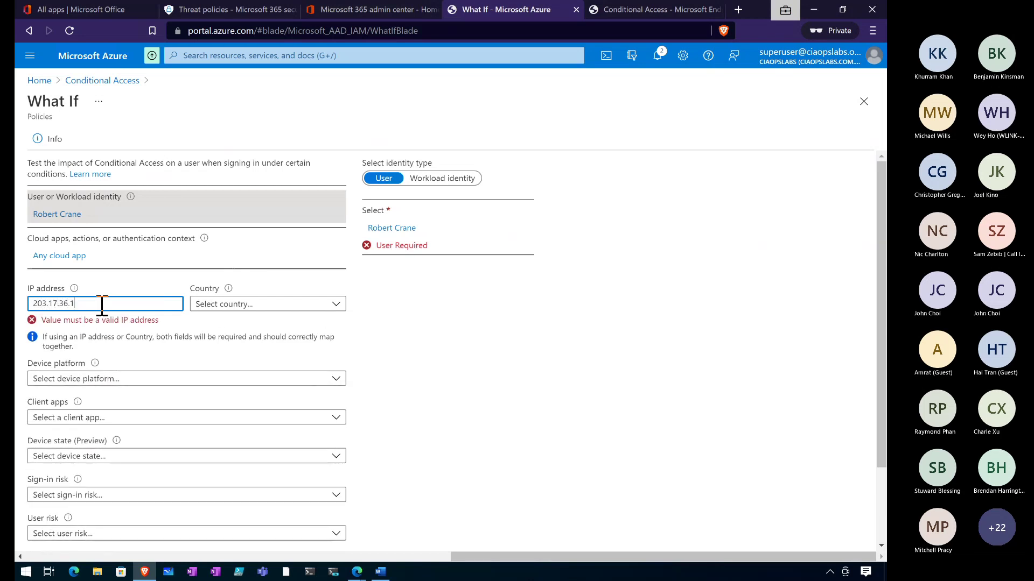
pyautogui.click(217, 307)
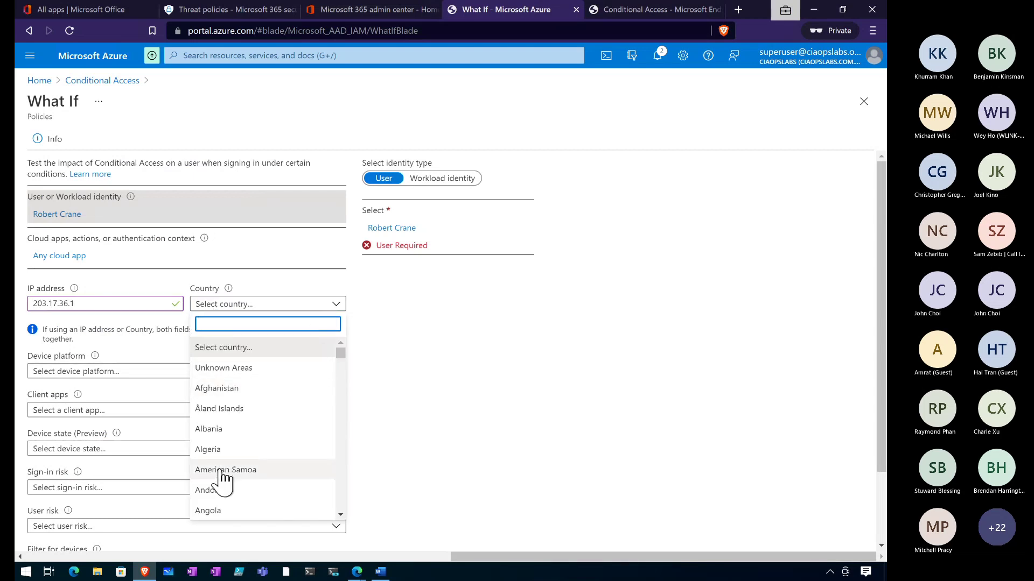
pyautogui.scroll(-4, 222, 479)
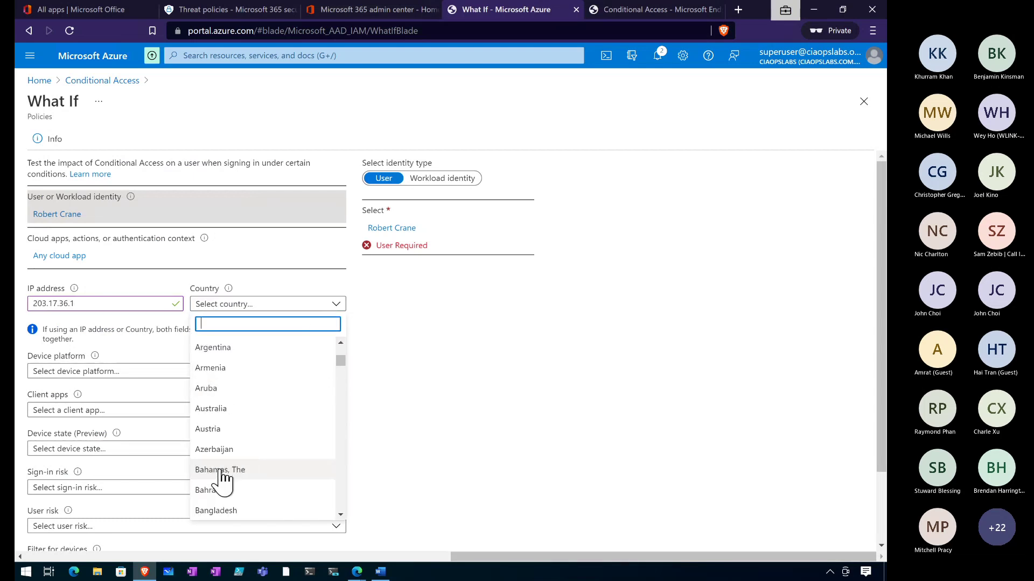
pyautogui.click(204, 412)
pyautogui.scroll(-1, 172, 385)
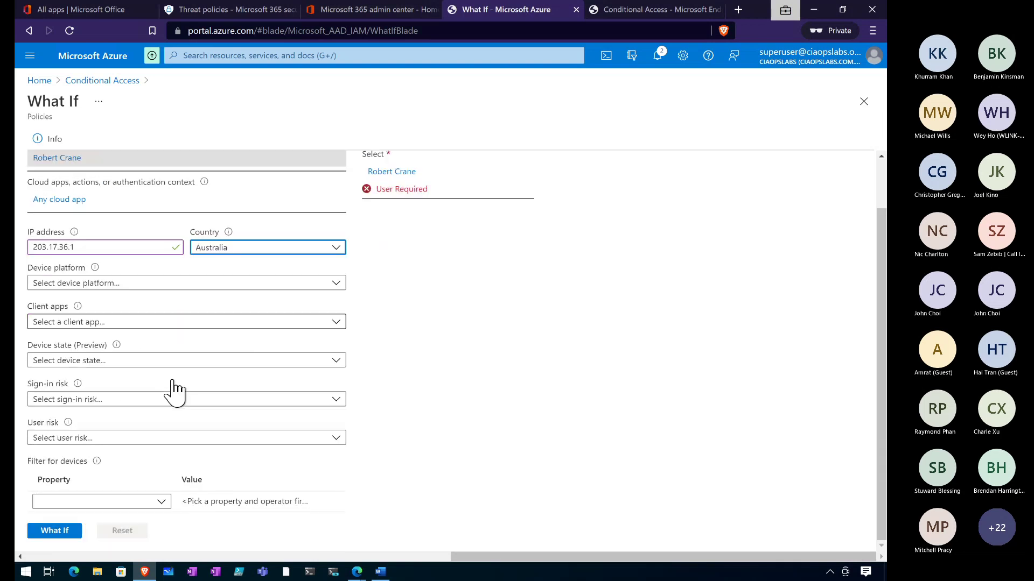
pyautogui.click(56, 531)
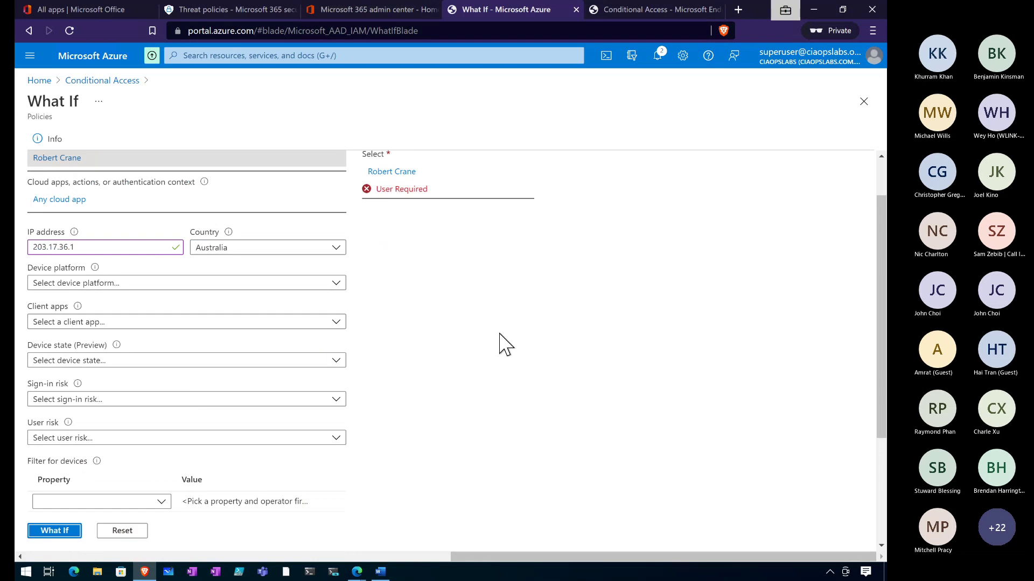
pyautogui.scroll(-3, 374, 416)
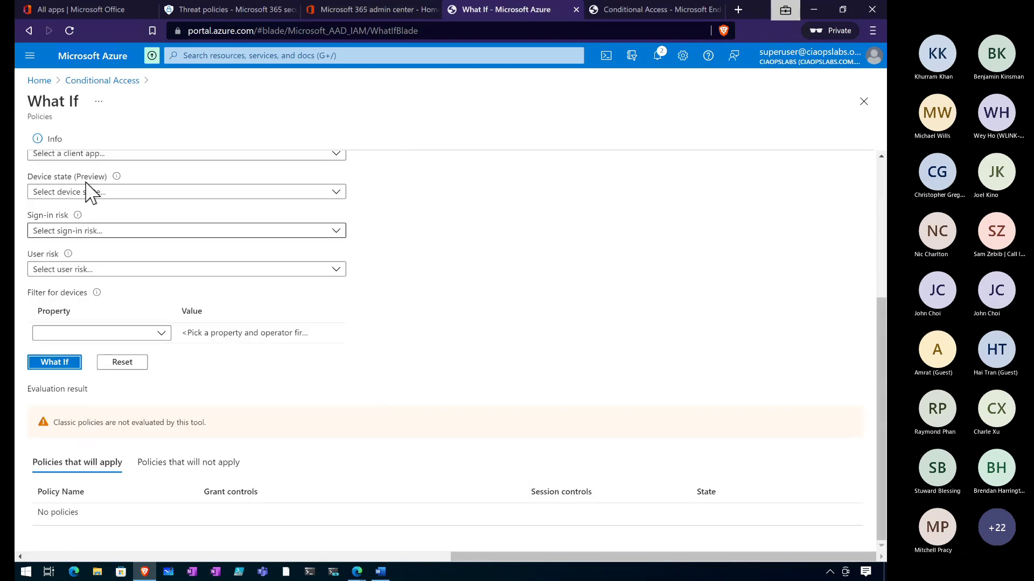
# Step: Change the test sign-in's country to Azerbaijan and rerun the What If evaluation
pyautogui.scroll(3, 64, 191)
pyautogui.moveTo(121, 271); pyautogui.dragTo(21, 277)
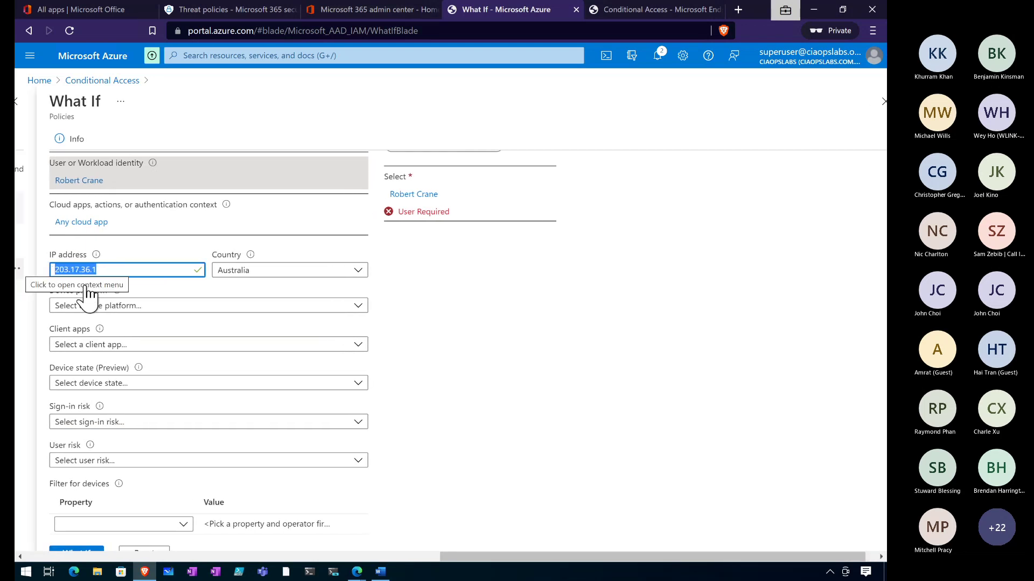
pyautogui.click(280, 277)
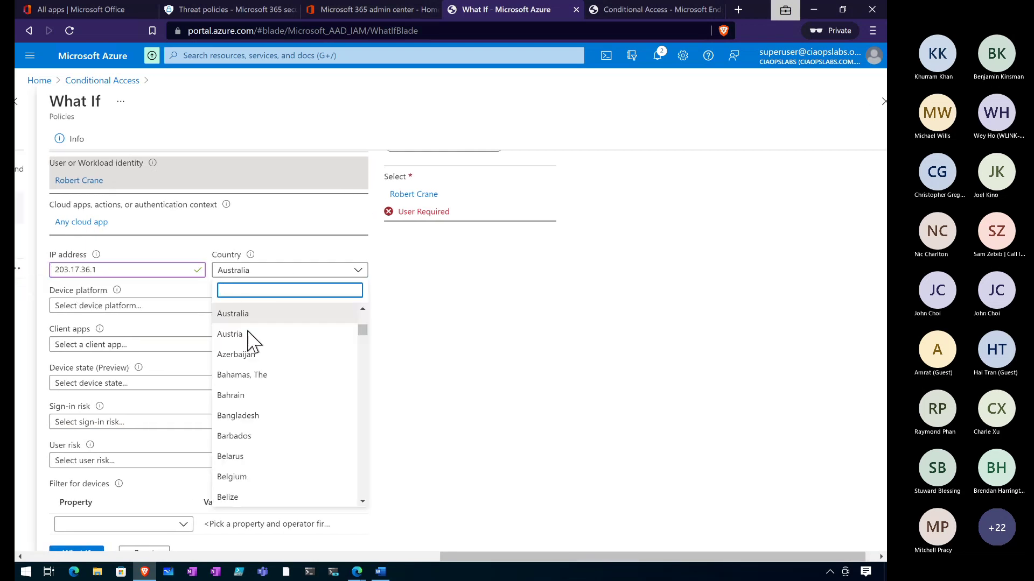
pyautogui.click(258, 354)
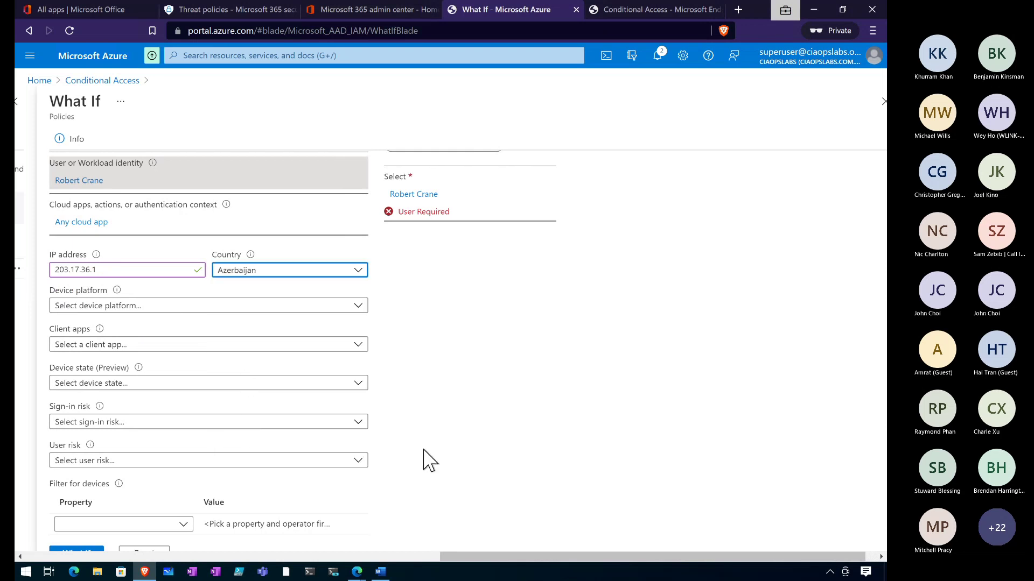
pyautogui.scroll(-3, 422, 459)
pyautogui.click(72, 364)
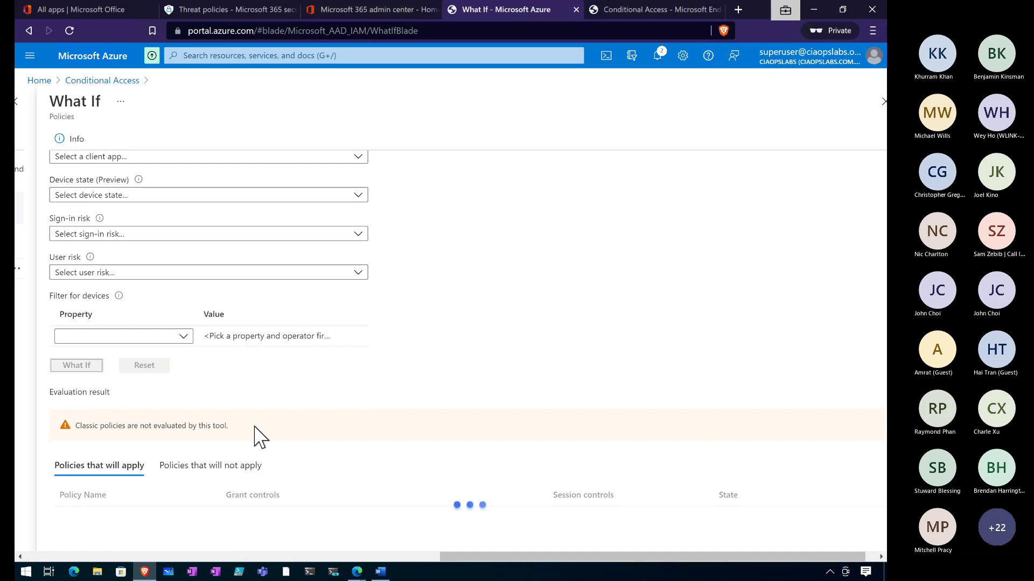
# Step: Clear the test sign-in's IP address and try the What If evaluation with only the country
pyautogui.scroll(4, 257, 436)
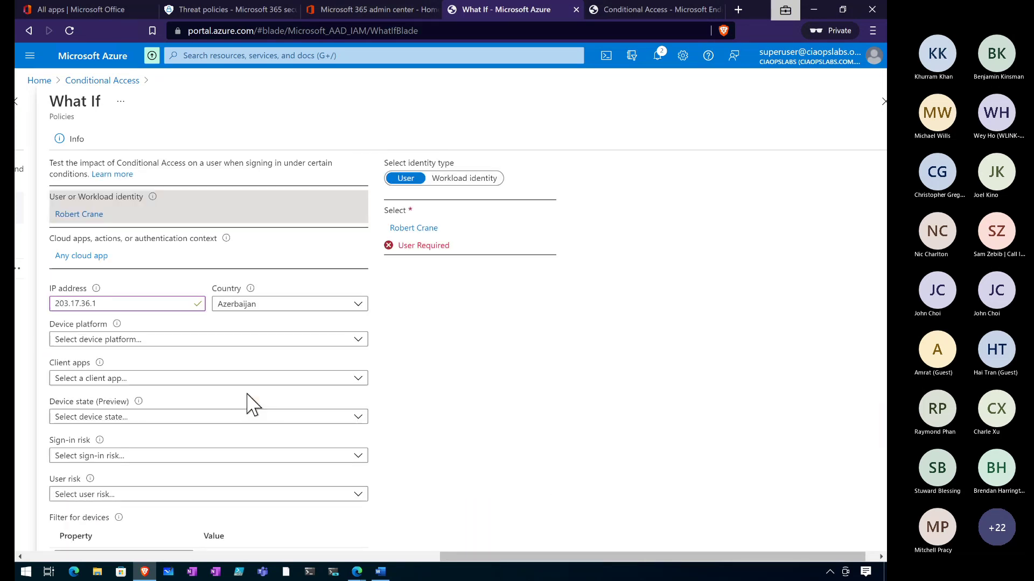
pyautogui.moveTo(139, 303); pyautogui.dragTo(21, 313)
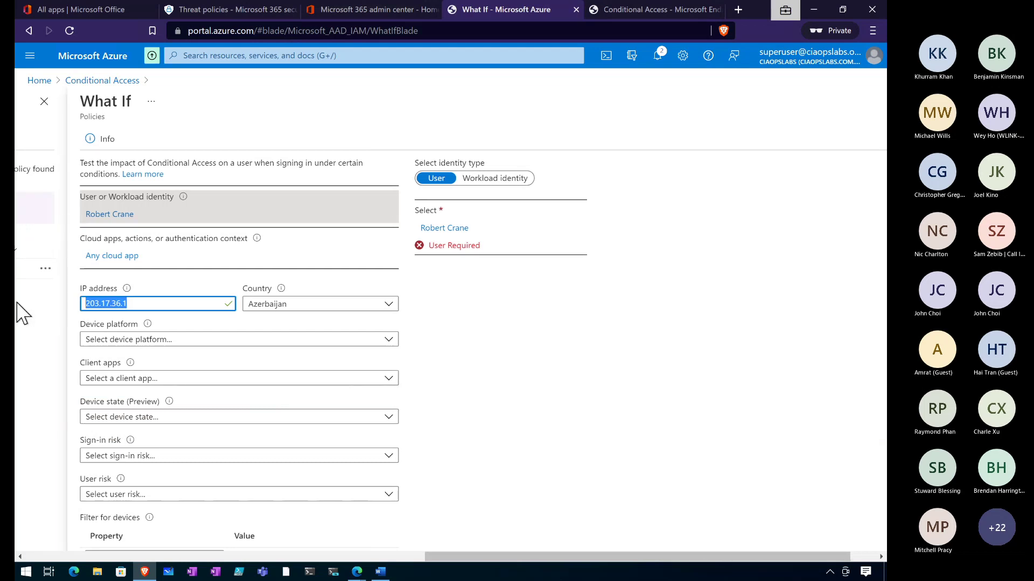
pyautogui.press('BackSpace')
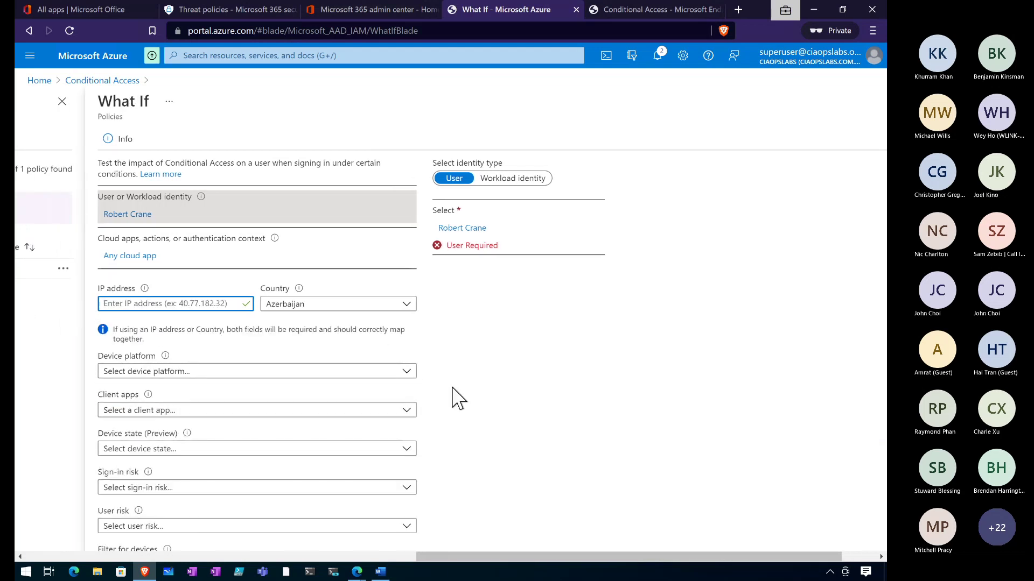
pyautogui.scroll(-5, 456, 399)
pyautogui.click(126, 364)
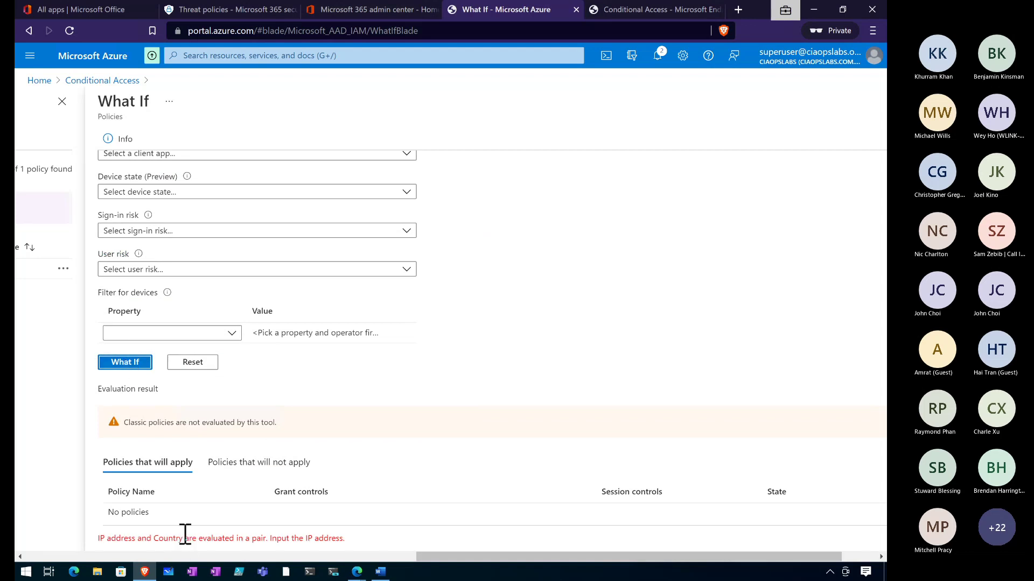
# Step: Set the test sign-in's IP address to 20.141.36.12, rerun the What If evaluation, and review which policies apply
pyautogui.scroll(5, 257, 370)
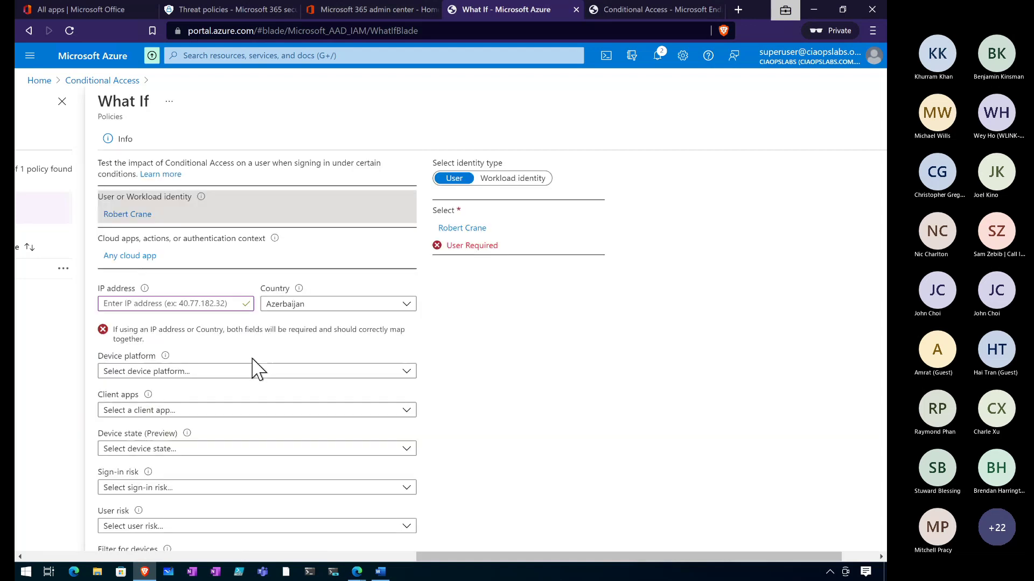
pyautogui.click(213, 305)
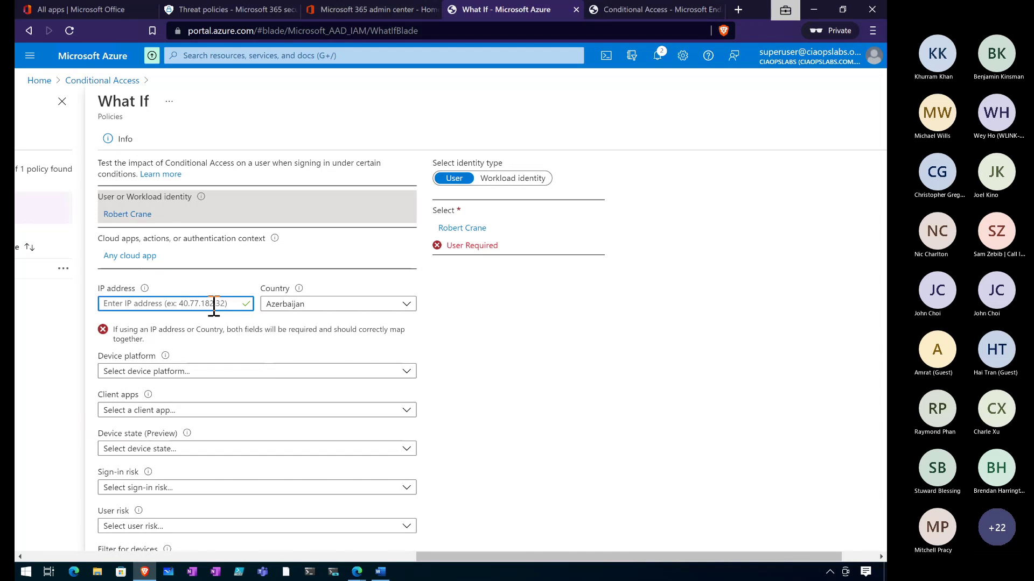
pyautogui.write('20.141')
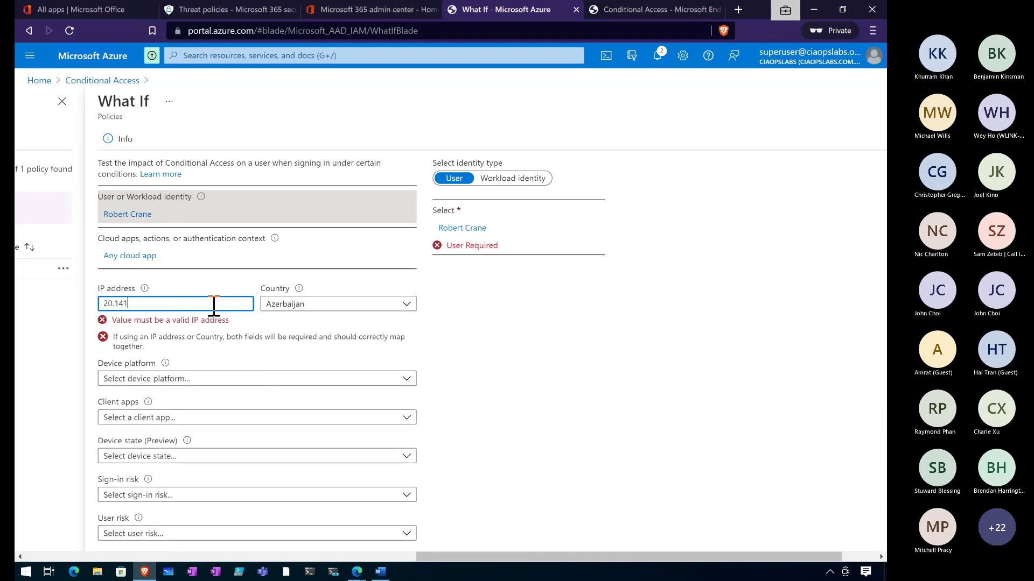
pyautogui.write('.36.12')
pyautogui.scroll(-5, 214, 307)
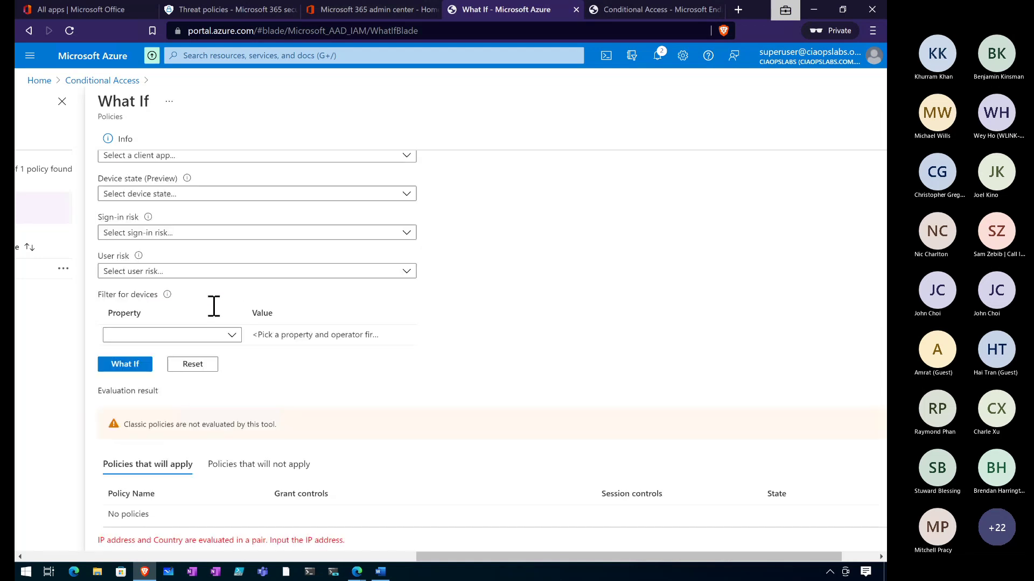
pyautogui.scroll(-1, 163, 386)
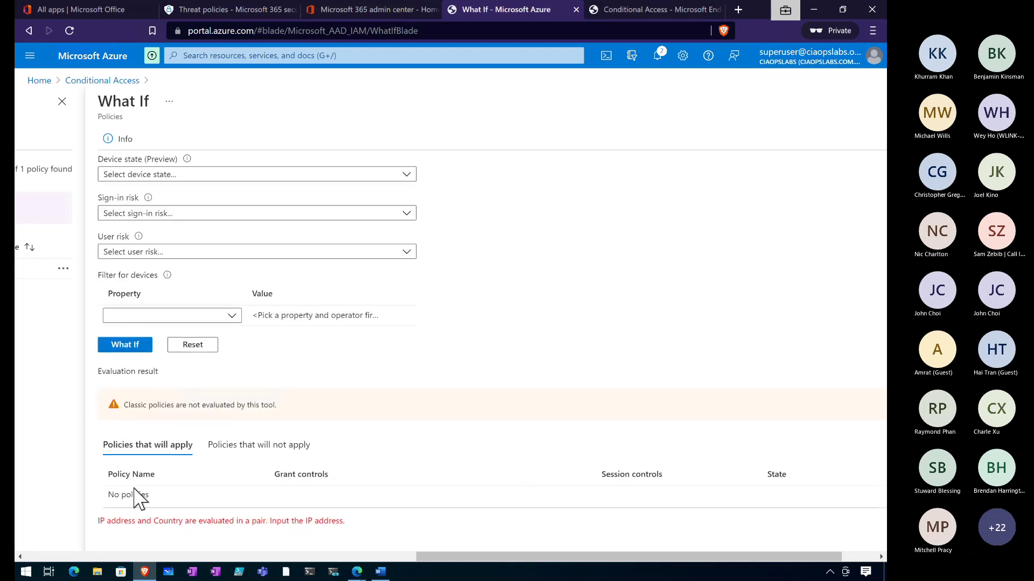
pyautogui.click(119, 351)
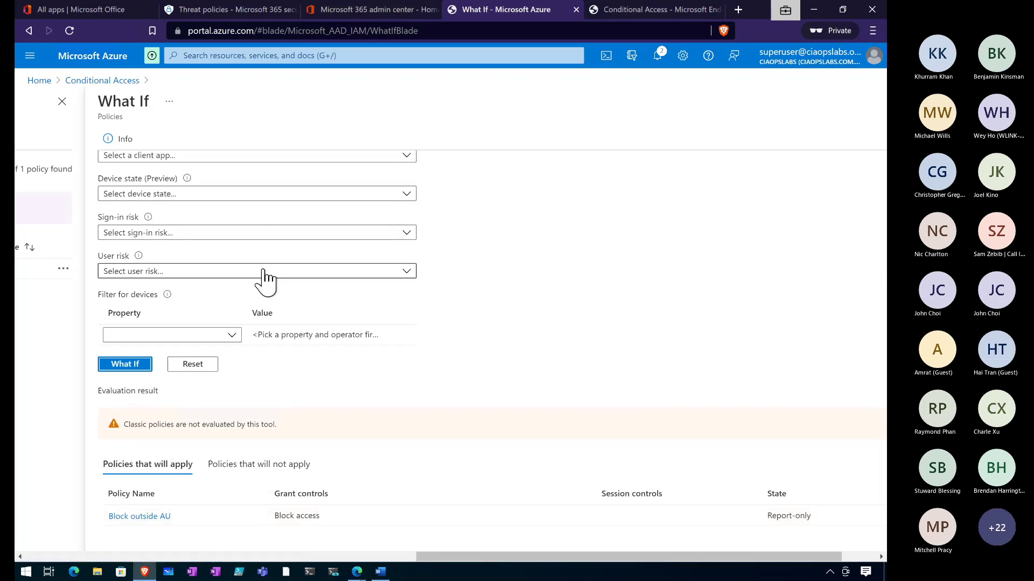
pyautogui.scroll(4, 265, 278)
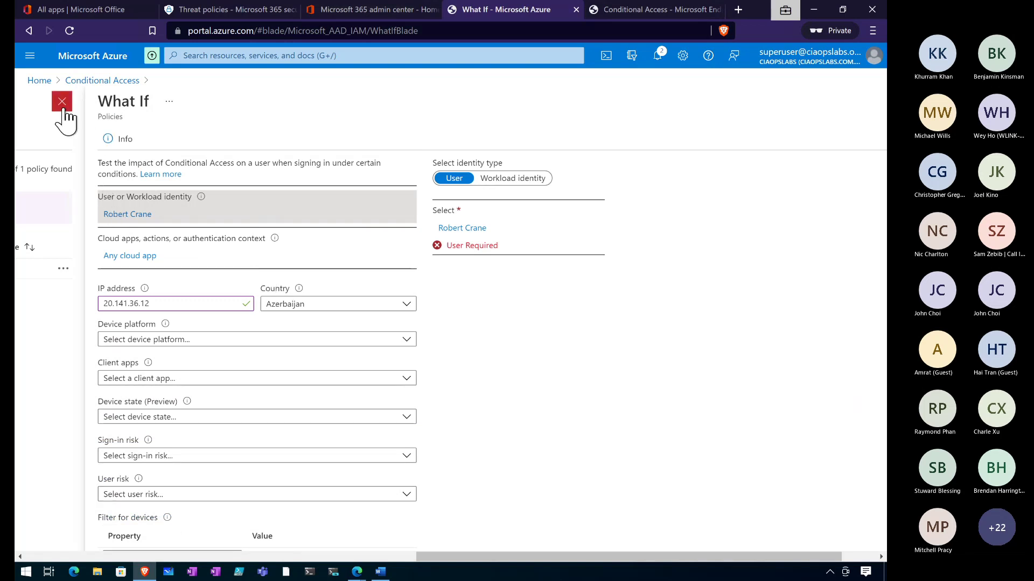
pyautogui.moveTo(532, 554); pyautogui.dragTo(872, 129)
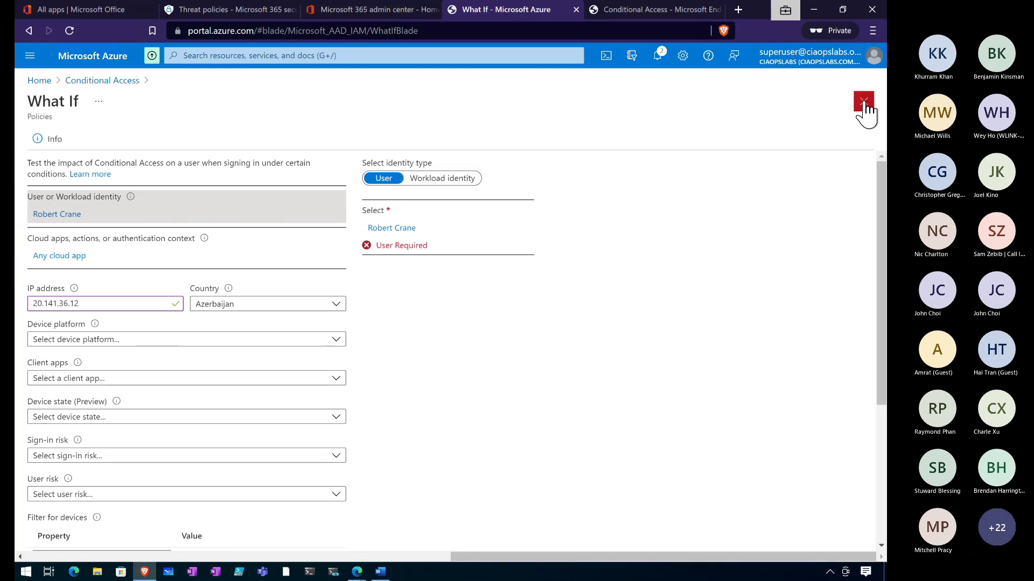
# Step: Leave the What If test, review the Conditional Access insights and diagnose pages, and return to the policies list
pyautogui.click(863, 102)
pyautogui.click(505, 106)
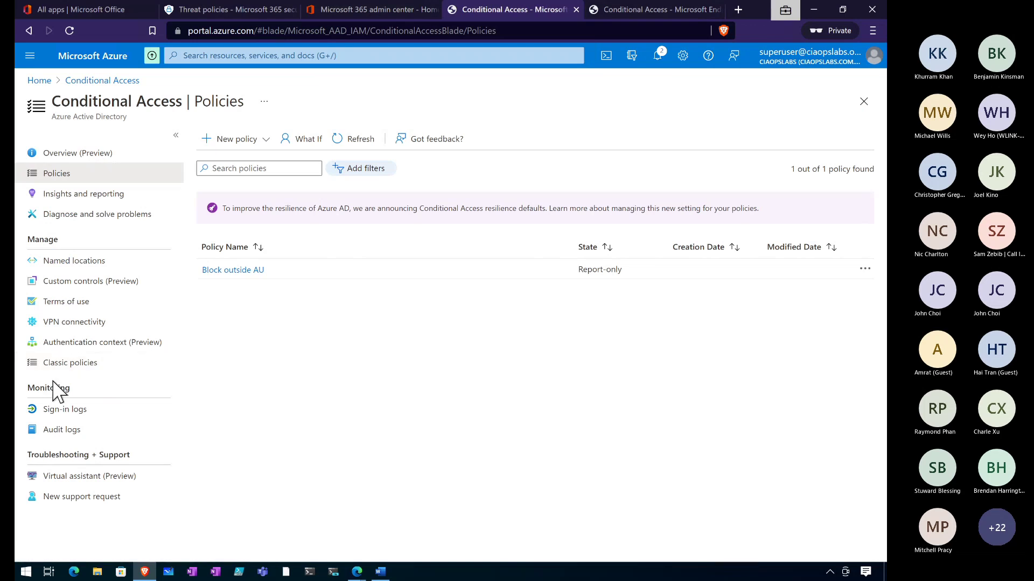
pyautogui.click(104, 202)
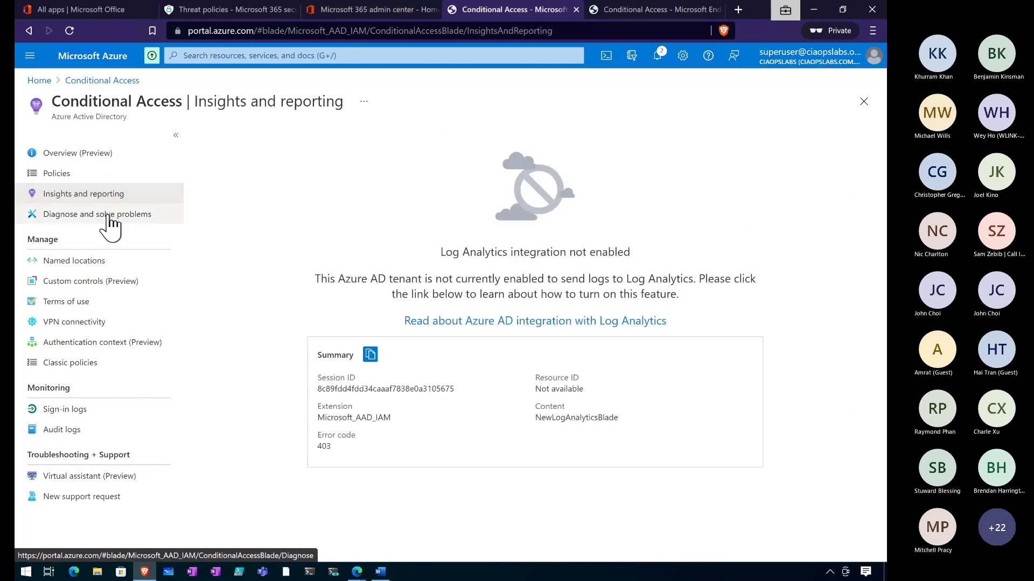
pyautogui.click(110, 227)
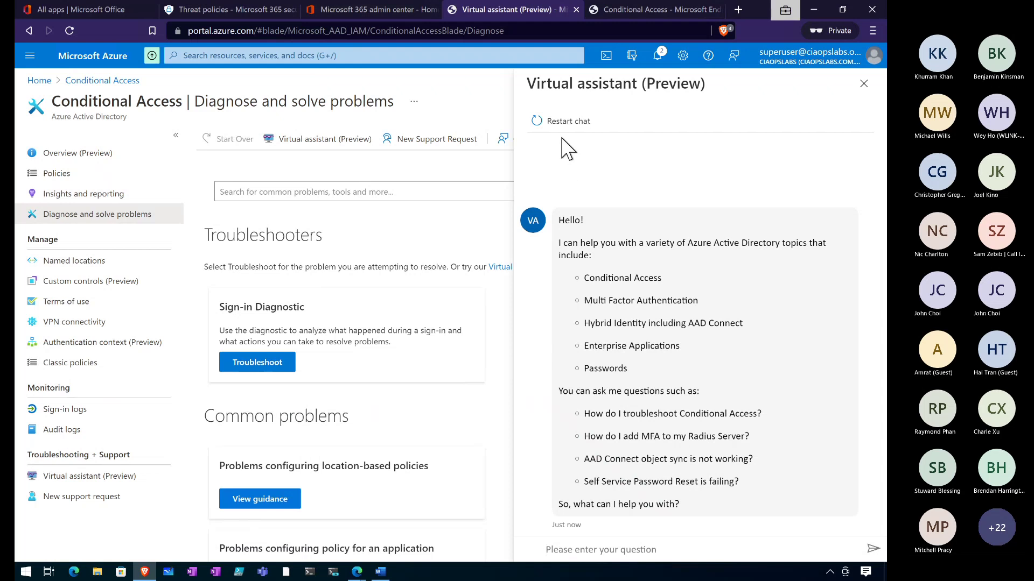
pyautogui.click(864, 84)
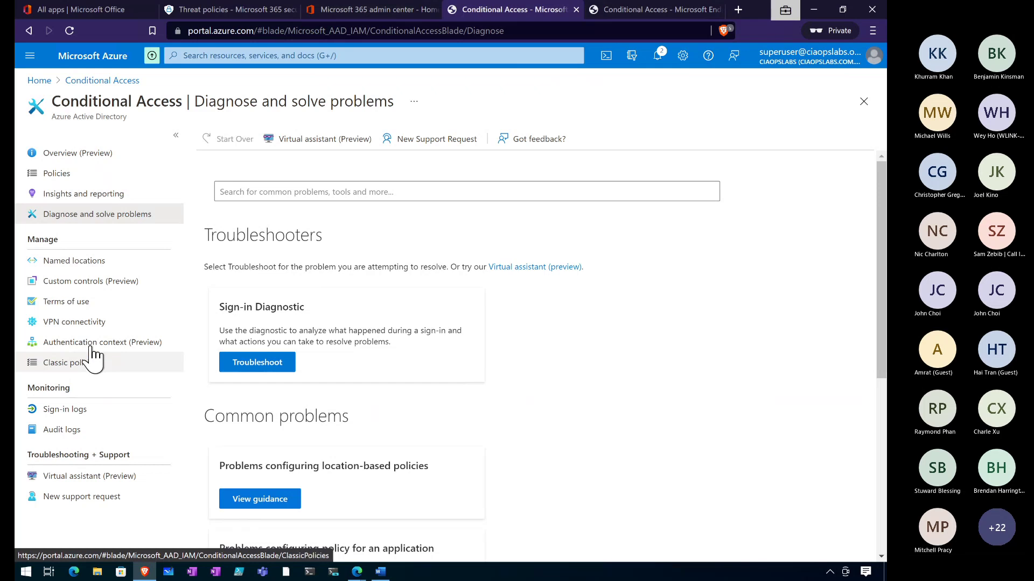
pyautogui.click(66, 178)
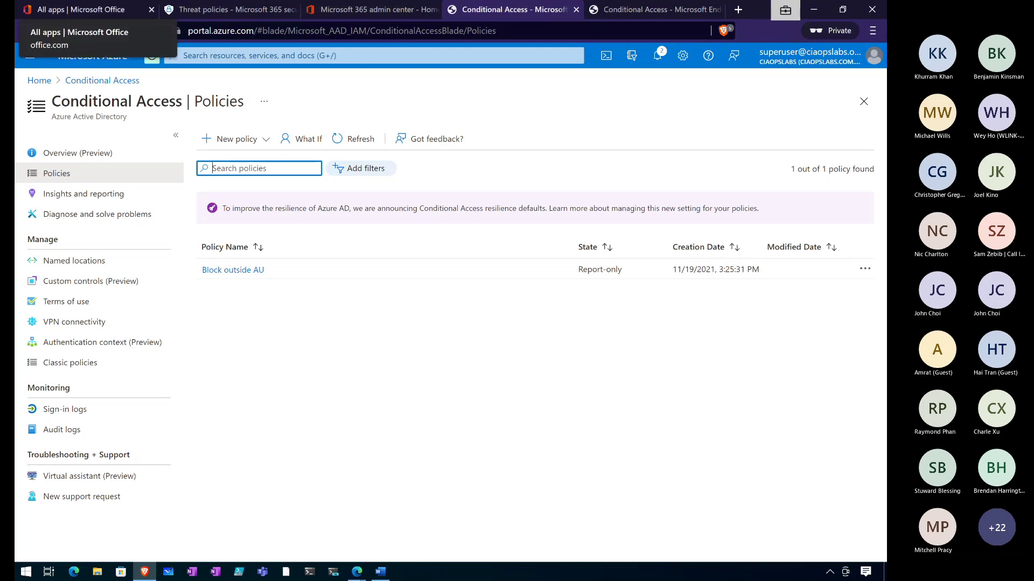
pyautogui.hotkey('alt', 'Tab')
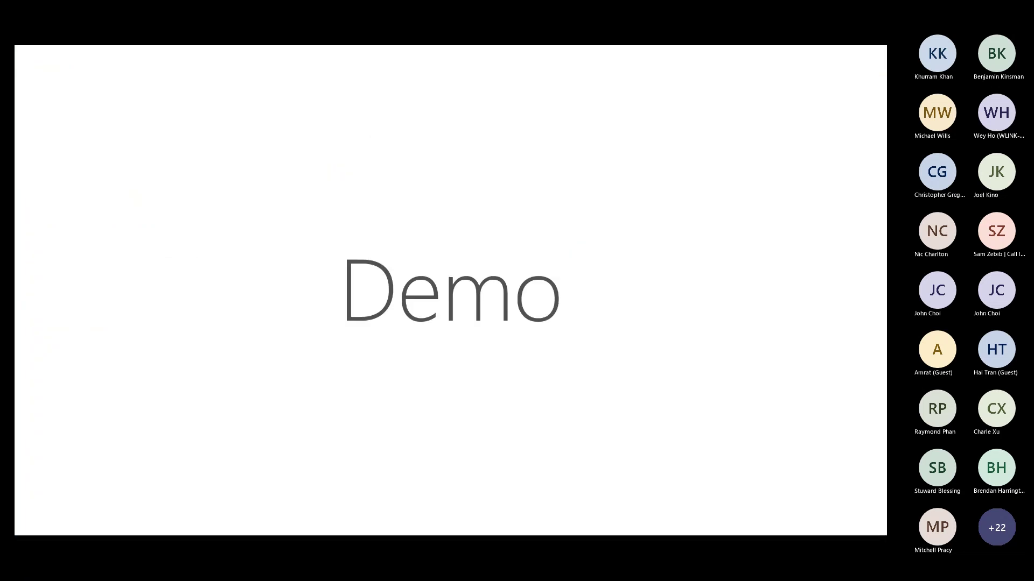
pyautogui.press('Right')
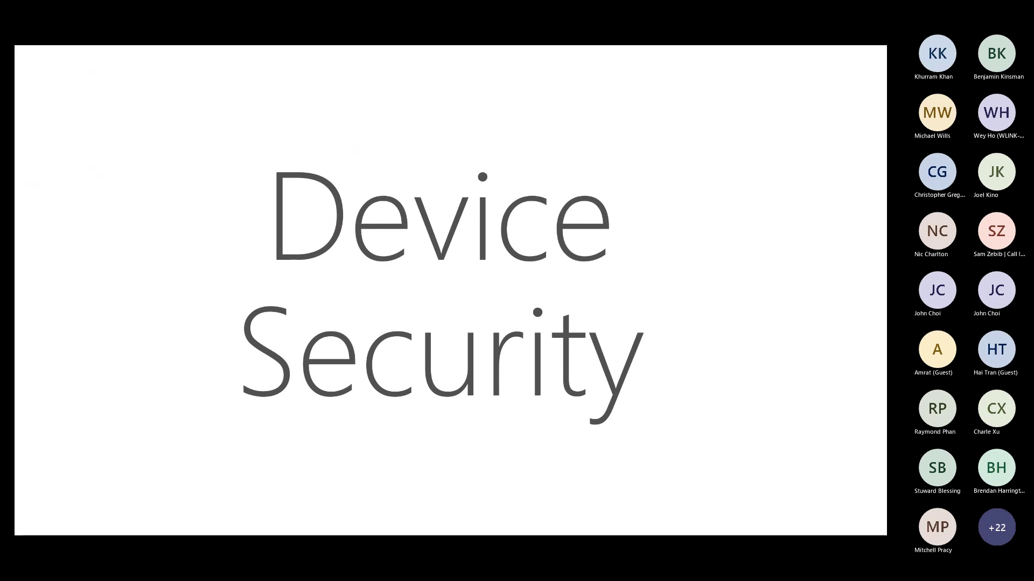
pyautogui.press('Right')
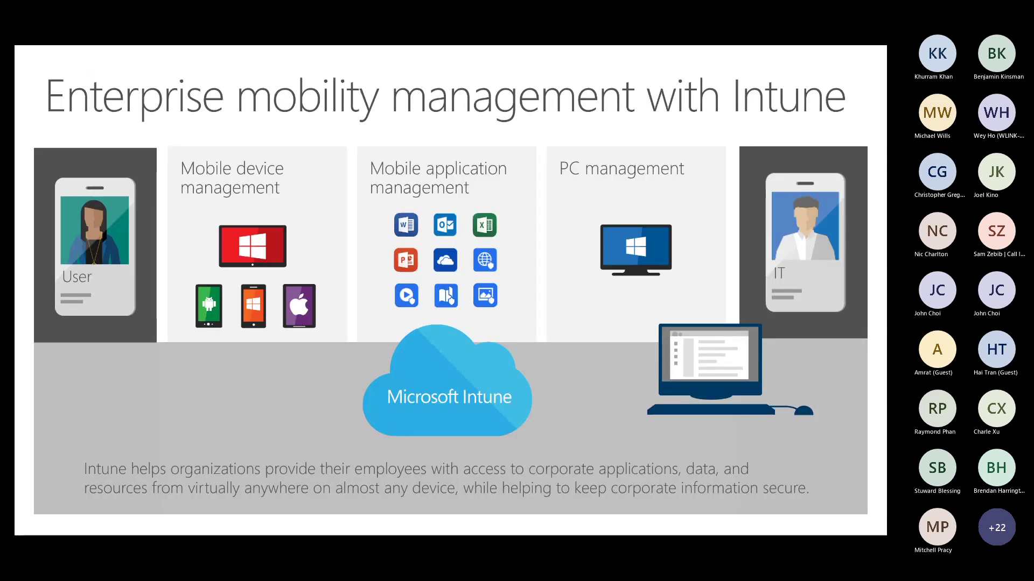
pyautogui.press('Right')
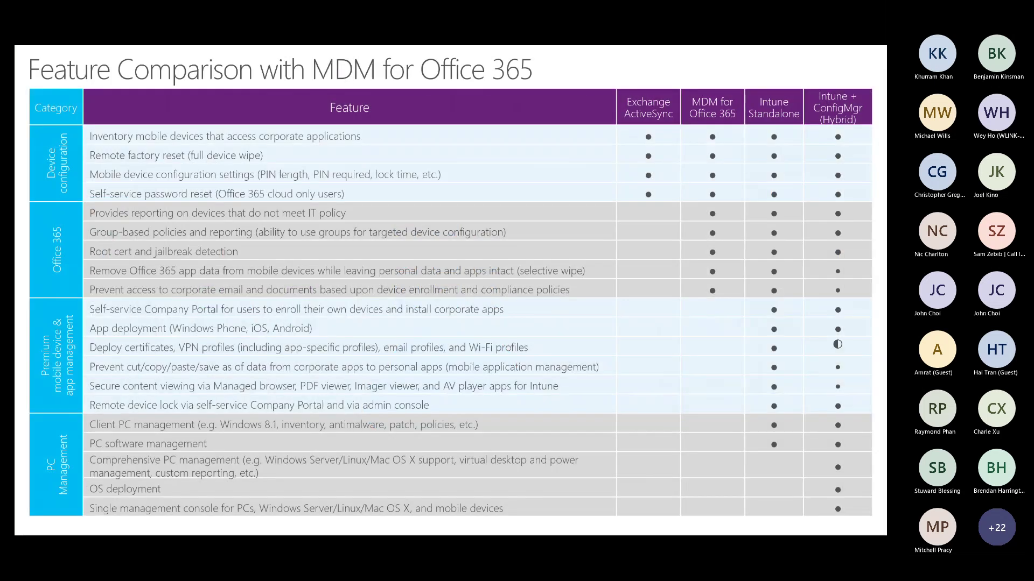
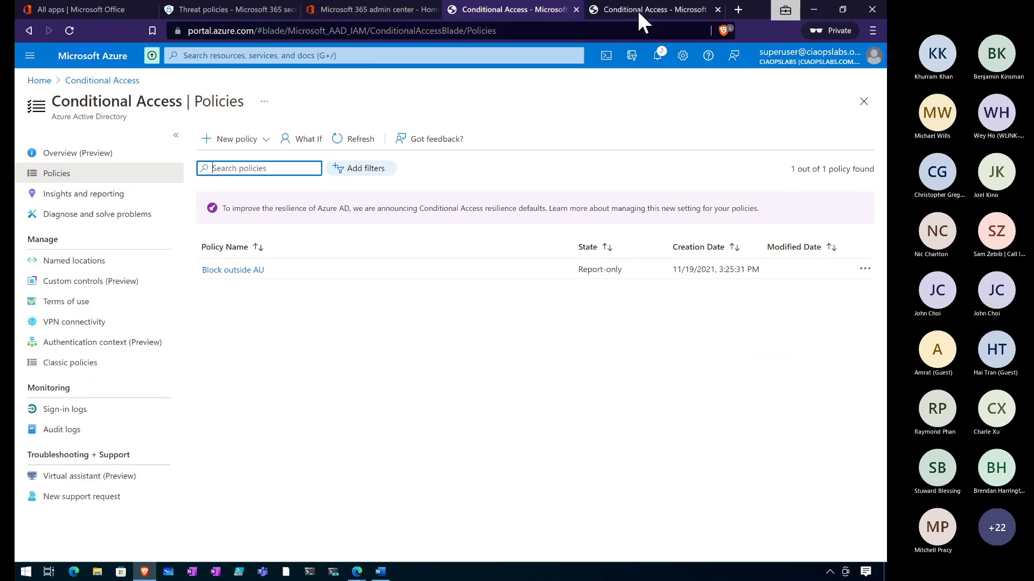
# Step: Switch to the Endpoint Manager admin center and review its home page, the Windows devices area and the device compliance policies
pyautogui.click(637, 8)
pyautogui.click(399, 31)
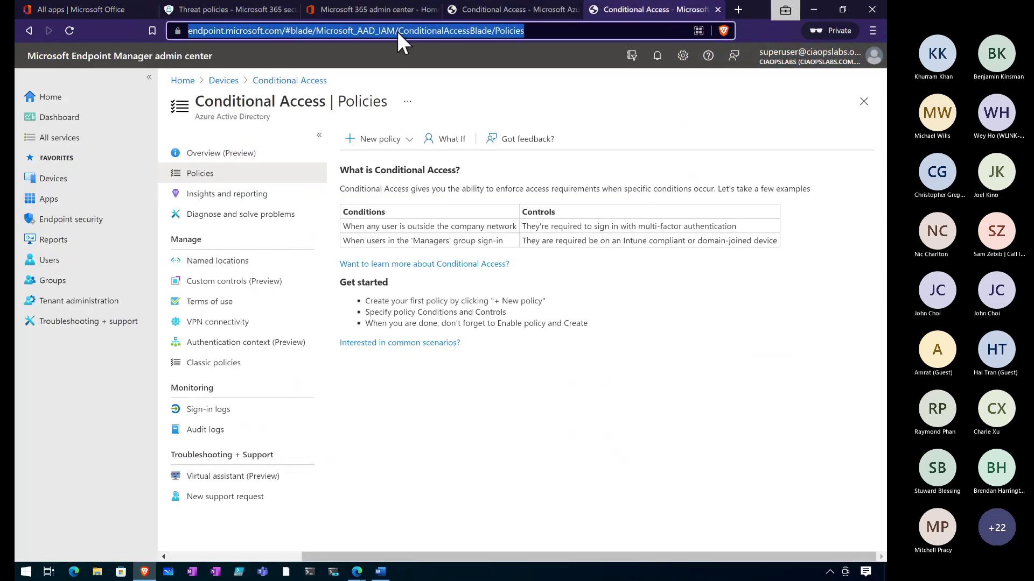
pyautogui.click(53, 99)
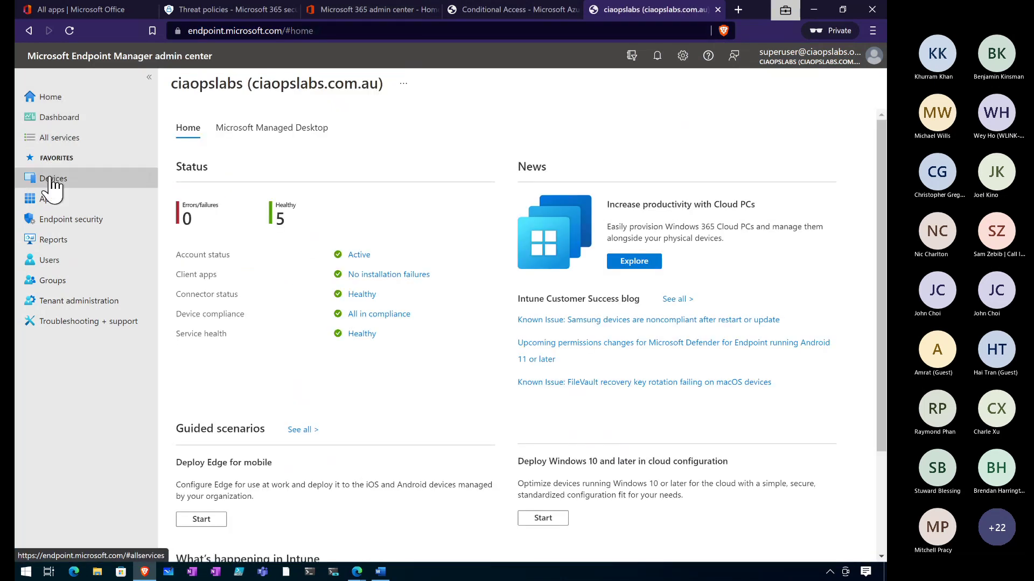
pyautogui.click(54, 183)
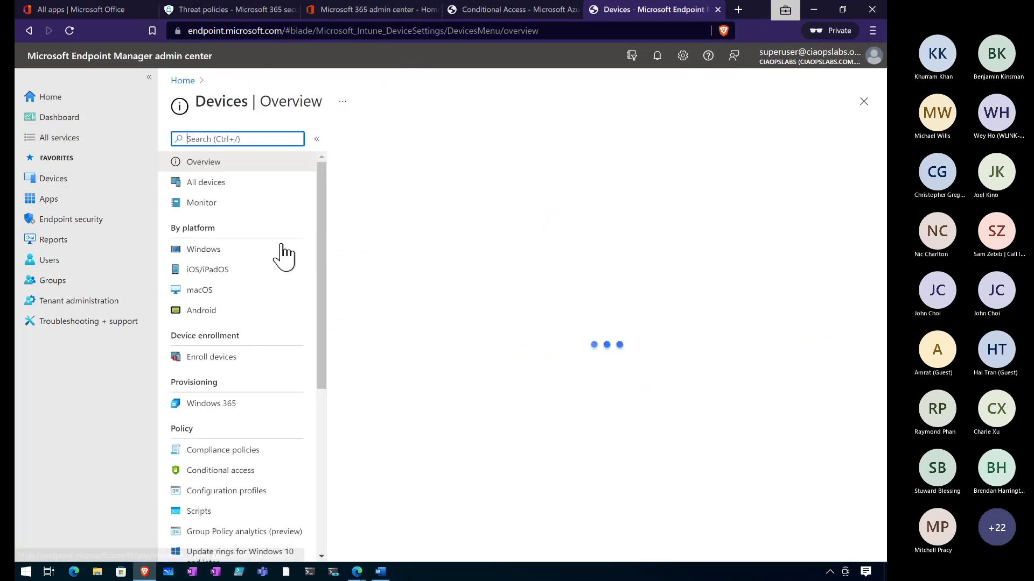
pyautogui.click(214, 260)
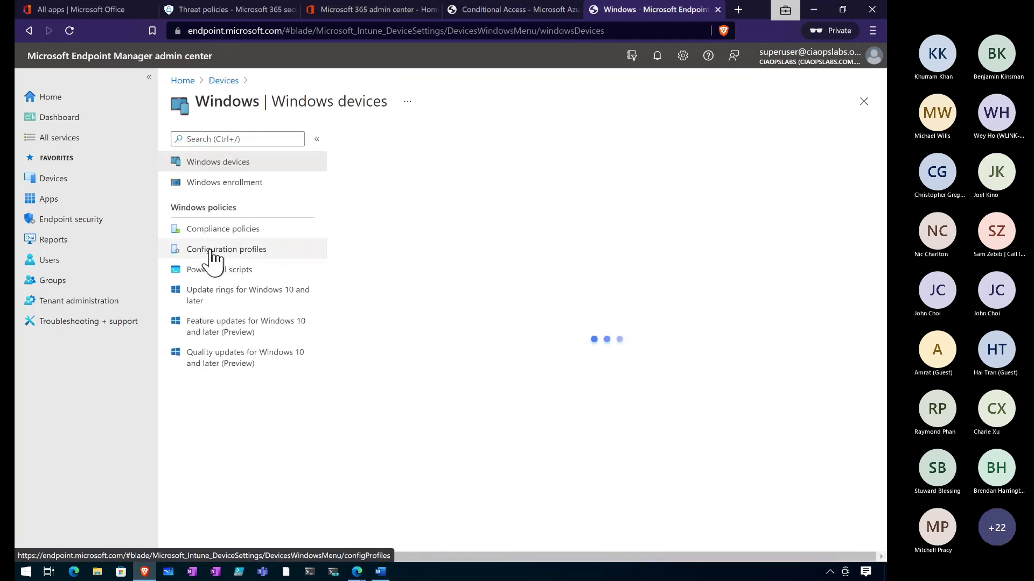
pyautogui.click(217, 81)
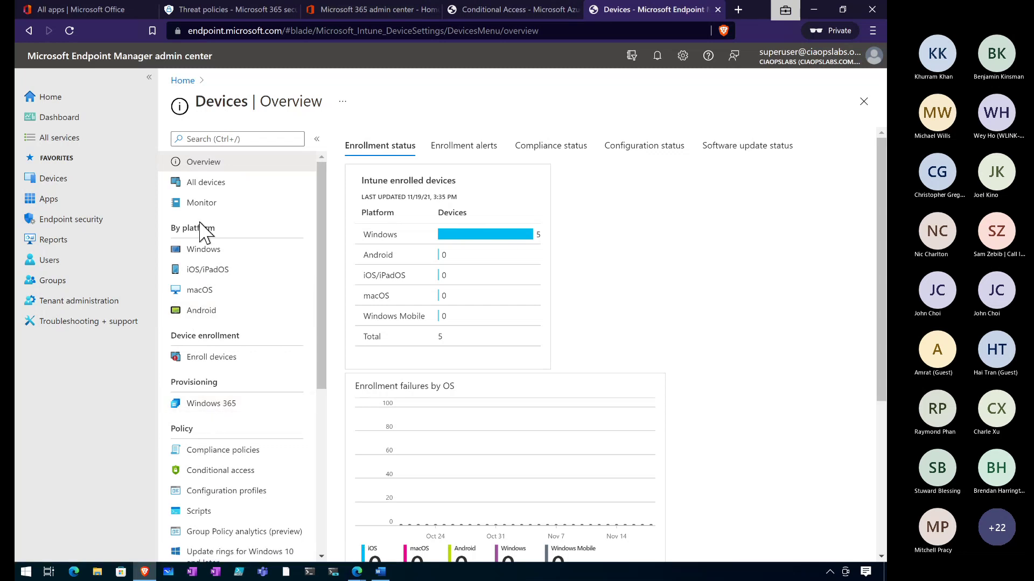
pyautogui.click(216, 455)
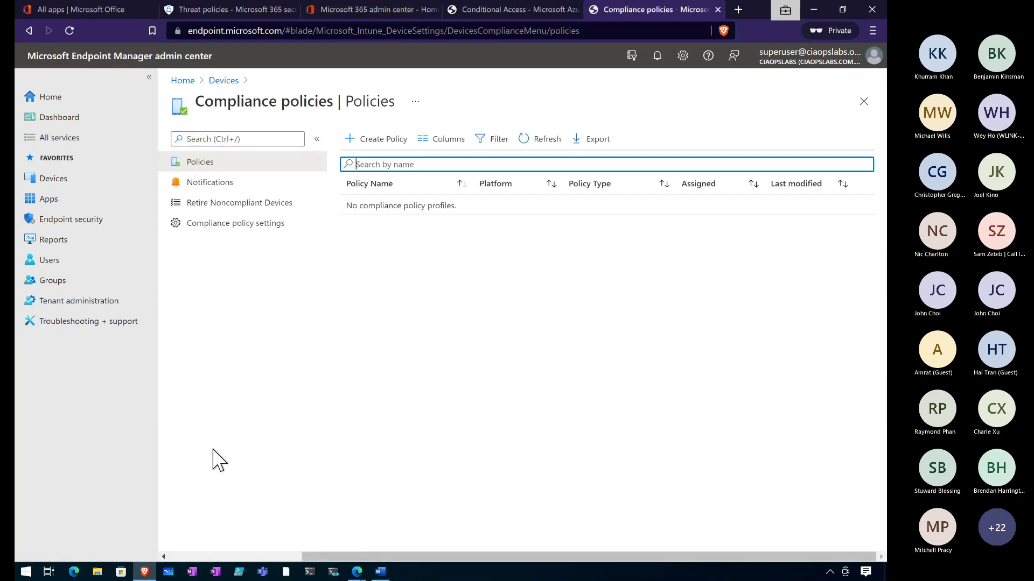
# Step: Start a device configuration profile named Settings for Windows 10 and later, using the Settings catalog (preview) profile type
pyautogui.click(223, 80)
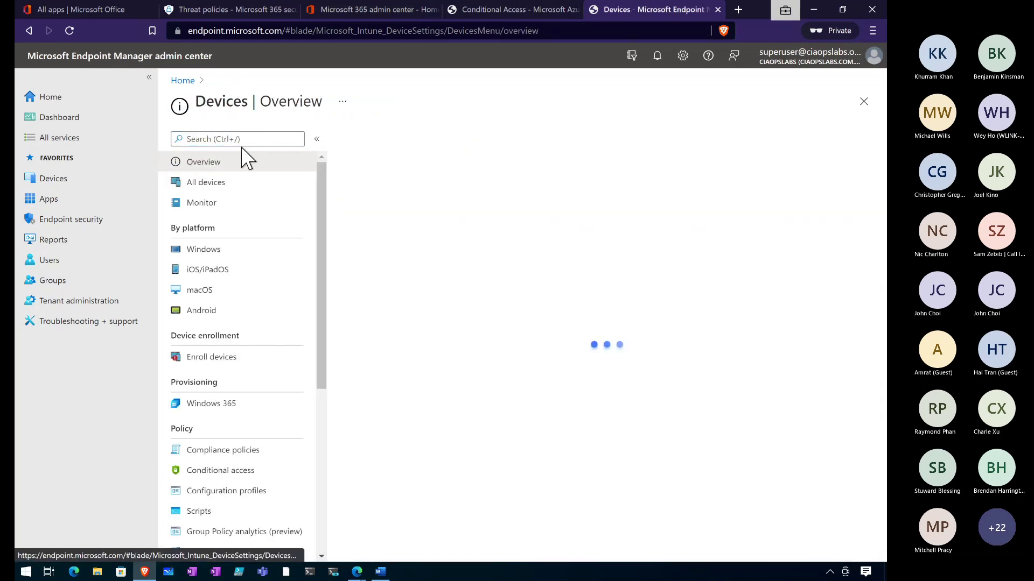
pyautogui.click(252, 498)
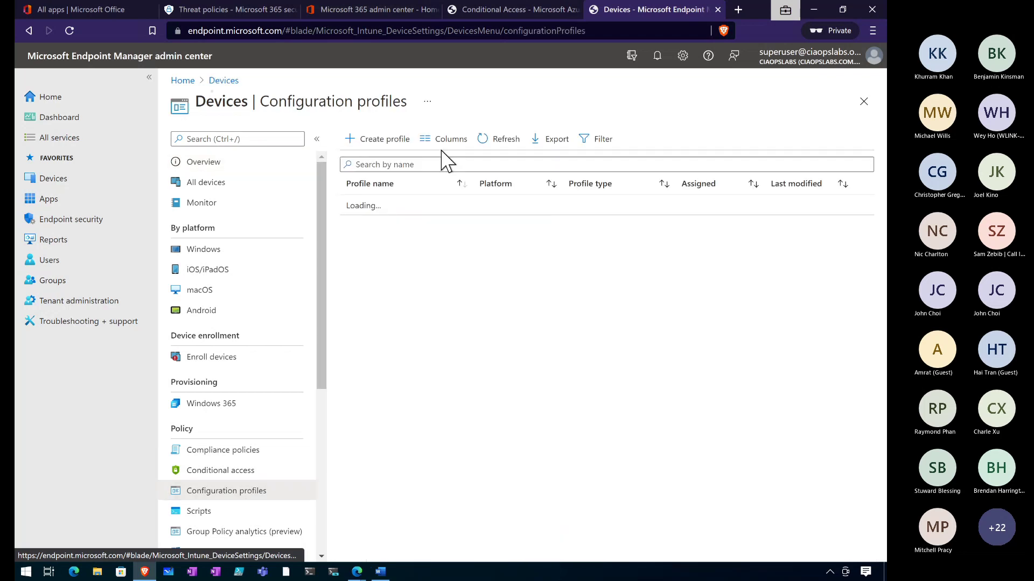
pyautogui.click(386, 142)
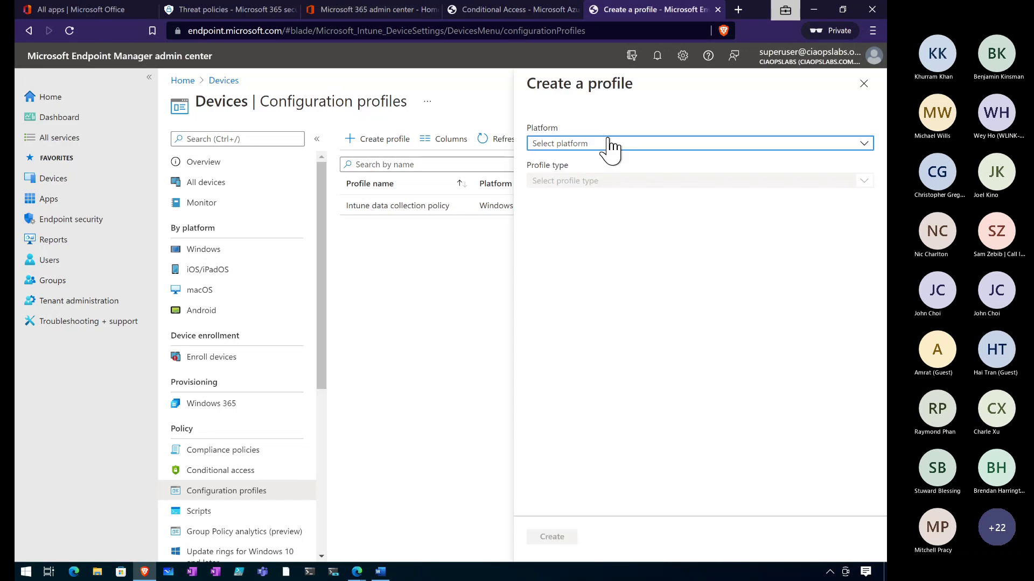
pyautogui.click(610, 144)
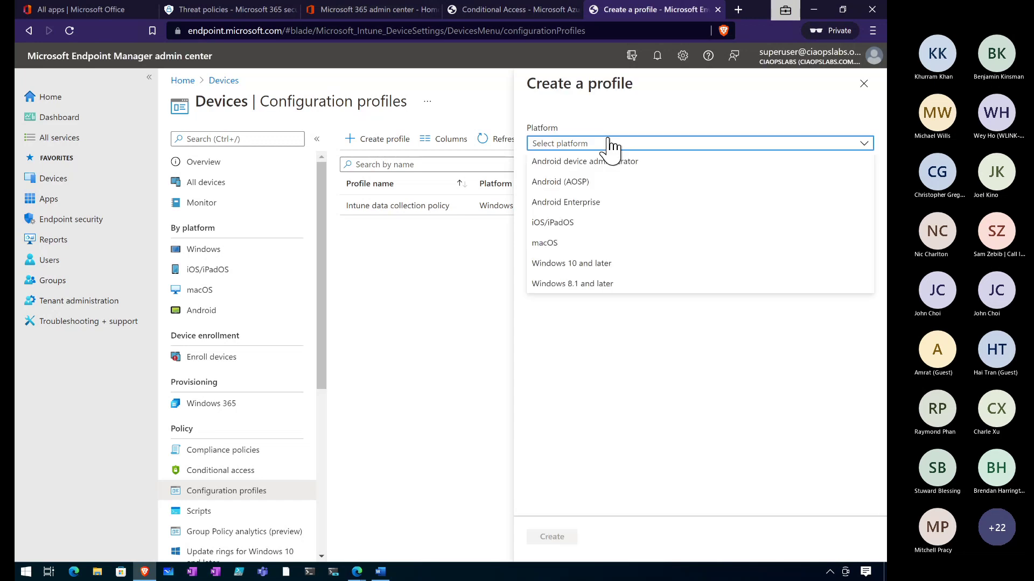
pyautogui.click(554, 268)
pyautogui.click(565, 183)
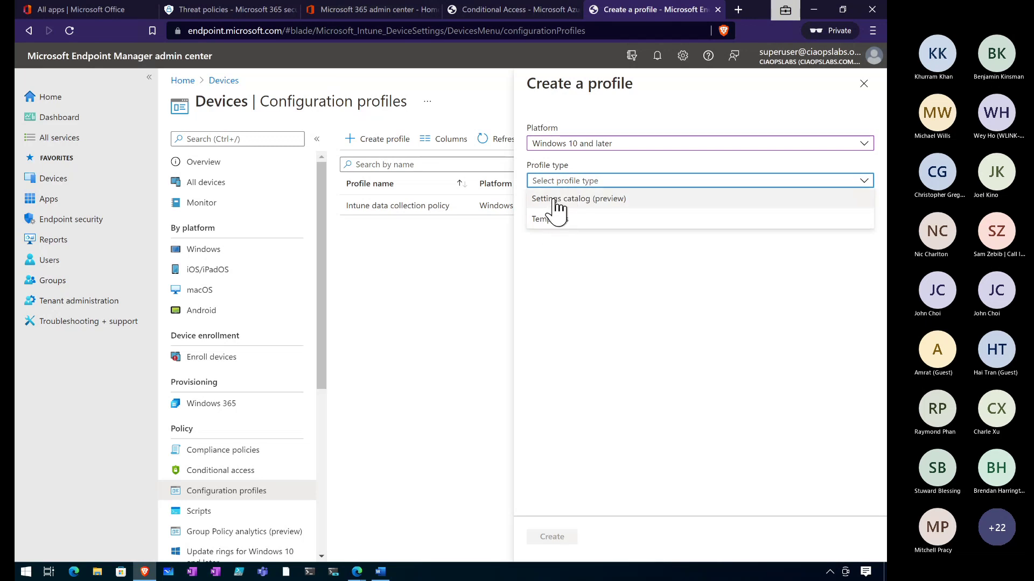
pyautogui.click(557, 202)
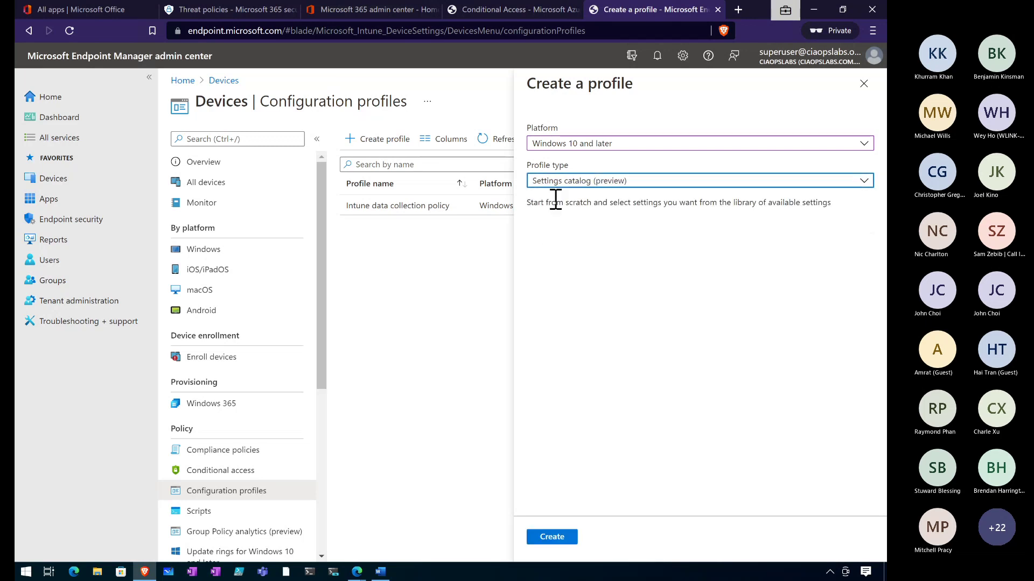
pyautogui.click(537, 539)
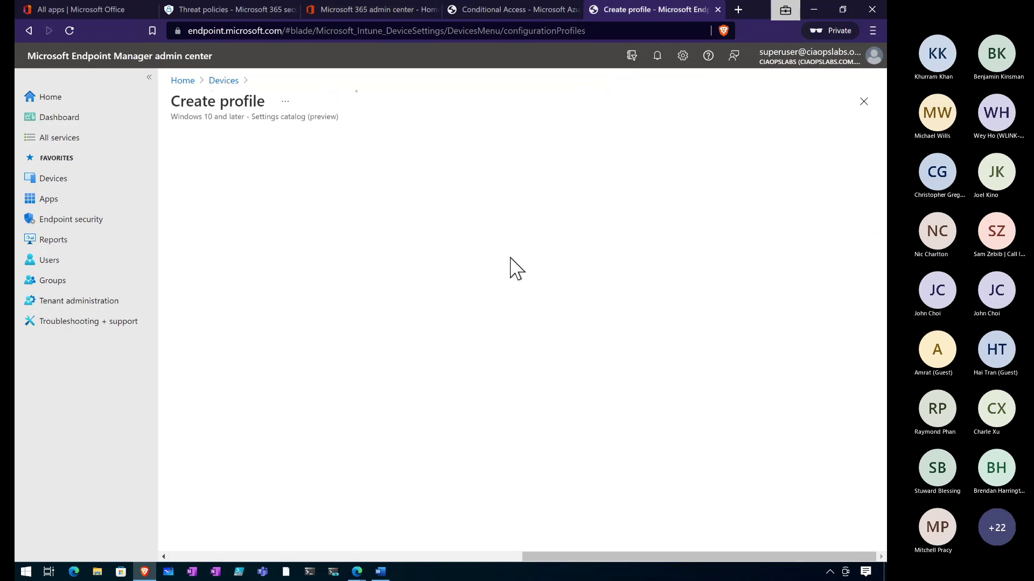
pyautogui.click(436, 178)
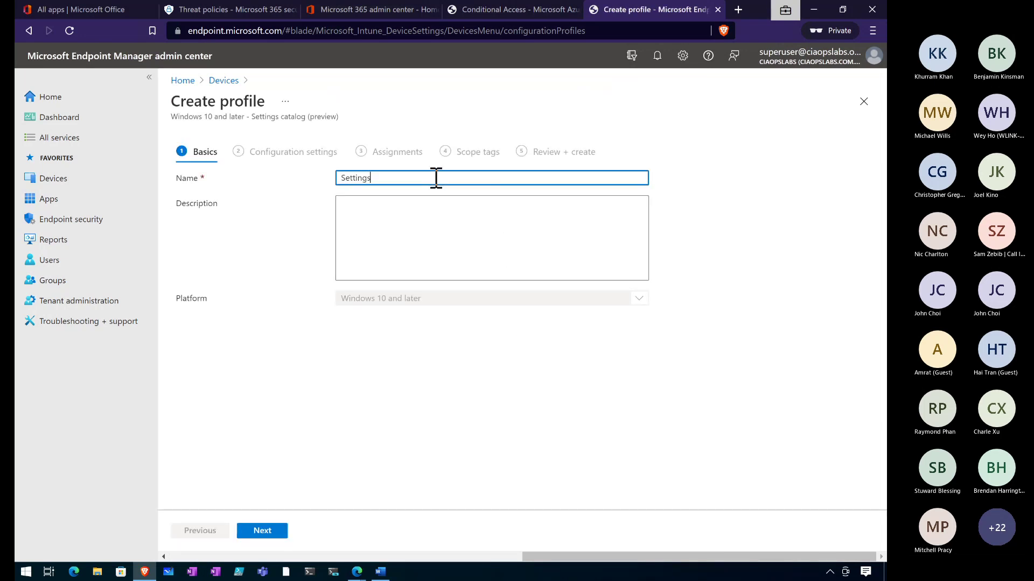
pyautogui.click(263, 531)
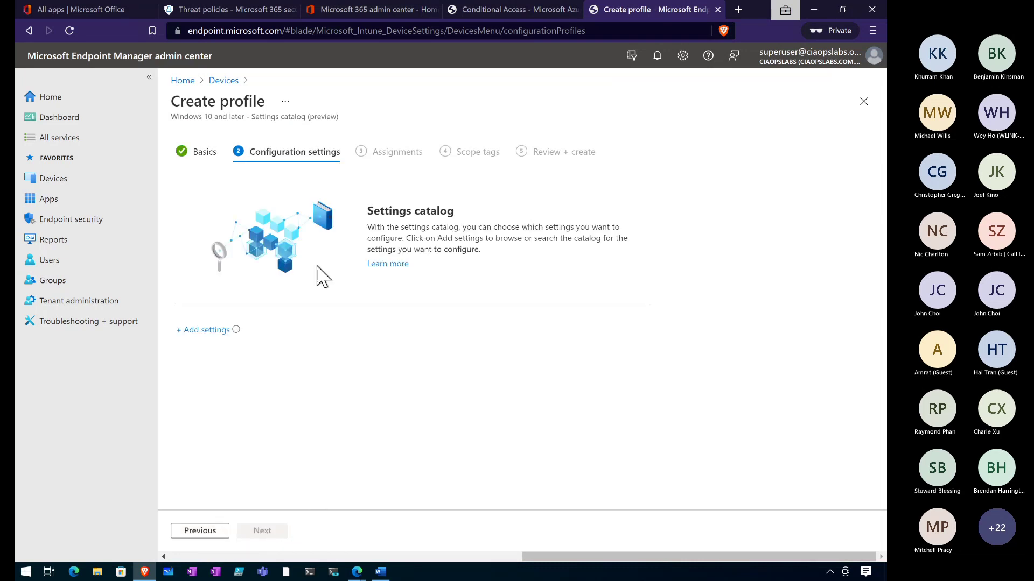
# Step: Add the OneDrive settings Silently move Windows known folders to OneDrive, Sync Admin Reports and Use OneDrive Files On-Demand, and continue to the assignments
pyautogui.click(207, 330)
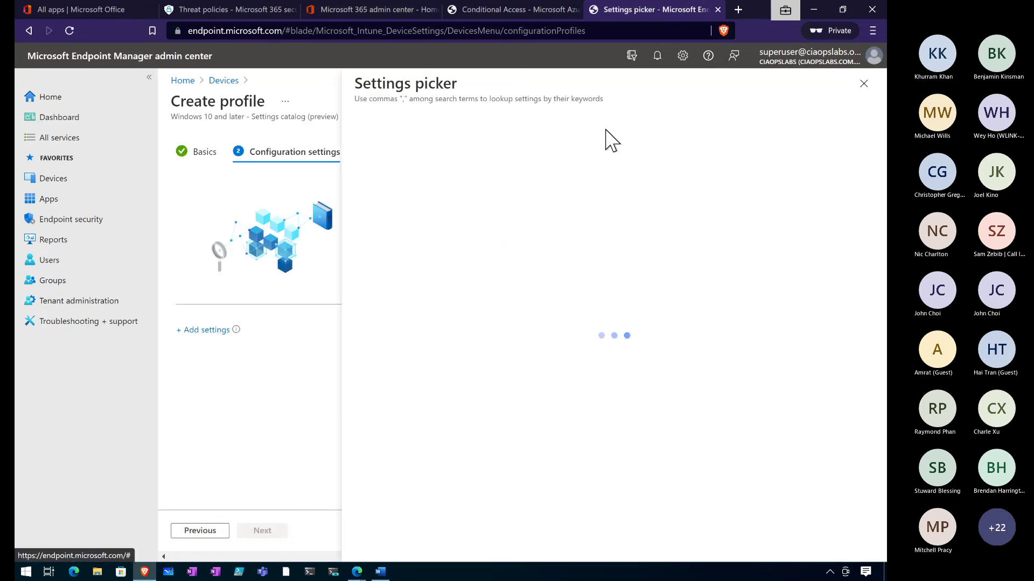
pyautogui.write('onedrive')
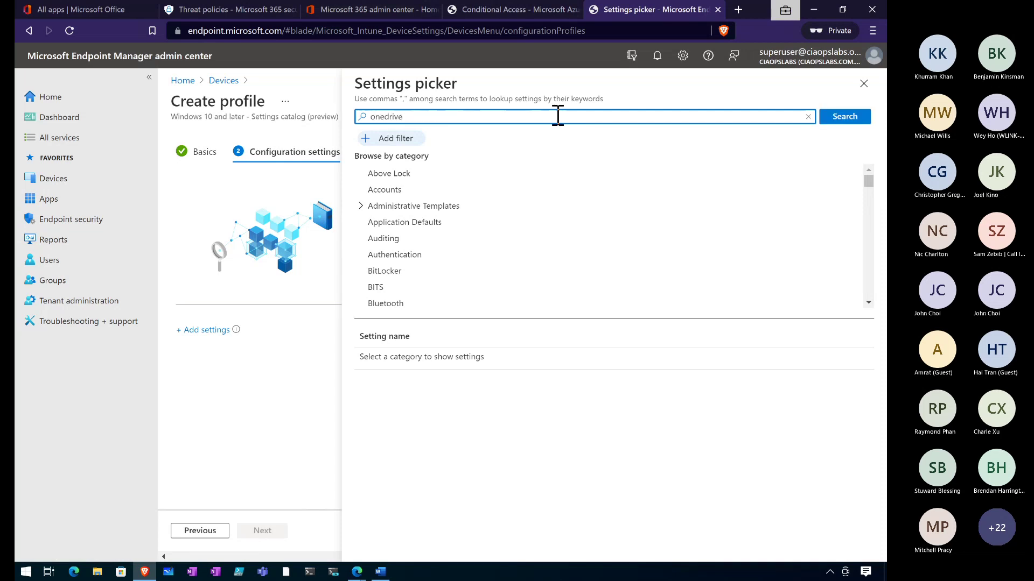
pyautogui.press('Return')
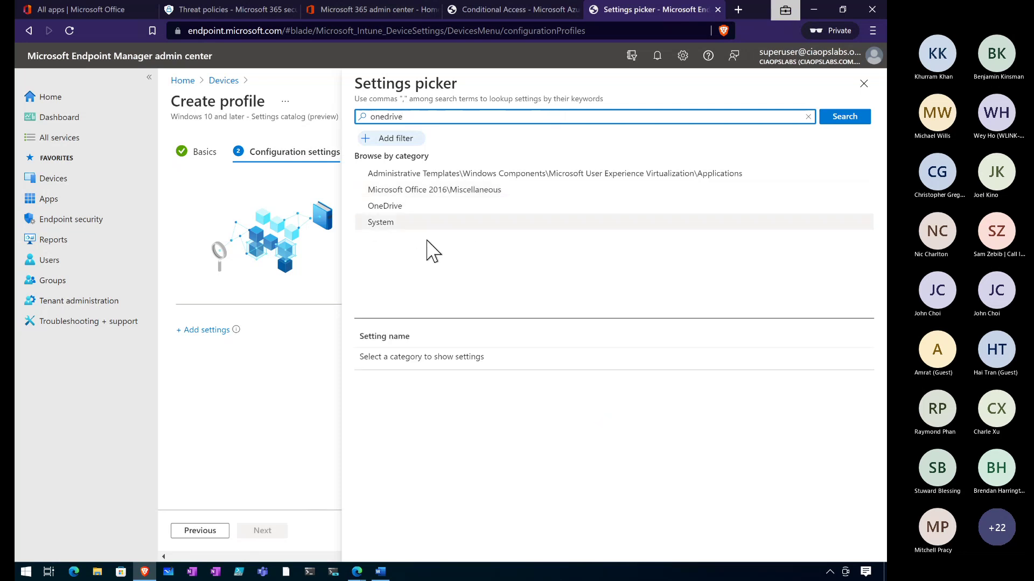
pyautogui.click(389, 211)
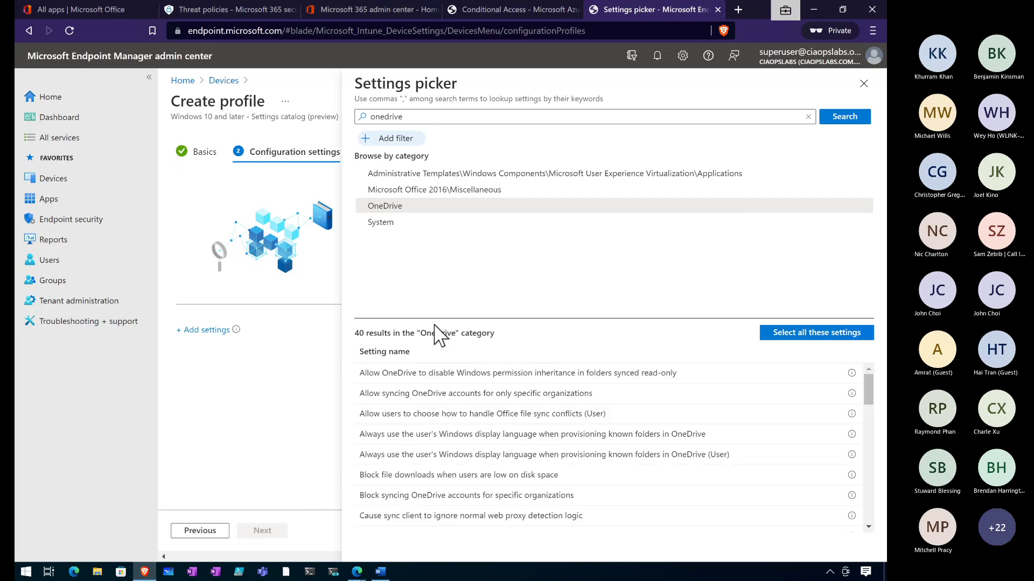
pyautogui.scroll(-2, 462, 423)
pyautogui.scroll(-10, 462, 420)
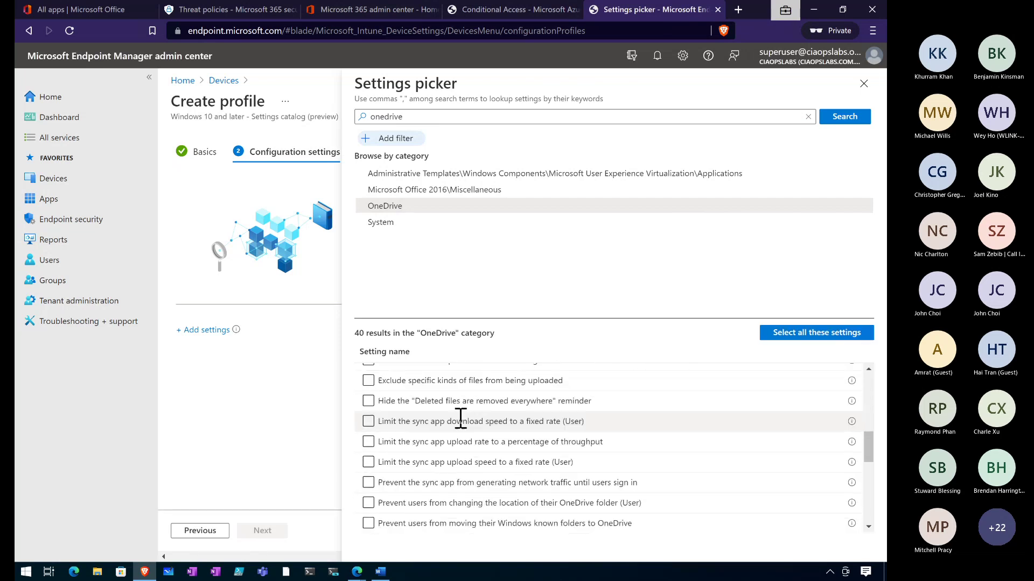
pyautogui.click(368, 409)
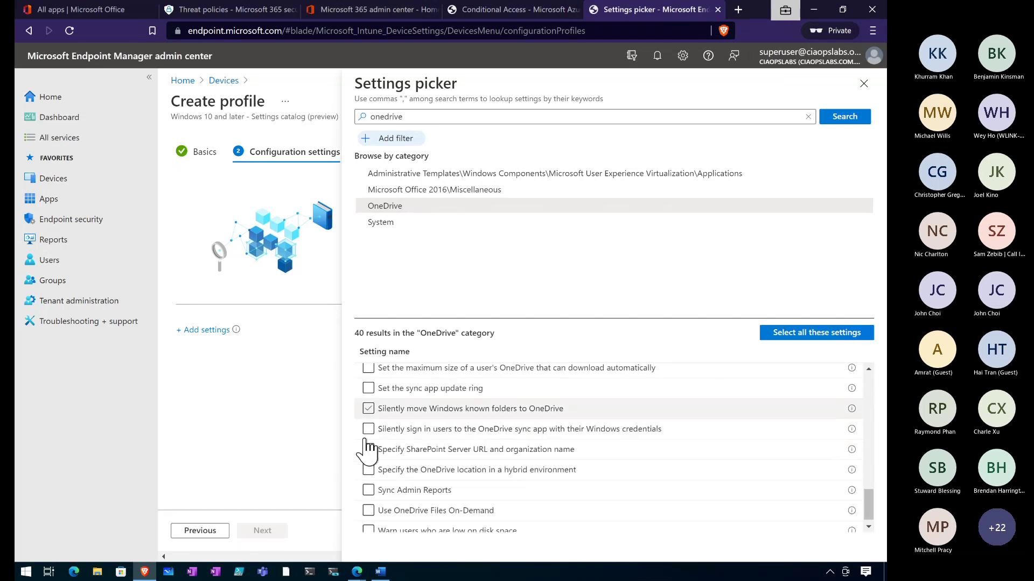
pyautogui.click(368, 491)
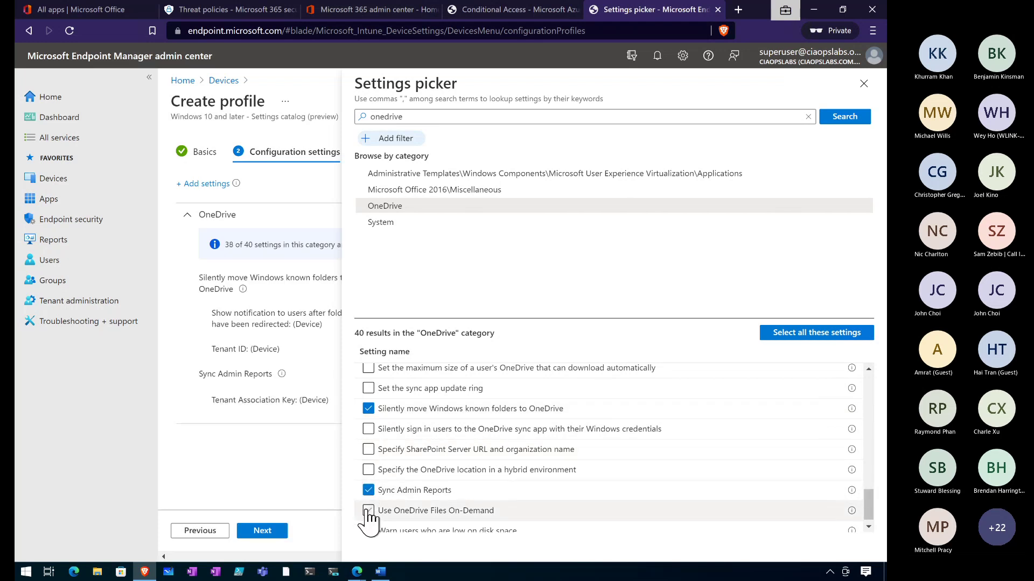
pyautogui.click(368, 510)
pyautogui.click(261, 531)
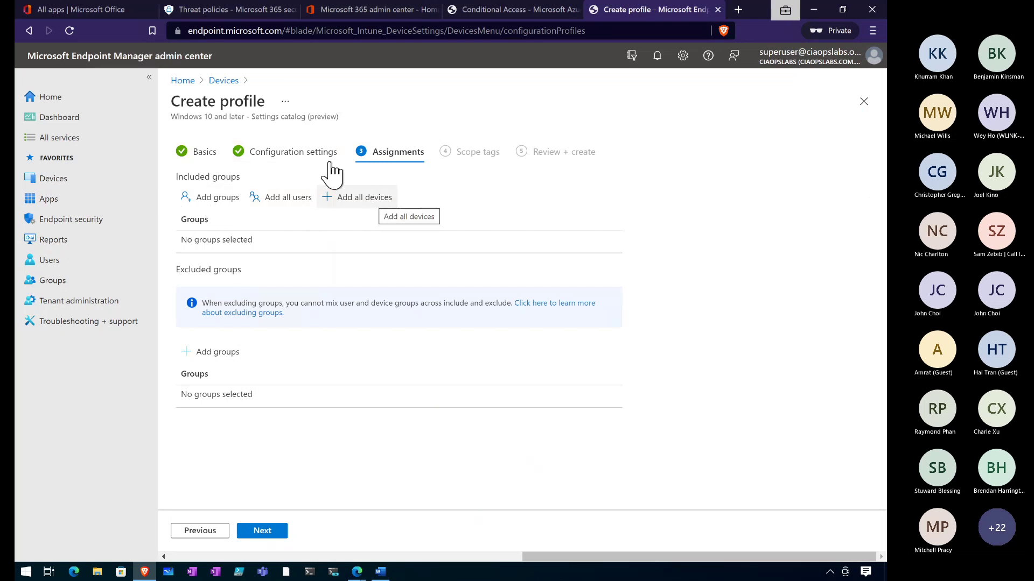
# Step: Leave the profile wizard and open the list of Windows apps managed in Endpoint Manager
pyautogui.click(49, 200)
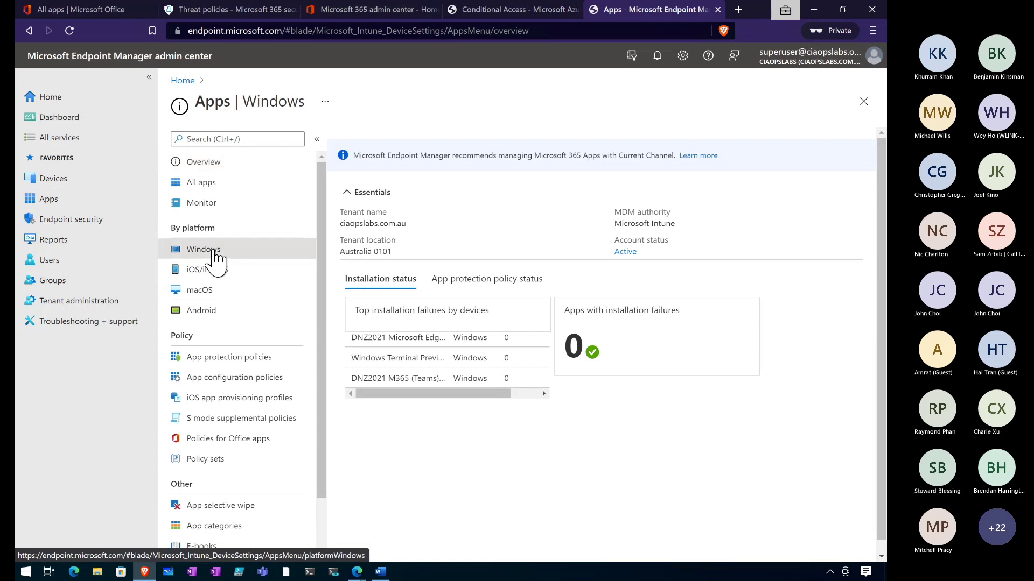
pyautogui.click(214, 250)
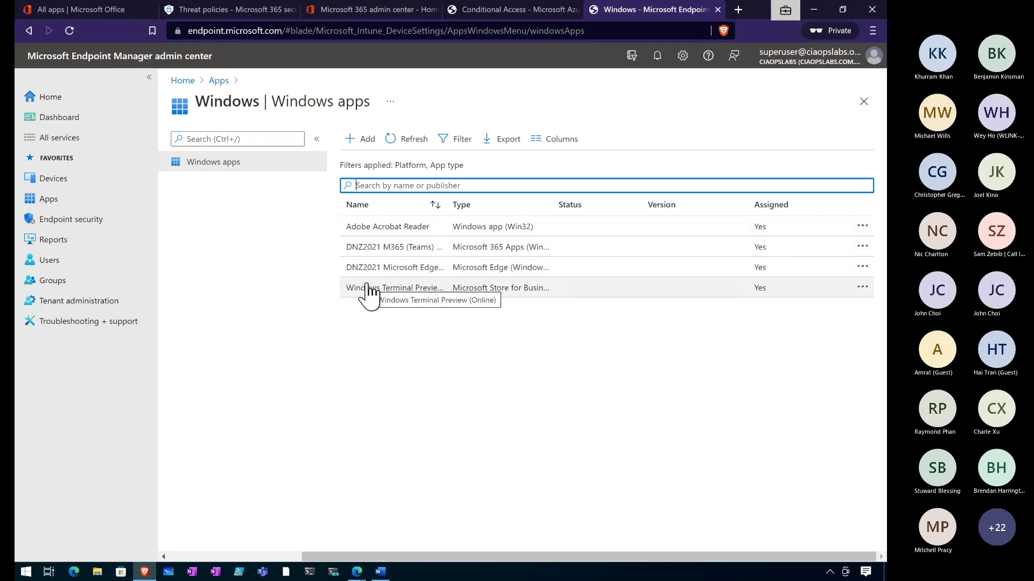
# Step: Review the all apps list, app protection and configuration policies, policies for Office apps, and app selective wipe requests
pyautogui.click(59, 201)
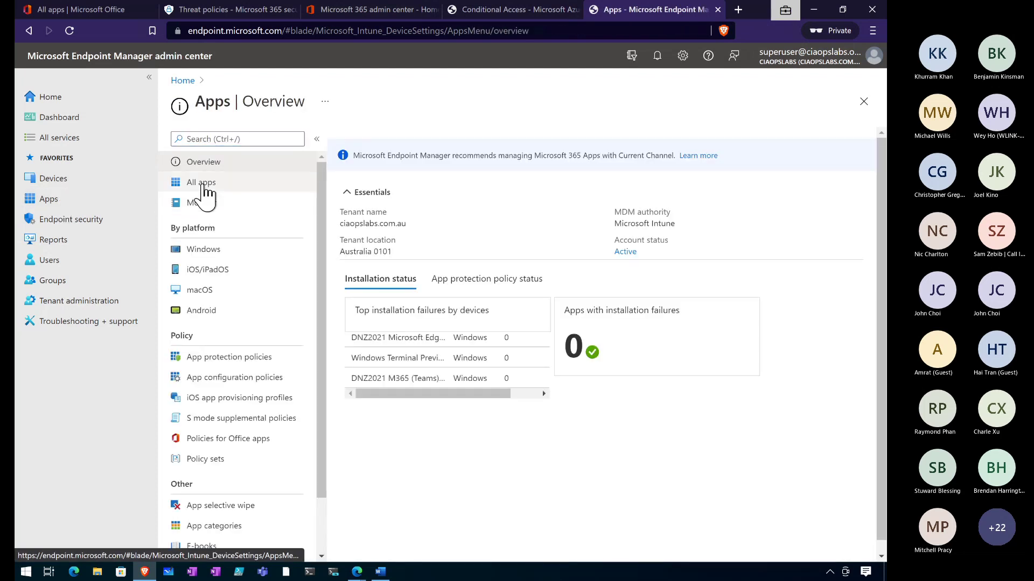
pyautogui.click(202, 183)
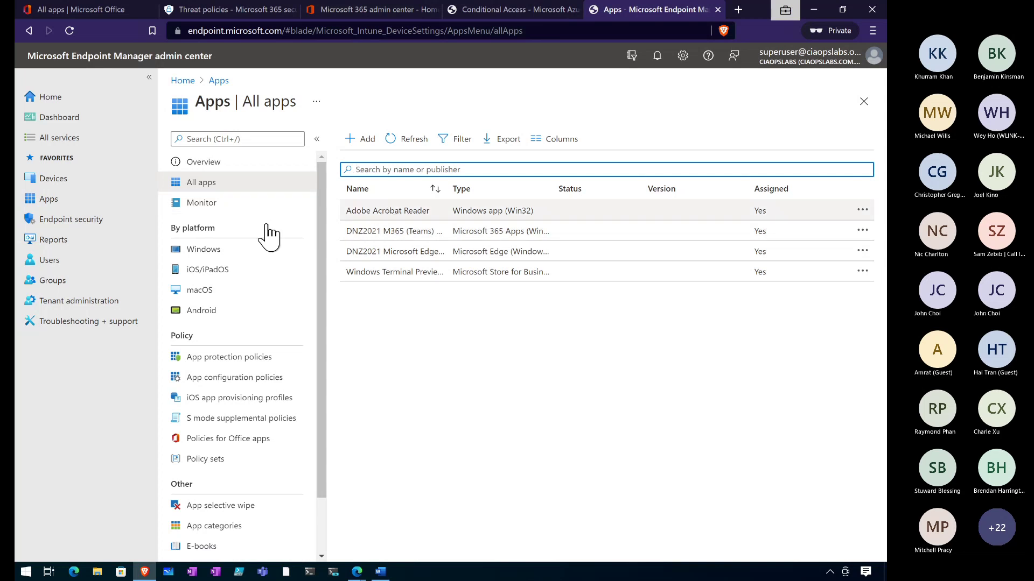
pyautogui.click(236, 363)
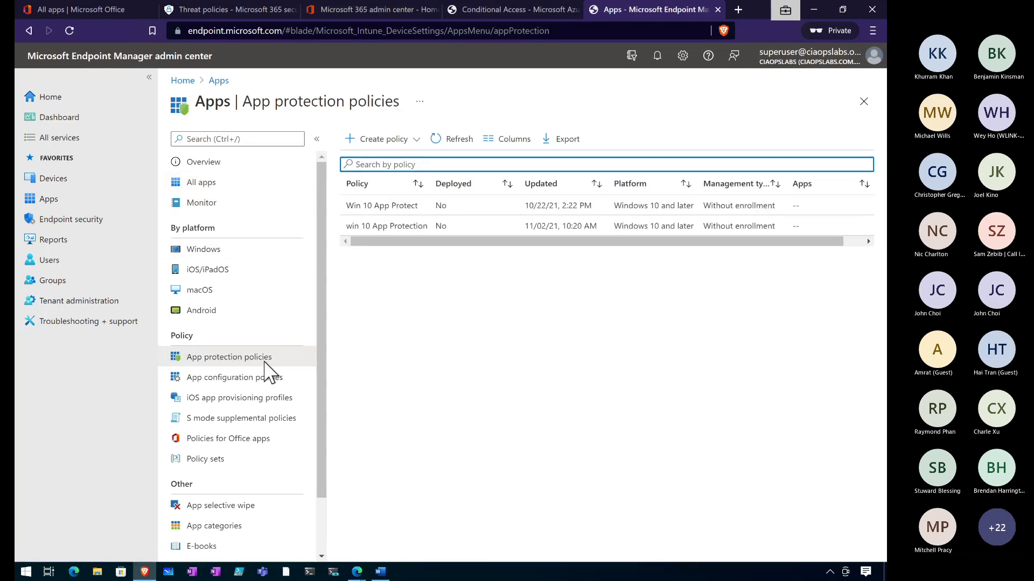
pyautogui.click(258, 379)
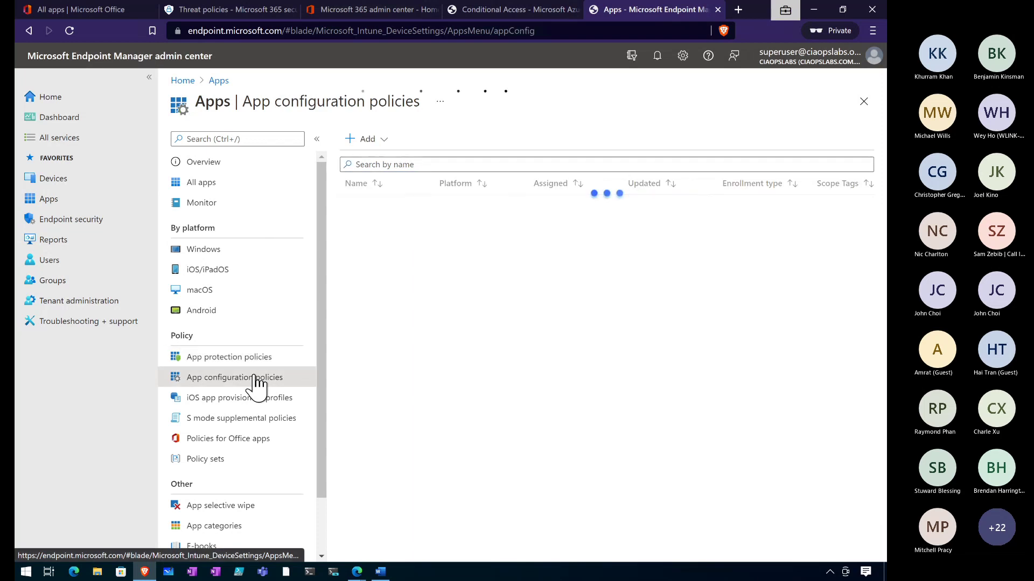
pyautogui.click(241, 443)
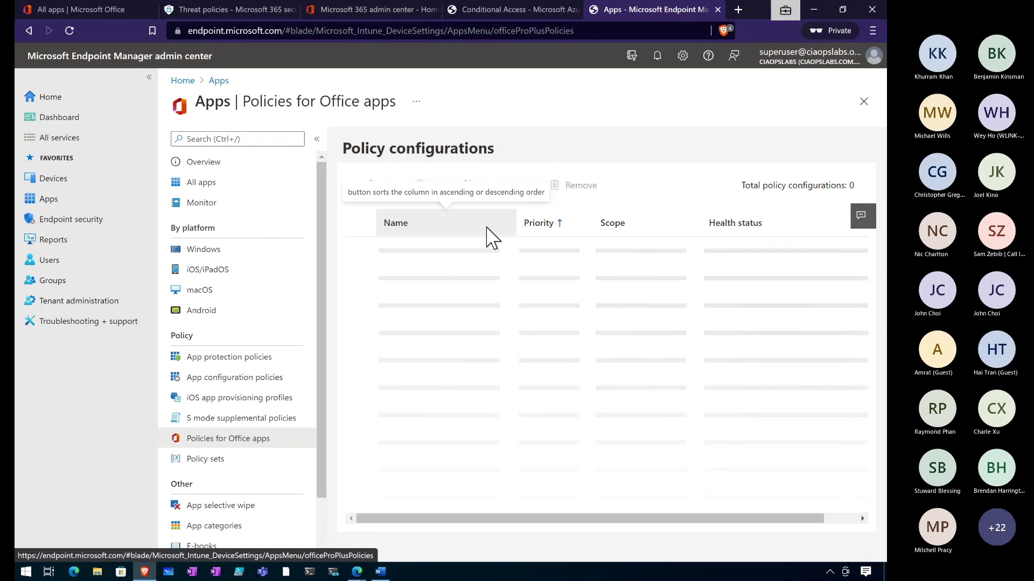
pyautogui.click(237, 508)
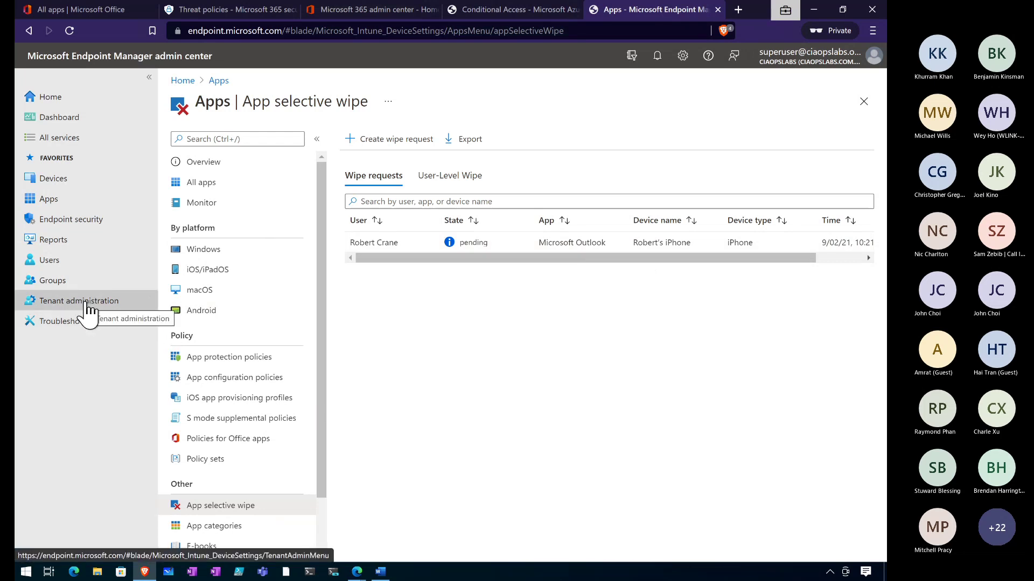
# Step: Open the endpoint security baselines and review the profiles and versions of the Windows MDM security baseline
pyautogui.click(85, 222)
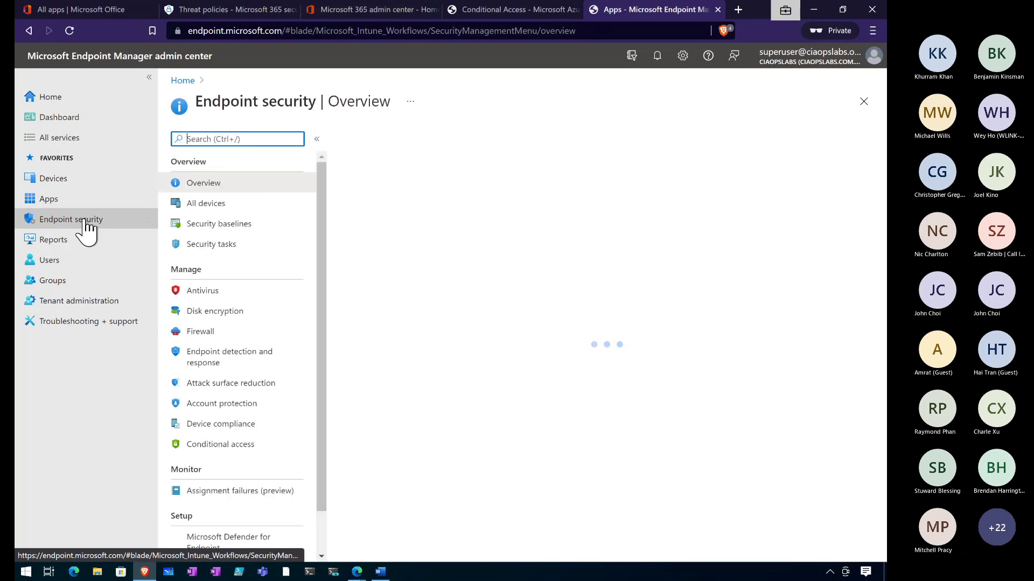
pyautogui.click(224, 223)
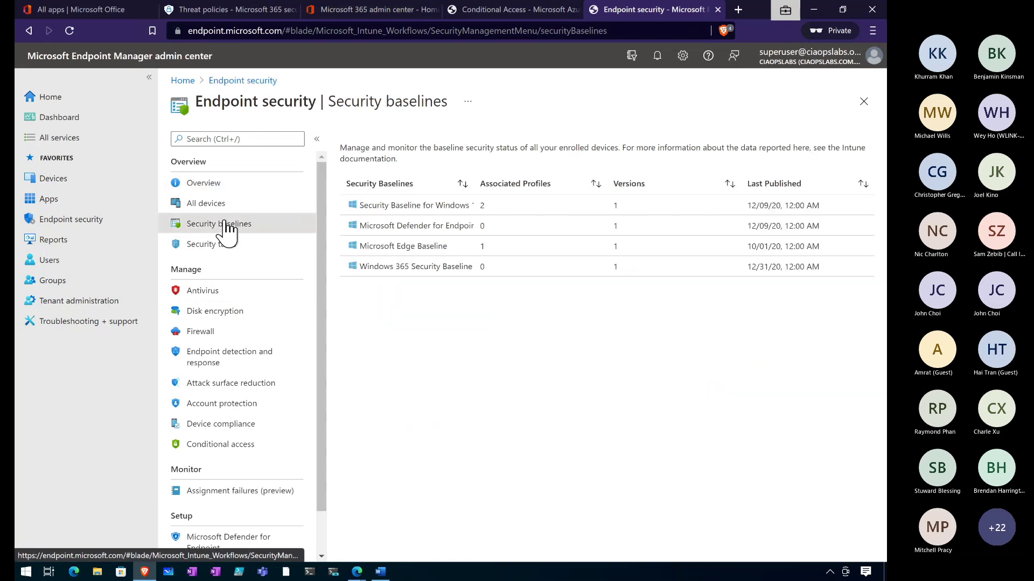
pyautogui.click(423, 208)
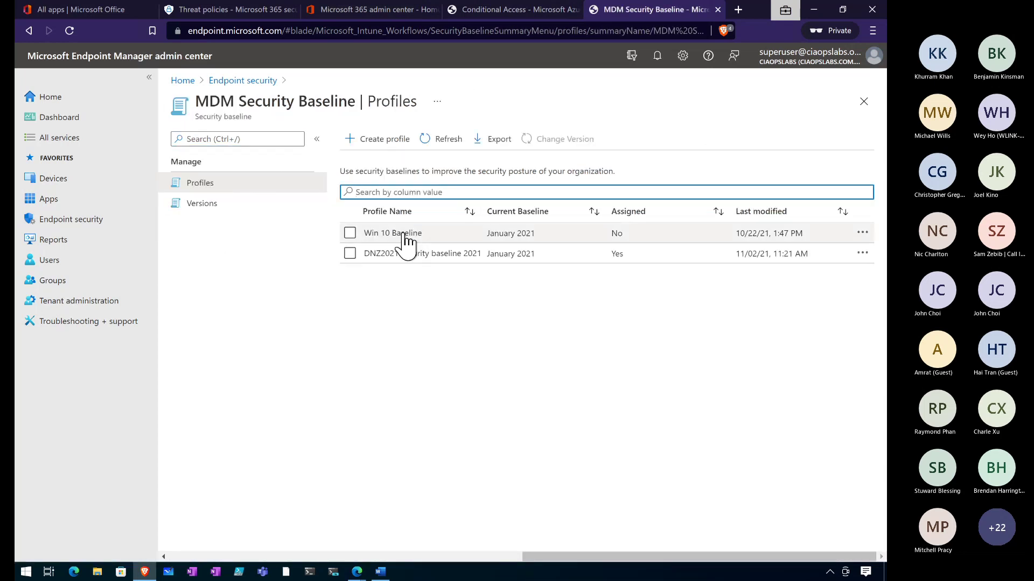
pyautogui.click(205, 203)
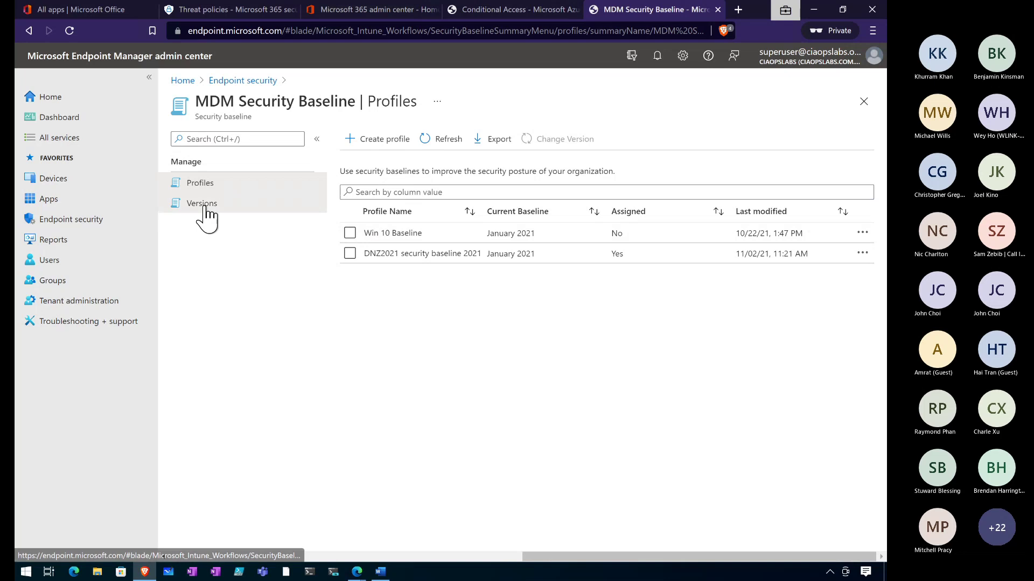
pyautogui.click(200, 184)
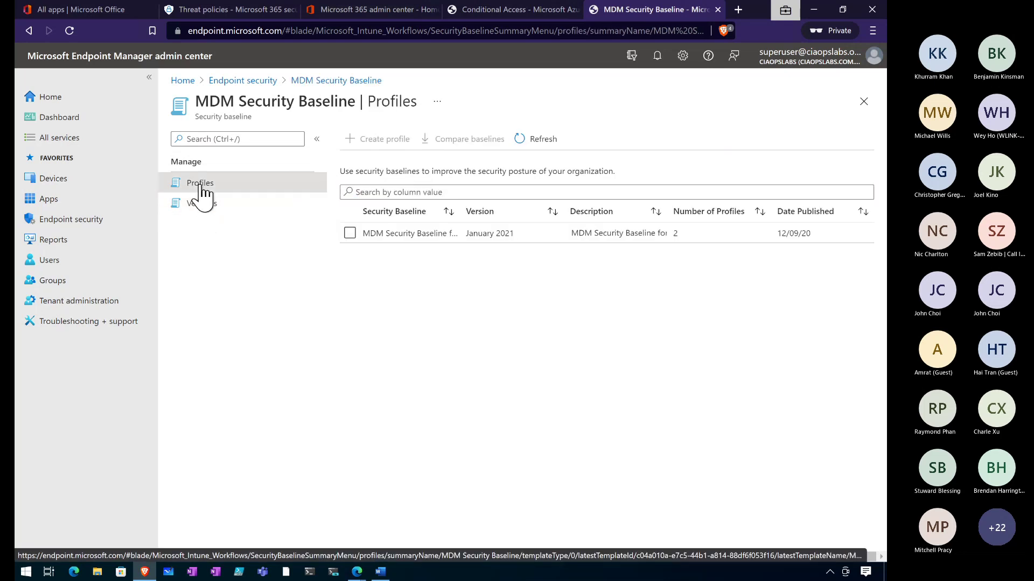
# Step: Examine the configuration settings of the Win 10 Baseline profile, including its Remote Procedure Call category
pyautogui.click(412, 235)
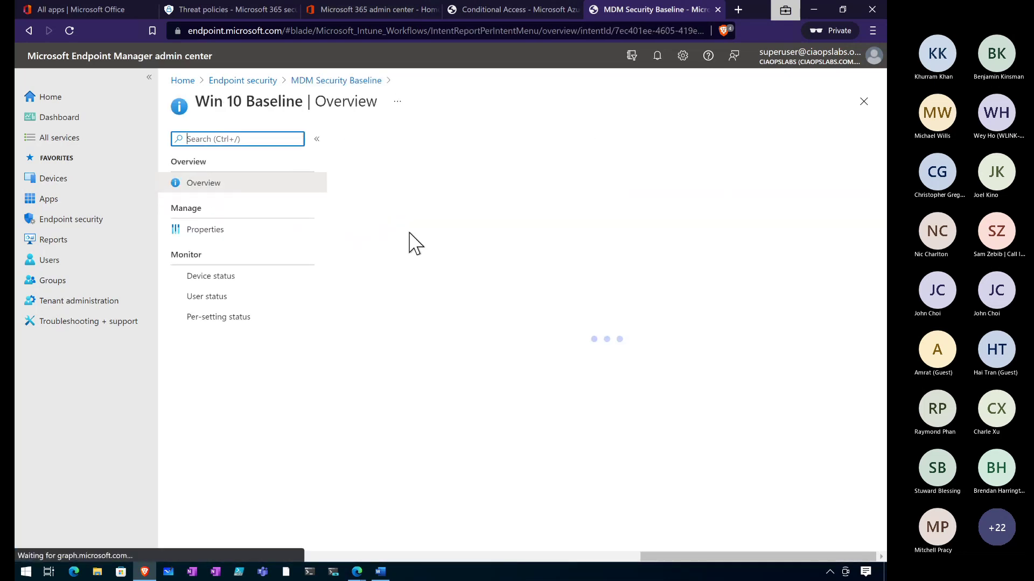
pyautogui.click(210, 231)
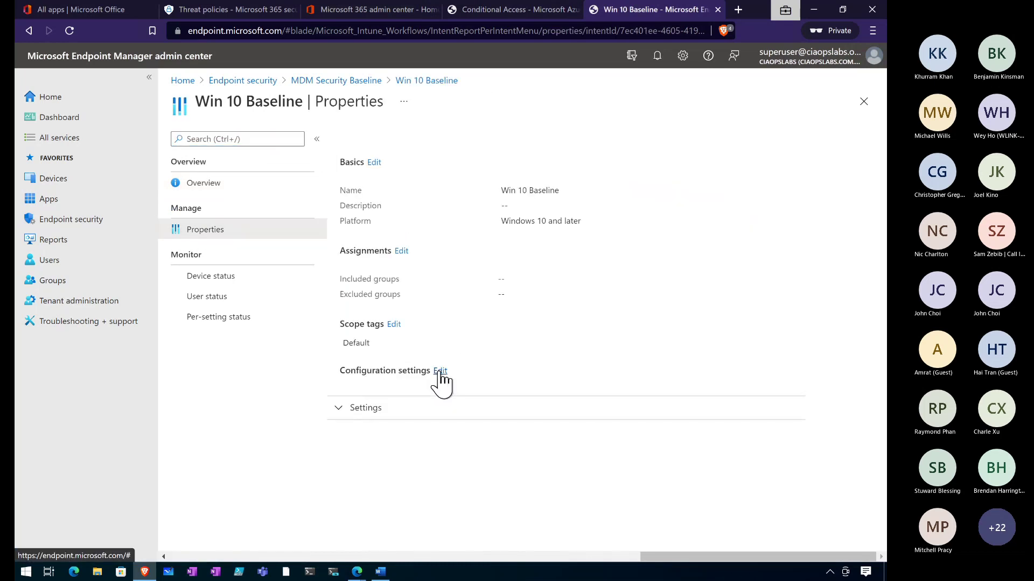
pyautogui.click(439, 371)
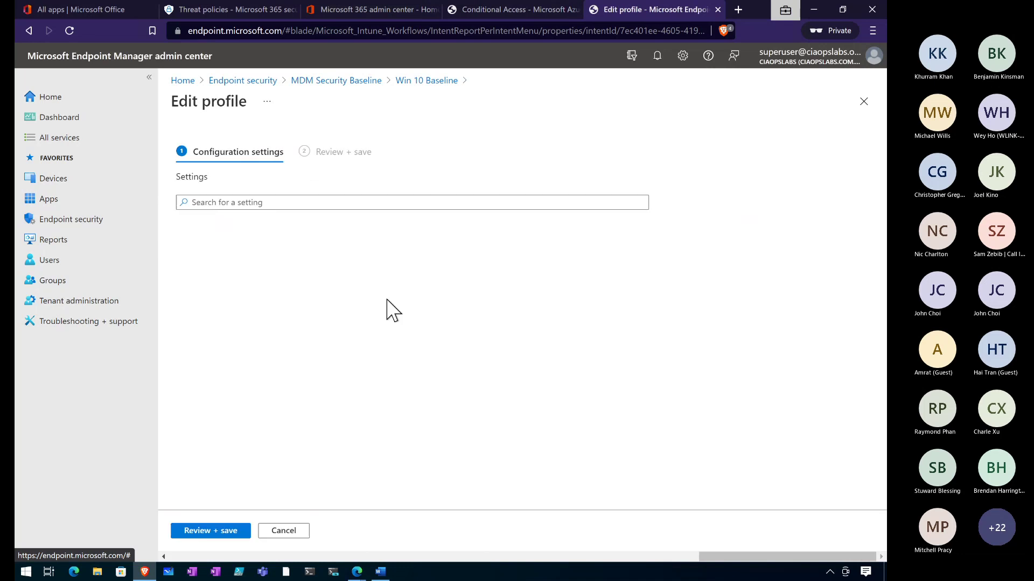
pyautogui.scroll(-5, 387, 309)
pyautogui.scroll(-6, 388, 310)
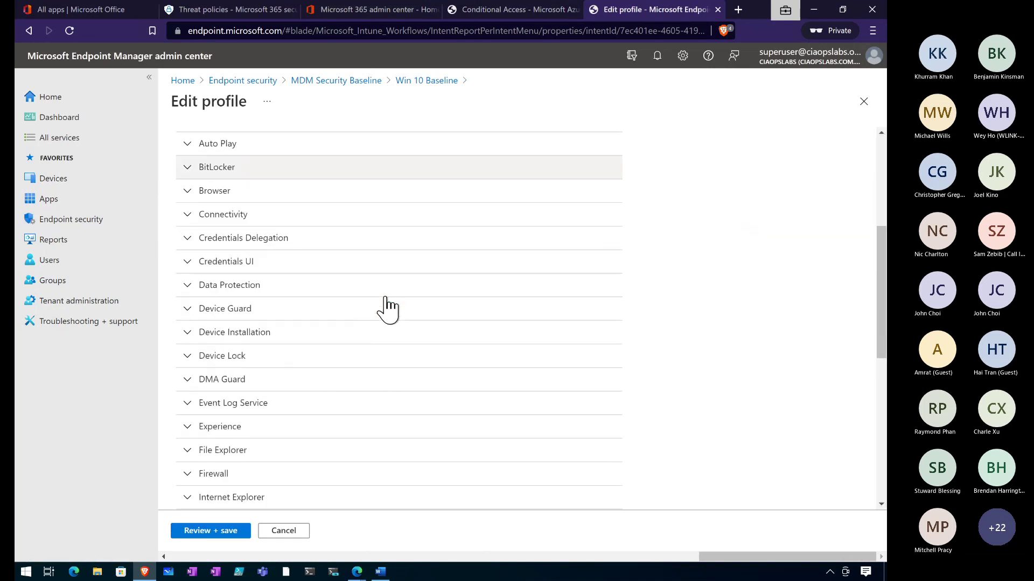
pyautogui.scroll(-3, 383, 310)
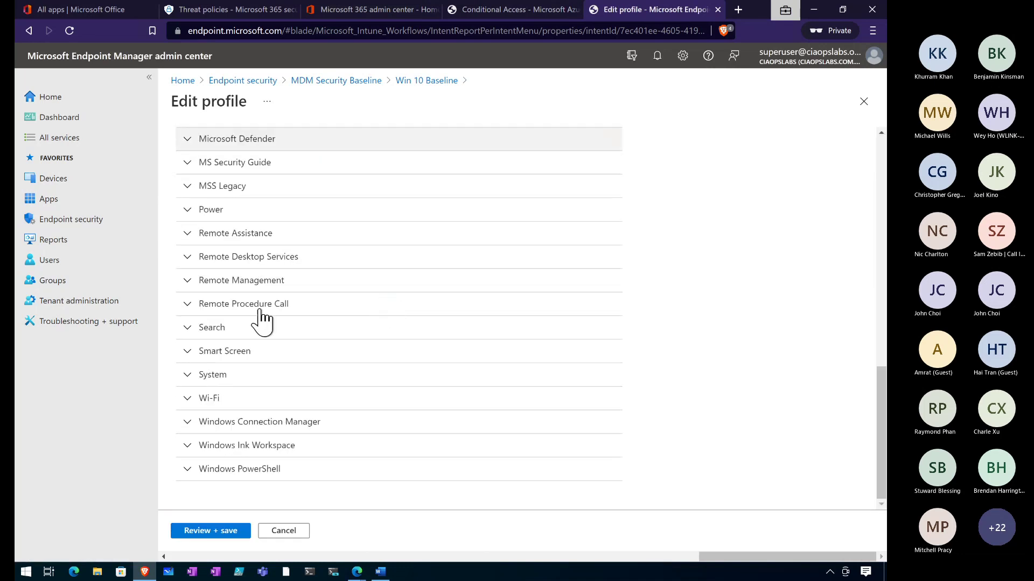
pyautogui.click(232, 305)
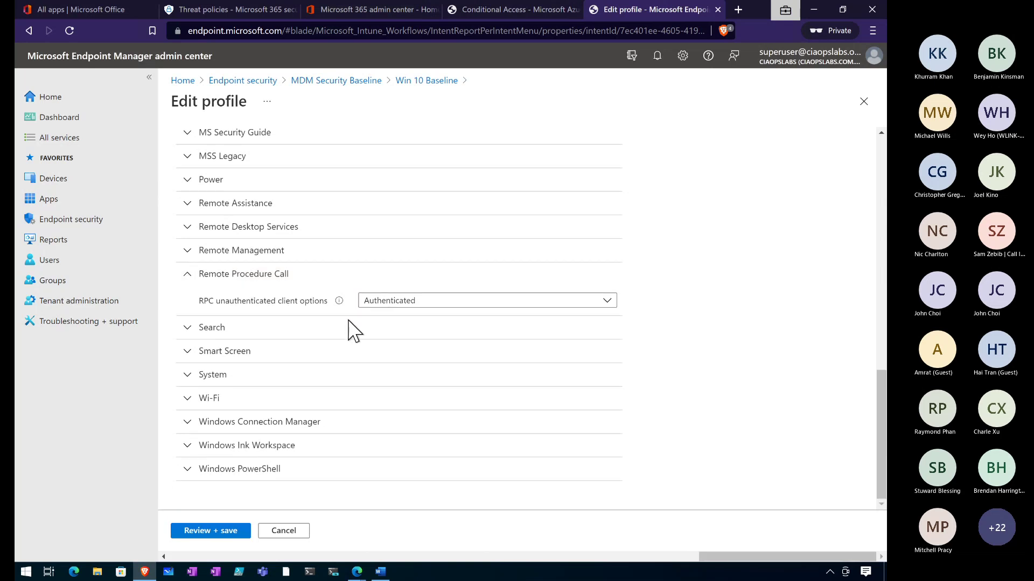
pyautogui.scroll(5, 350, 334)
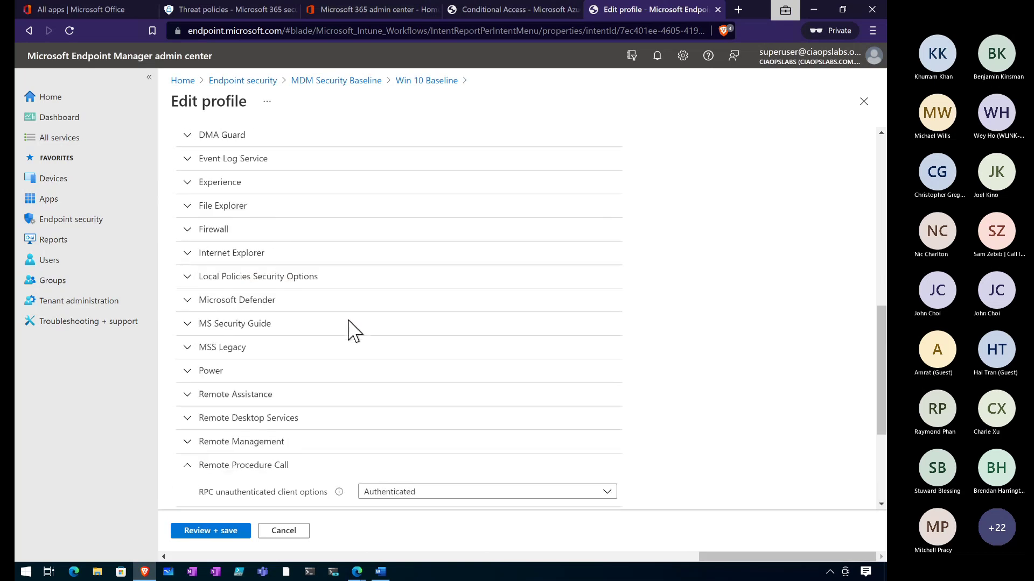
# Step: Start an attack surface reduction policy in Endpoint security for Windows 10 and later, using the Attack surface reduction rules profile
pyautogui.click(73, 220)
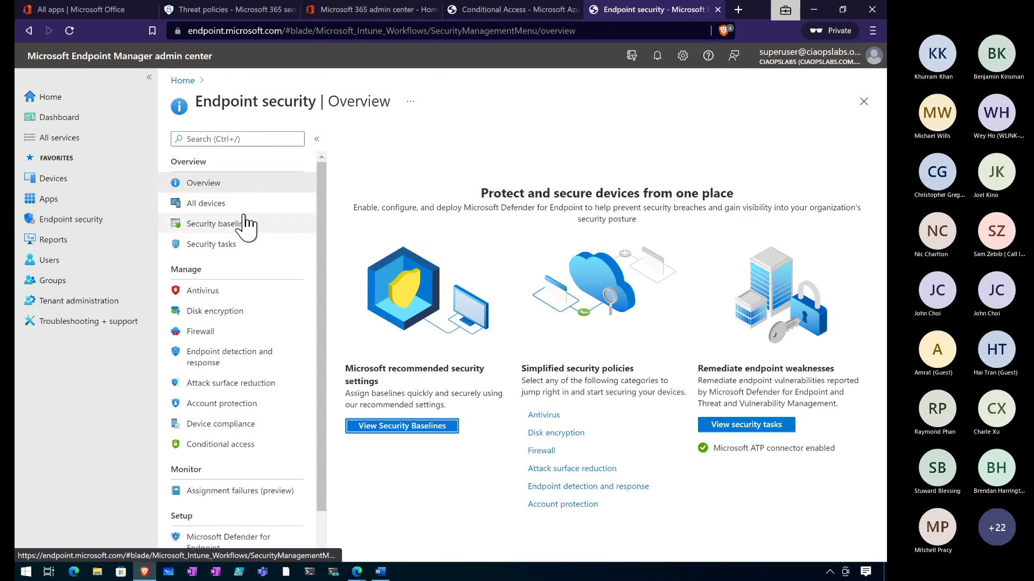
pyautogui.click(241, 226)
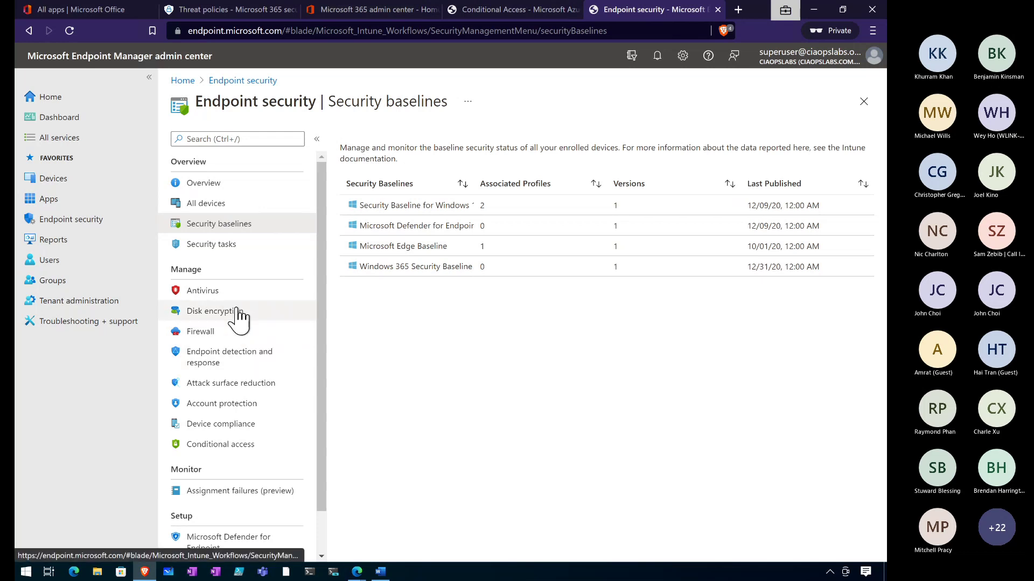
pyautogui.click(226, 397)
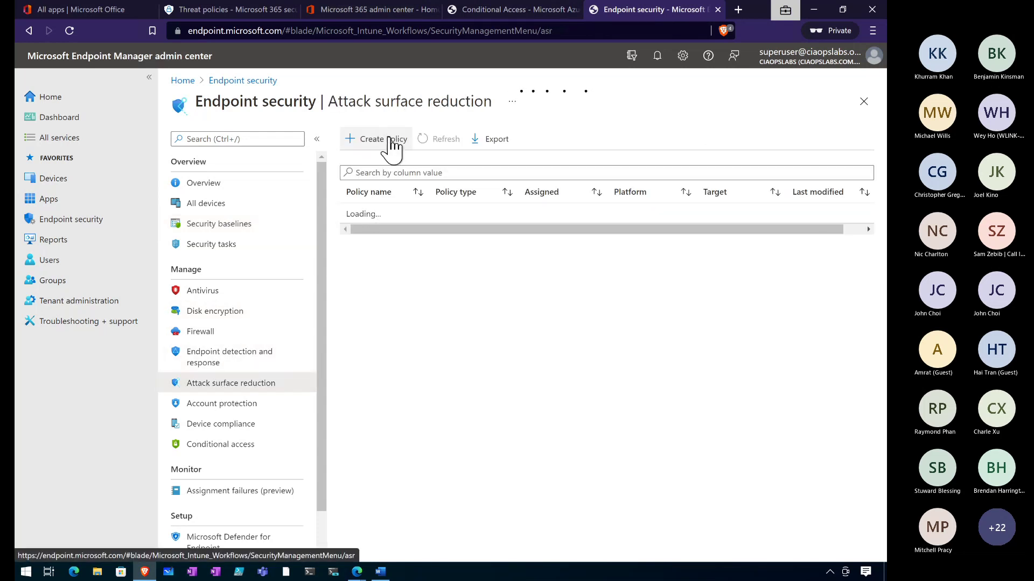
pyautogui.click(392, 143)
pyautogui.click(602, 152)
pyautogui.click(581, 192)
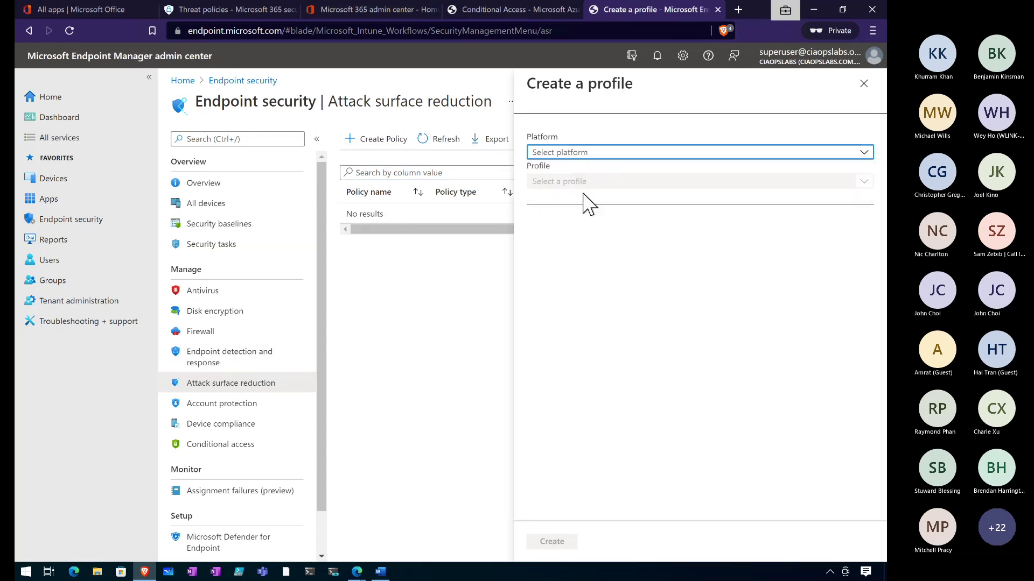
pyautogui.click(575, 156)
pyautogui.click(567, 171)
pyautogui.click(566, 183)
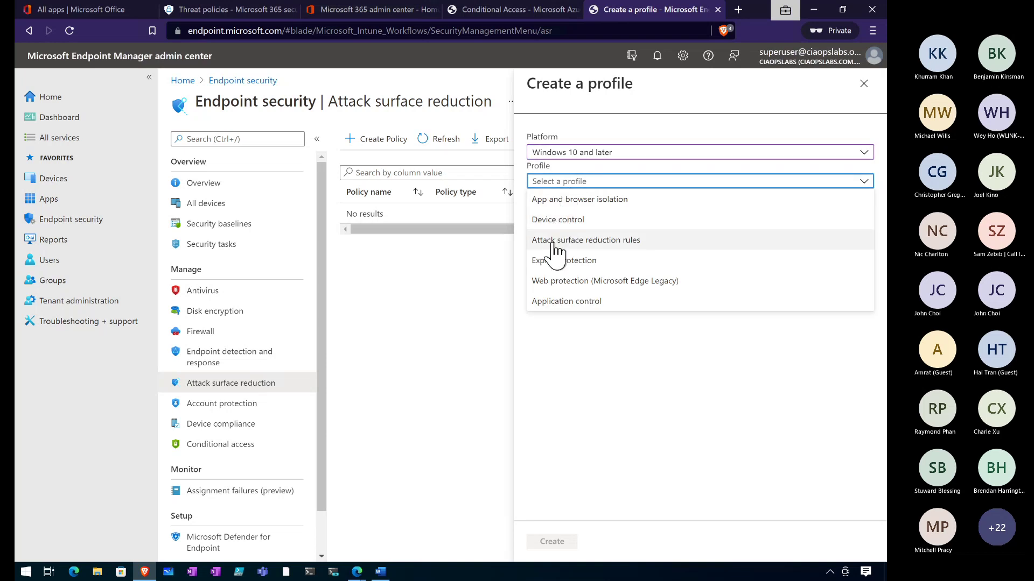
pyautogui.click(554, 240)
pyautogui.click(550, 544)
# Step: Name the profile ASR Policies, continue to its configuration settings and look through the available rules
pyautogui.click(399, 178)
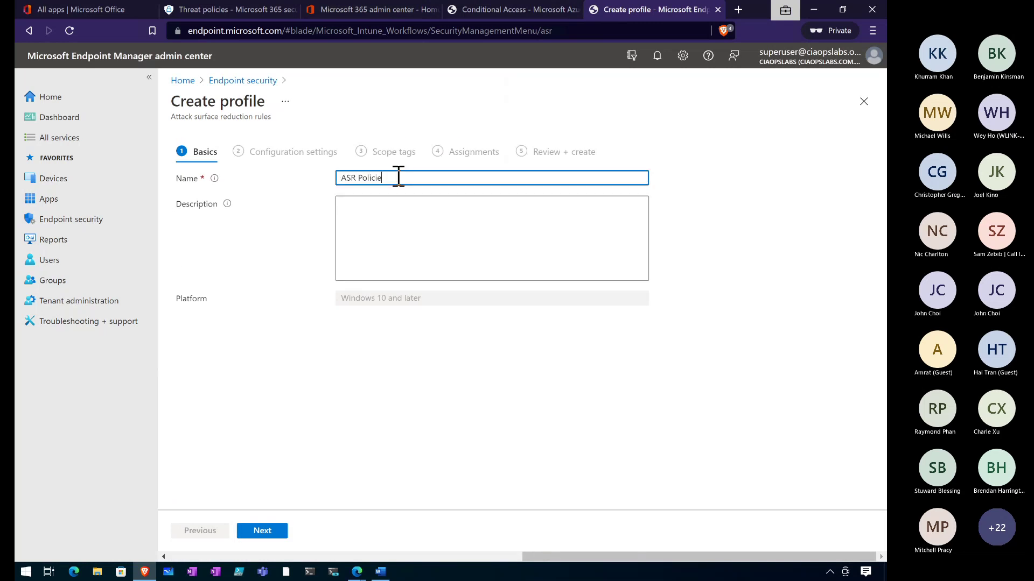
pyautogui.click(261, 533)
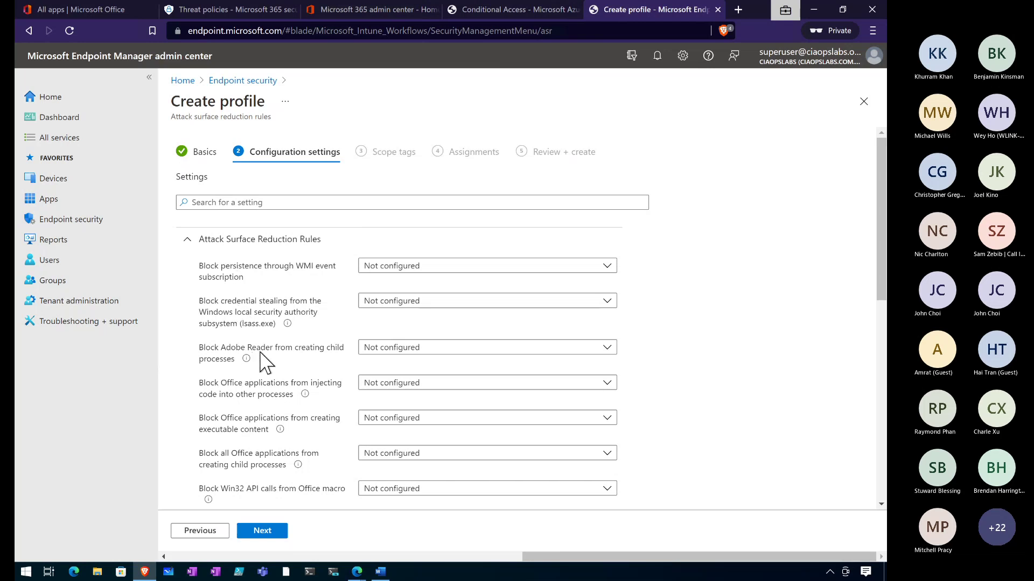
pyautogui.scroll(-5, 371, 397)
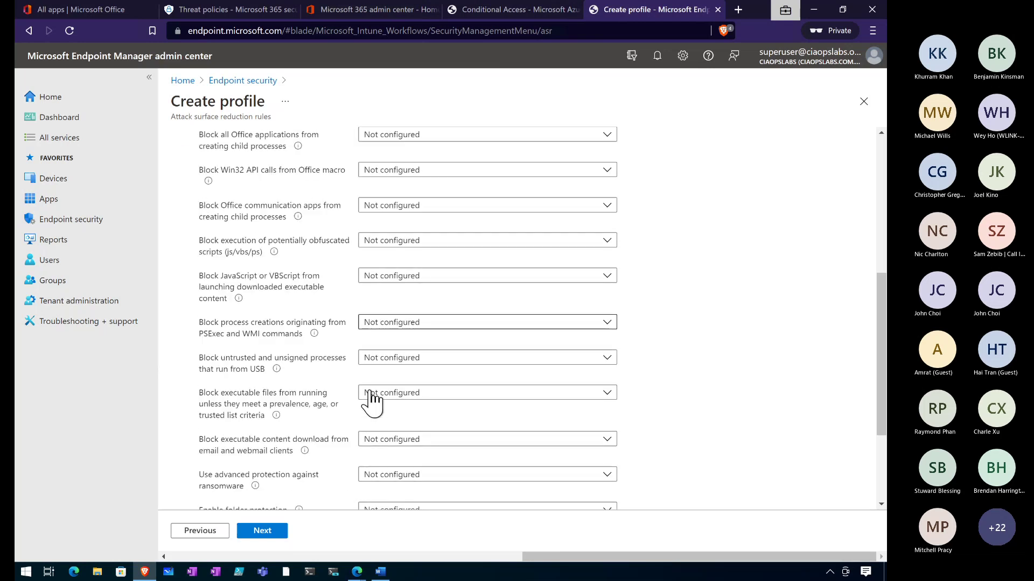
pyautogui.scroll(-1, 371, 397)
pyautogui.scroll(4, 371, 397)
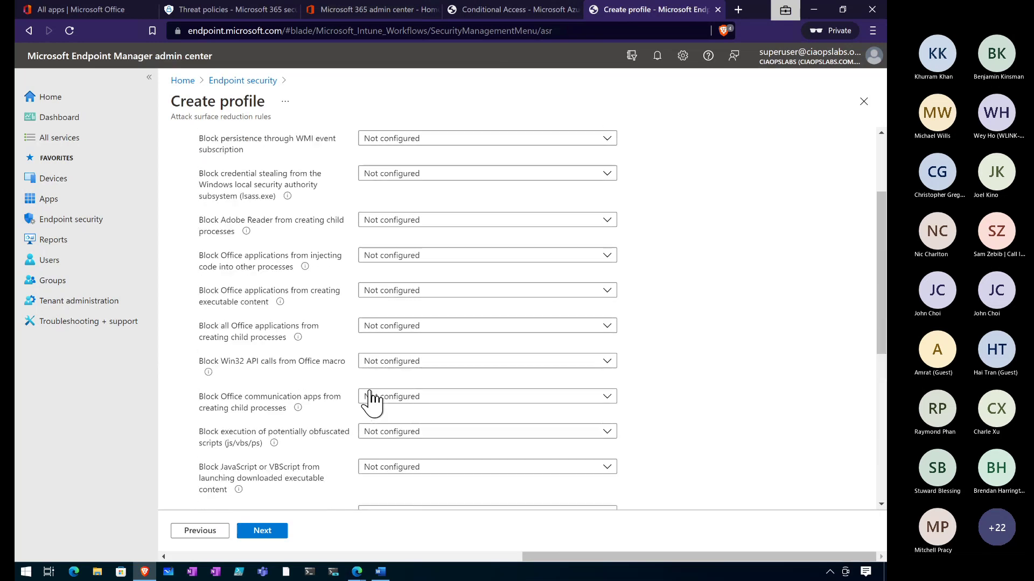
# Step: Switch to Windows PowerShell ISE, change to the office365 directory and run the win10-asr-get.ps1 script
pyautogui.click(239, 573)
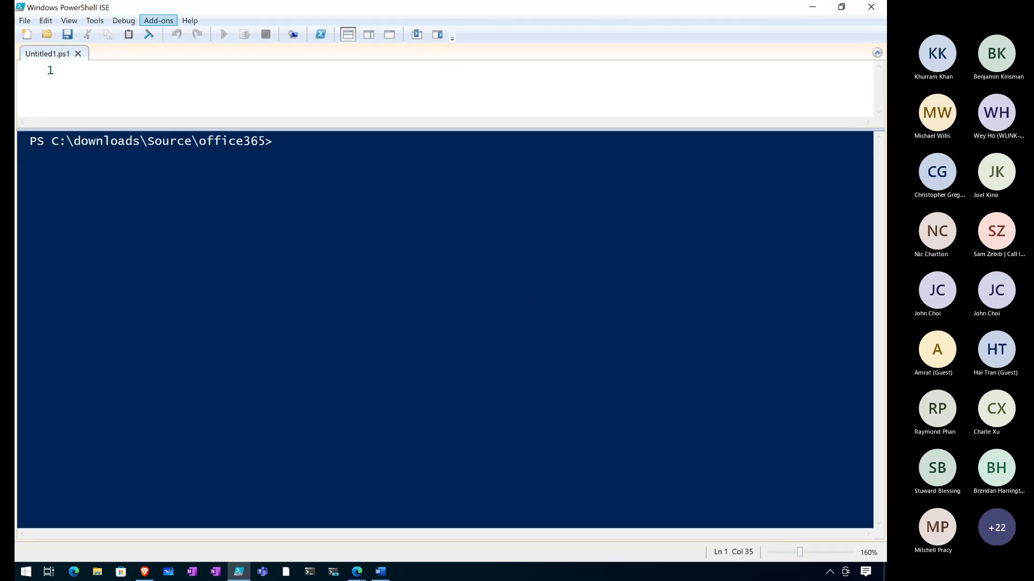
pyautogui.moveTo(886, 92); pyautogui.dragTo(437, 74)
pyautogui.click(822, 76)
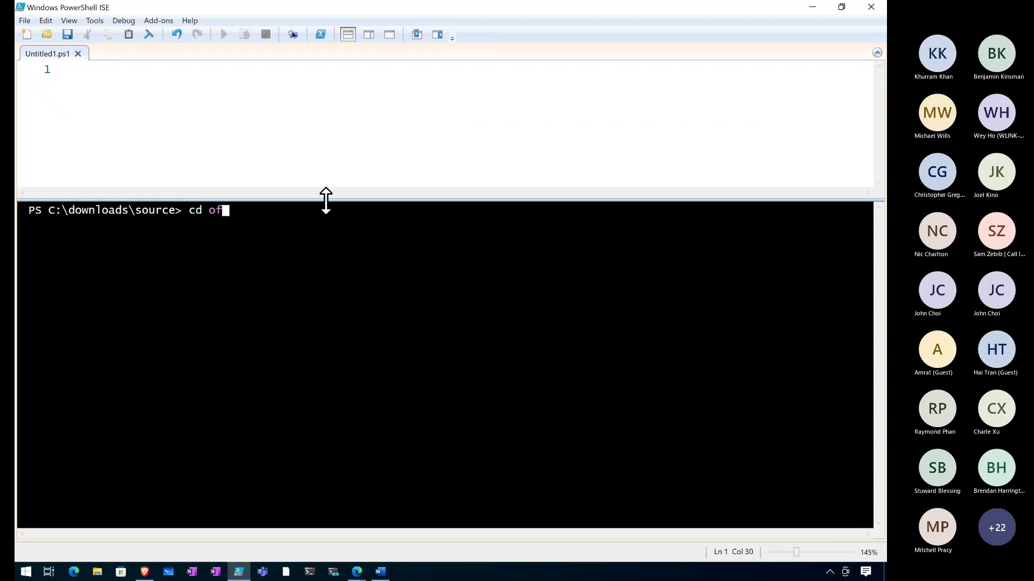
pyautogui.write('cd of')
pyautogui.press('Tab')
pyautogui.press('Return')
pyautogui.write('.\\')
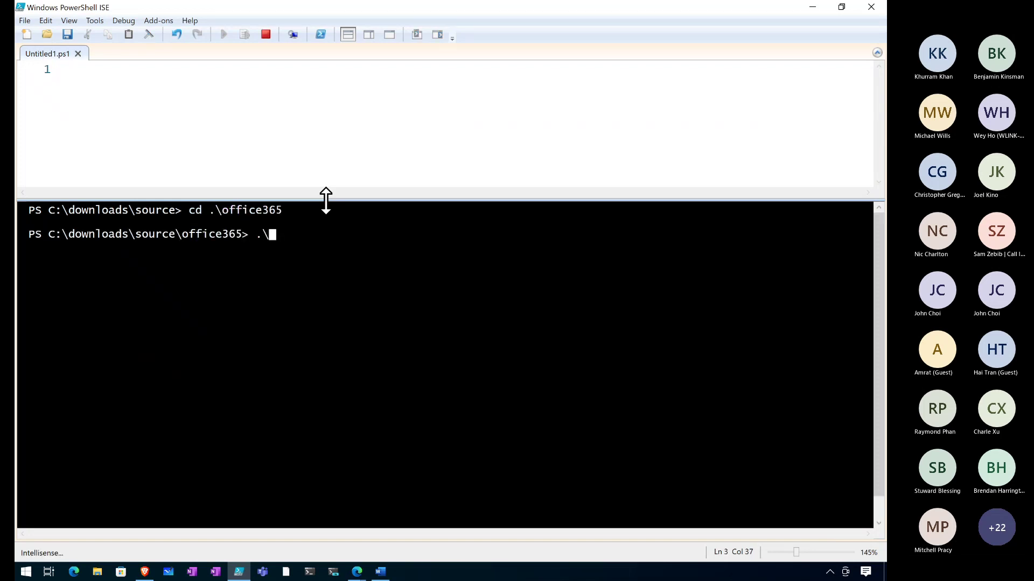
pyautogui.write('win')
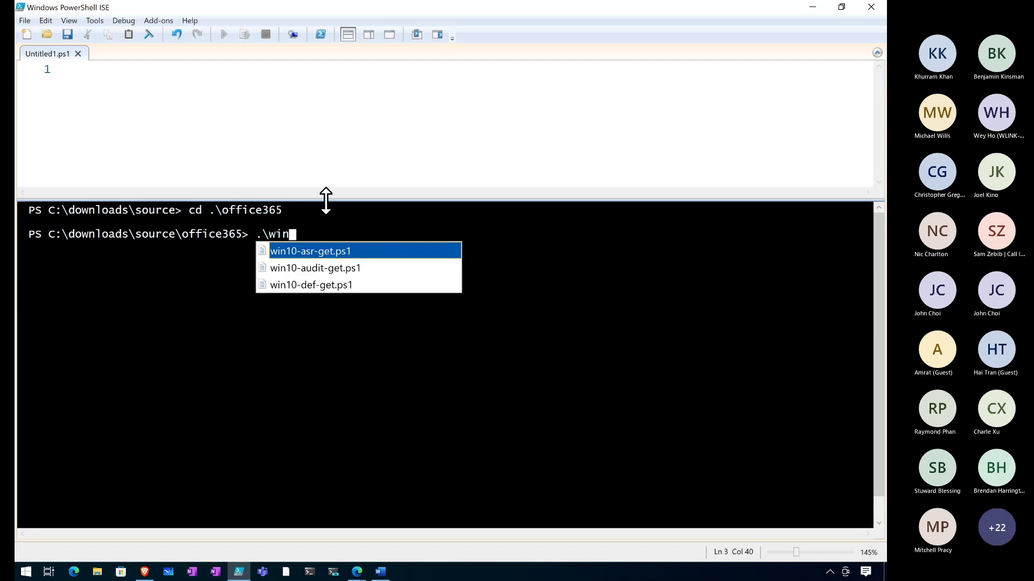
pyautogui.press('Return')
pyautogui.press('Return')
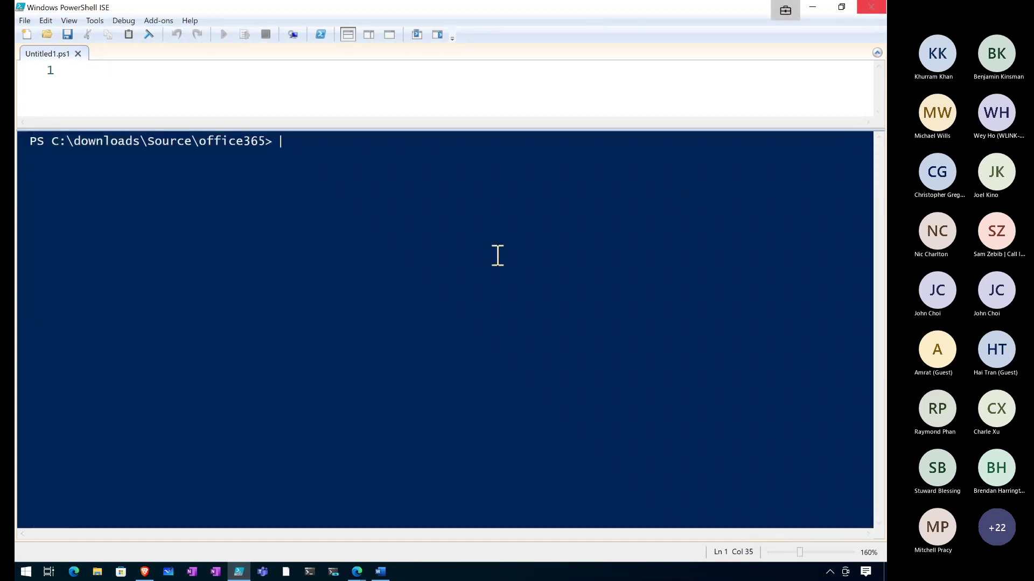
# Step: Minimize PowerShell ISE and look through the attack surface reduction rules in the Endpoint Manager profile again
pyautogui.click(813, 8)
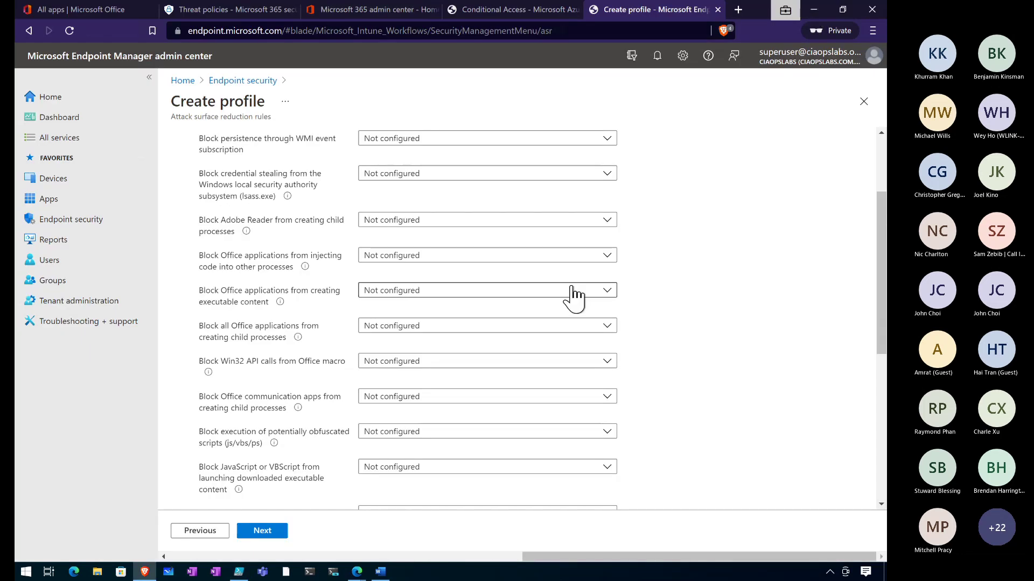
pyautogui.scroll(-5, 573, 291)
pyautogui.scroll(5, 573, 290)
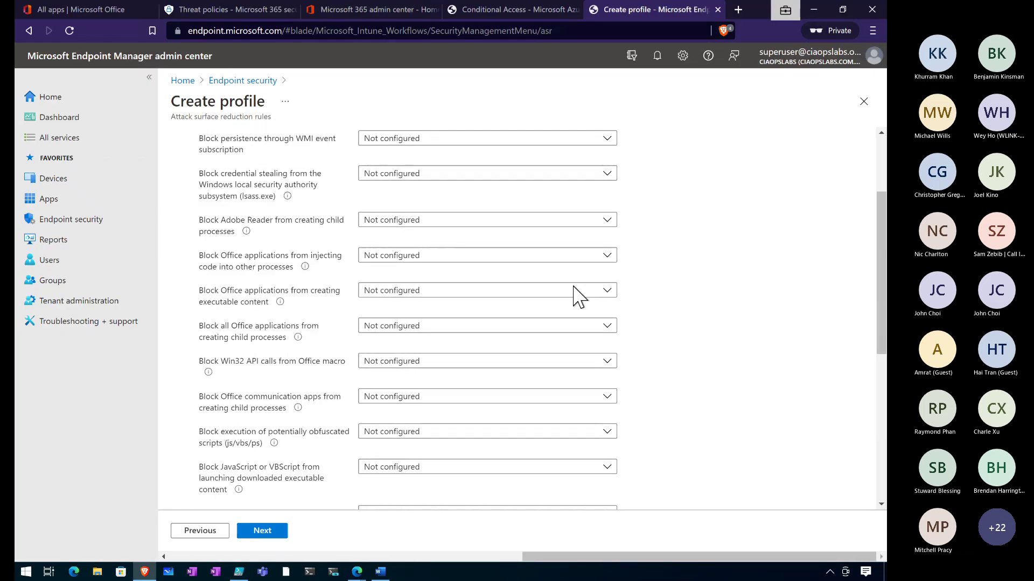
pyautogui.scroll(3, 575, 296)
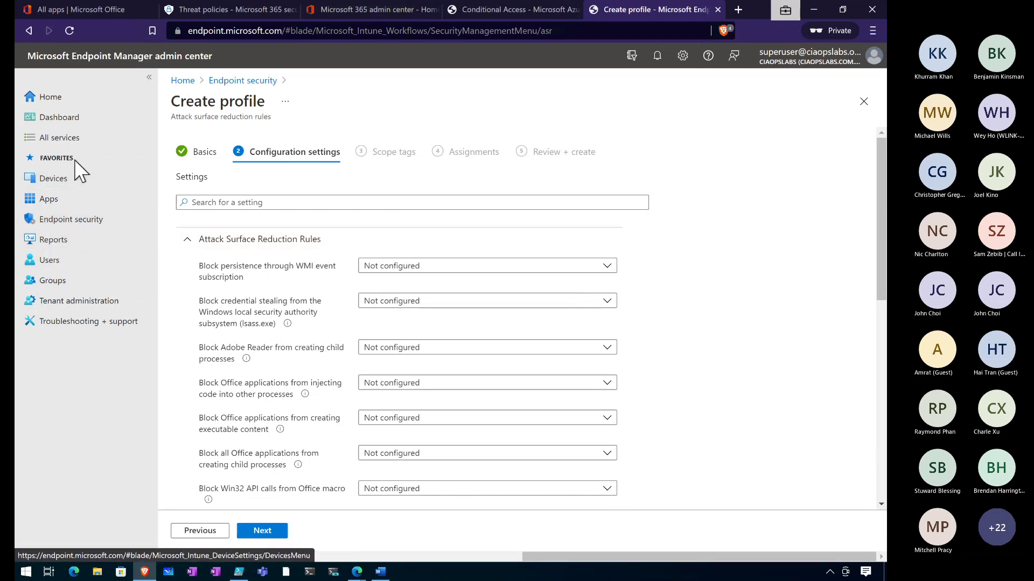
# Step: Leave the ASR profile and look at the Windows Autopilot devices under the Windows enrollment settings
pyautogui.click(58, 183)
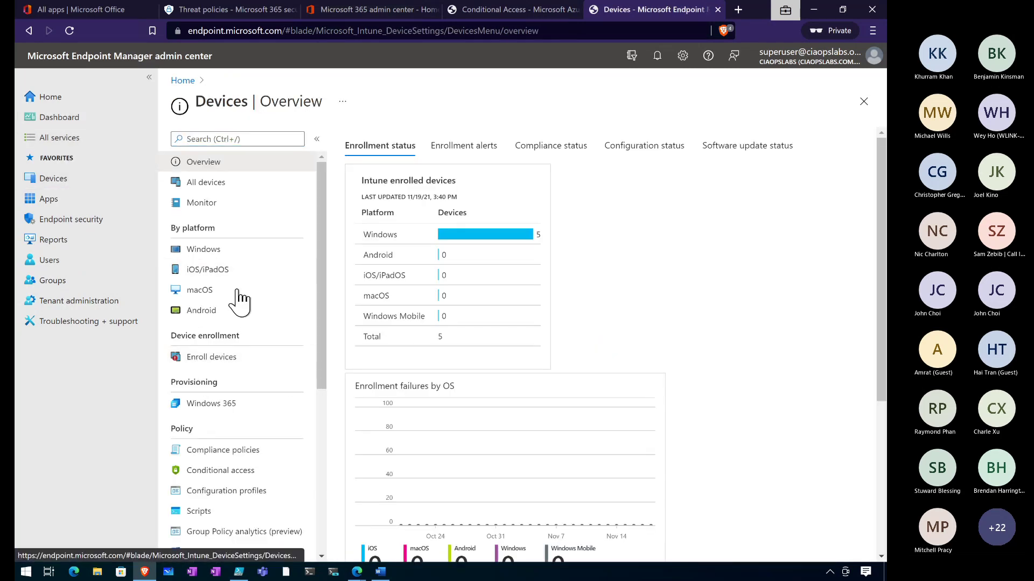
pyautogui.click(212, 248)
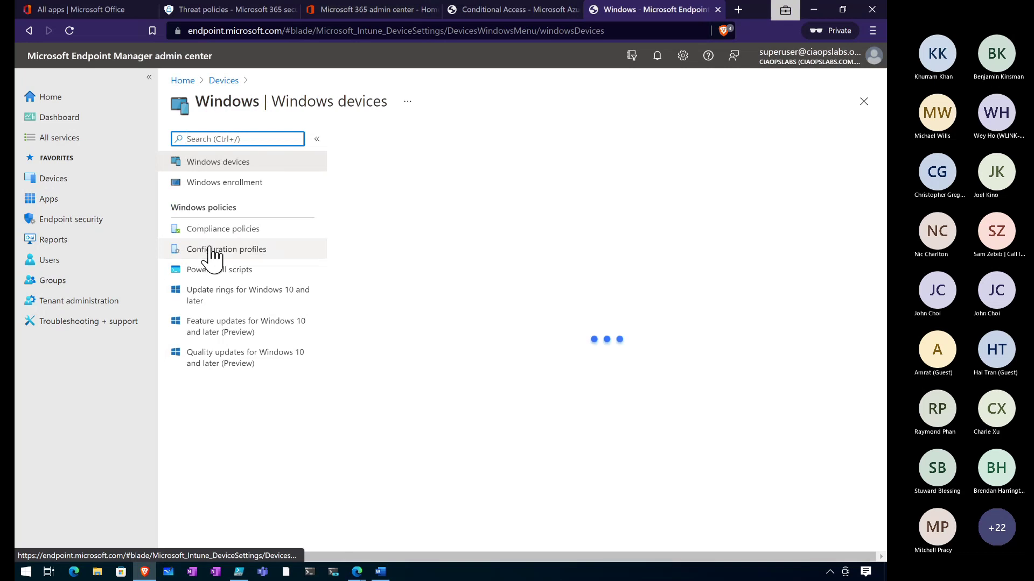
pyautogui.click(222, 190)
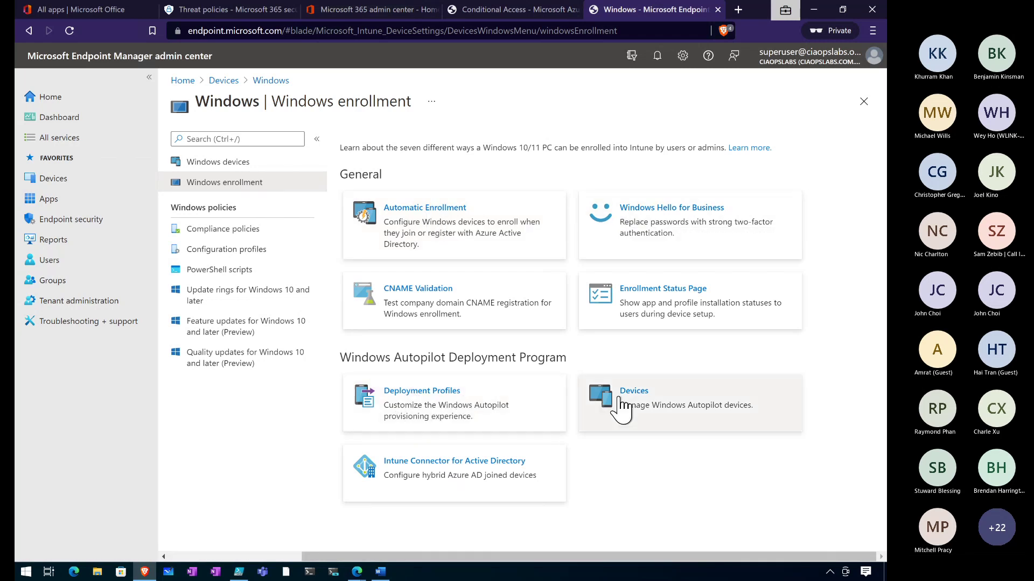
pyautogui.click(623, 412)
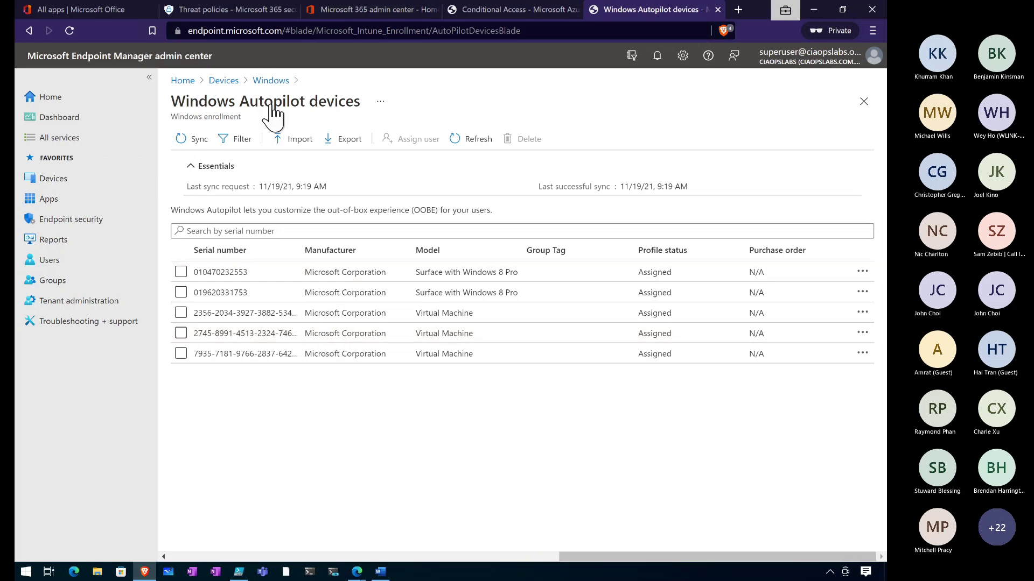
# Step: Open the DESKTOP-0SBG95J overview from the list of enrolled Windows devices
pyautogui.click(230, 80)
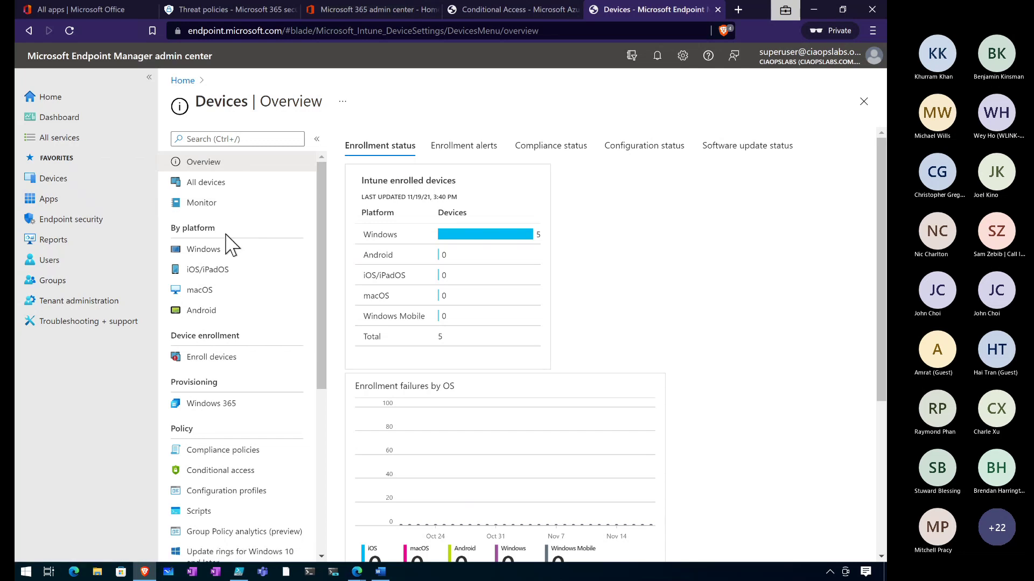
pyautogui.click(213, 251)
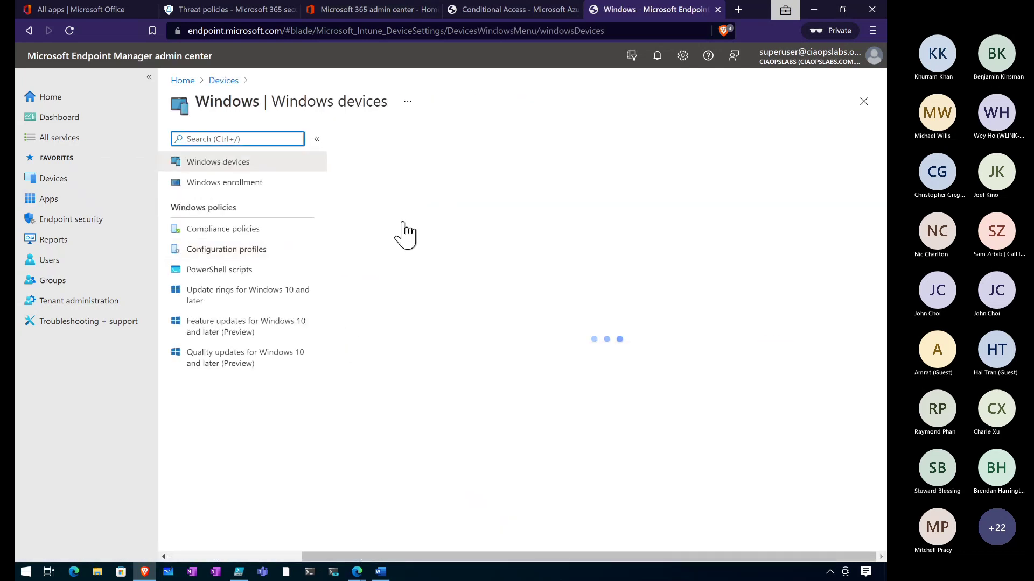
pyautogui.click(408, 259)
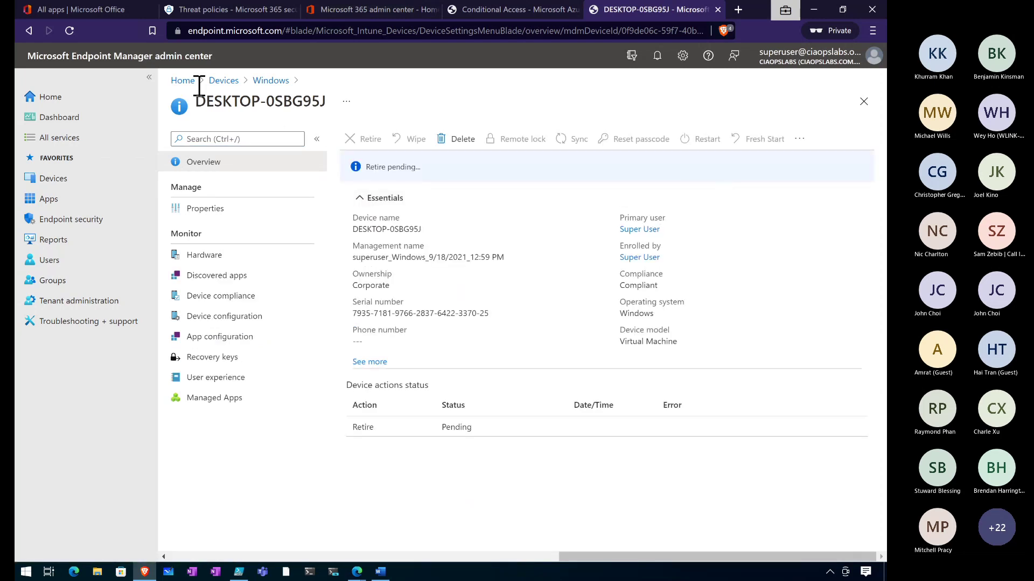
# Step: Return to the Windows devices and review the additional remote actions offered for WIN10ENT, such as Autopilot Reset
pyautogui.click(222, 82)
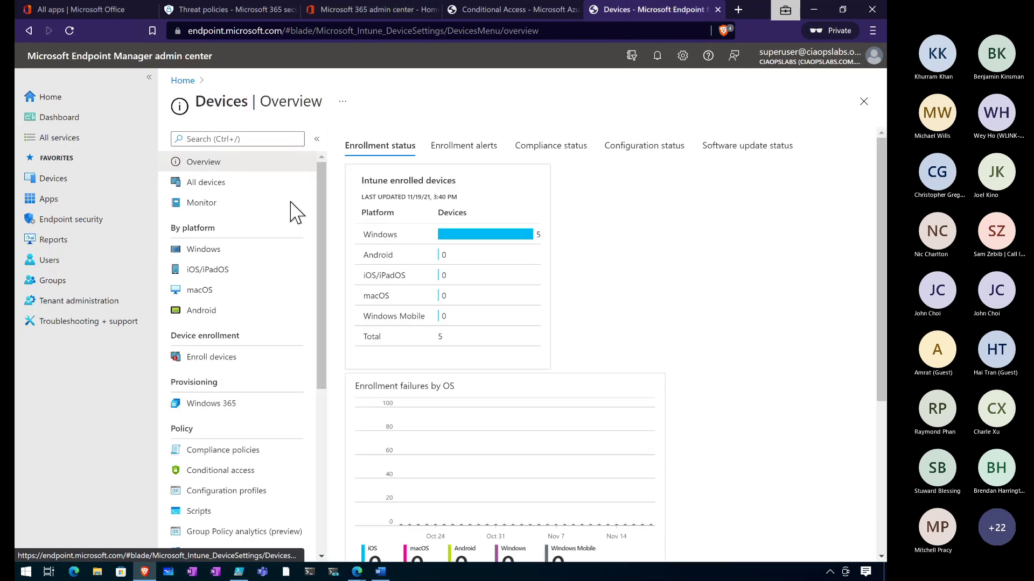
pyautogui.click(212, 251)
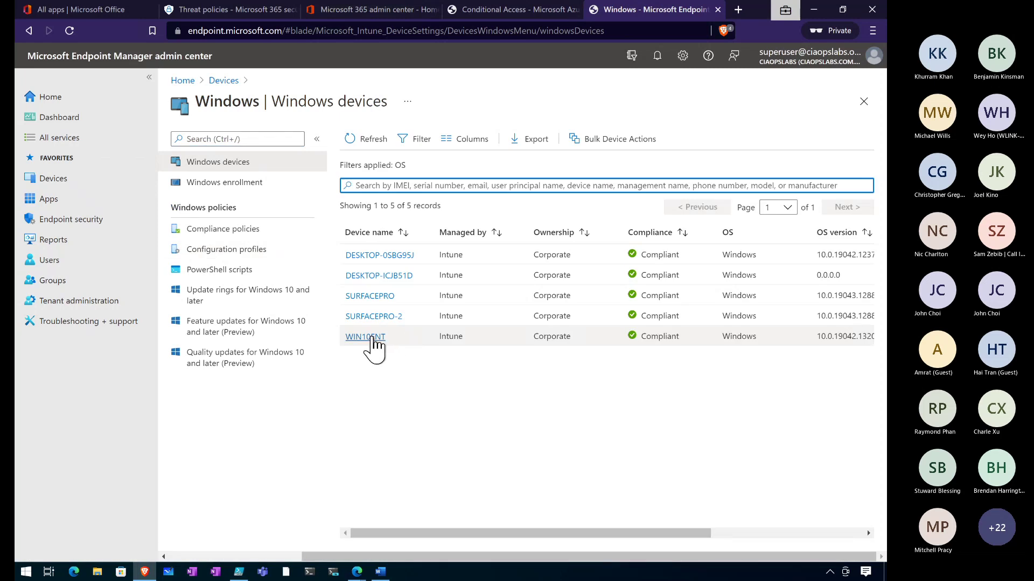
pyautogui.click(372, 339)
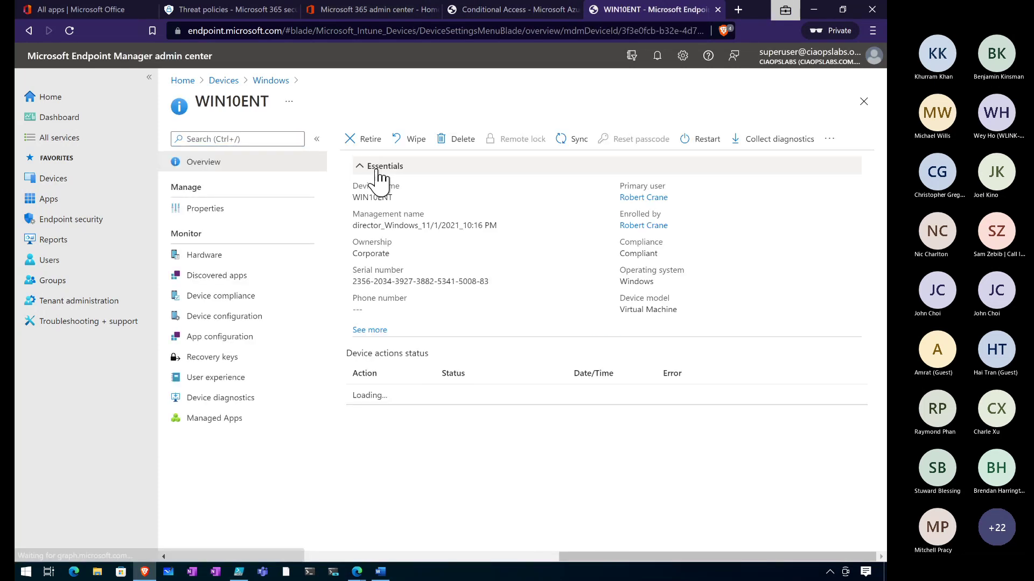
pyautogui.click(829, 141)
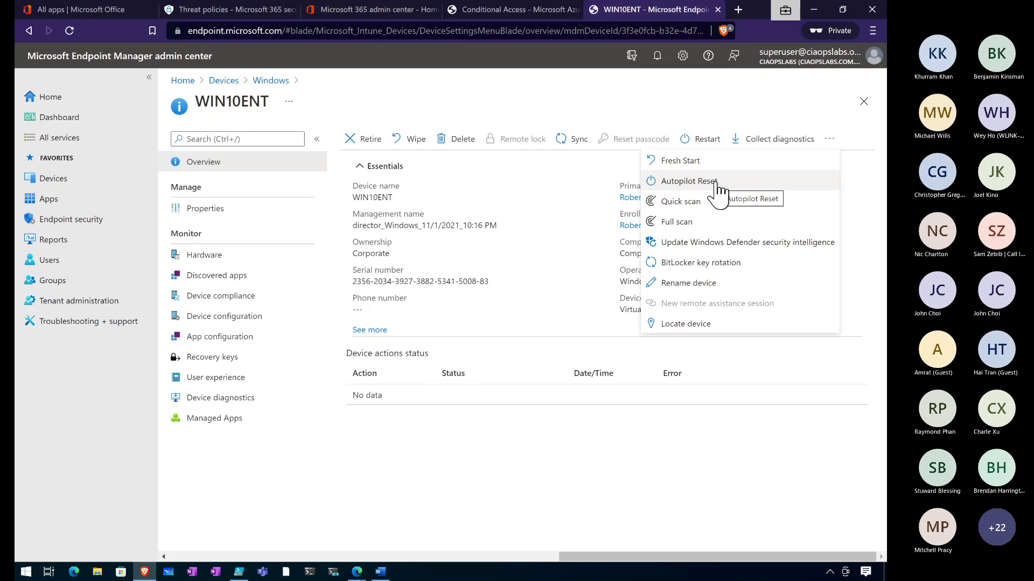
pyautogui.click(487, 471)
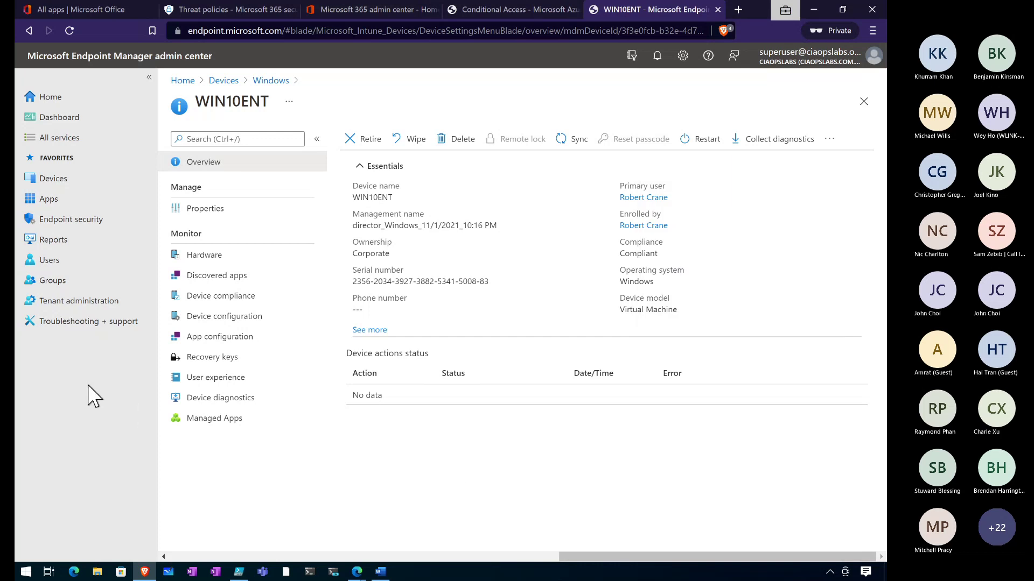
# Step: Open the Endpoint analytics report and look through its overview score, score categories and recommendations
pyautogui.click(53, 242)
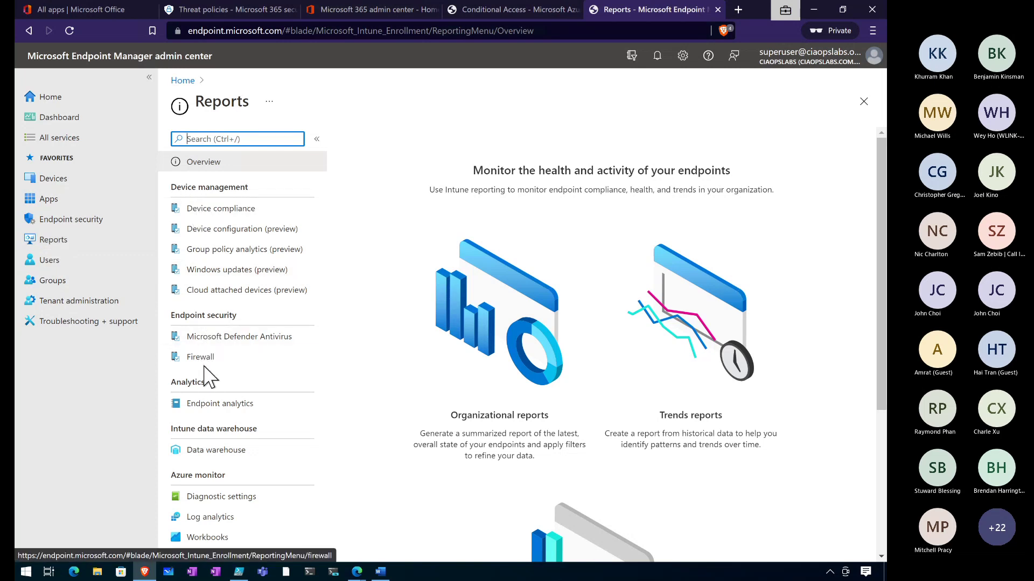
pyautogui.click(209, 409)
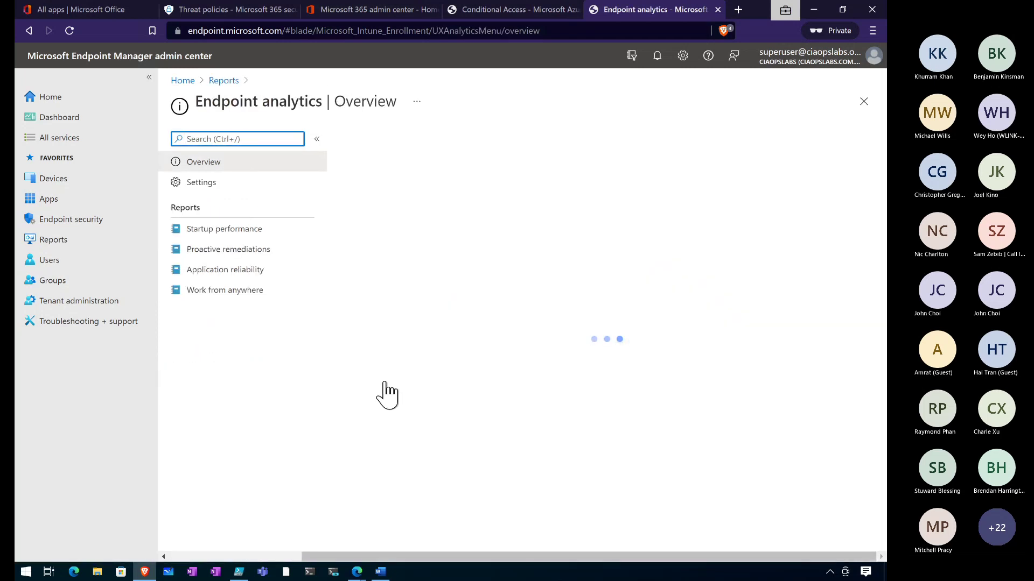
pyautogui.scroll(-3, 388, 392)
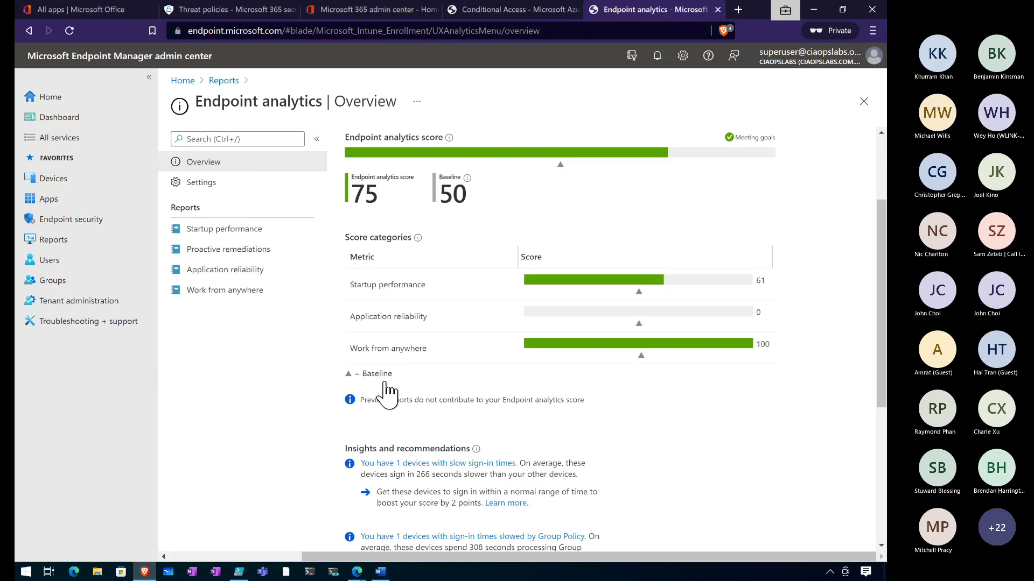
pyautogui.scroll(3, 388, 392)
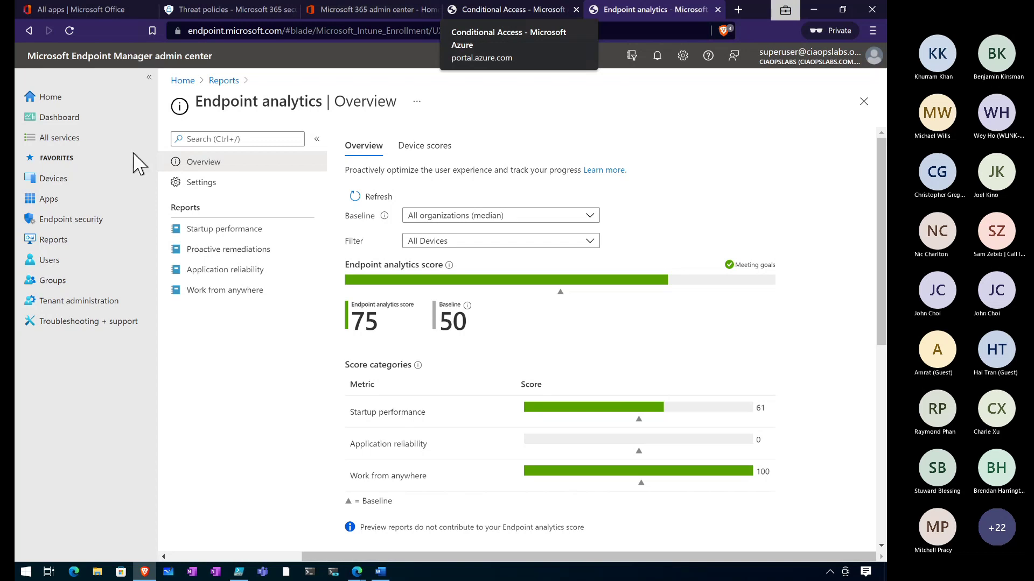
pyautogui.hotkey('alt', 'Tab')
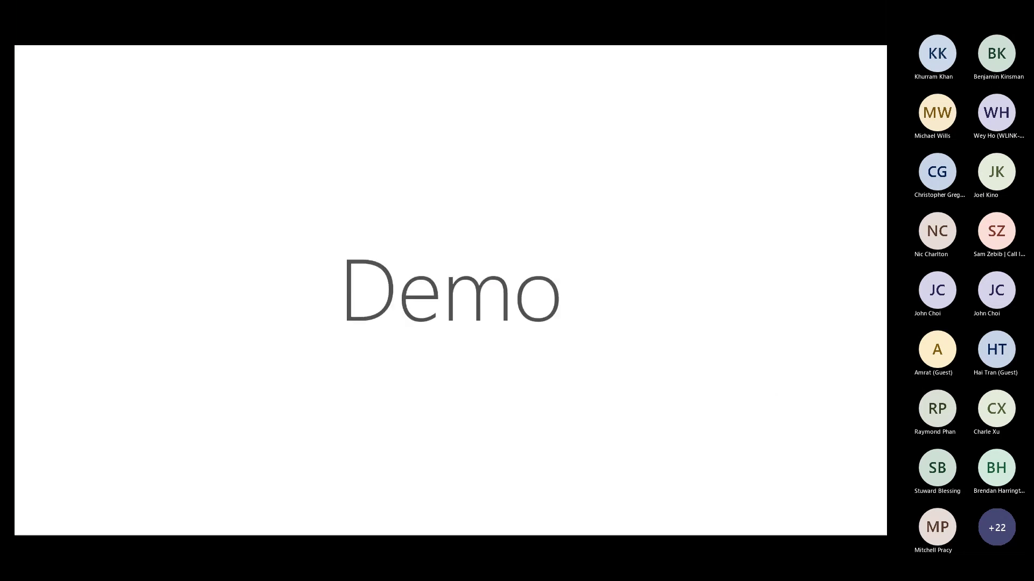
pyautogui.press('Right')
pyautogui.press('Right')
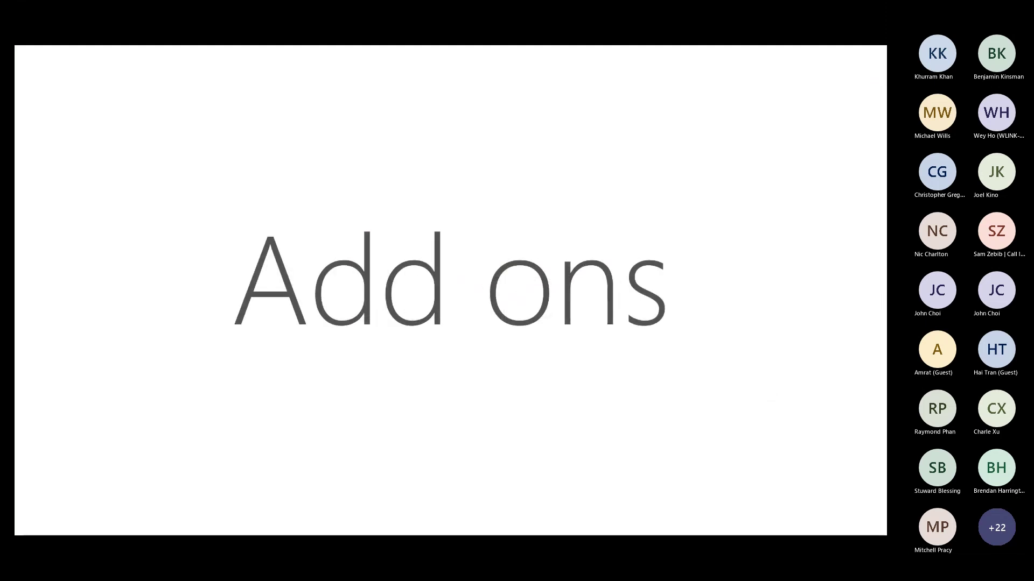
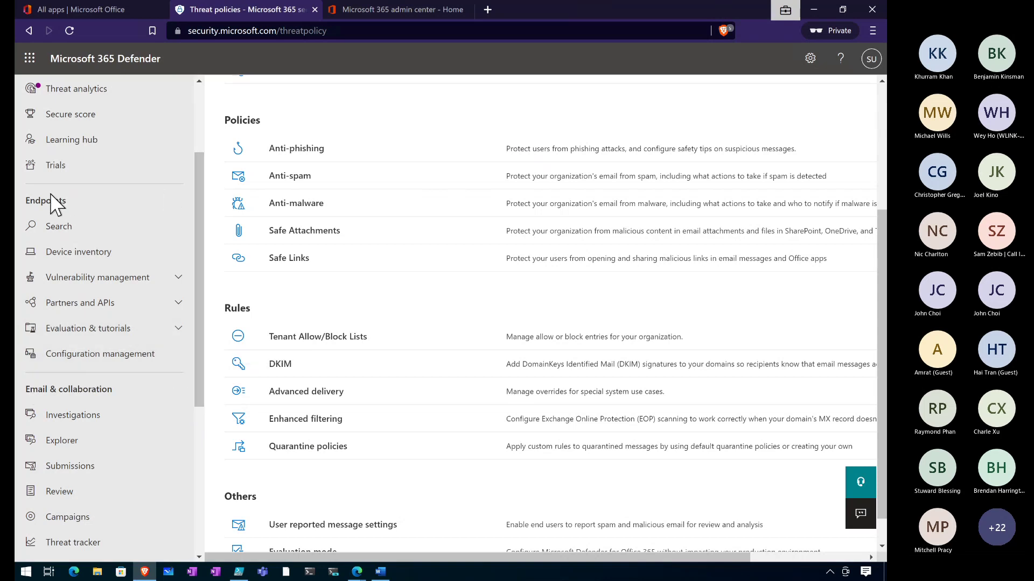
# Step: Open surfacepro-2 from the Microsoft 365 Defender device inventory, look through its device summary and collapse the summary
pyautogui.click(58, 255)
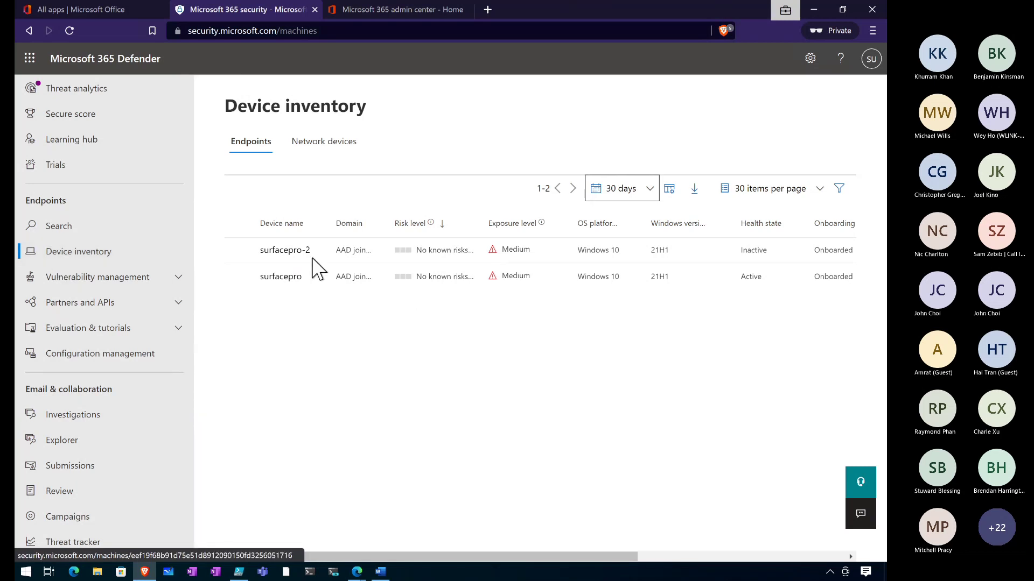
pyautogui.click(283, 259)
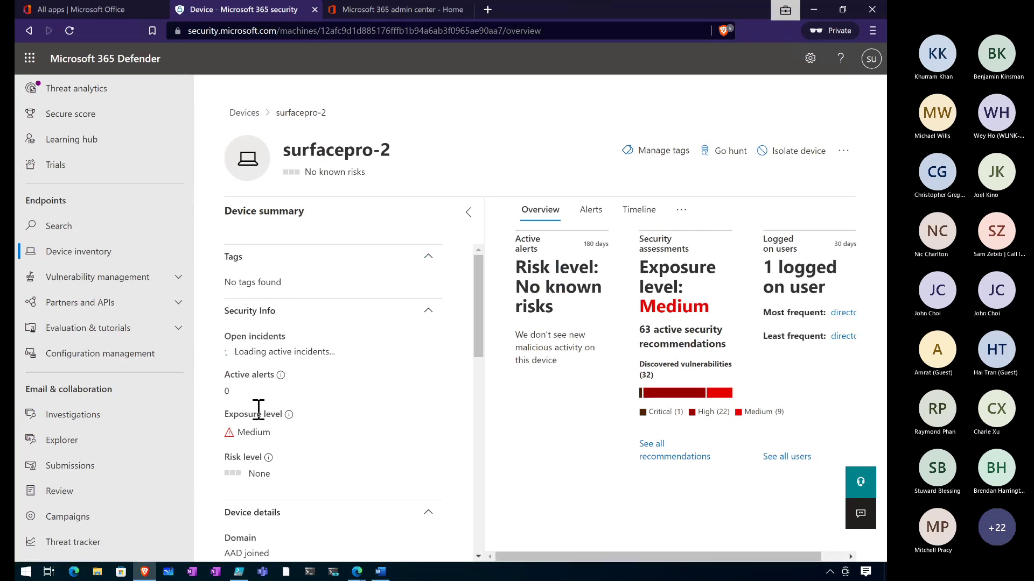
pyautogui.scroll(-3, 257, 412)
pyautogui.scroll(-2, 258, 415)
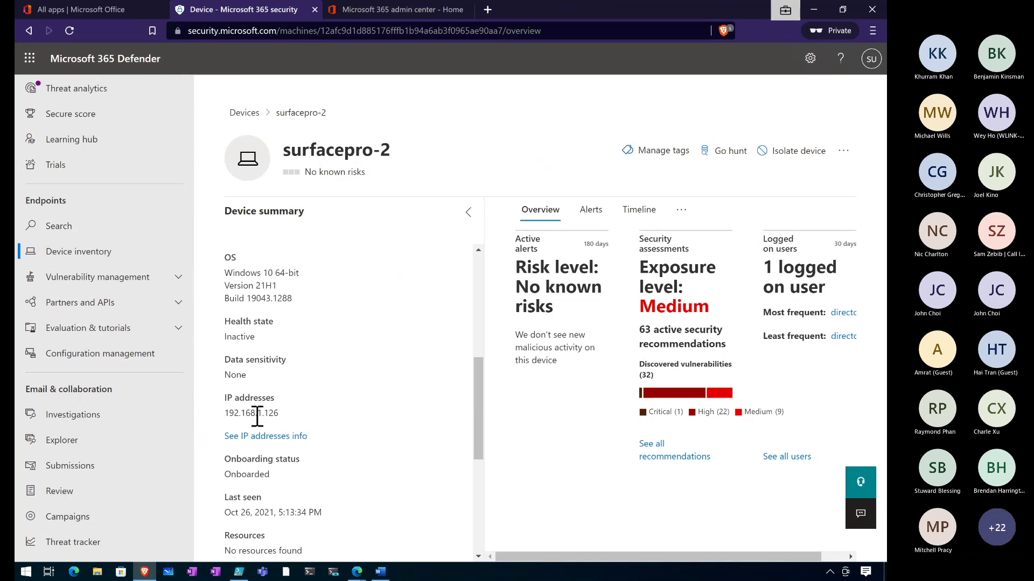
pyautogui.scroll(5, 404, 302)
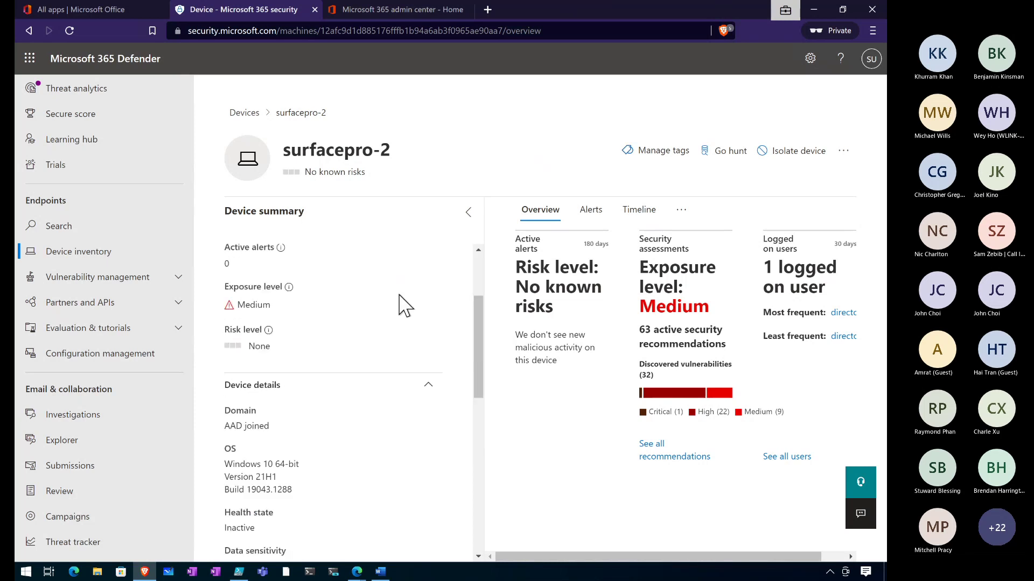
pyautogui.click(467, 215)
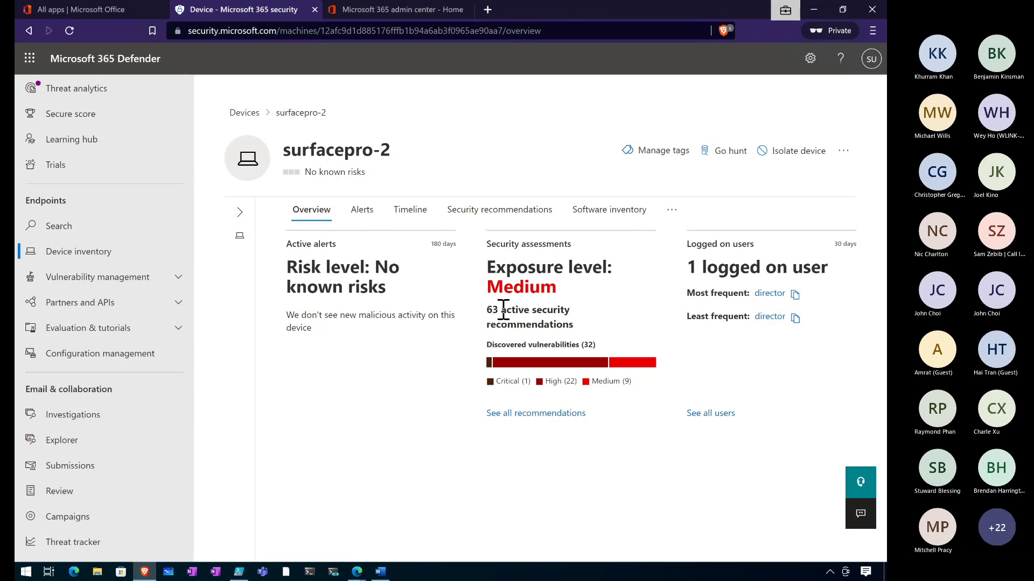
# Step: Open the Sensitive credential memory read alert for surfacepro-2 and examine the process tree in its alert story
pyautogui.click(362, 212)
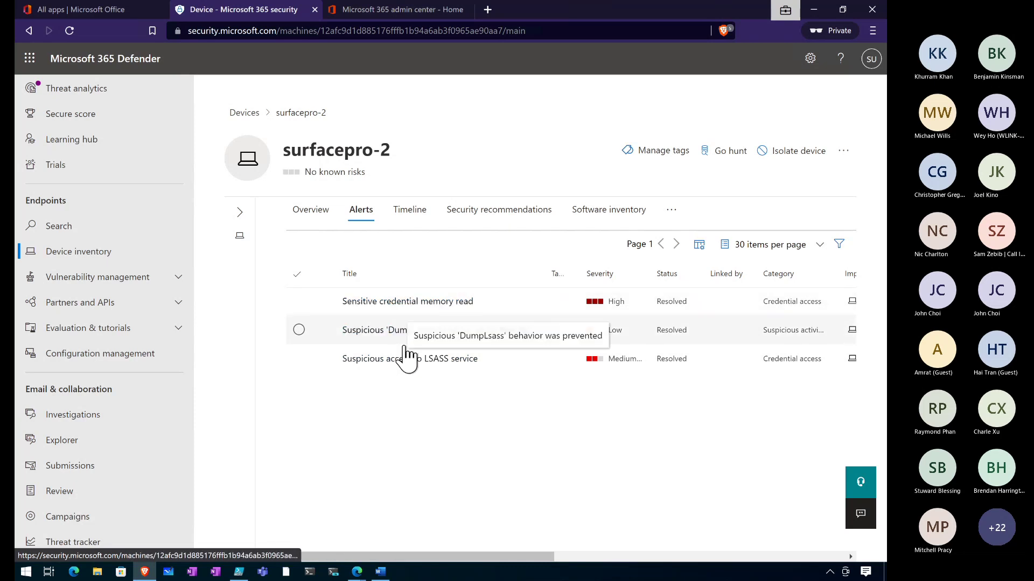
pyautogui.click(414, 303)
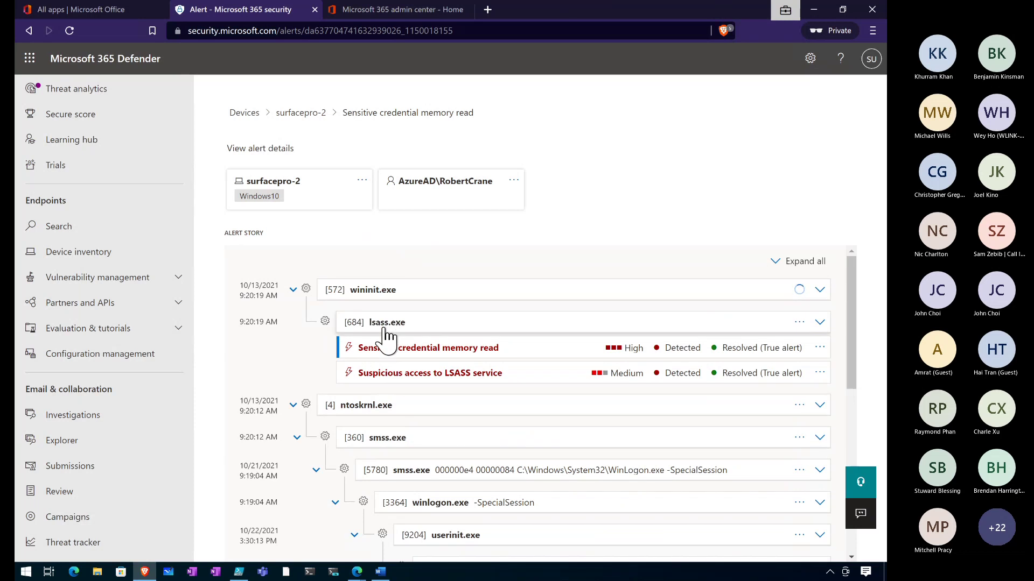
pyautogui.scroll(-2, 387, 336)
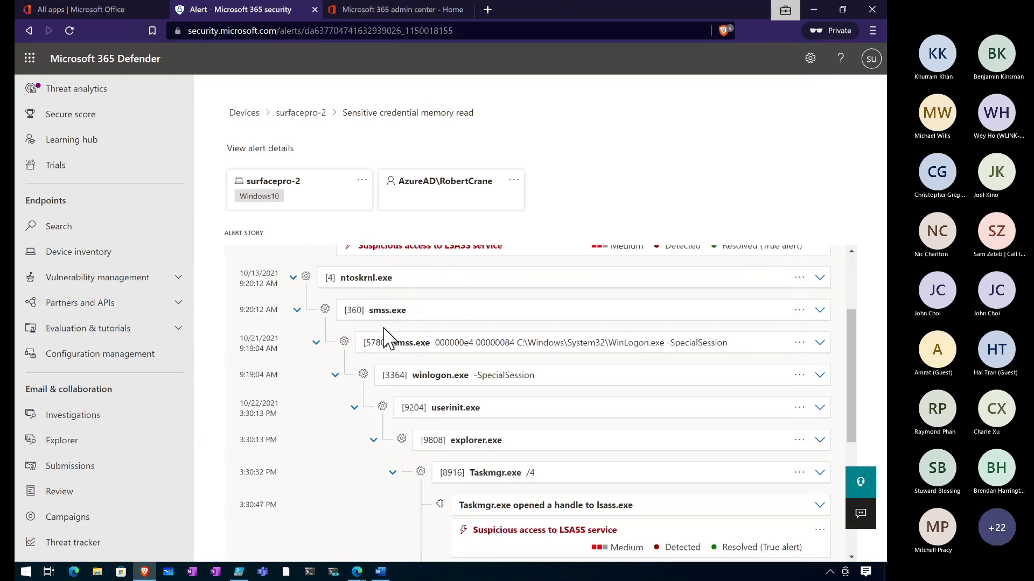
pyautogui.scroll(-3, 387, 336)
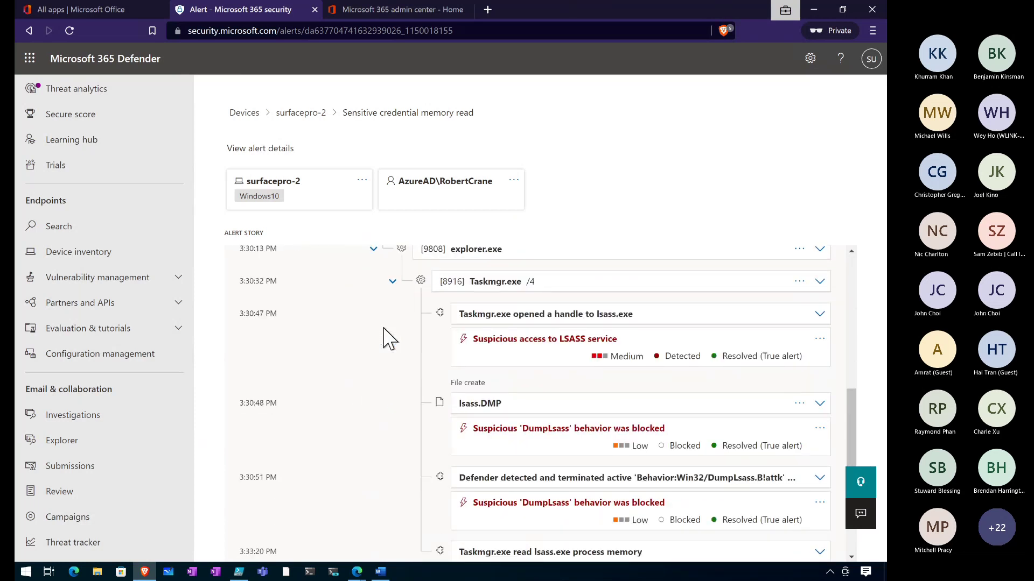
pyautogui.scroll(-2, 387, 337)
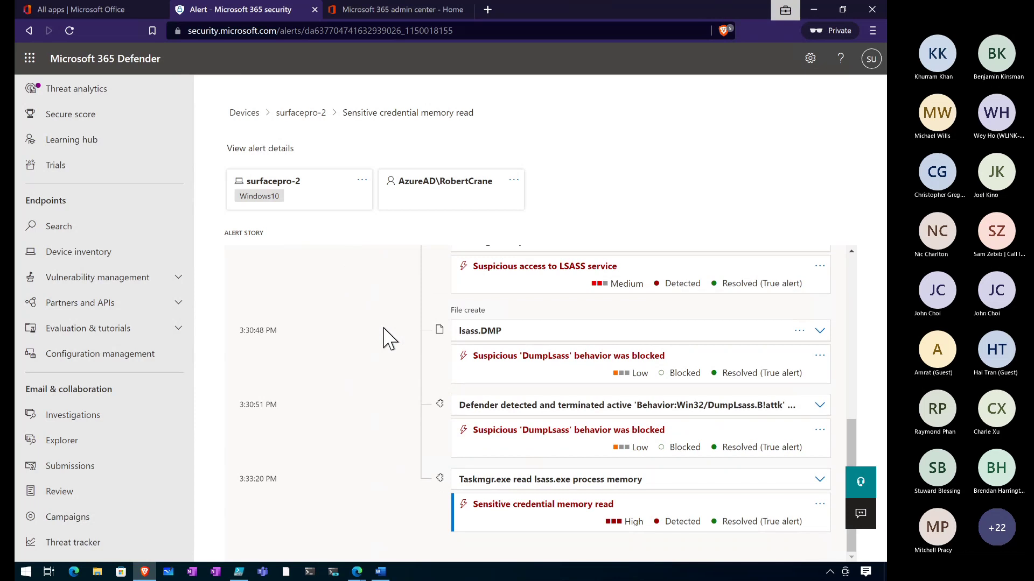
pyautogui.scroll(10, 386, 339)
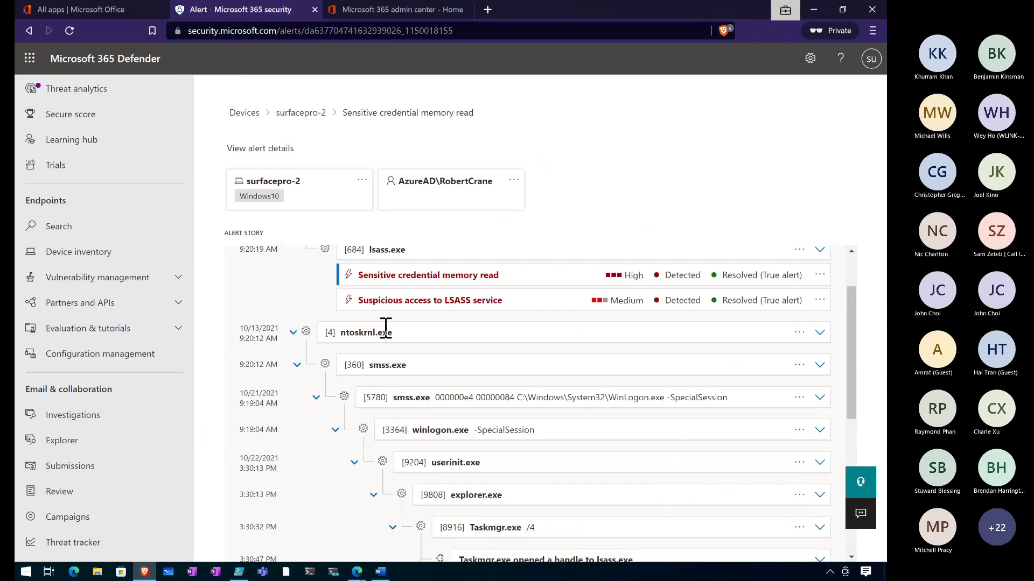
# Step: Review the alert's details and show it in the surfacepro-2 timeline with the device summary collapsed
pyautogui.click(263, 153)
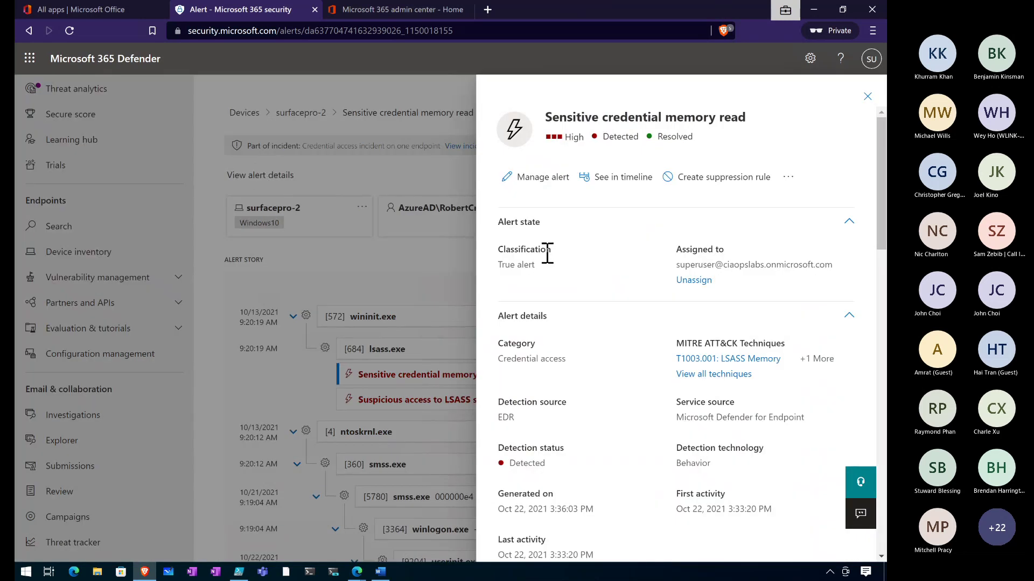
pyautogui.scroll(-3, 545, 290)
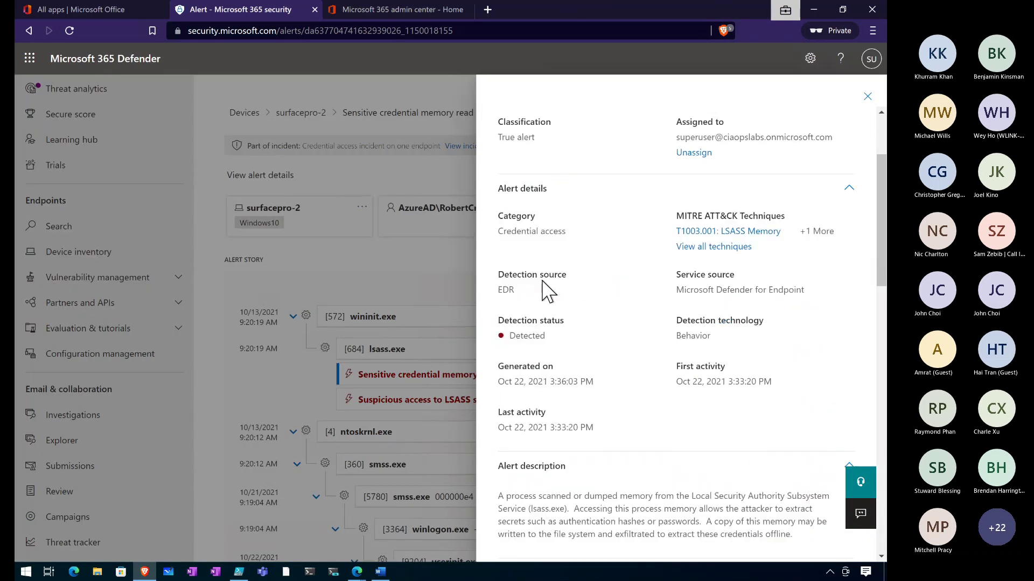
pyautogui.scroll(3, 543, 284)
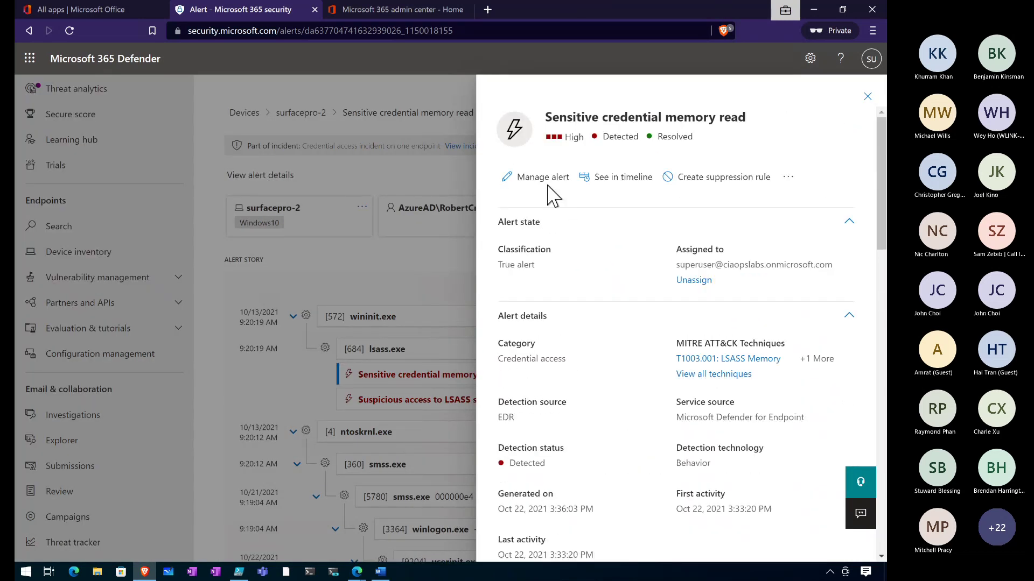
pyautogui.click(605, 183)
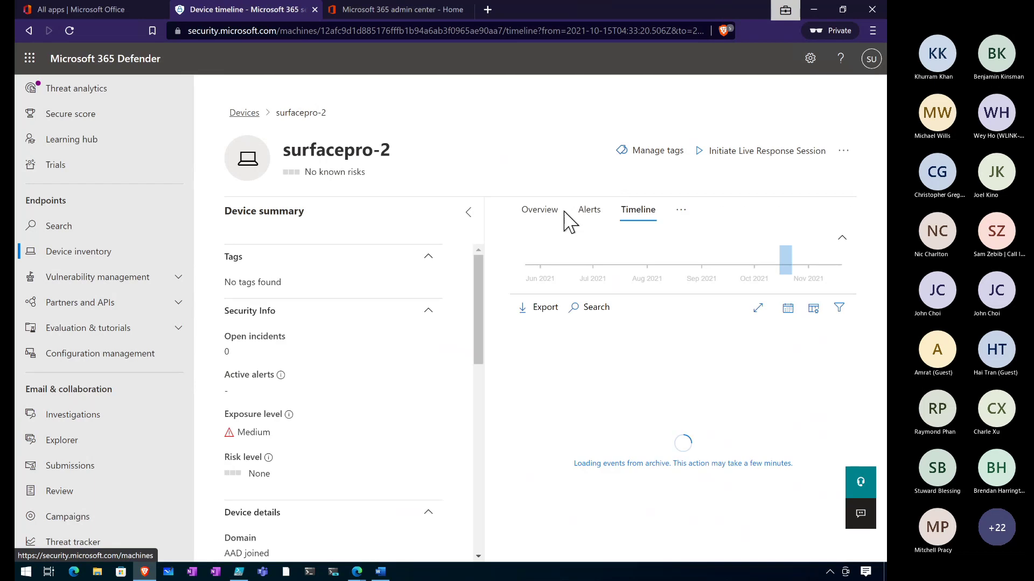
pyautogui.click(468, 212)
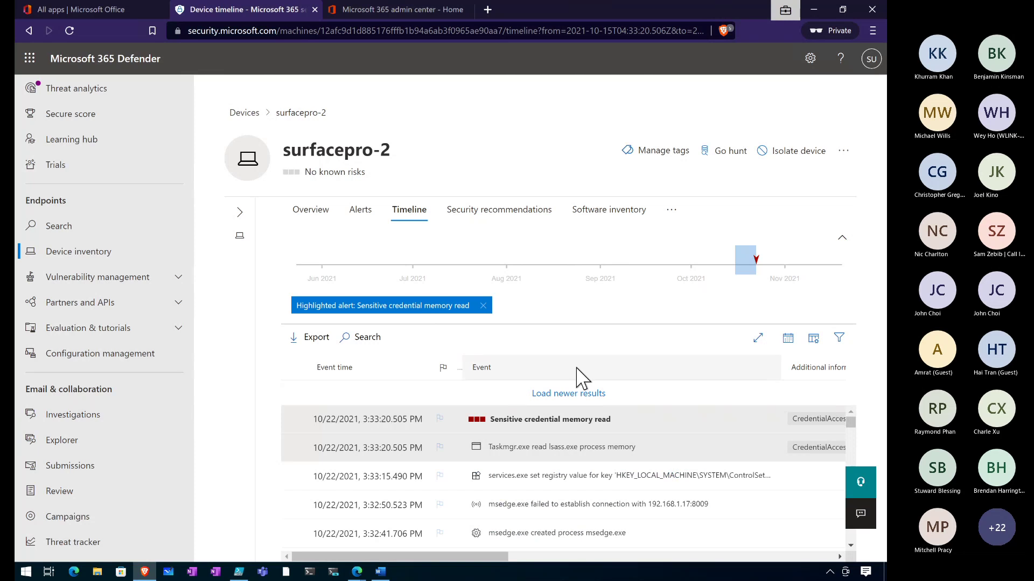
# Step: Look through the surfacepro-2 timeline events around the Sensitive credential memory read alert
pyautogui.scroll(-5, 452, 472)
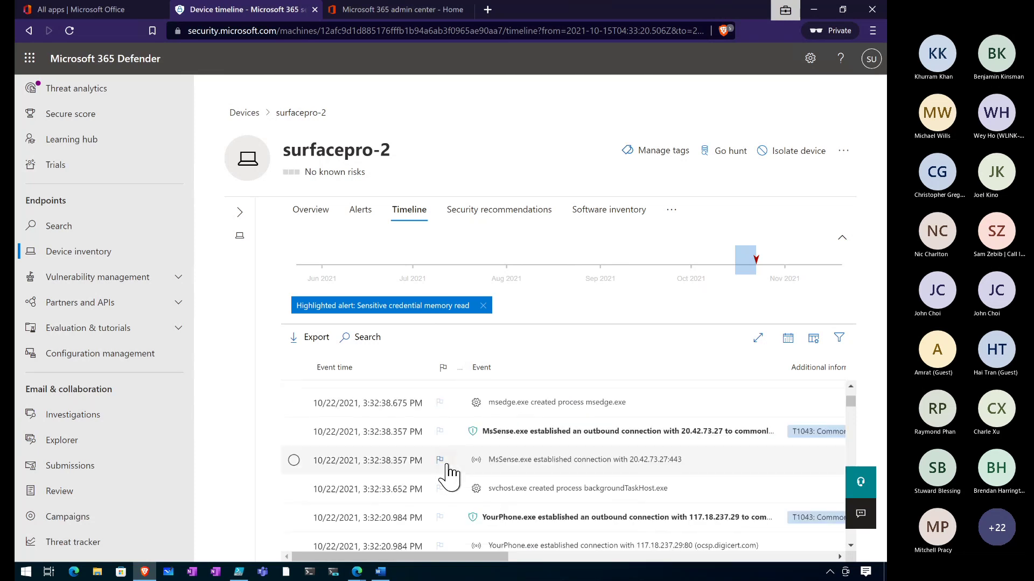
pyautogui.scroll(-5, 451, 474)
pyautogui.scroll(-5, 450, 473)
pyautogui.scroll(8, 449, 474)
pyautogui.scroll(10, 450, 474)
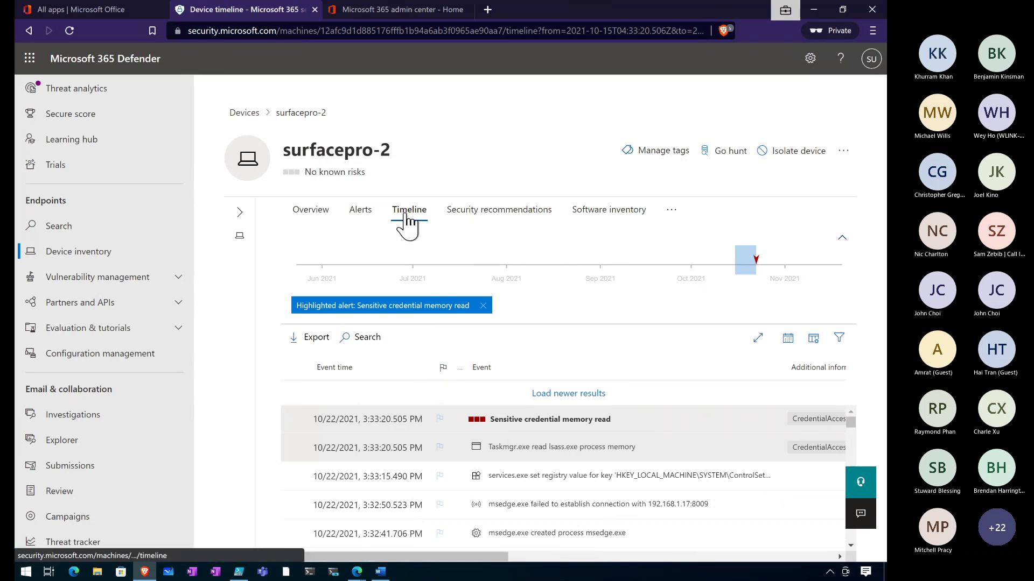
# Step: Review the security recommendations for surfacepro-2 and look through its software inventory
pyautogui.click(483, 216)
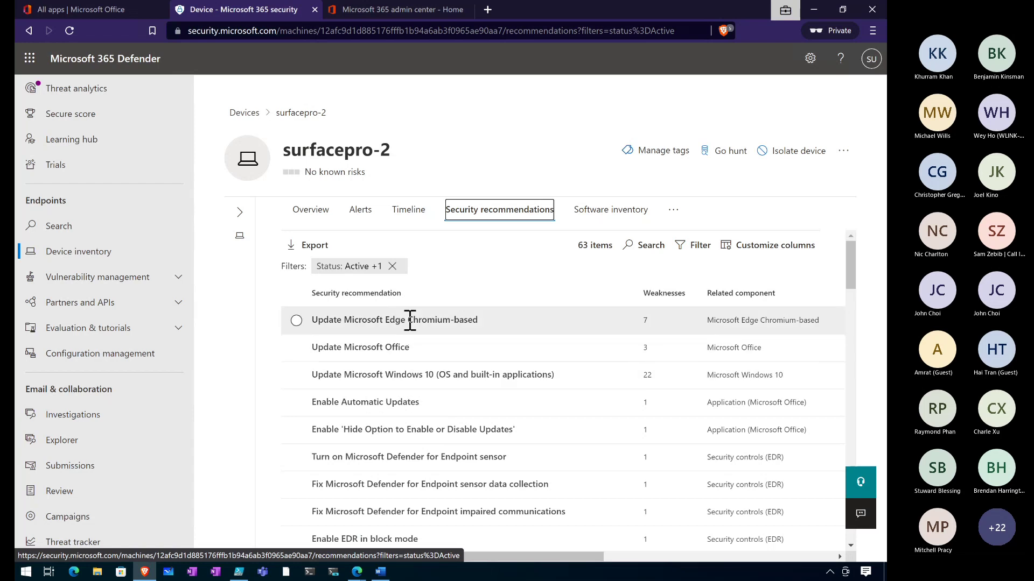
pyautogui.click(607, 221)
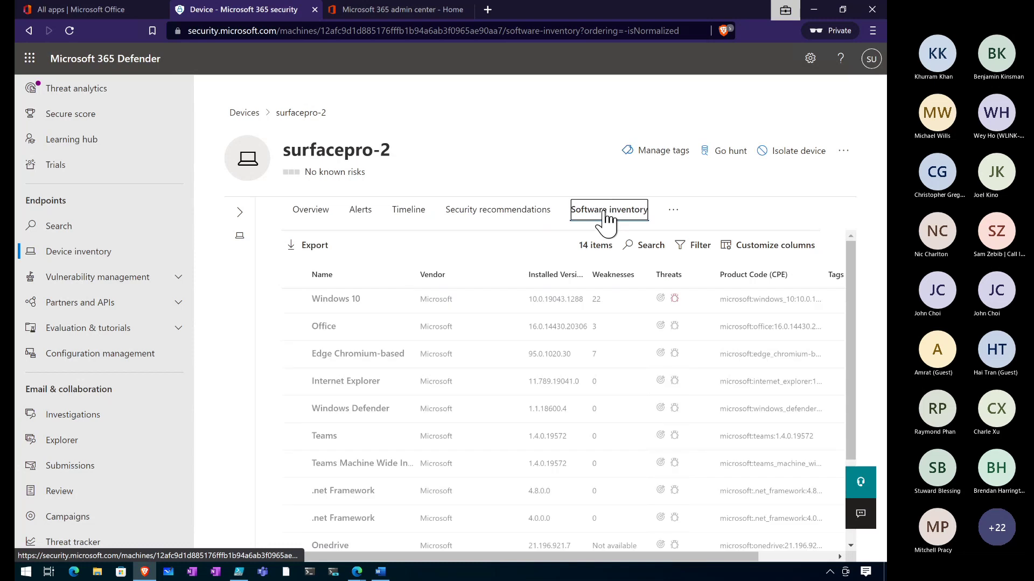
pyautogui.scroll(-2, 380, 354)
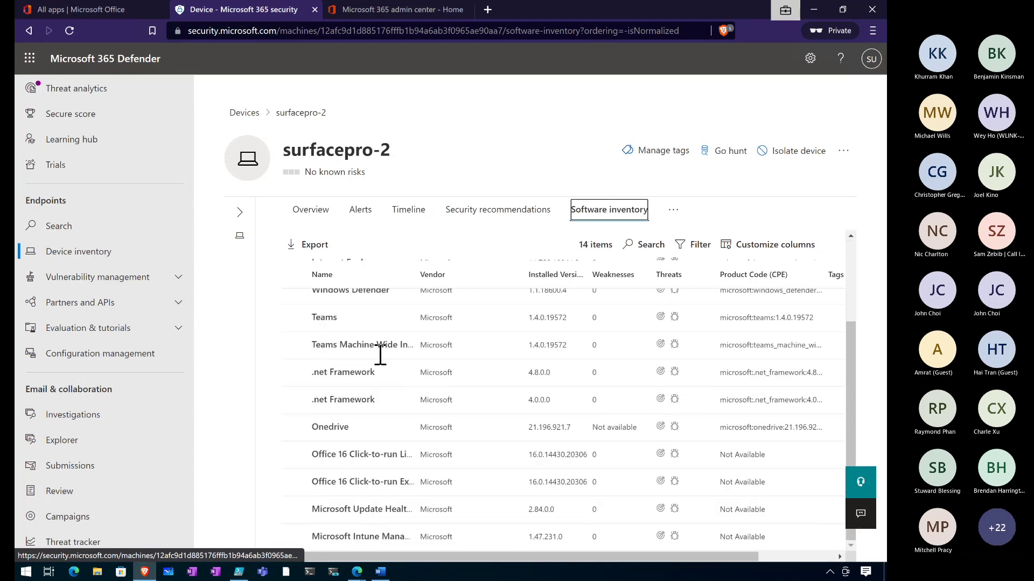
pyautogui.scroll(3, 380, 354)
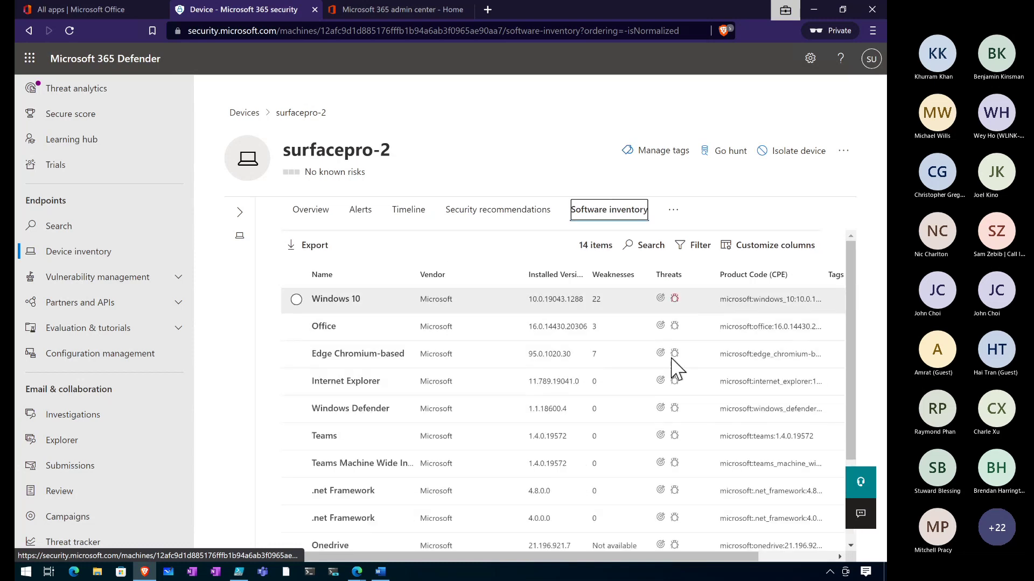
# Step: View the discovered vulnerabilities and the missing KBs for surfacepro-2
pyautogui.click(674, 213)
pyautogui.click(655, 235)
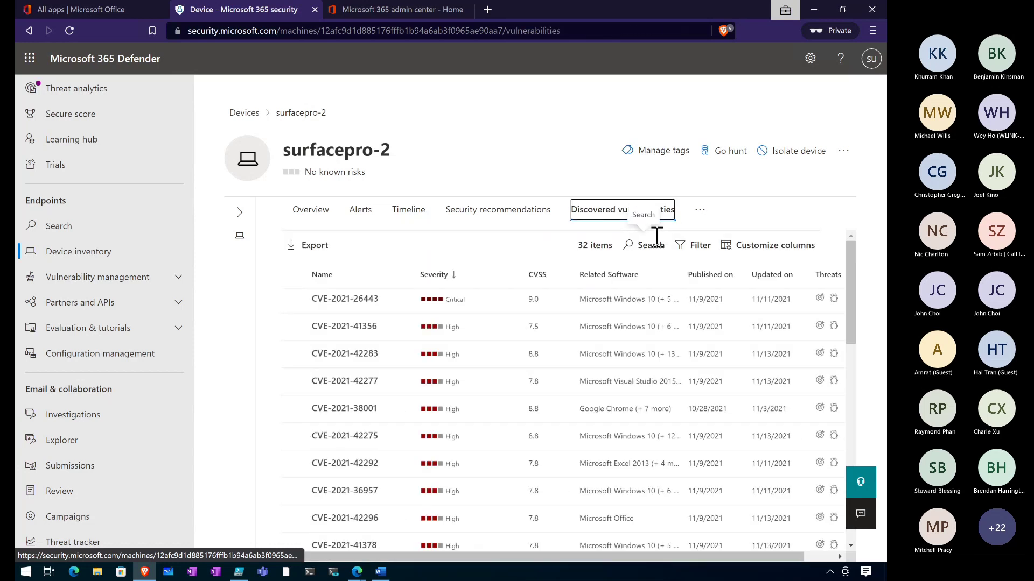
pyautogui.click(701, 215)
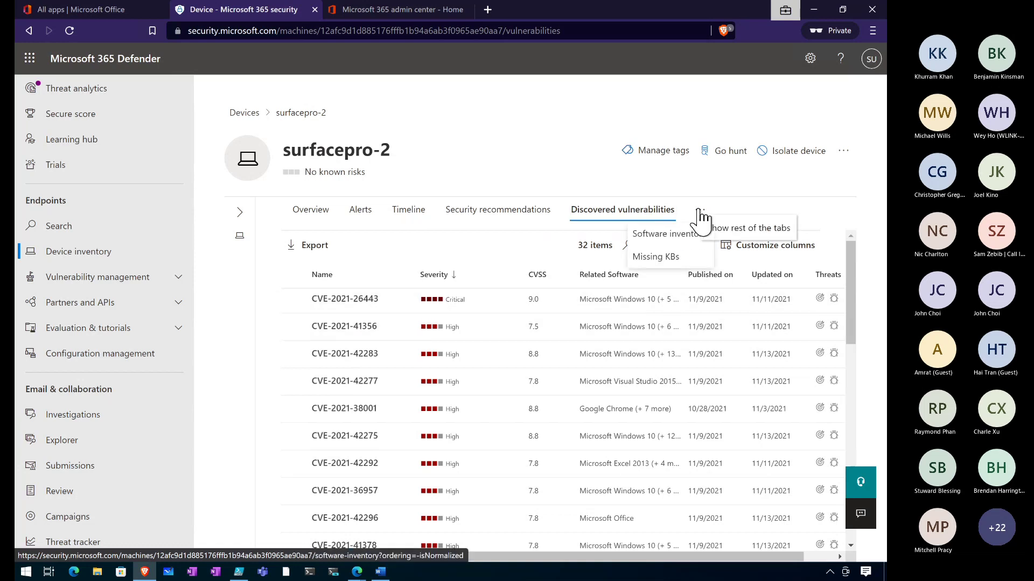
pyautogui.click(676, 263)
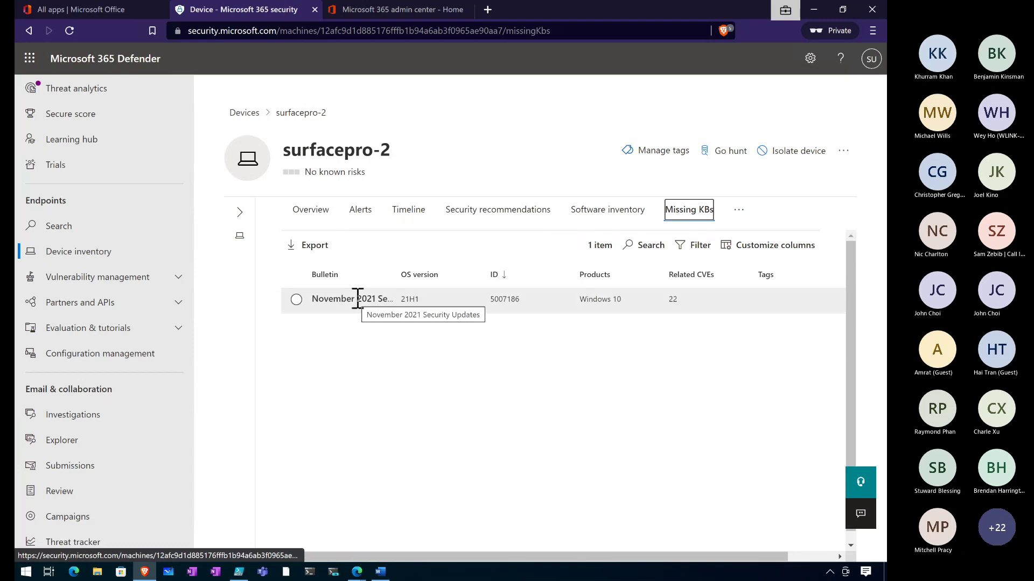
# Step: Look at the tag management options for surfacepro-2 and its additional response actions, such as Initiate Automated Investigation
pyautogui.click(666, 155)
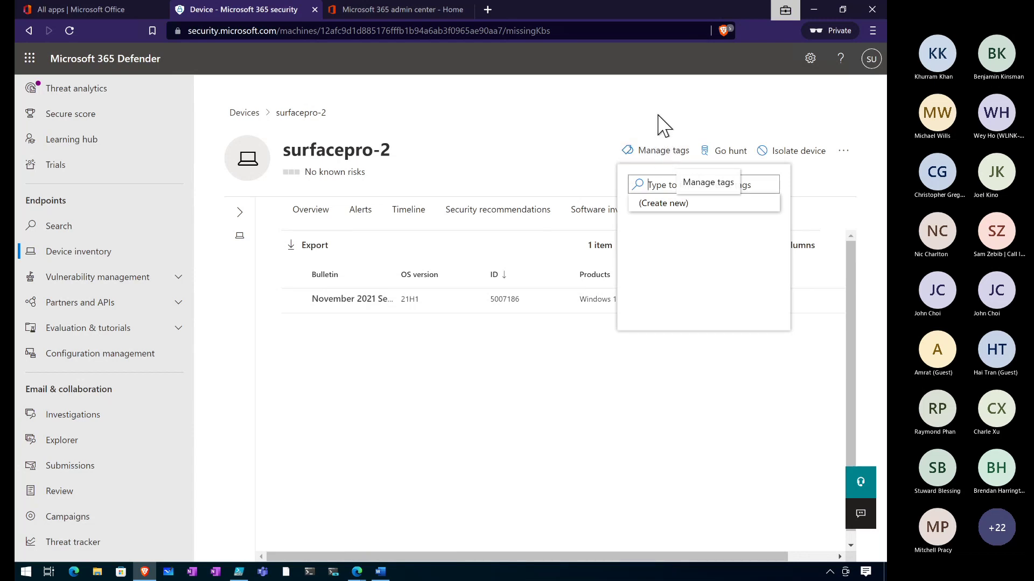
pyautogui.click(663, 122)
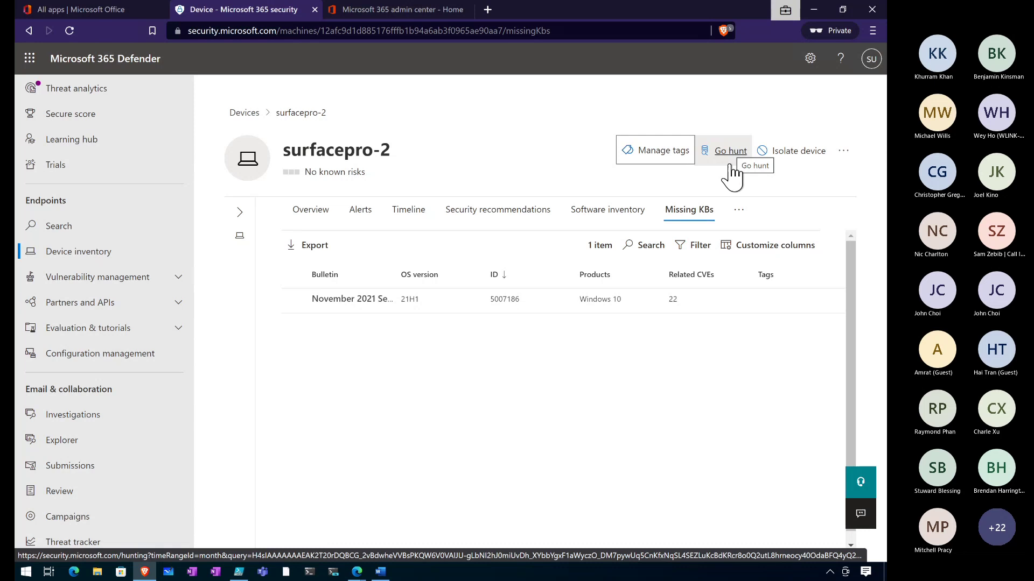
pyautogui.click(843, 153)
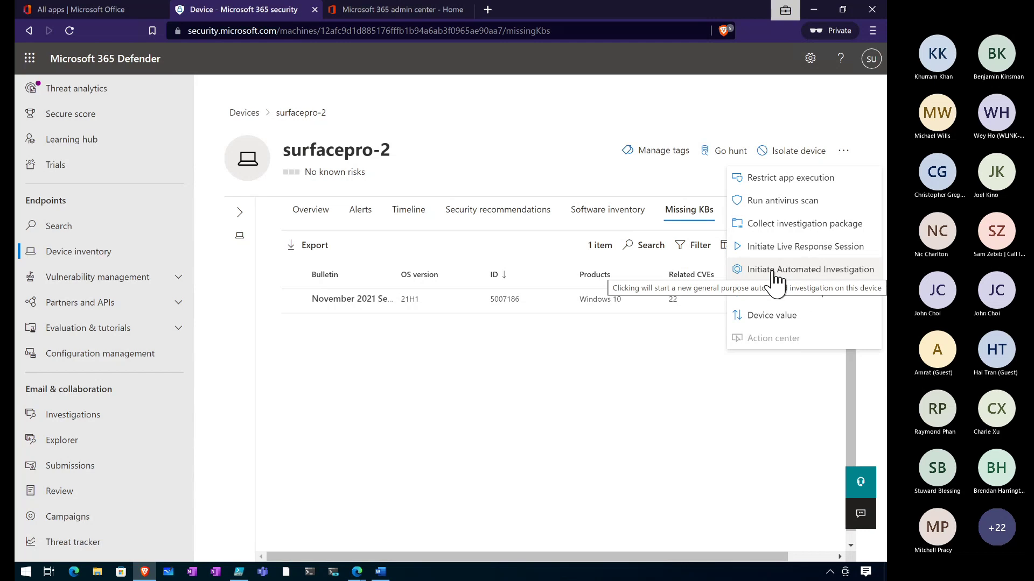
# Step: Return to the device inventory, check the network devices list and show the endpoints list again
pyautogui.click(246, 116)
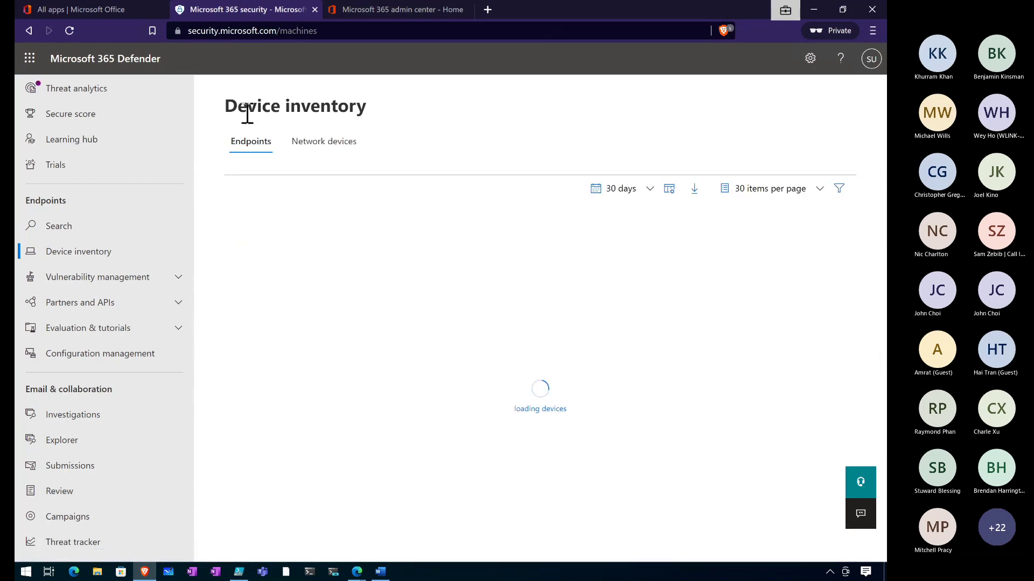
pyautogui.click(329, 154)
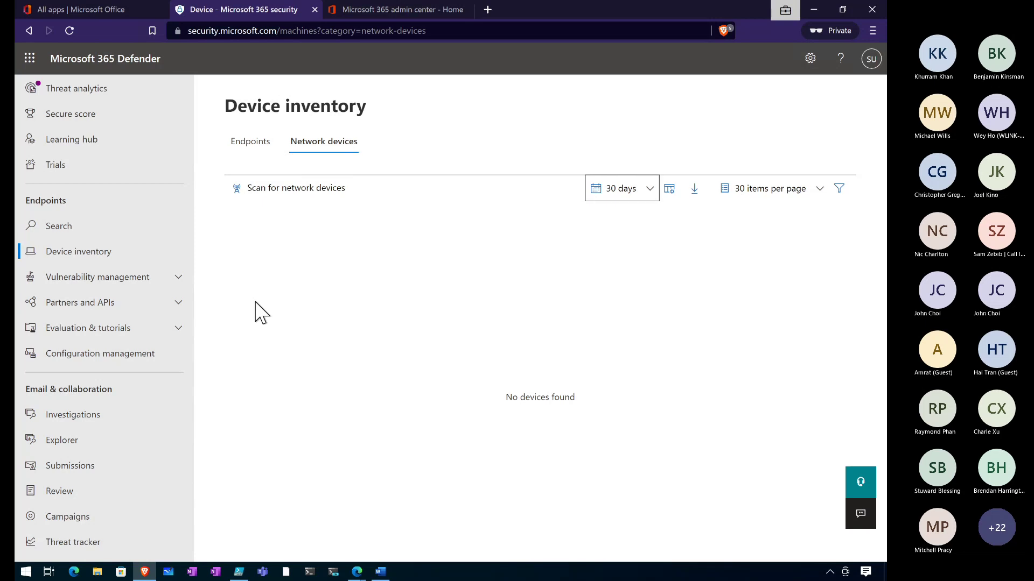
pyautogui.click(250, 145)
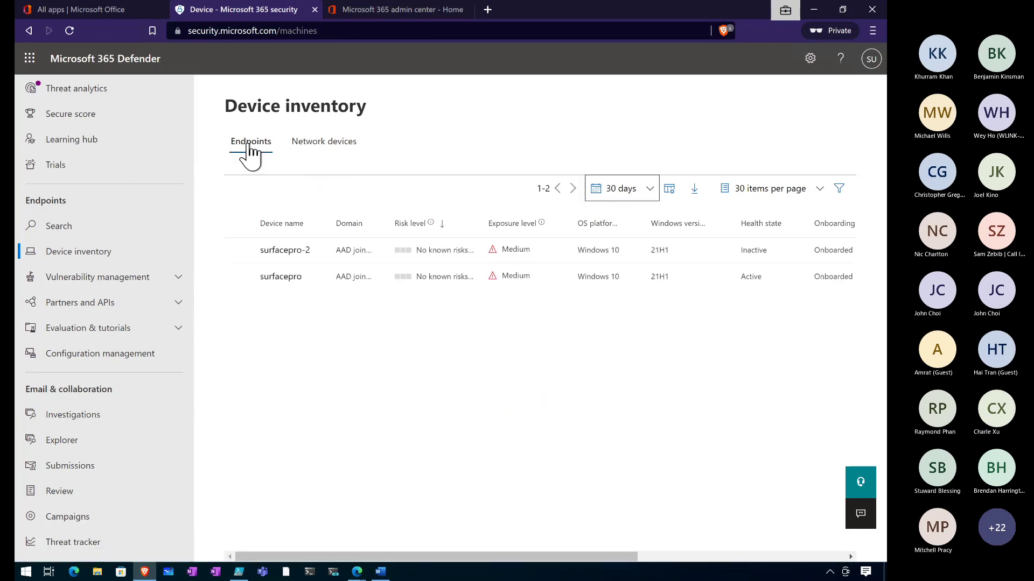
# Step: Open the Threat & Vulnerability Management dashboard and examine its exposure score, device score, top recommendations and events
pyautogui.click(157, 287)
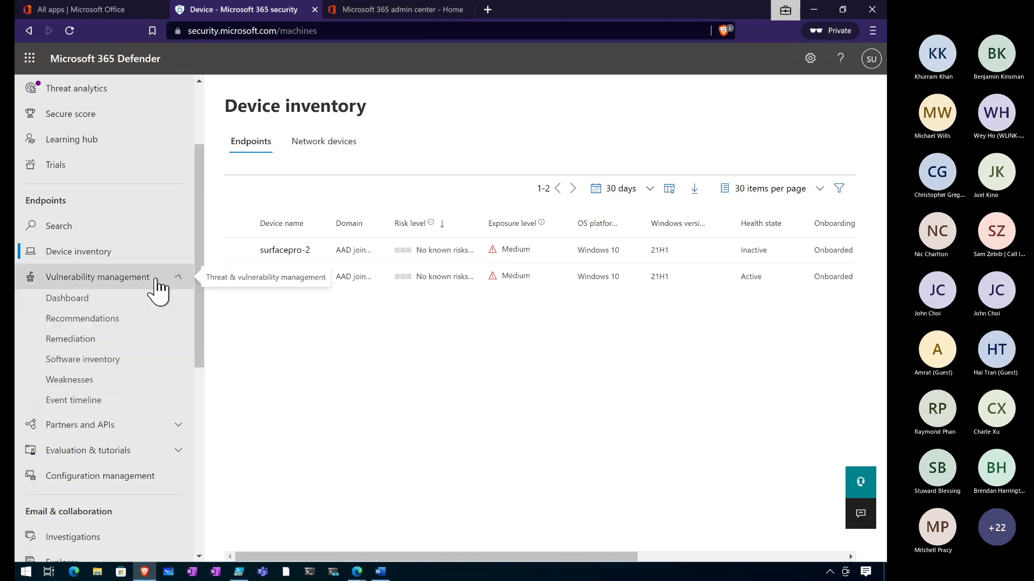
pyautogui.click(85, 307)
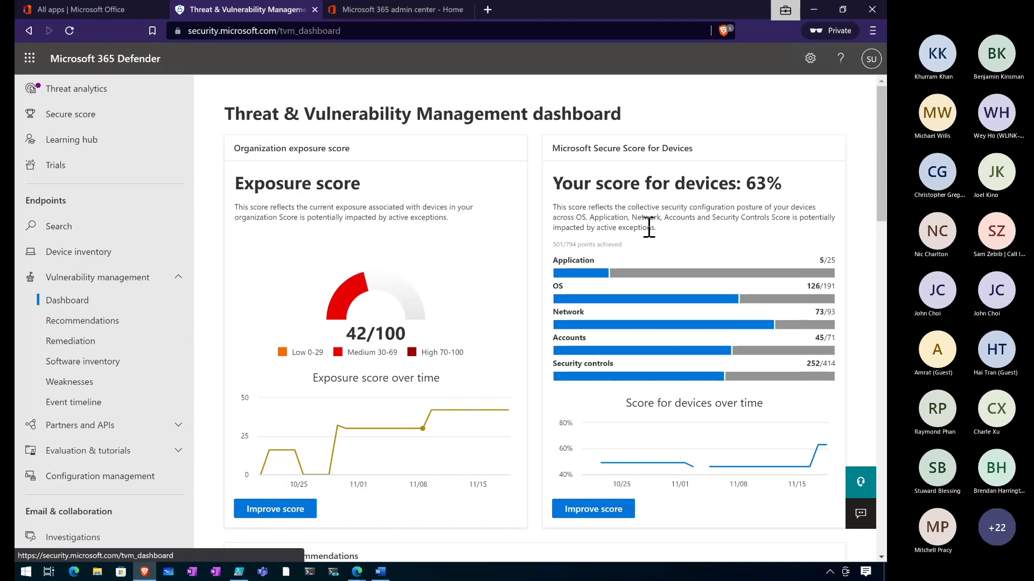
pyautogui.scroll(-5, 648, 228)
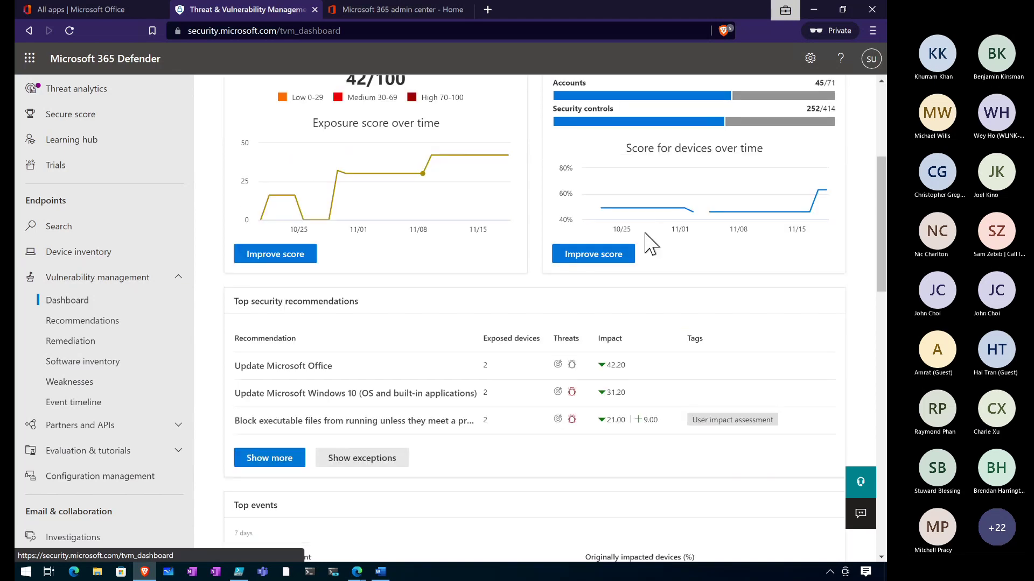
pyautogui.scroll(-4, 649, 240)
pyautogui.scroll(-1, 473, 323)
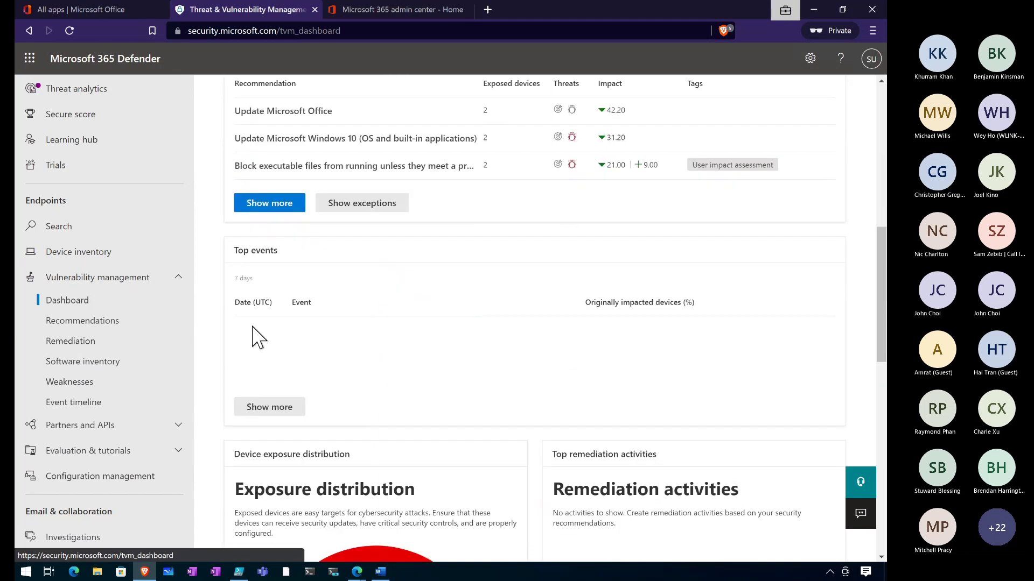
# Step: Look through the organization-wide security recommendations and view the remediation activities
pyautogui.click(74, 324)
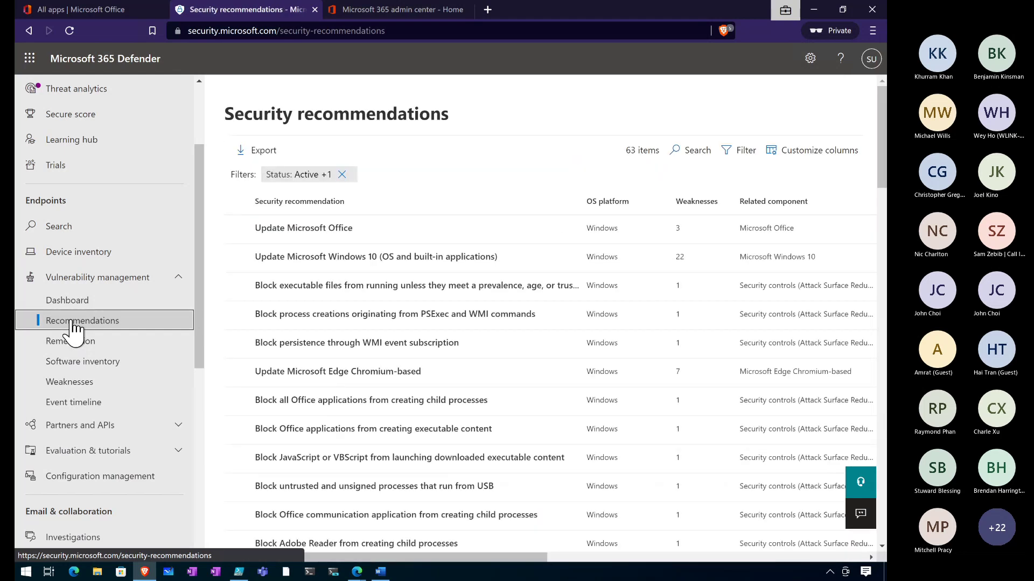
pyautogui.scroll(-5, 312, 257)
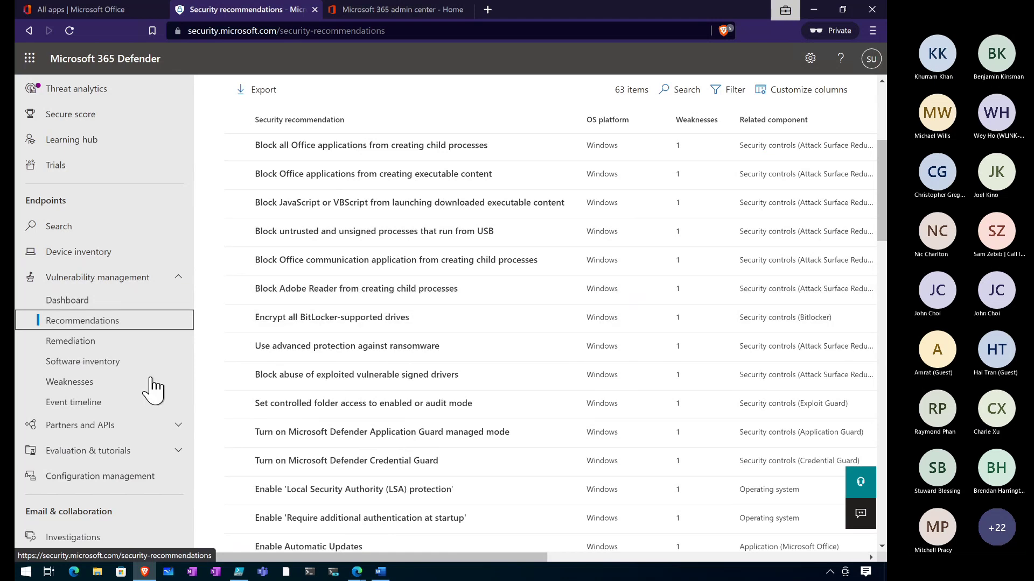
pyautogui.click(83, 348)
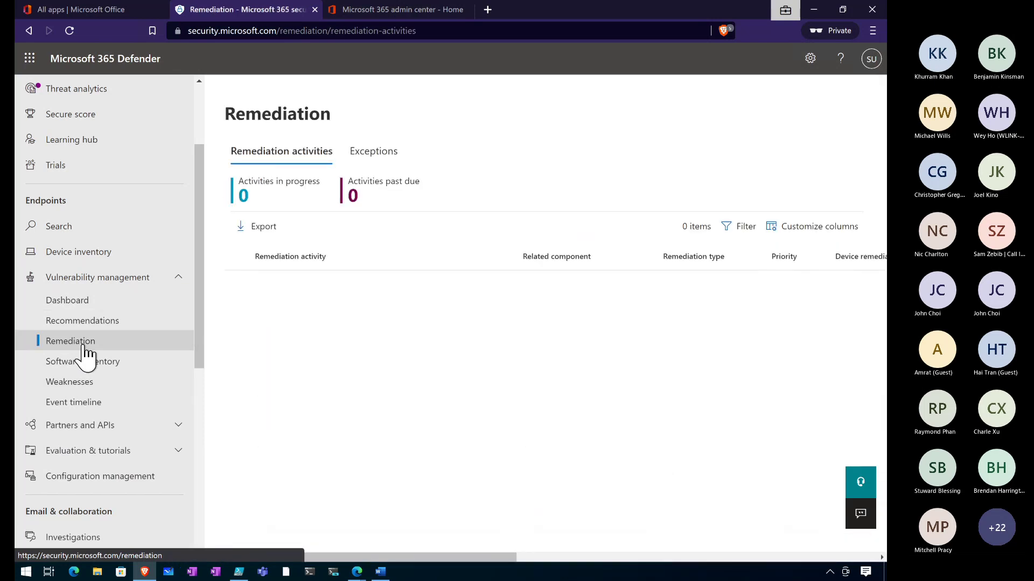
# Step: View the organization's software inventory, weaknesses and event timeline pages under vulnerability management
pyautogui.click(88, 365)
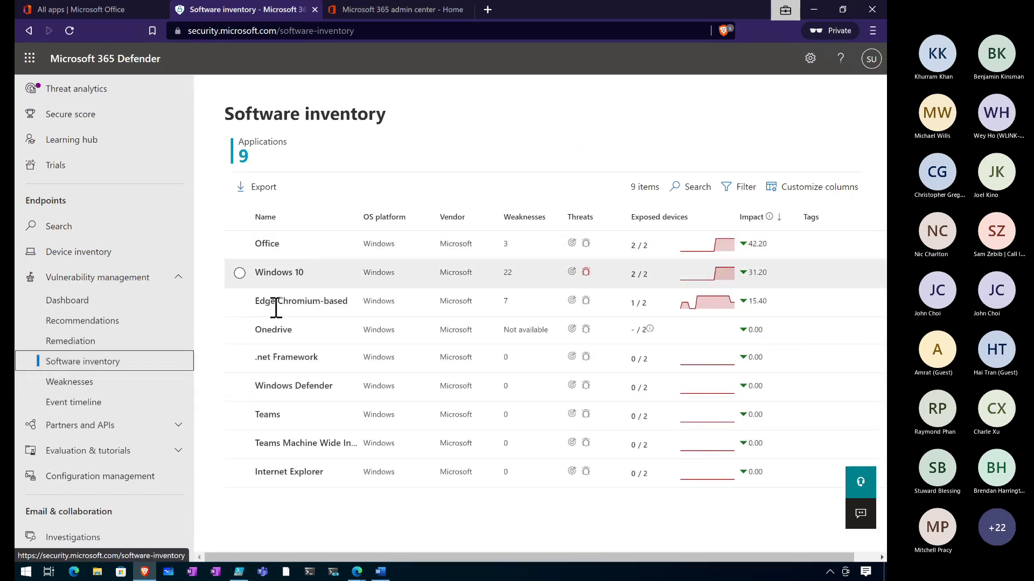
pyautogui.click(92, 384)
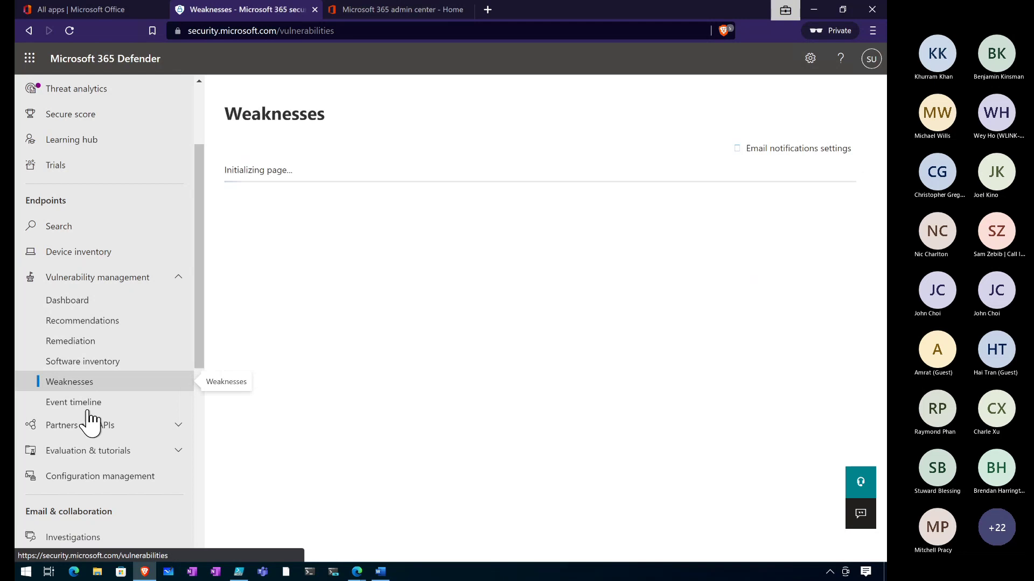
pyautogui.click(86, 410)
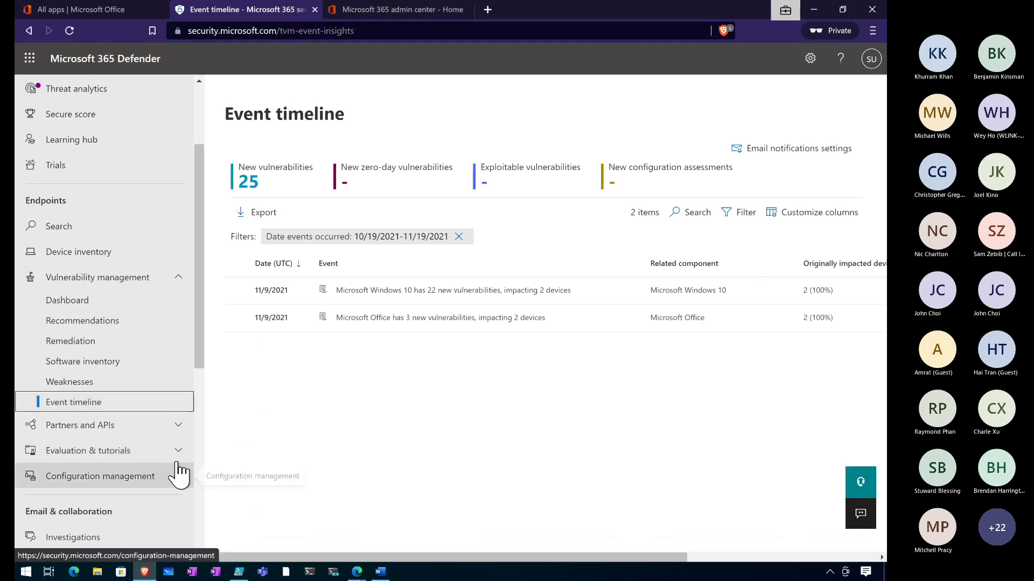
# Step: Open Device configuration management and examine its onboarding, security baseline, attack surface and web protection cards
pyautogui.click(144, 484)
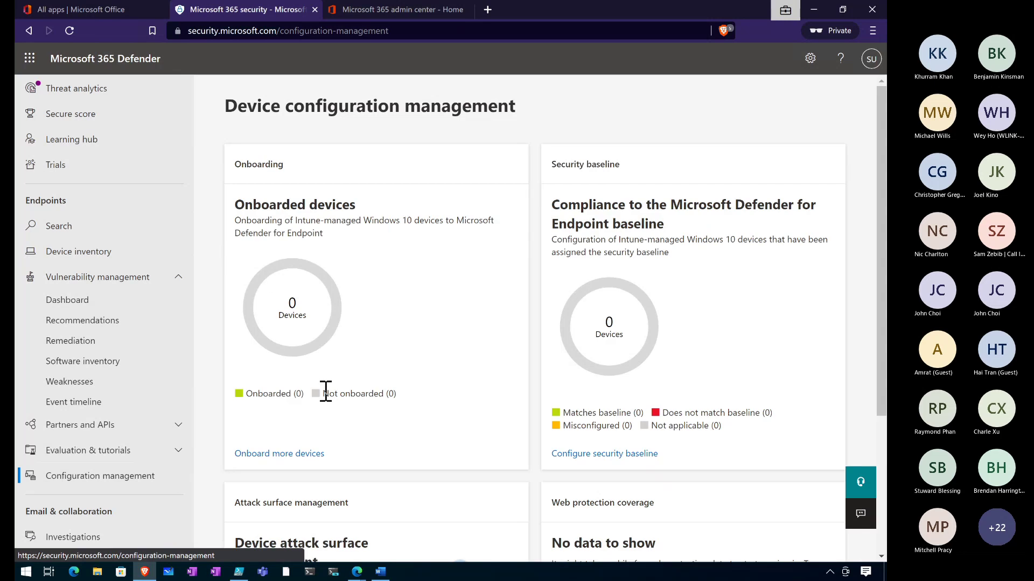
pyautogui.scroll(-3, 325, 401)
pyautogui.scroll(-1, 325, 399)
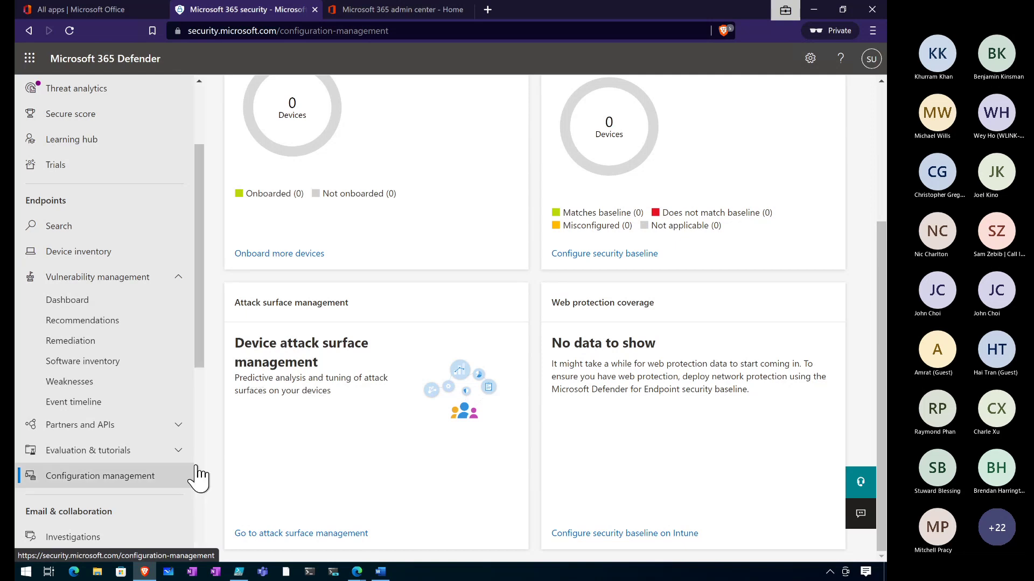
pyautogui.scroll(4, 318, 390)
pyautogui.moveTo(318, 390)
pyautogui.scroll(-4, 318, 390)
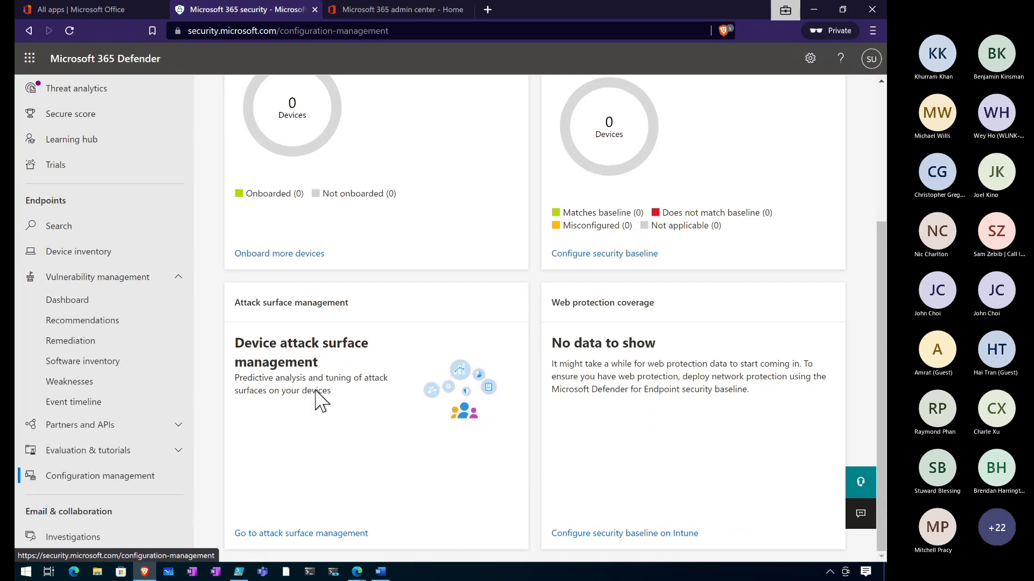
pyautogui.scroll(4, 319, 396)
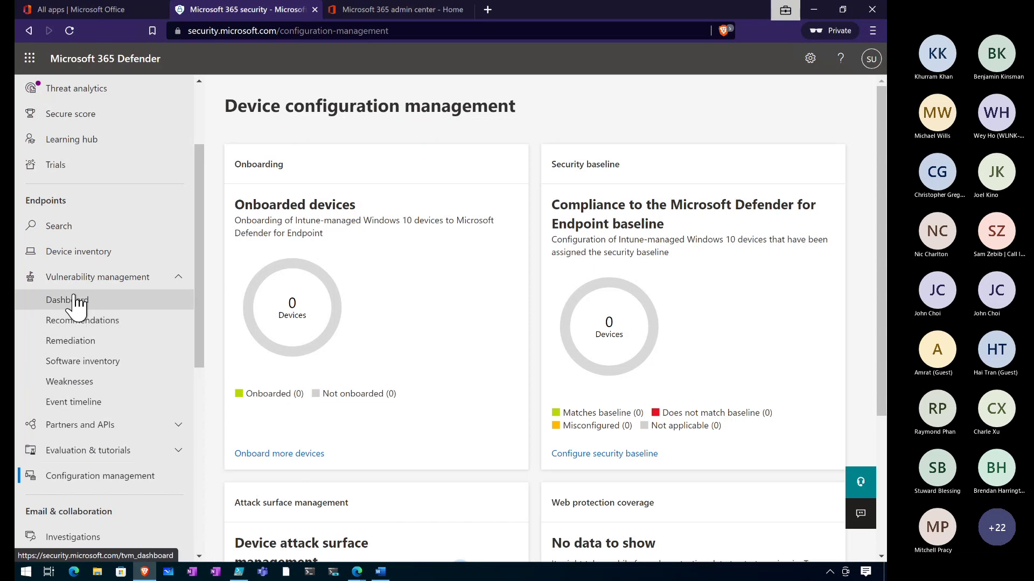
# Step: Revisit the device inventory, and open Threat analytics to review the latest and high-impact threats
pyautogui.click(86, 264)
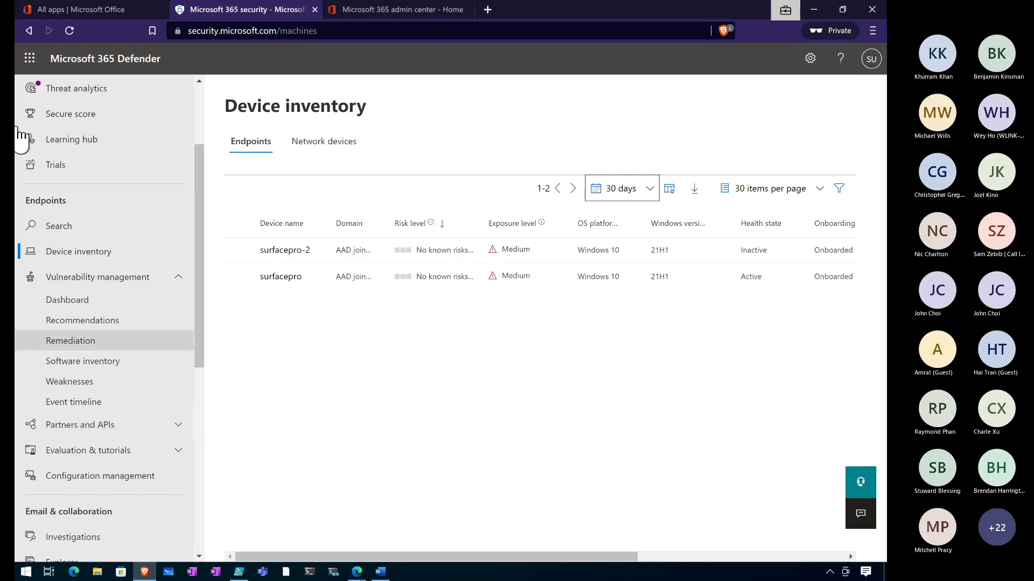
pyautogui.click(56, 91)
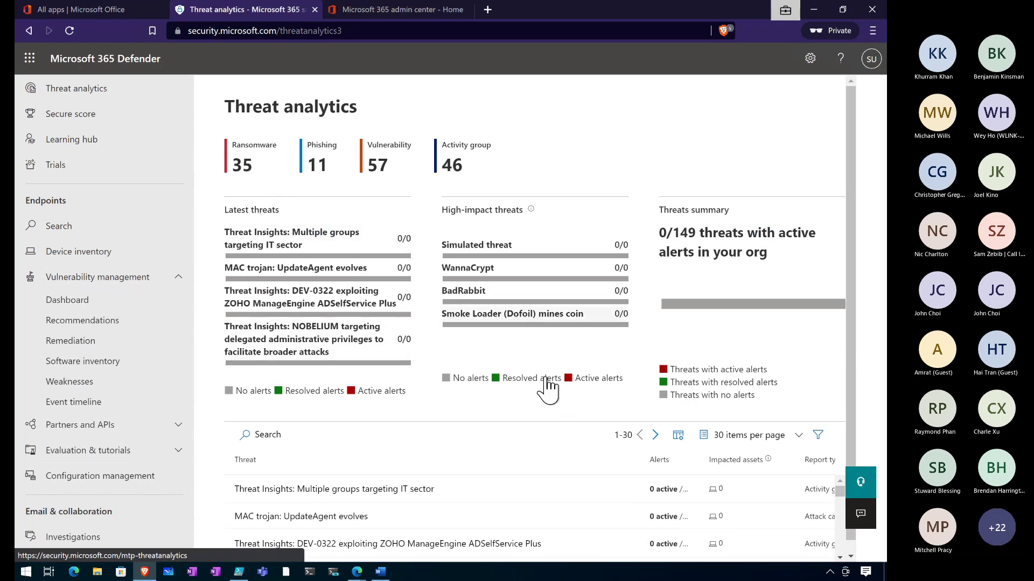
pyautogui.scroll(-1, 560, 410)
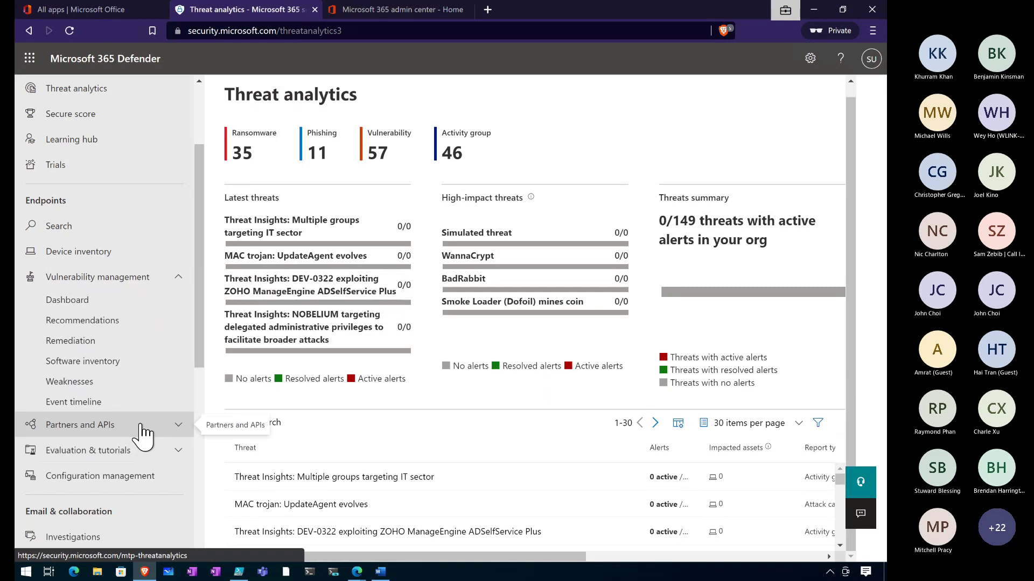
# Step: Open the Microsoft Defender for Endpoint Evaluation lab from the evaluation and tutorials section
pyautogui.click(107, 455)
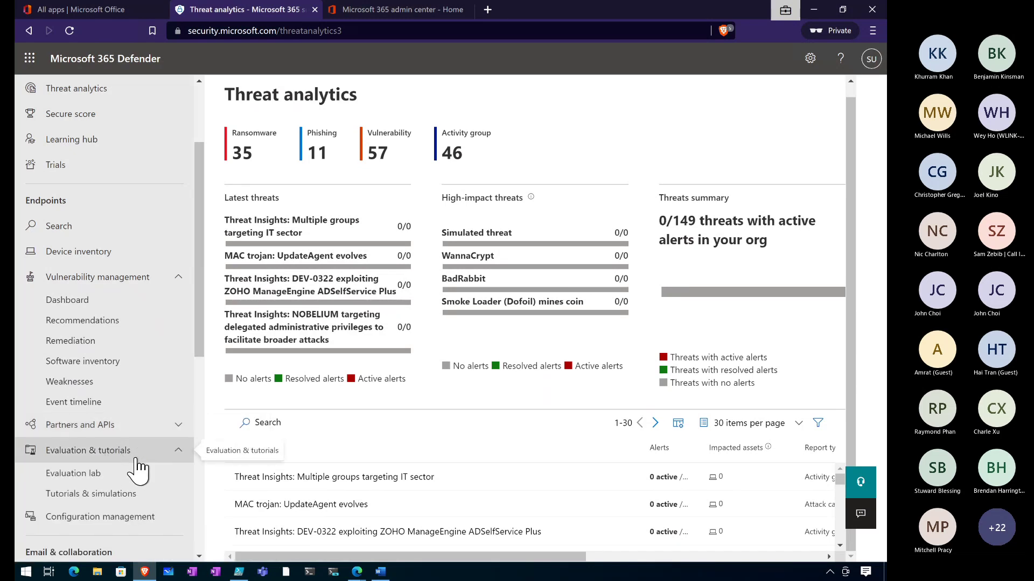
pyautogui.scroll(-1, 139, 469)
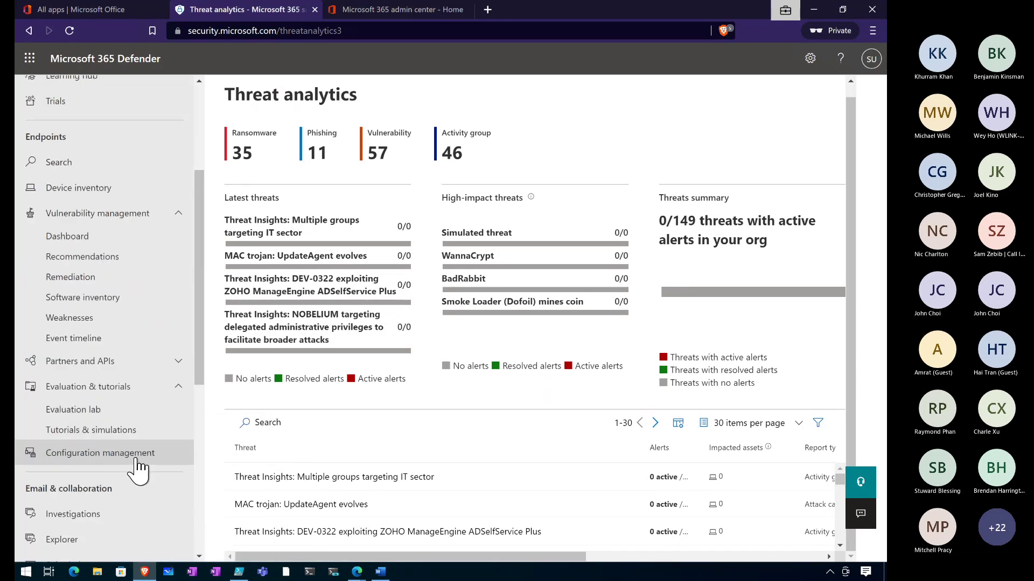
pyautogui.click(96, 413)
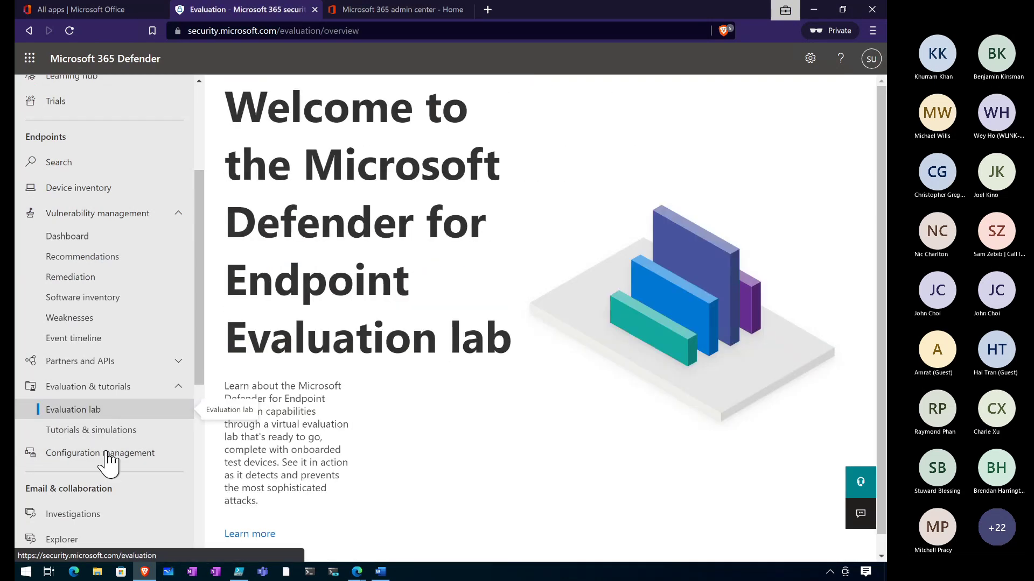
# Step: Open the tutorials and simulations page, and review the cards under Device configuration management
pyautogui.click(109, 440)
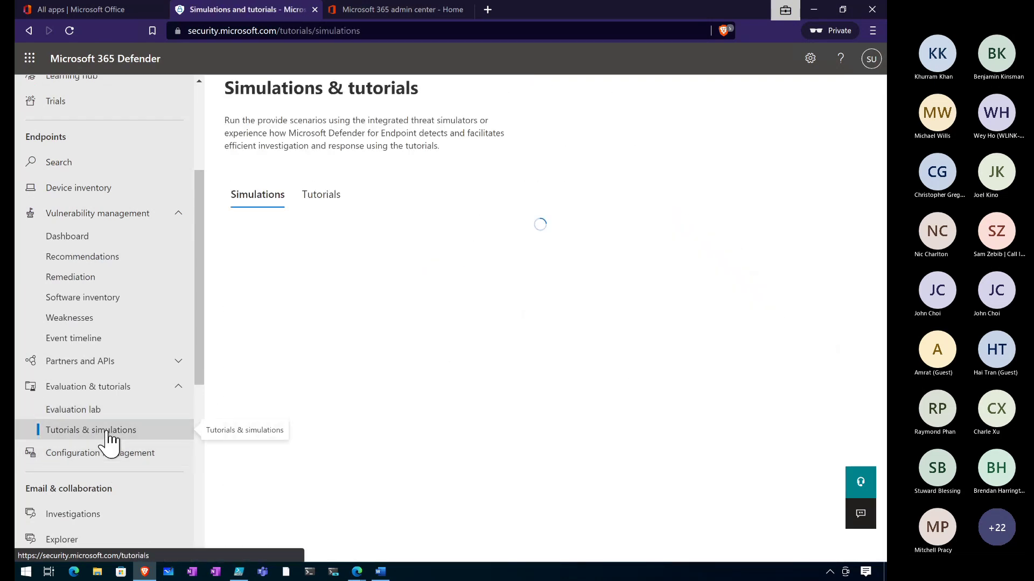
pyautogui.click(143, 455)
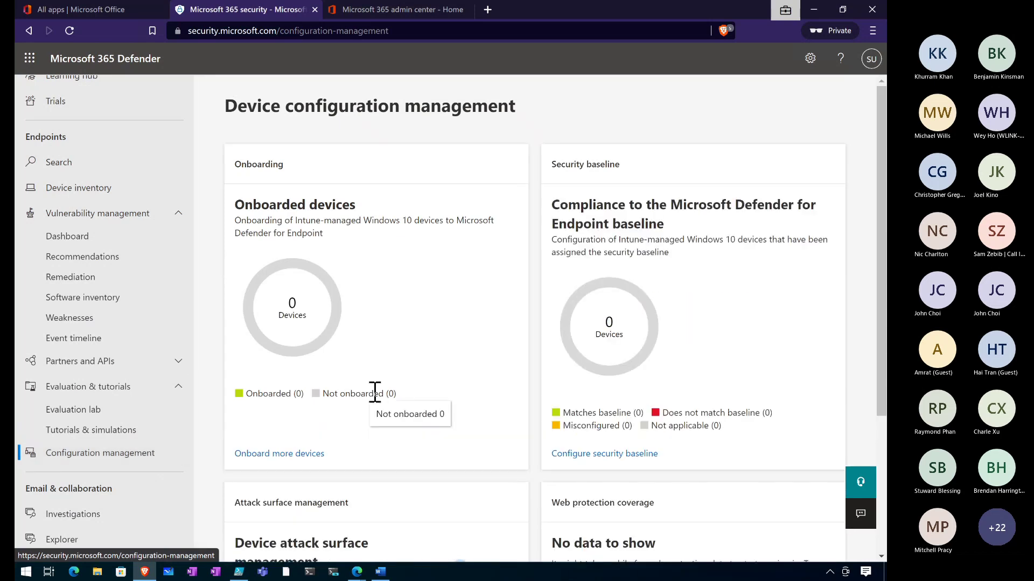
pyautogui.scroll(-4, 375, 393)
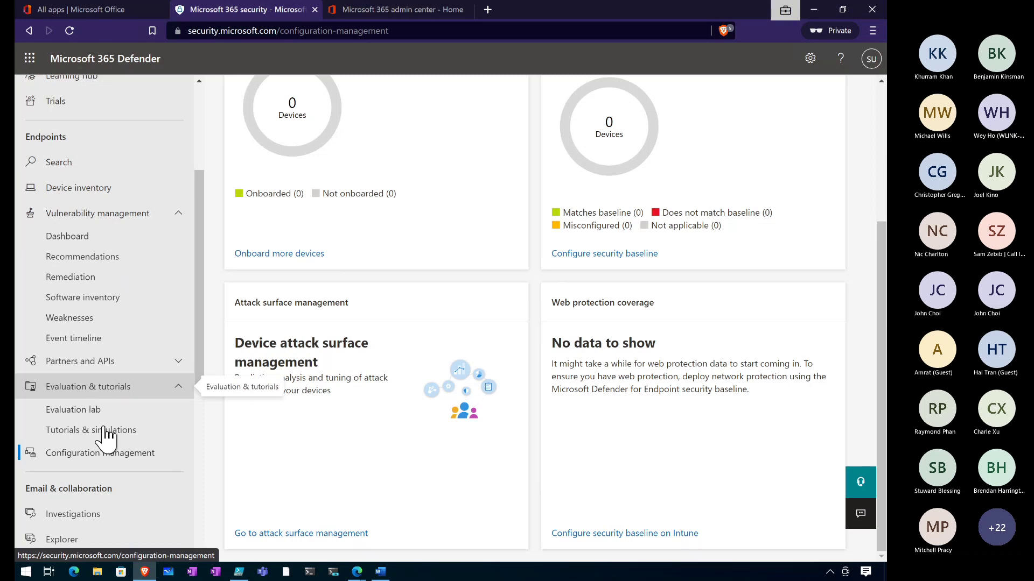
# Step: Look through the email and collaboration navigation entries and open the More resources page
pyautogui.scroll(-3, 106, 438)
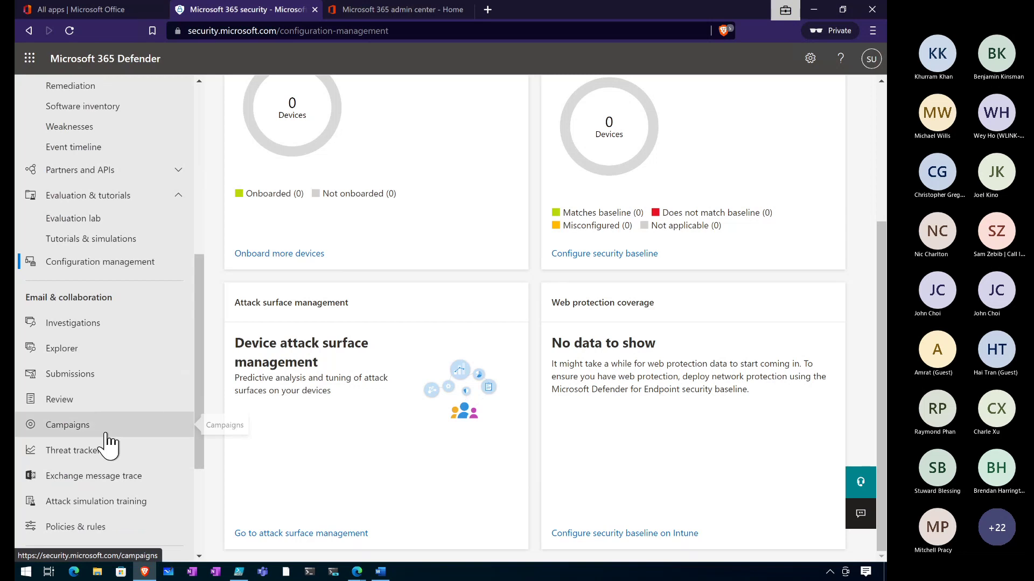
pyautogui.scroll(-3, 107, 442)
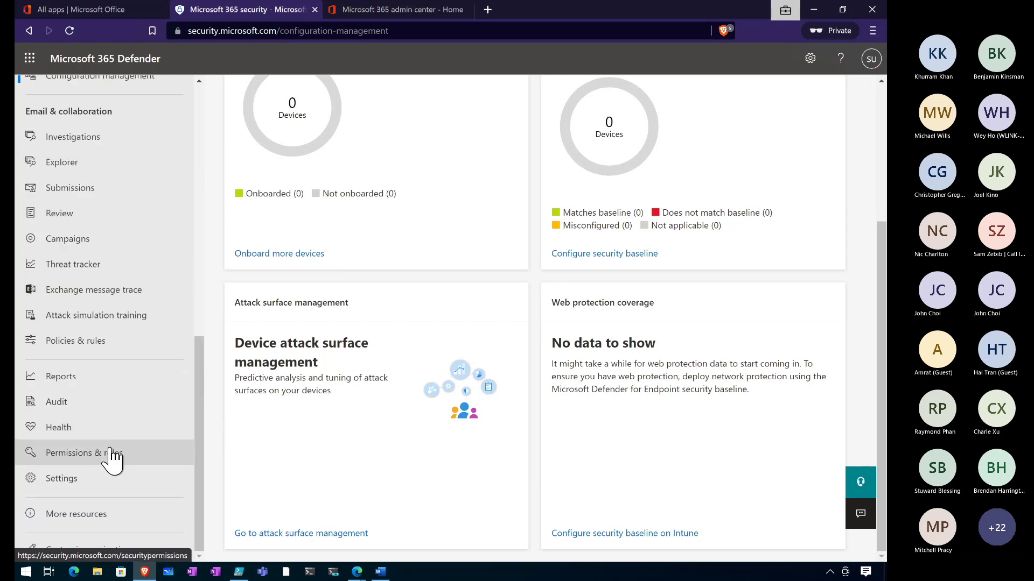
pyautogui.click(98, 526)
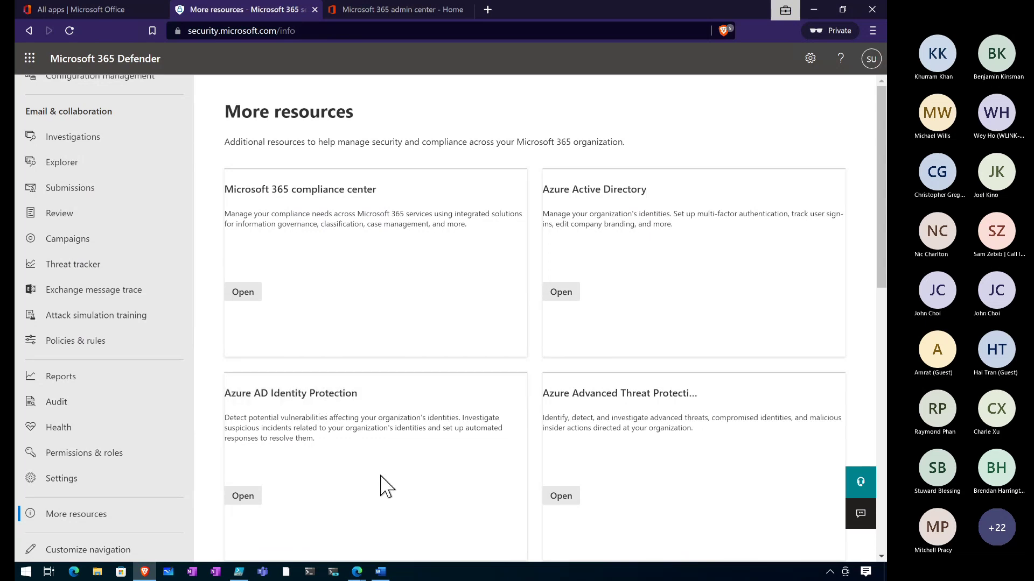
# Step: Open surfacepro-2 from the device inventory and view its Sensitive credential memory read alert
pyautogui.scroll(10, 170, 226)
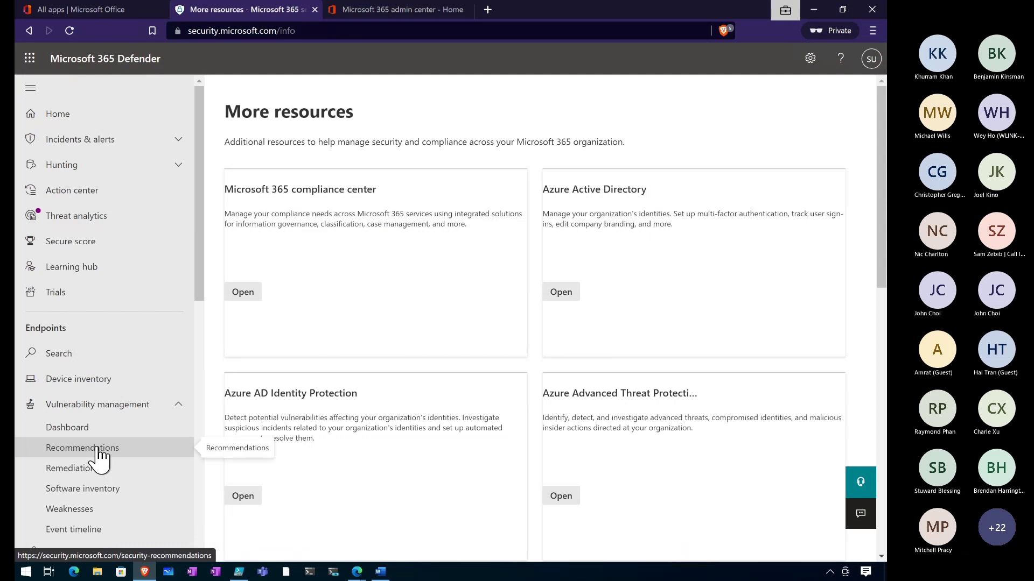
pyautogui.click(88, 381)
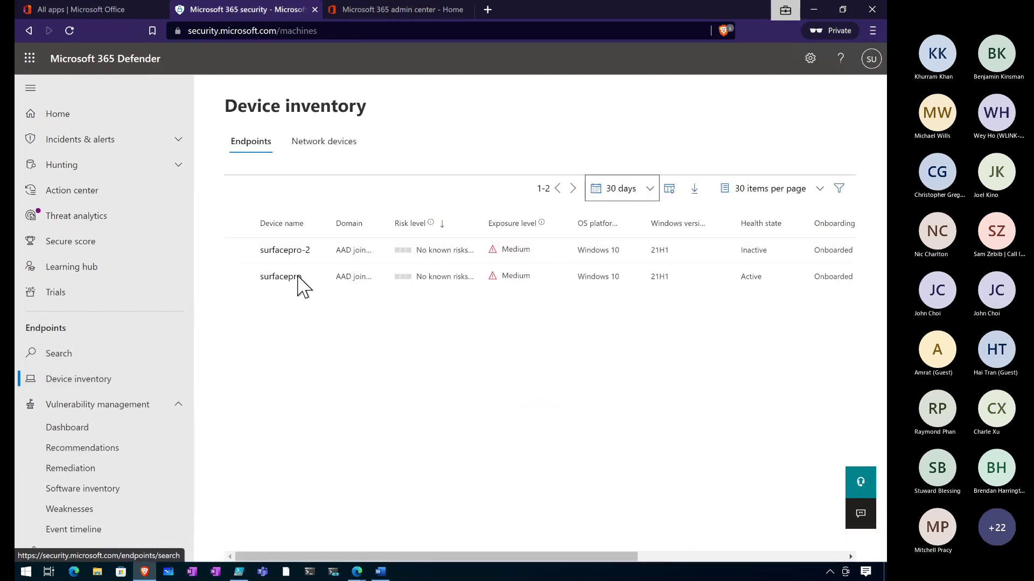
pyautogui.click(298, 253)
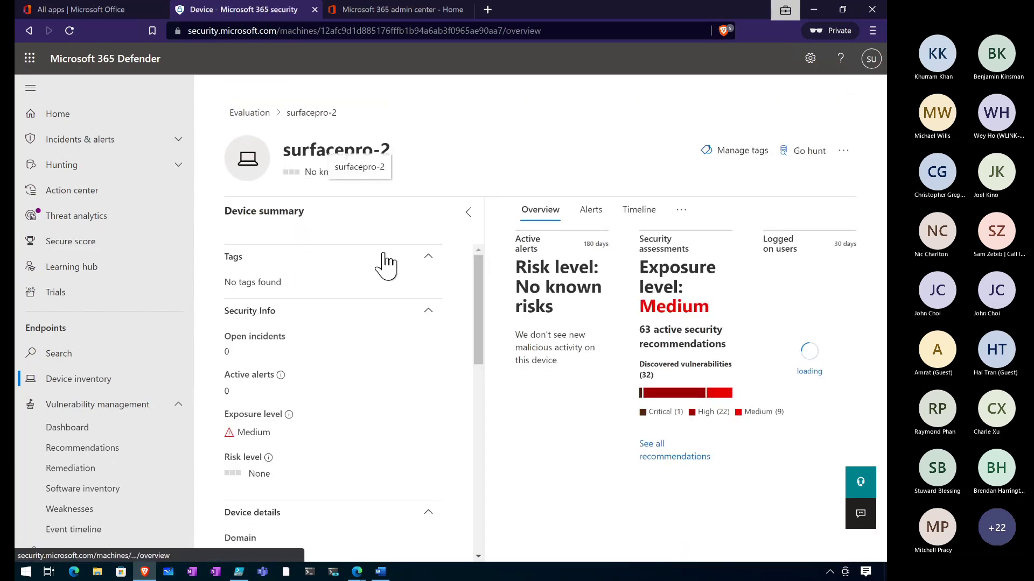
pyautogui.click(468, 215)
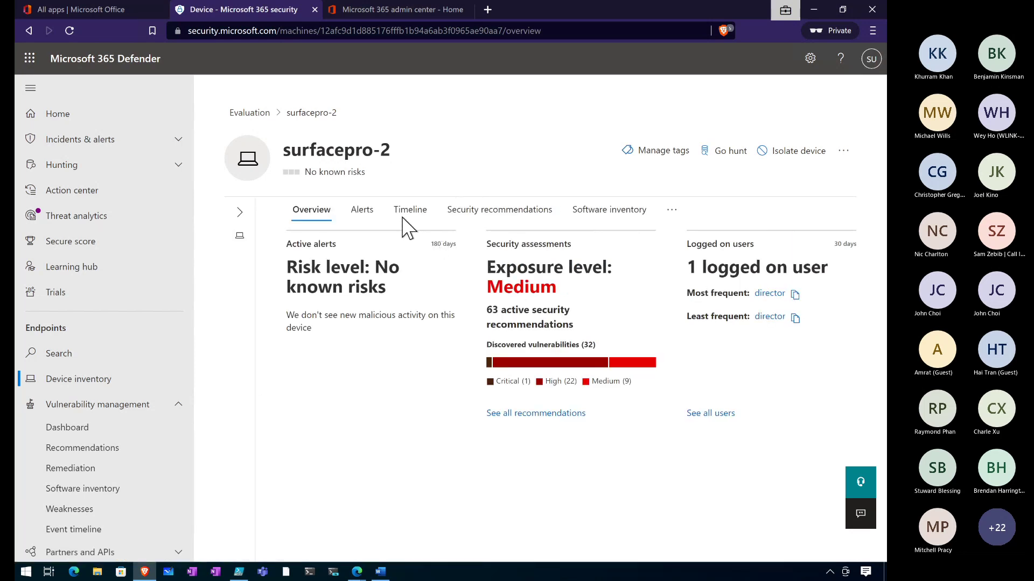
pyautogui.click(370, 215)
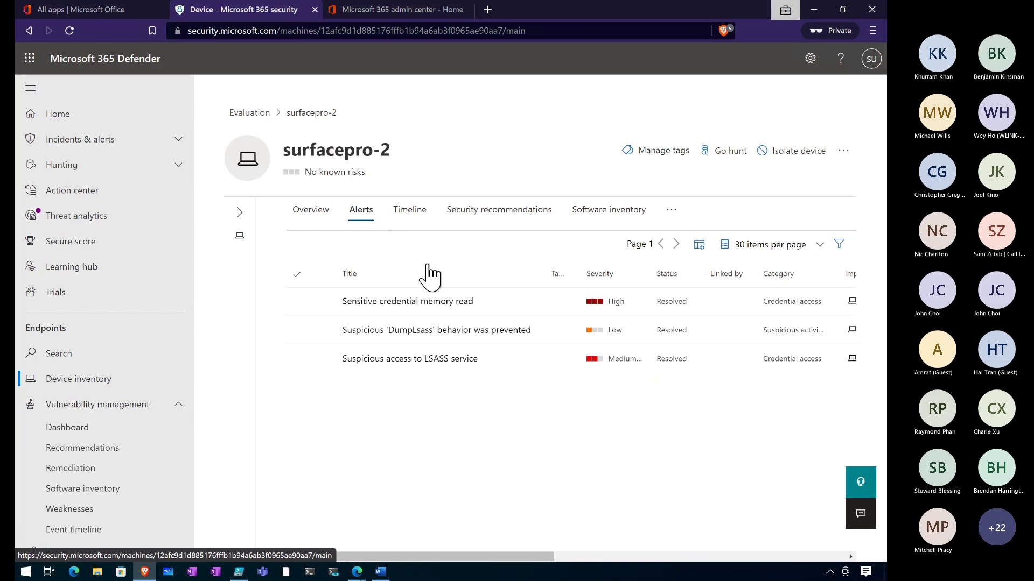
pyautogui.click(435, 303)
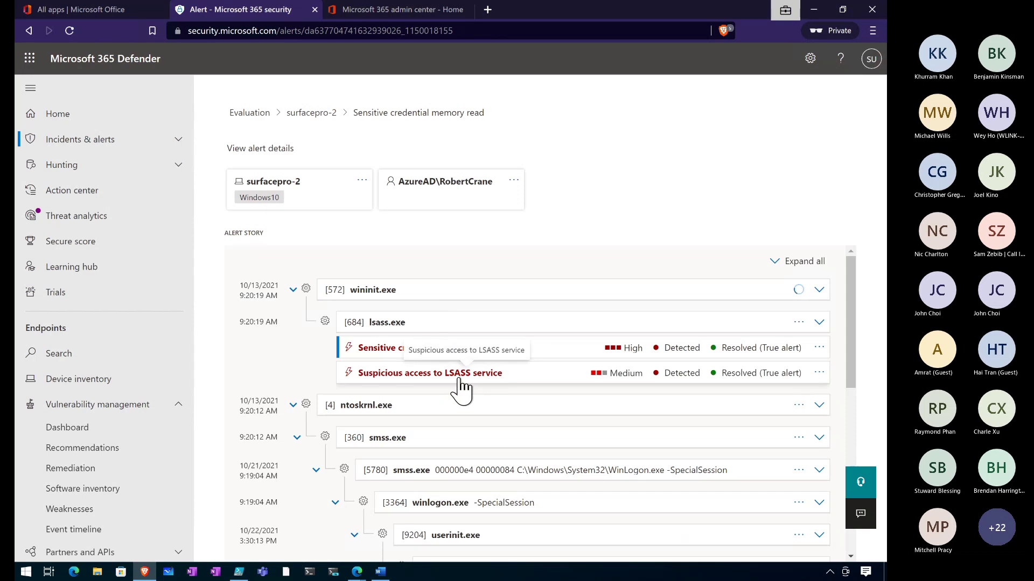
# Step: Find lsass.exe in Task Manager's process details, show its Create dump file option without running it, and close Task Manager
pyautogui.rightClick(436, 575)
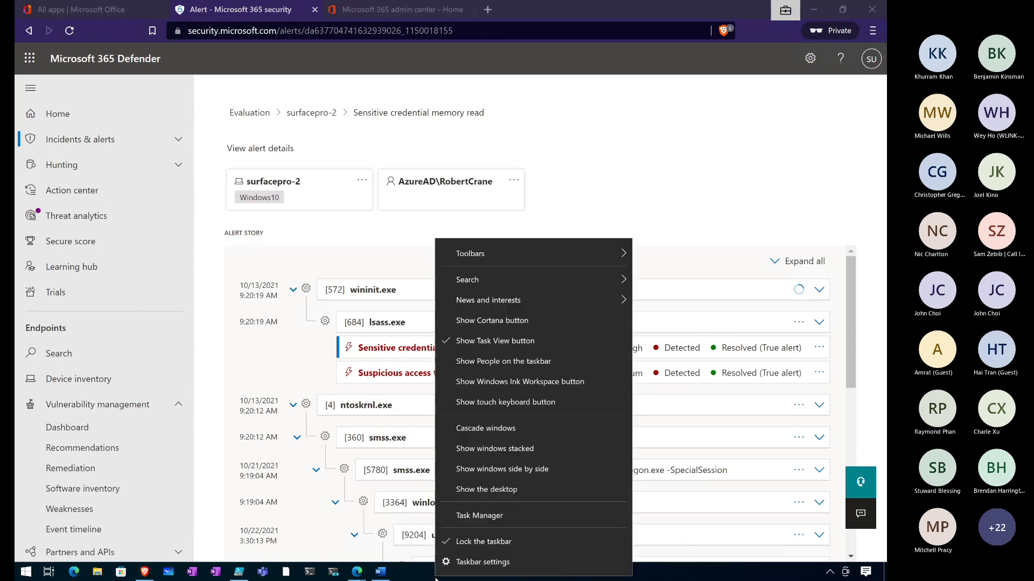
pyautogui.click(462, 516)
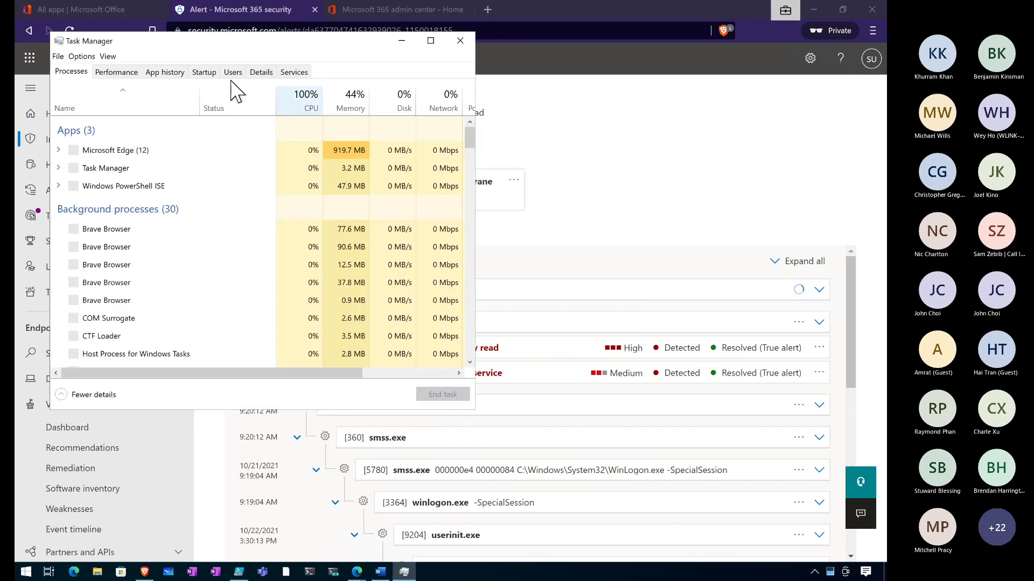
pyautogui.click(261, 72)
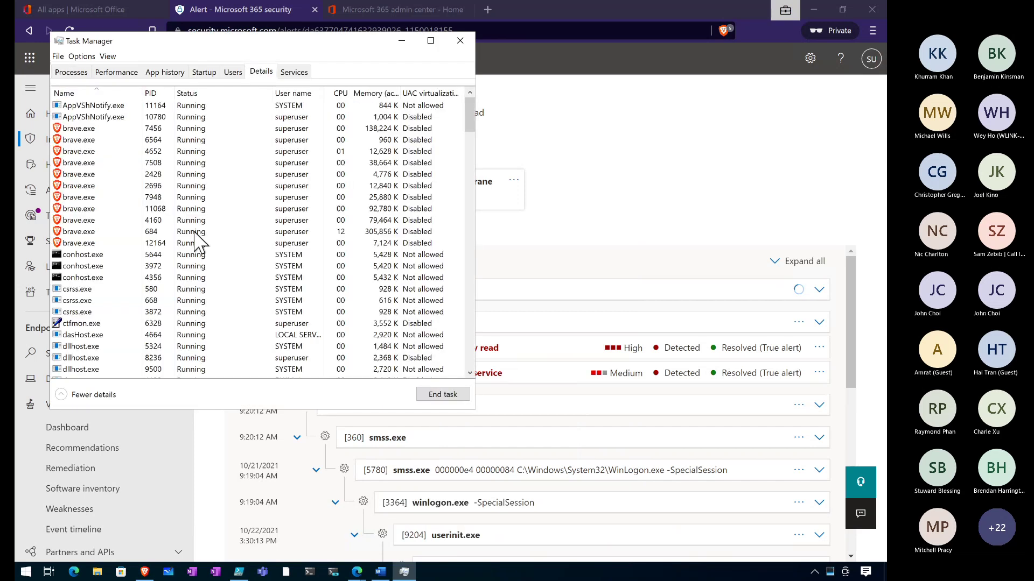
pyautogui.scroll(-5, 120, 249)
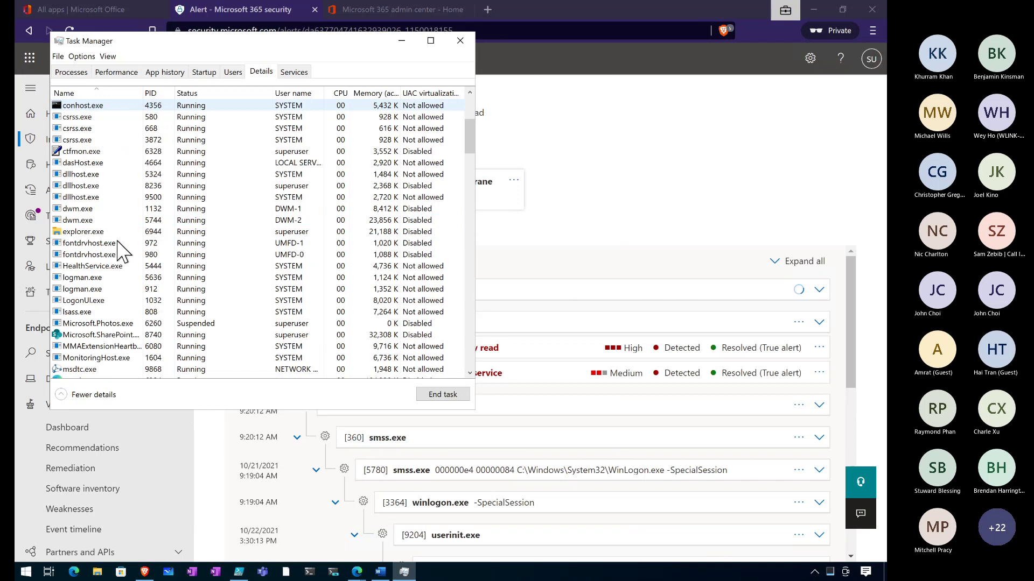
pyautogui.scroll(-1, 104, 307)
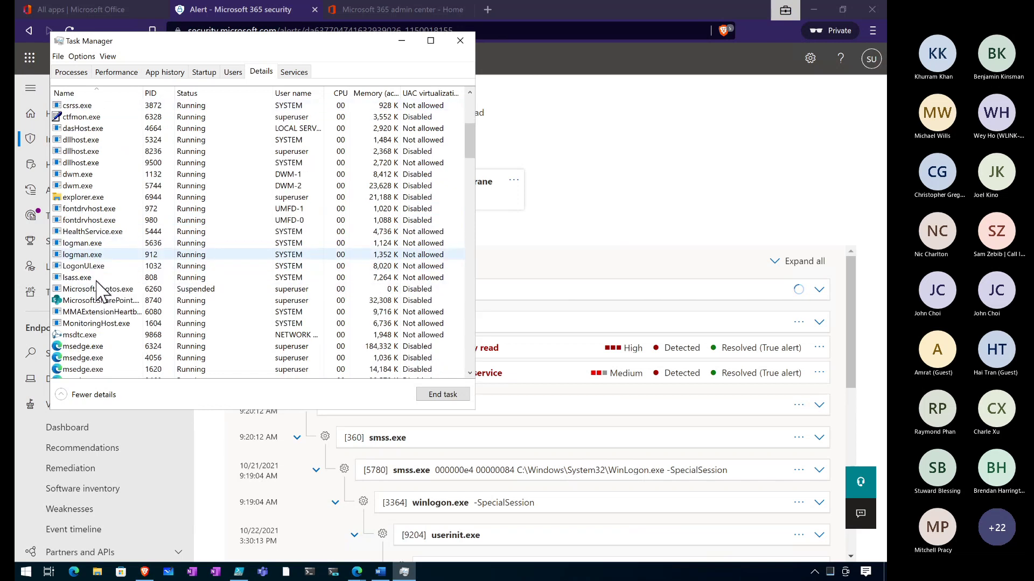
pyautogui.click(90, 289)
pyautogui.click(84, 278)
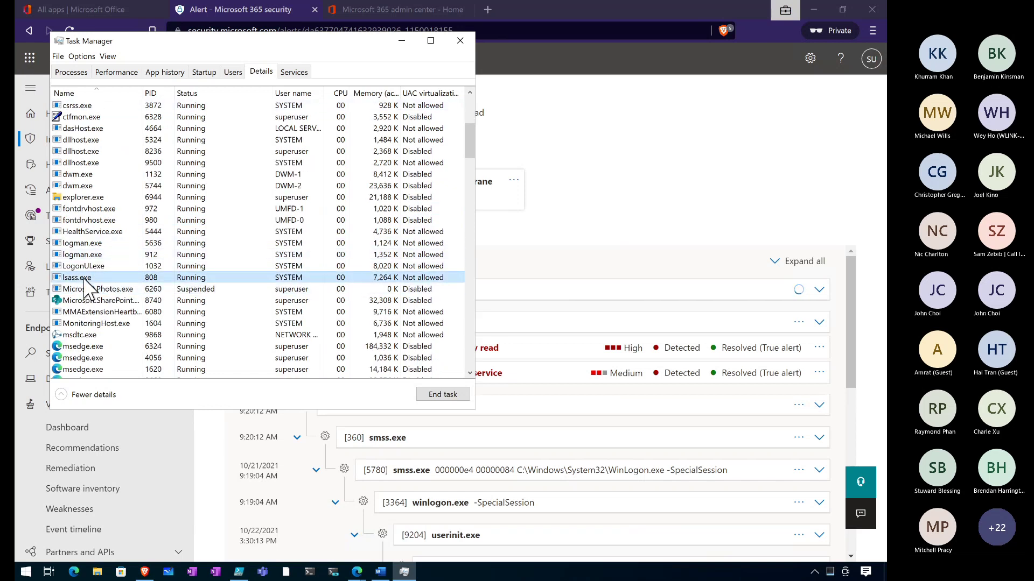
pyautogui.rightClick(84, 285)
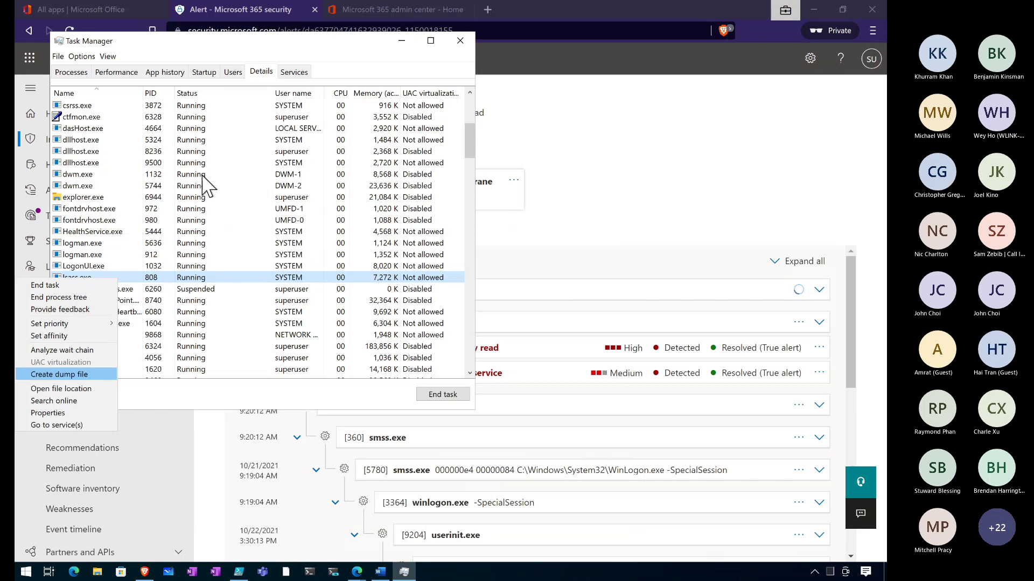
pyautogui.click(465, 41)
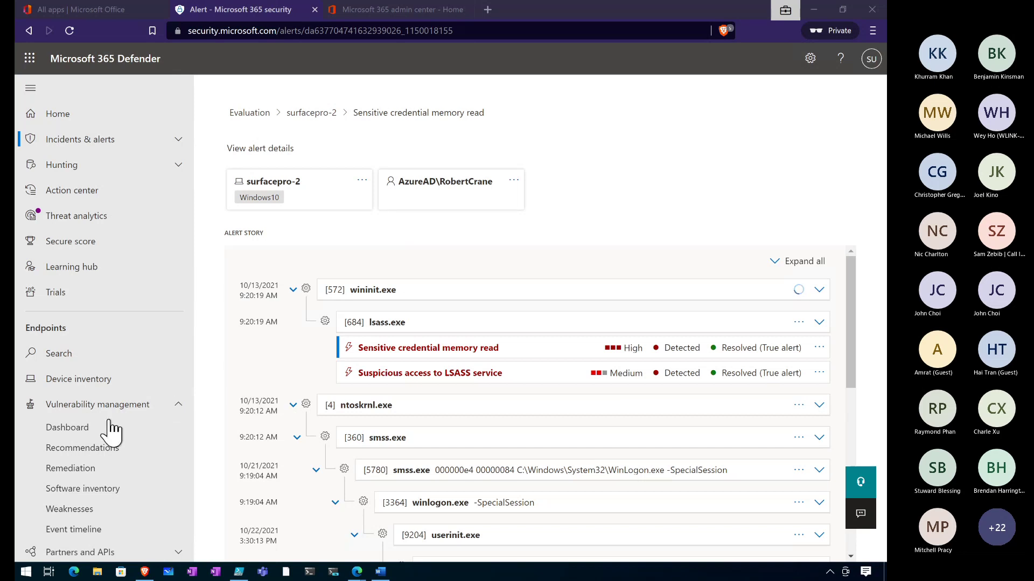
# Step: Collapse the Vulnerability management and Evaluation & tutorials groups, and view the details of the Sensitive credential memory read alert
pyautogui.click(168, 414)
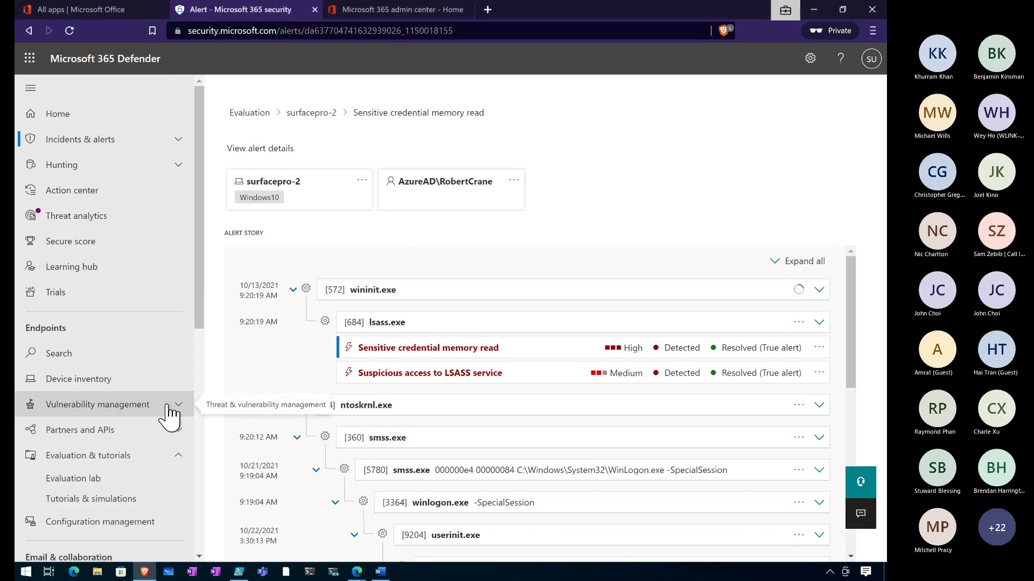
pyautogui.click(184, 460)
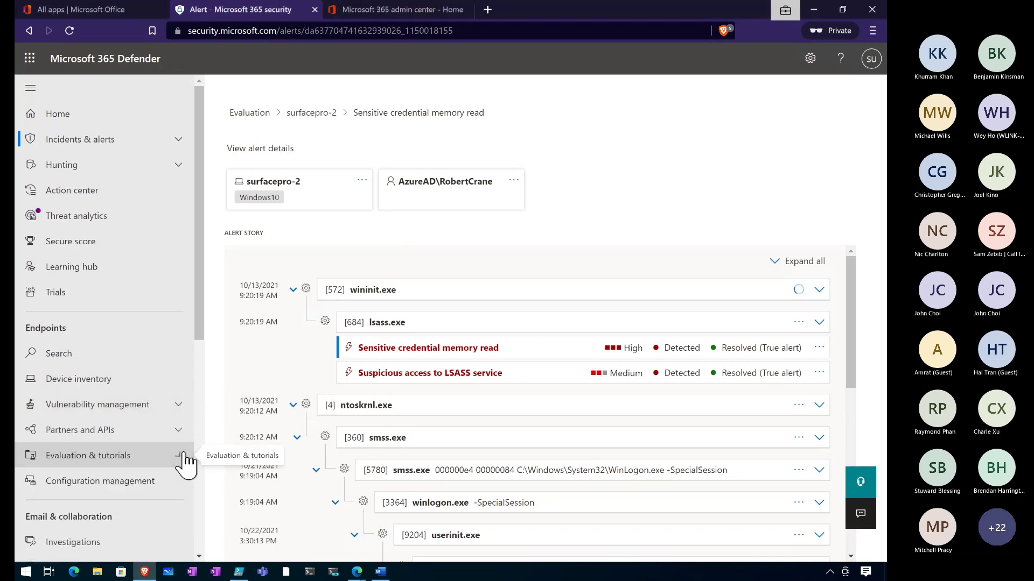
pyautogui.click(375, 353)
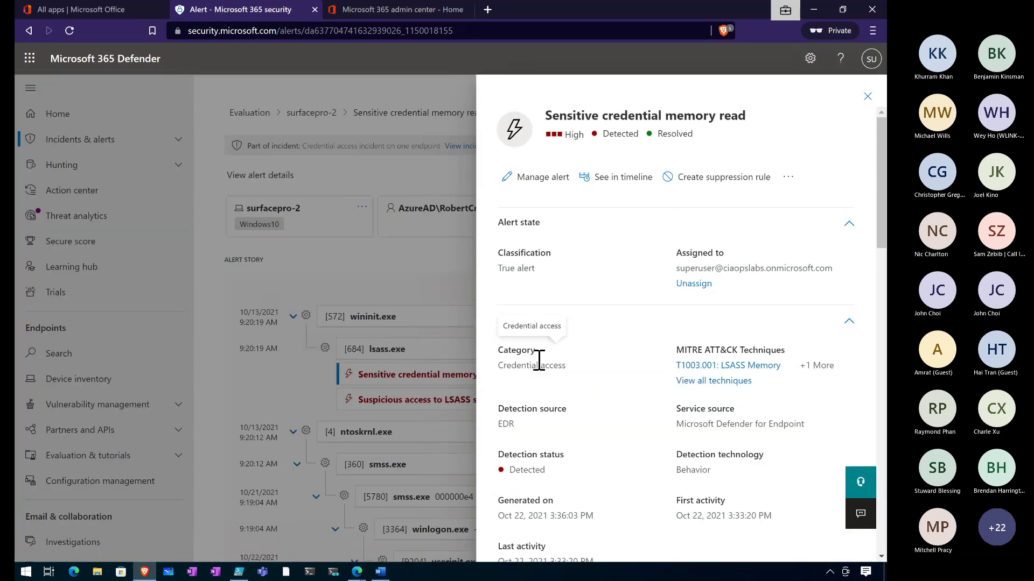
pyautogui.scroll(-1, 538, 360)
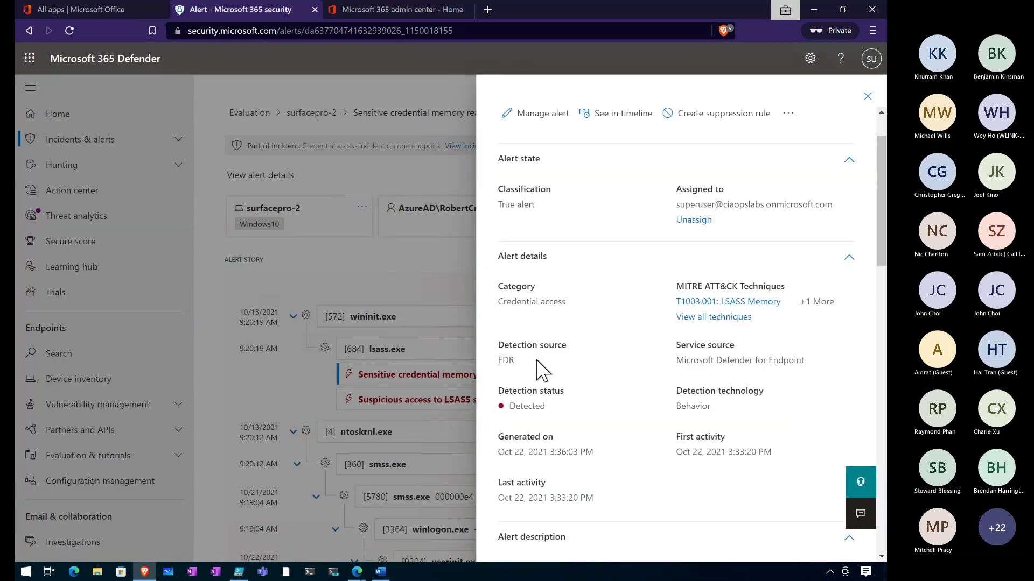
# Step: Read the MITRE ATT&CK page for the alert's T1003.001: LSASS Memory technique, and close it and the alert details
pyautogui.click(756, 302)
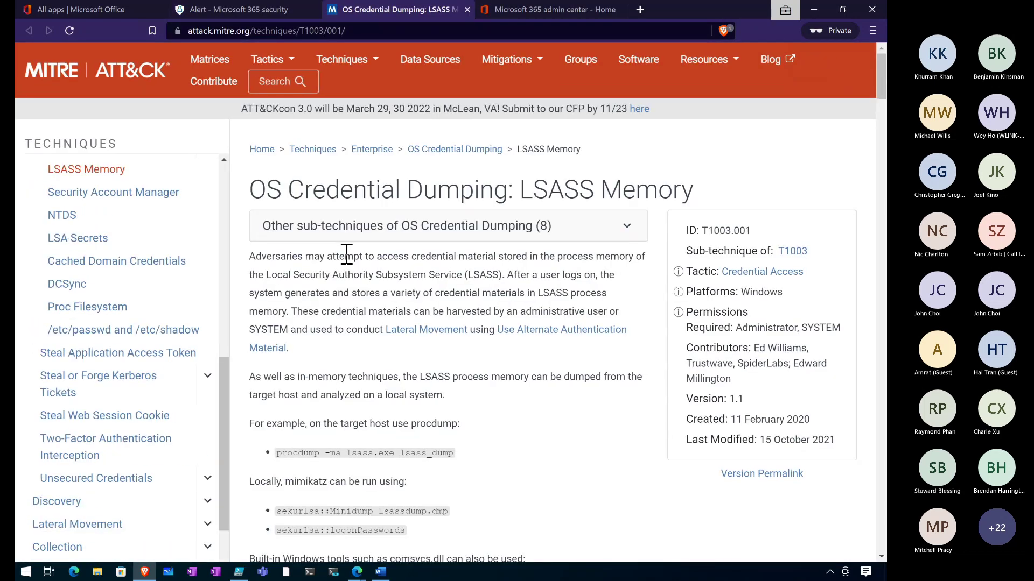
pyautogui.scroll(-6, 346, 254)
pyautogui.scroll(4, 346, 254)
pyautogui.scroll(2, 397, 31)
pyautogui.click(467, 9)
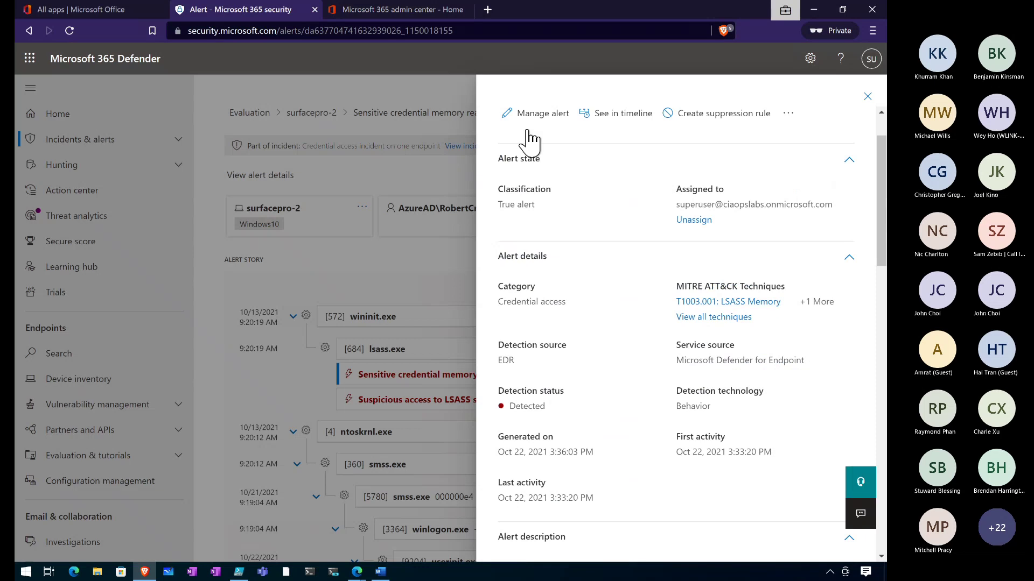
pyautogui.click(867, 96)
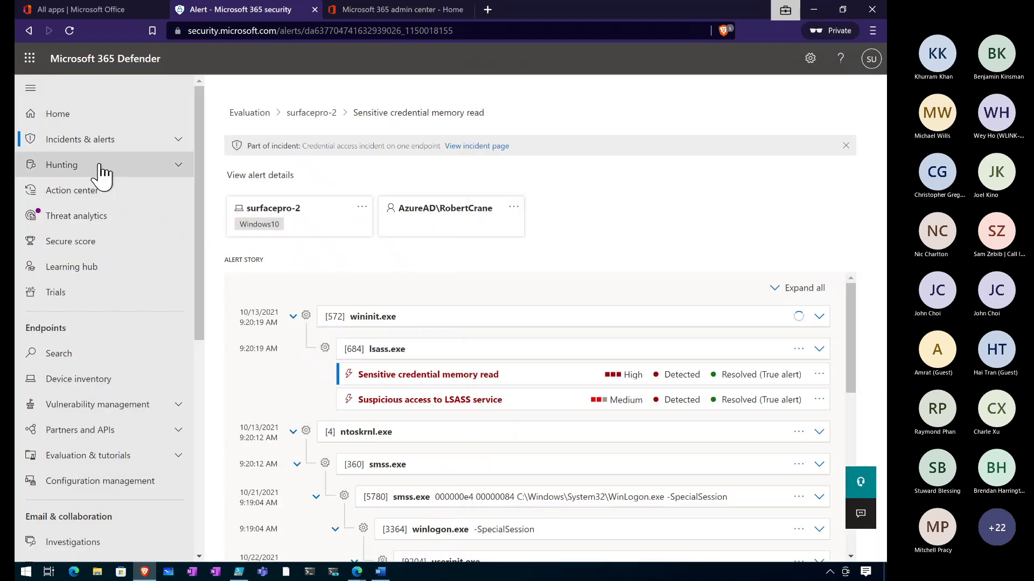
# Step: Open the "Threat Insights: Multiple groups targeting IT sector" report from Threat analytics and review its overview
pyautogui.click(88, 218)
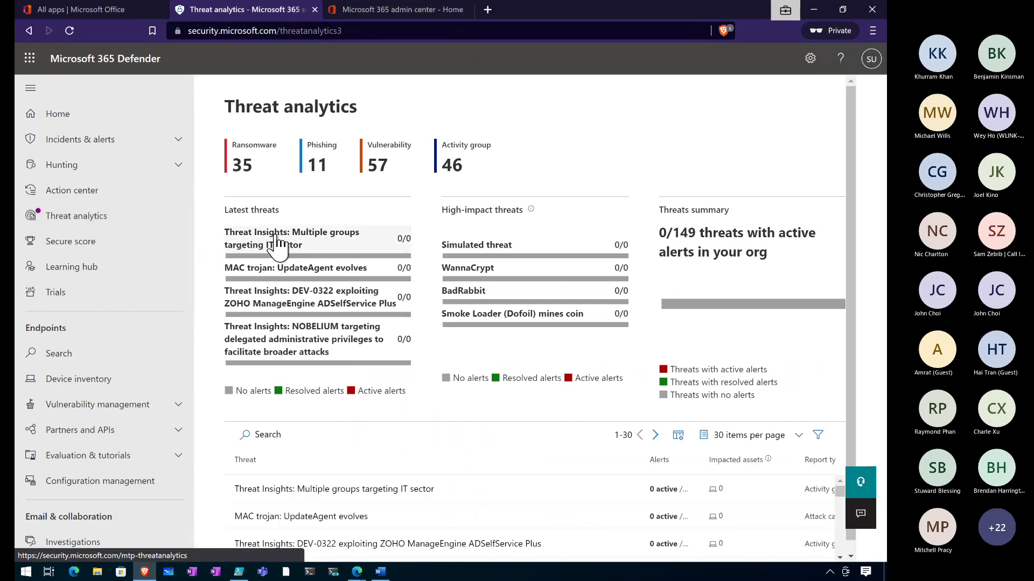
pyautogui.click(276, 242)
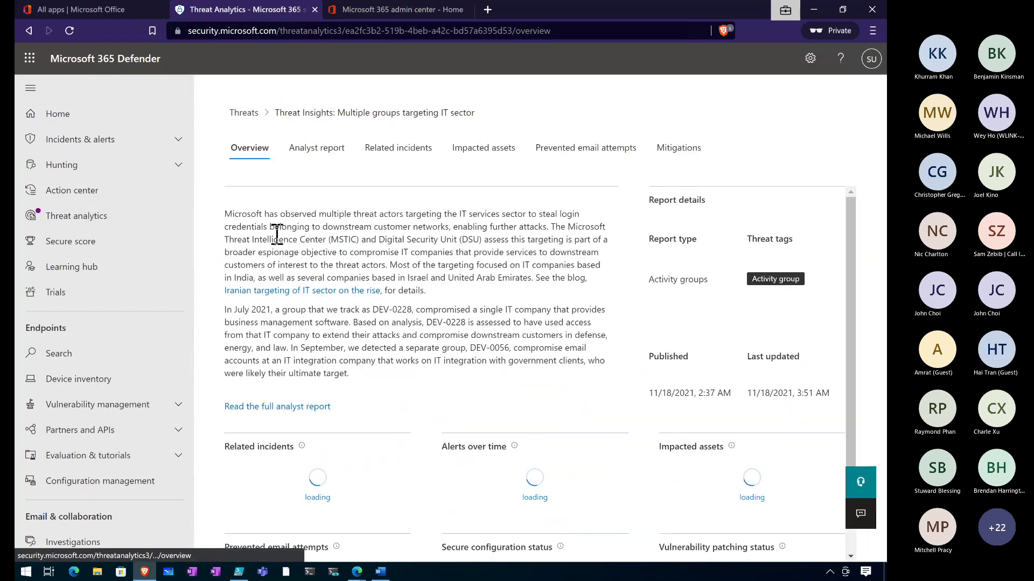
pyautogui.scroll(-5, 350, 327)
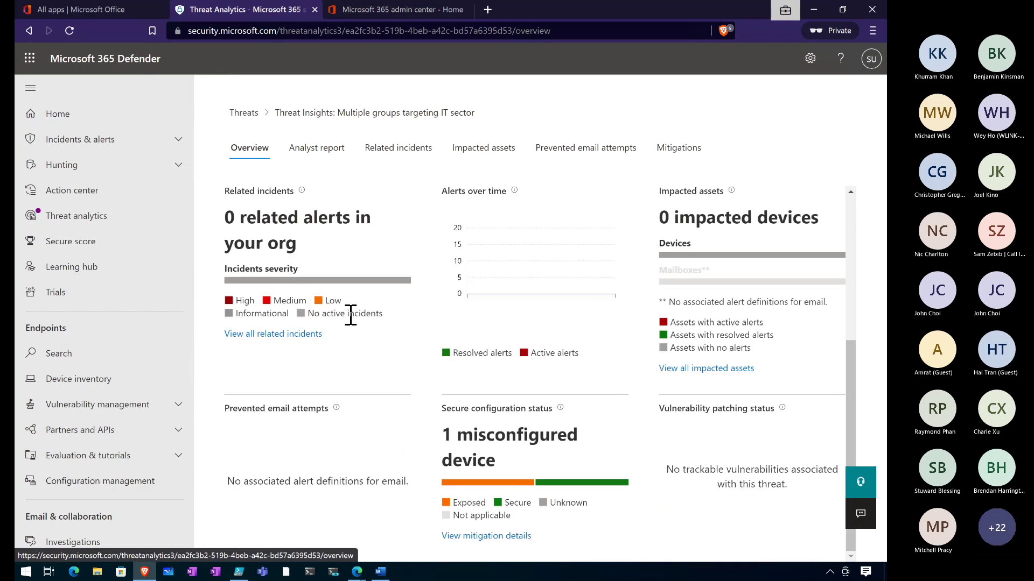
pyautogui.scroll(5, 346, 316)
# Step: Review the threat's analyst report, related incidents, impacted assets, prevented email attempts and mitigations
pyautogui.click(305, 153)
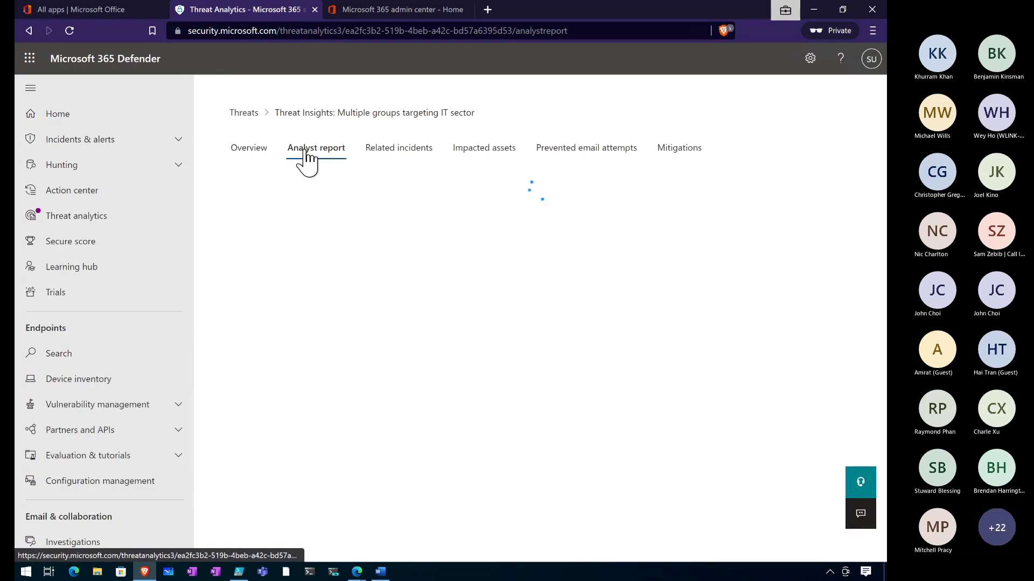
pyautogui.scroll(-15, 318, 291)
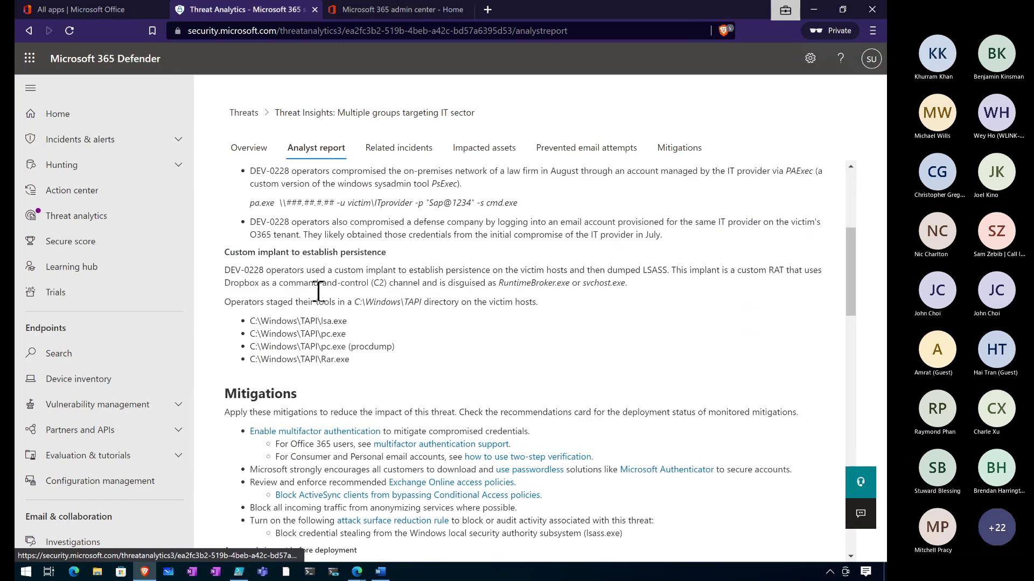
pyautogui.click(385, 157)
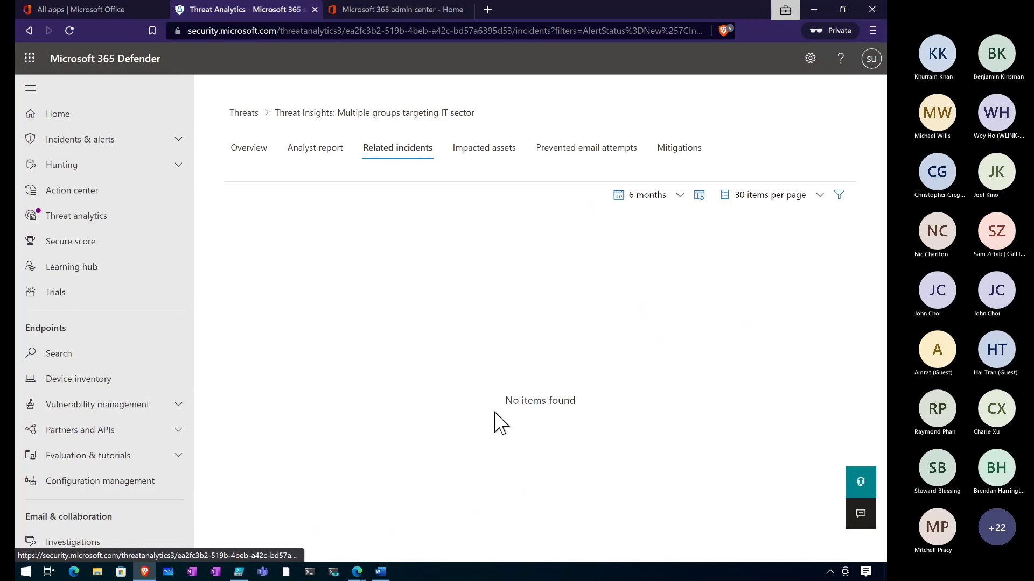
pyautogui.click(485, 155)
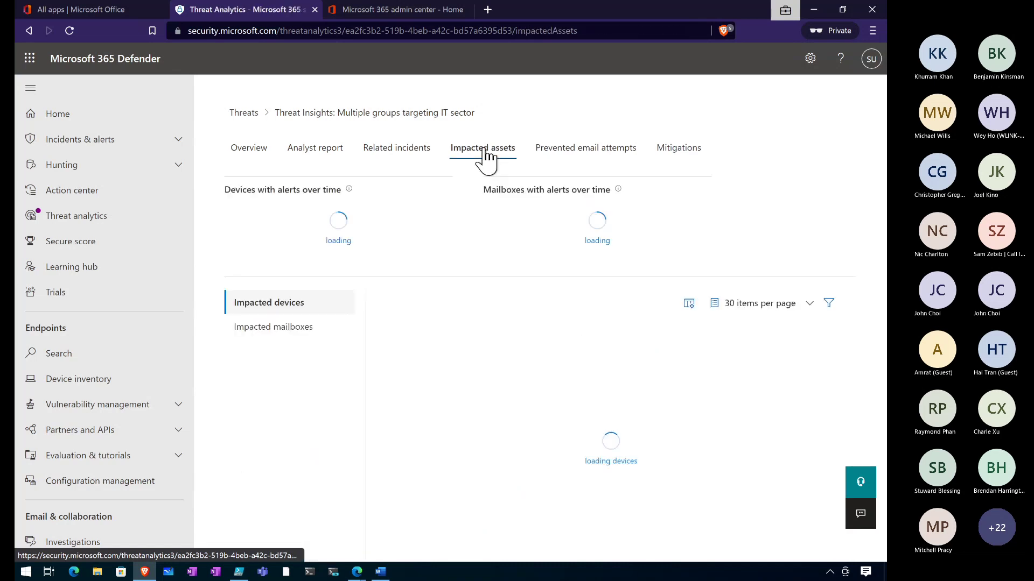
pyautogui.click(603, 153)
pyautogui.click(681, 153)
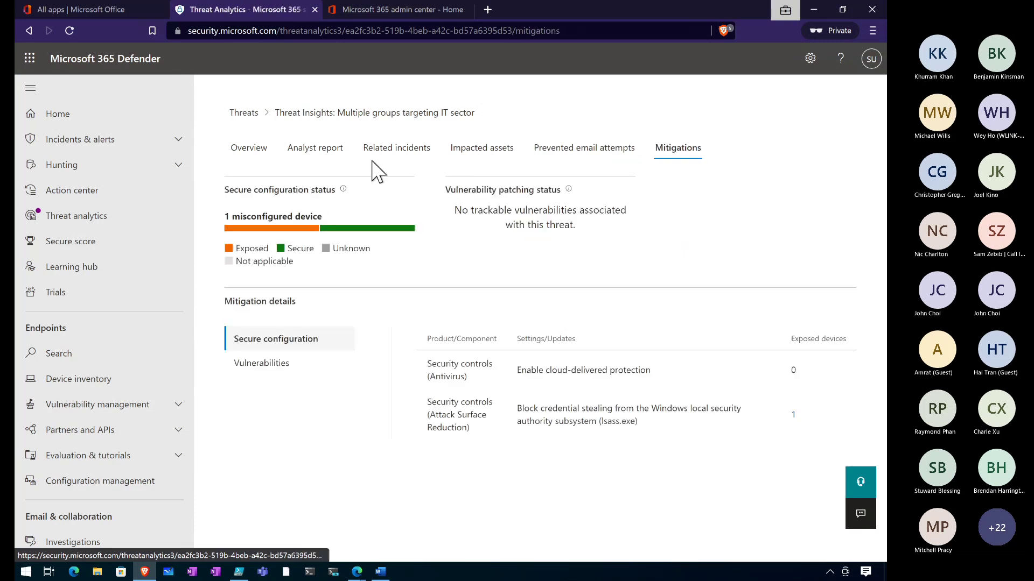
# Step: Read the threat's analyst report from the executive summary through the mitigations and advanced hunting queries to the reference section
pyautogui.click(323, 155)
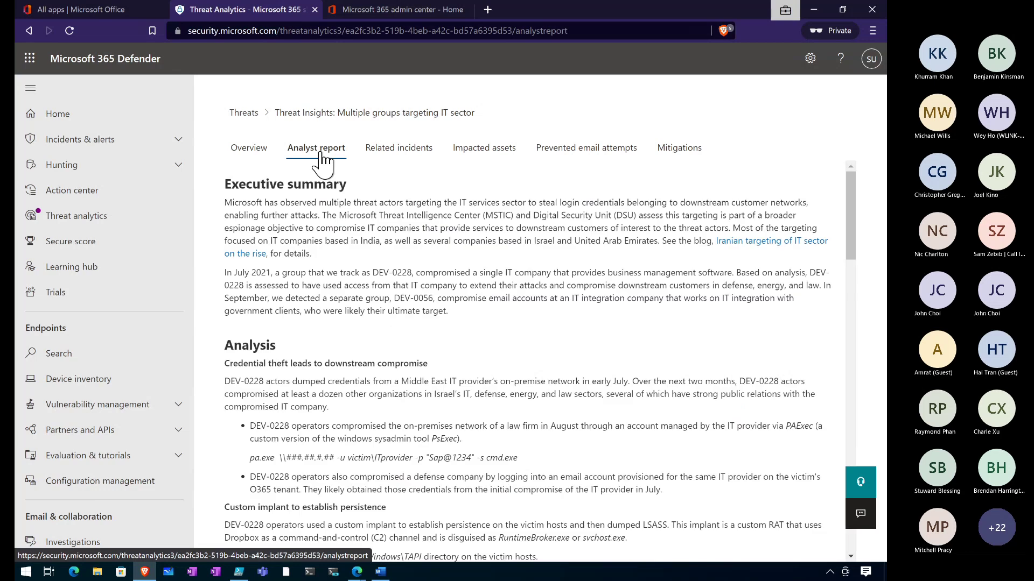
pyautogui.scroll(-15, 356, 259)
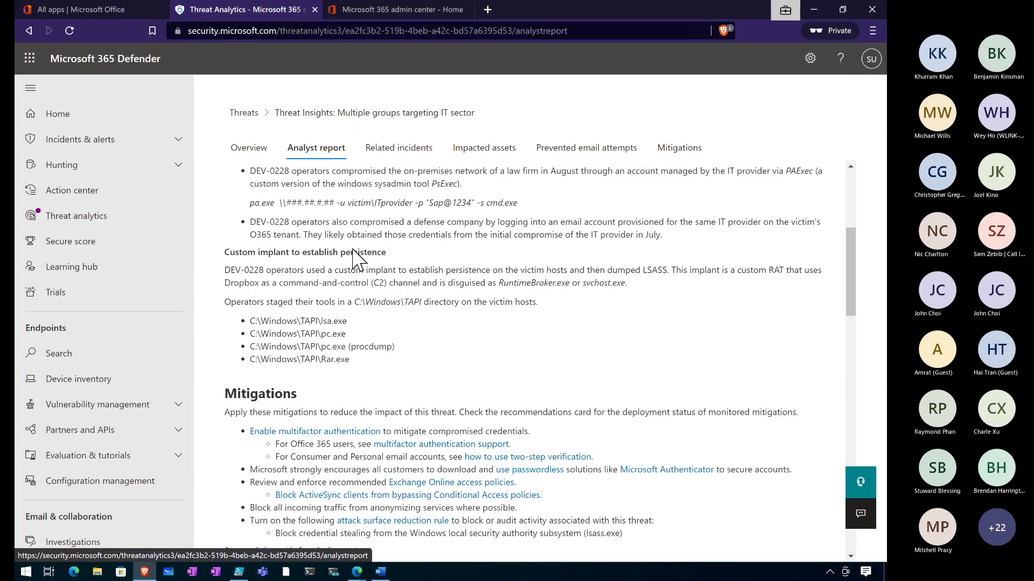
pyautogui.scroll(-5, 355, 259)
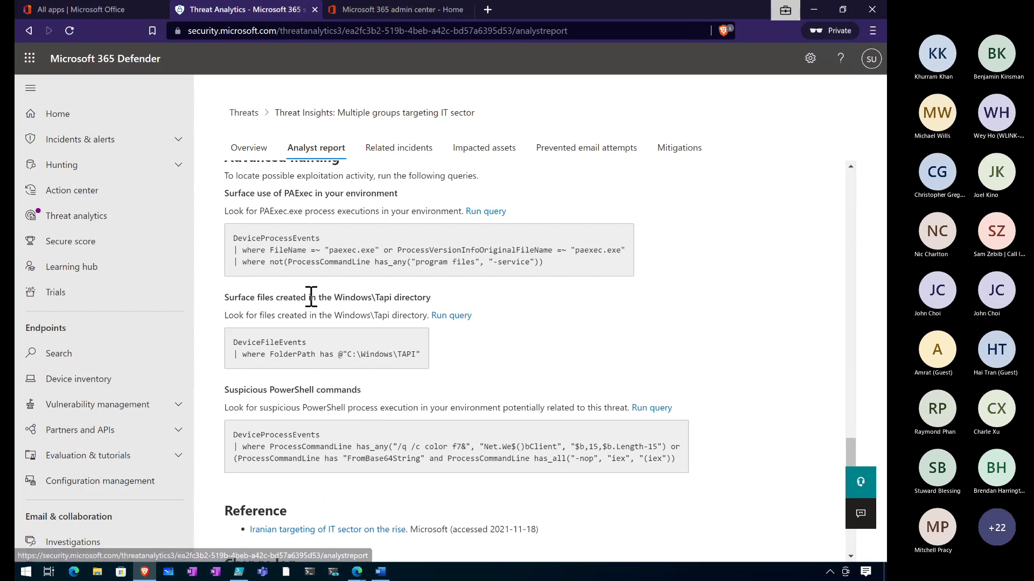
pyautogui.scroll(-2, 323, 447)
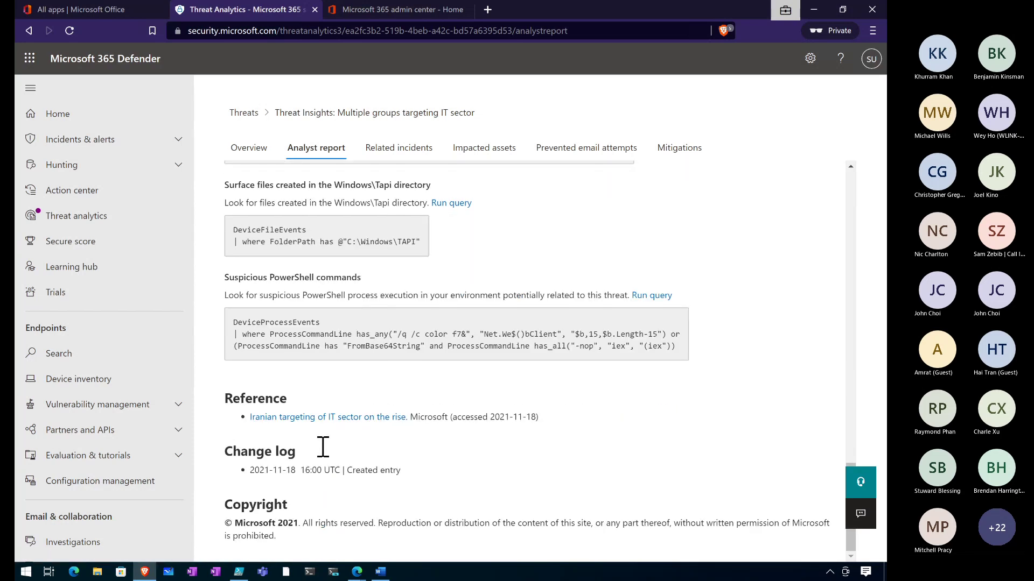
# Step: Read the referenced "Iranian targeting of IT sector on the rise" blog post, close it, and return to the report's executive summary
pyautogui.click(357, 418)
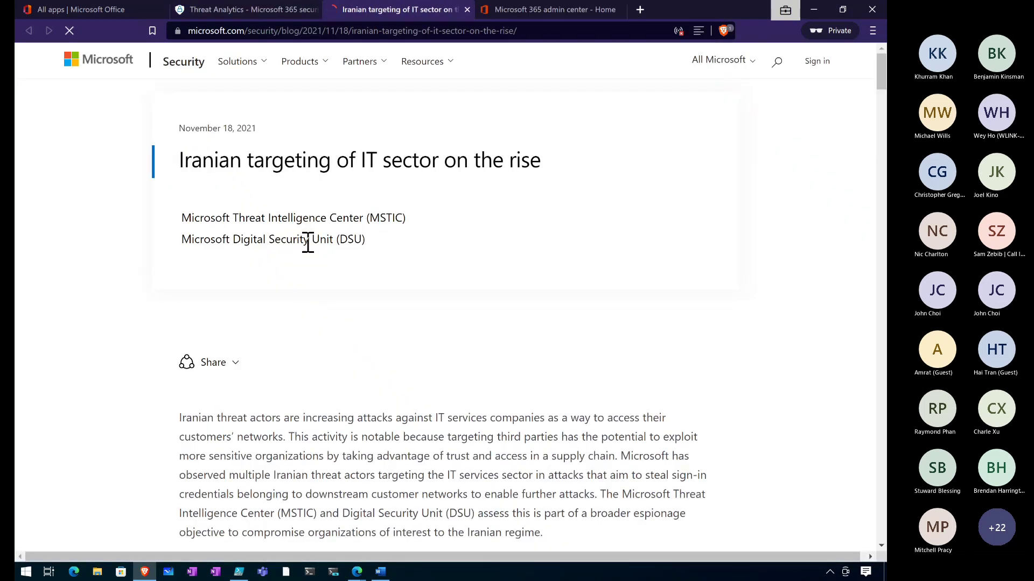
pyautogui.scroll(-10, 335, 269)
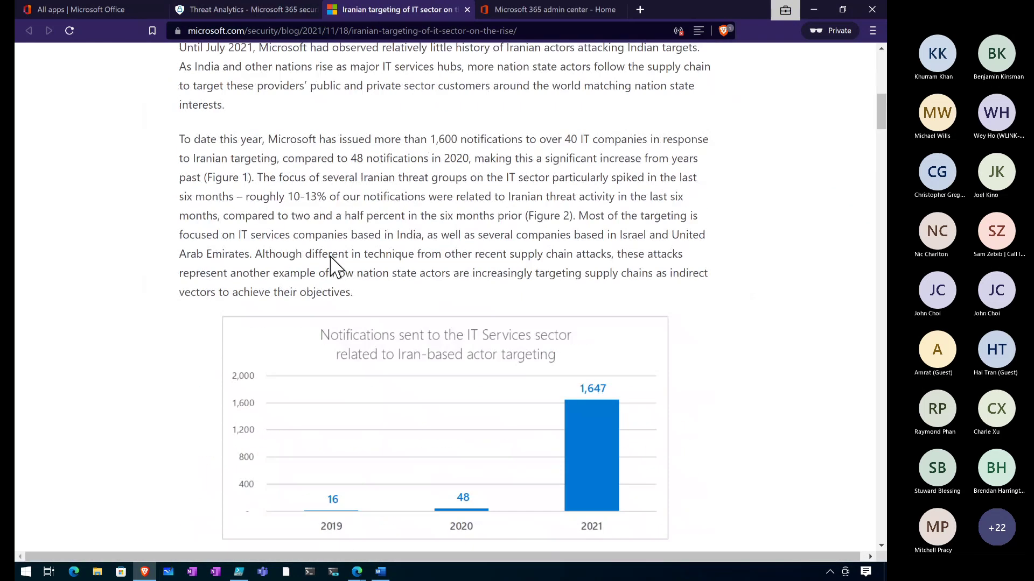
pyautogui.click(467, 9)
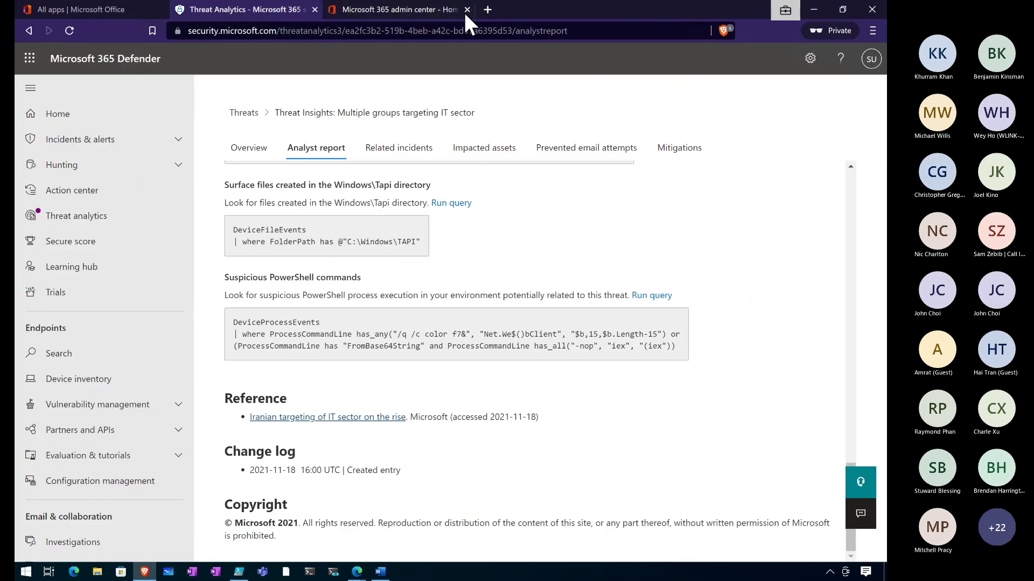
pyautogui.scroll(4, 322, 218)
pyautogui.scroll(15, 322, 217)
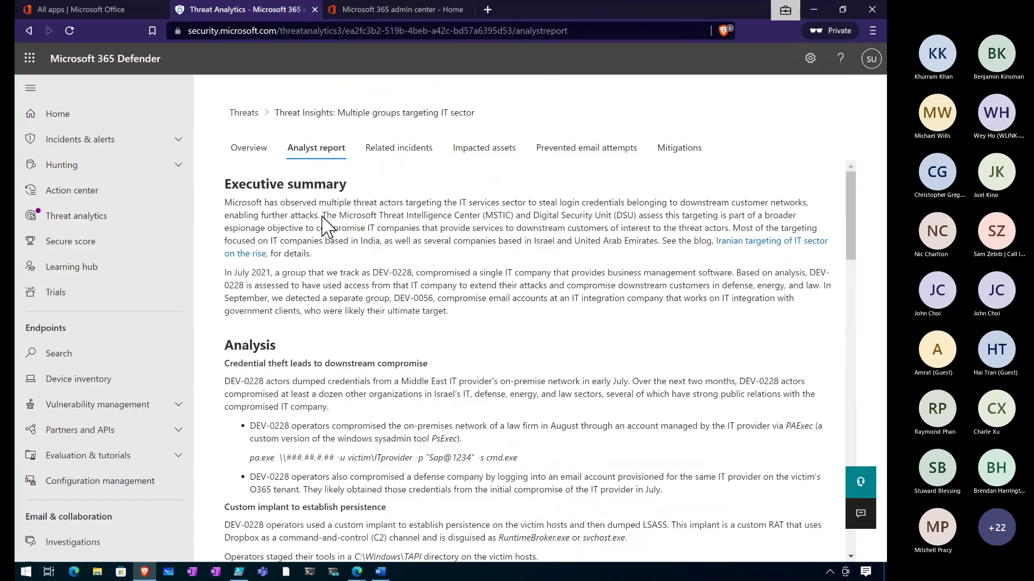
# Step: Expand the Incidents & alerts group and view the Incidents list and the Alerts list
pyautogui.click(143, 155)
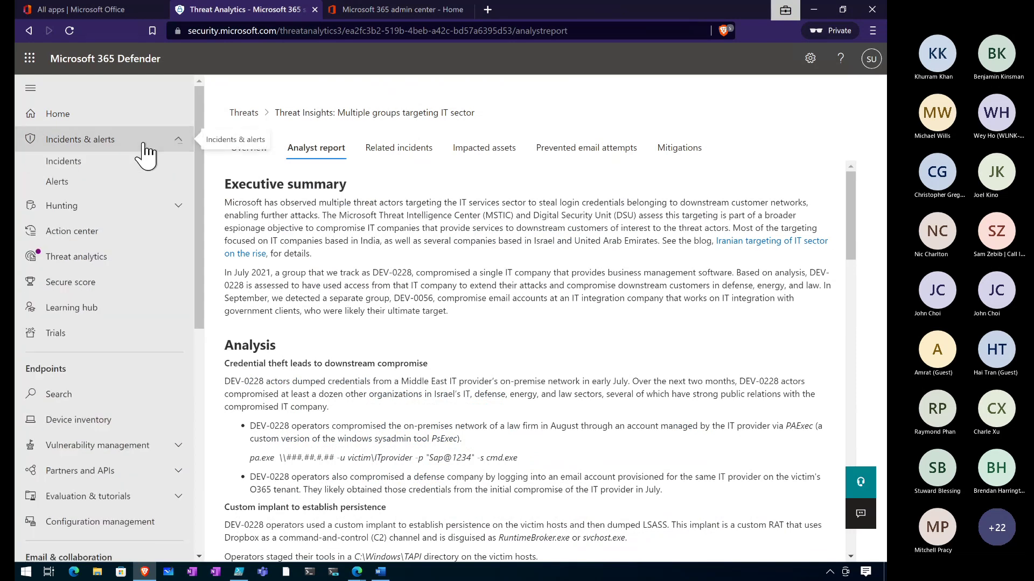
pyautogui.click(76, 164)
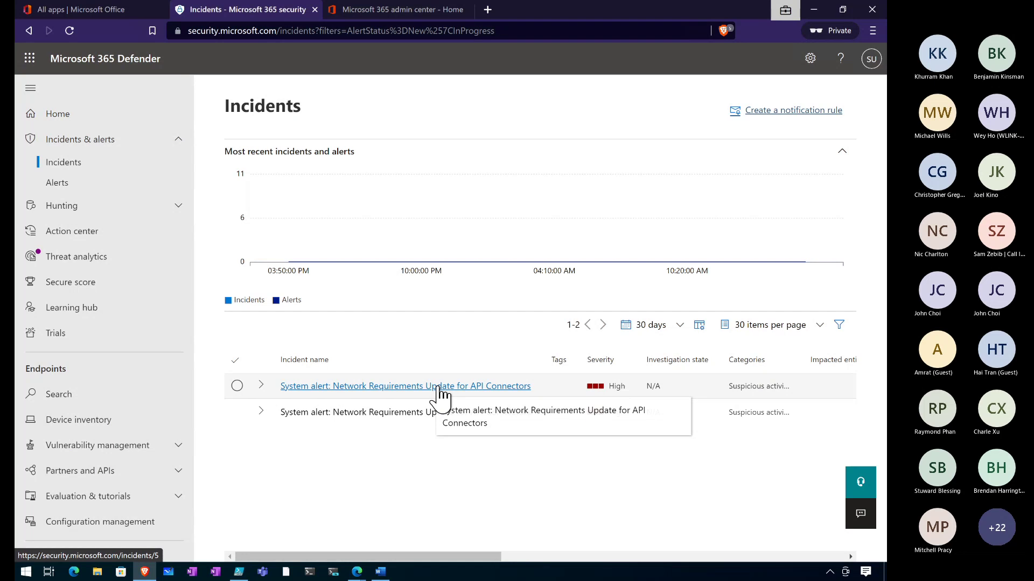
pyautogui.click(75, 186)
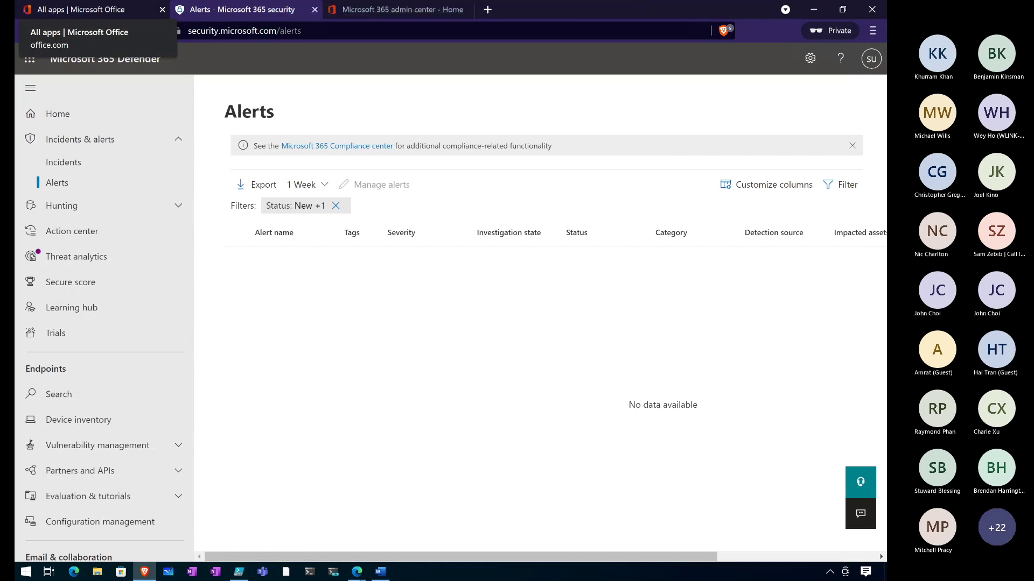
# Step: Switch to the Alarms & Clock app and reset the countdown timer to 00:10:00
pyautogui.hotkey('alt', 'Tab')
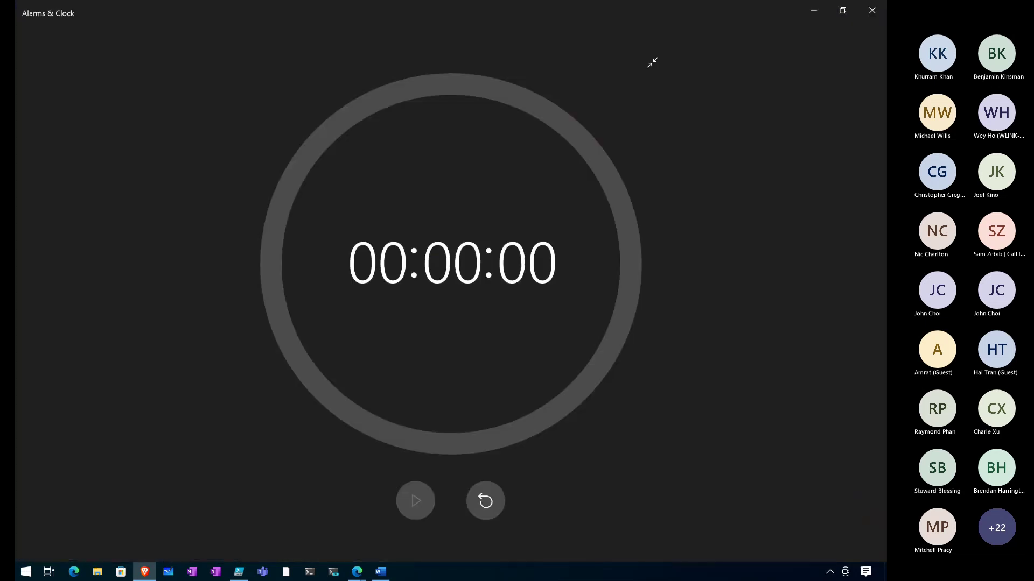
pyautogui.click(485, 502)
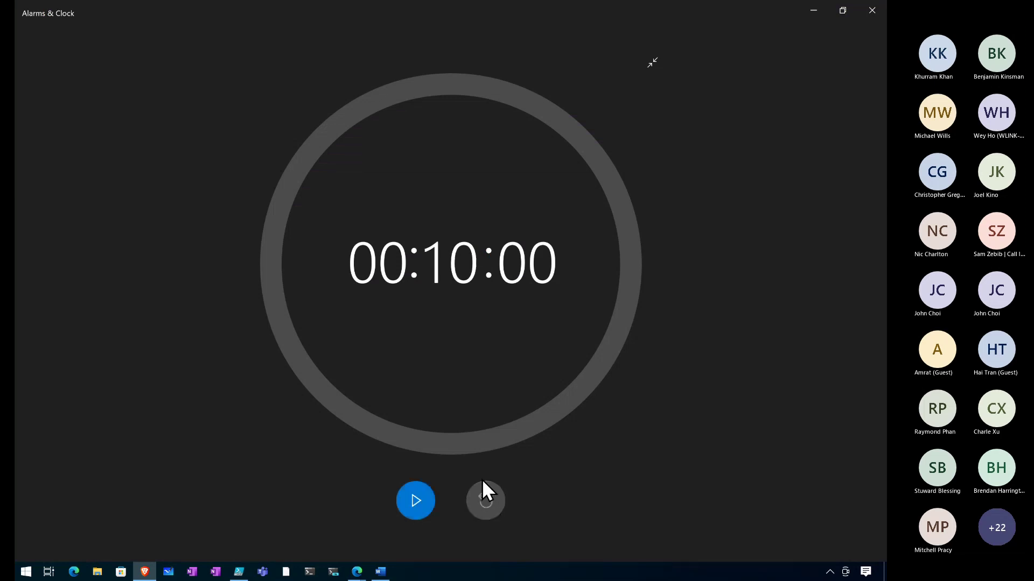